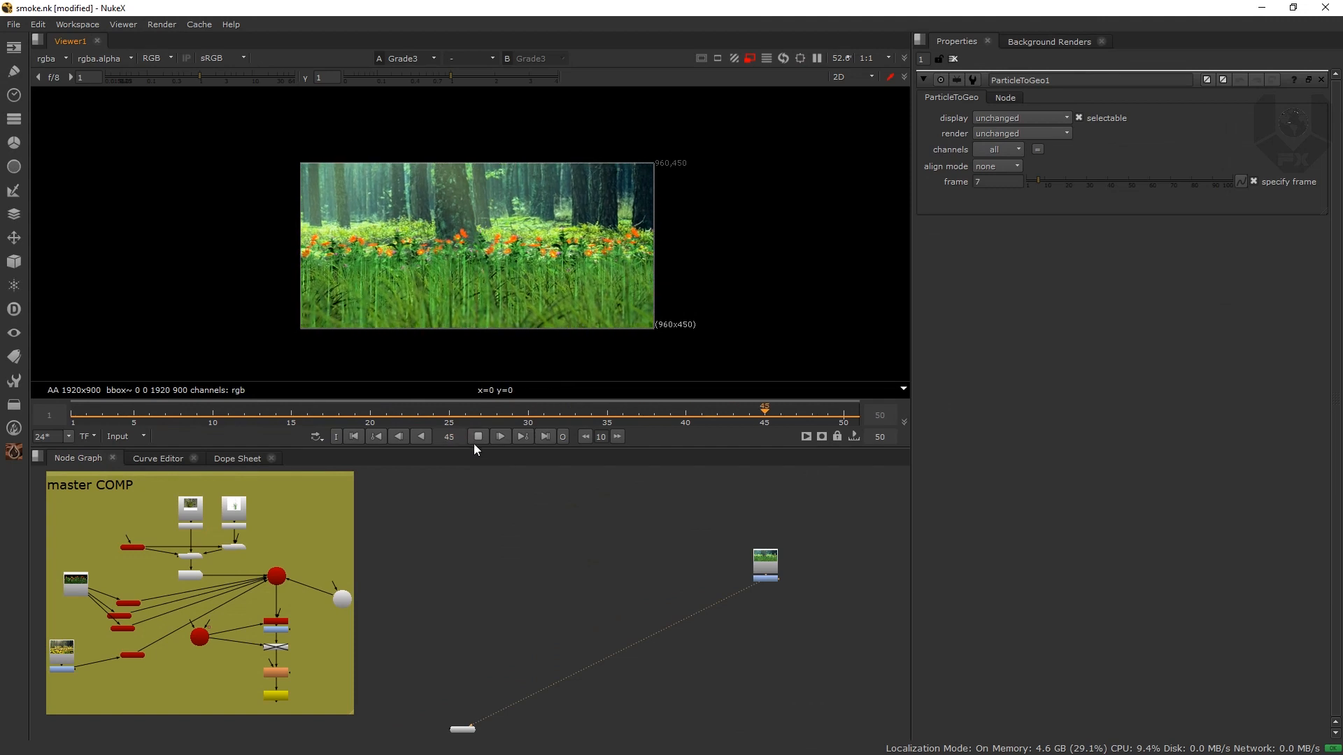
Step: Play back the finished forest meadow composite and stop the playback
left_click(476, 438)
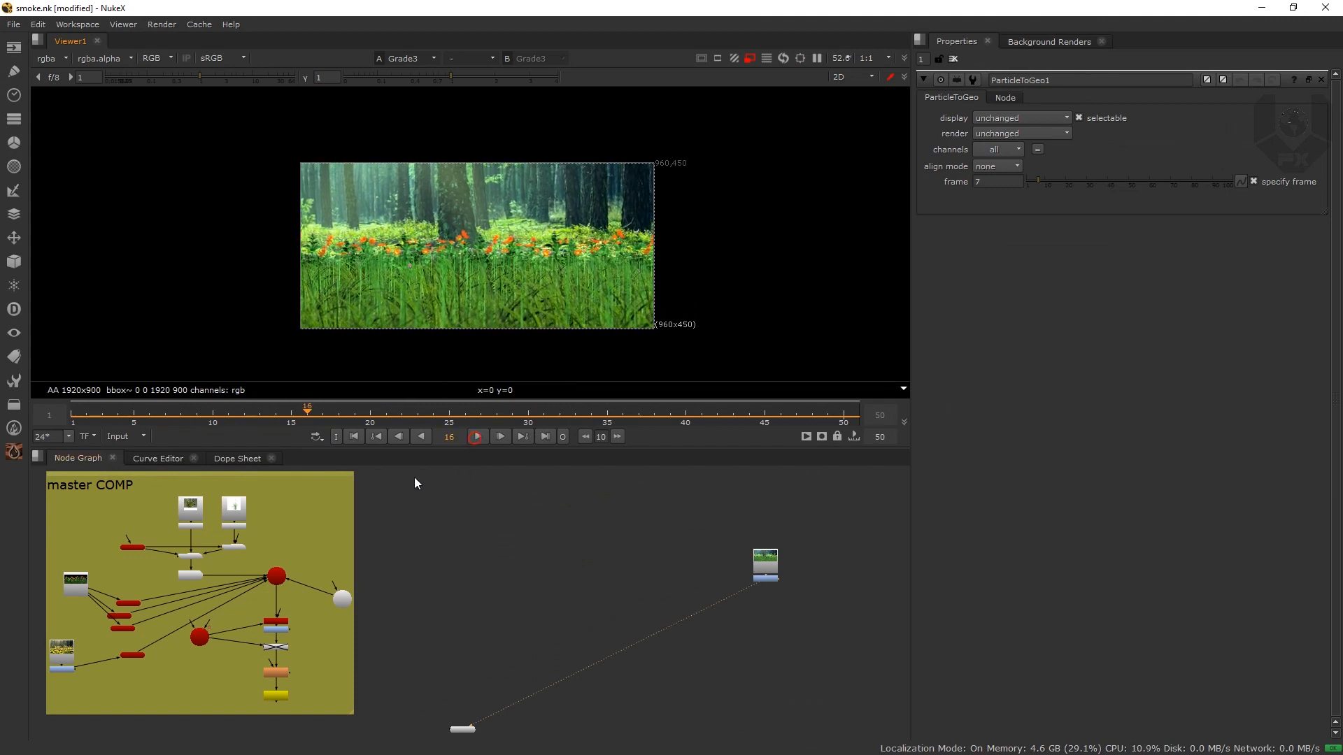
left_click(478, 438)
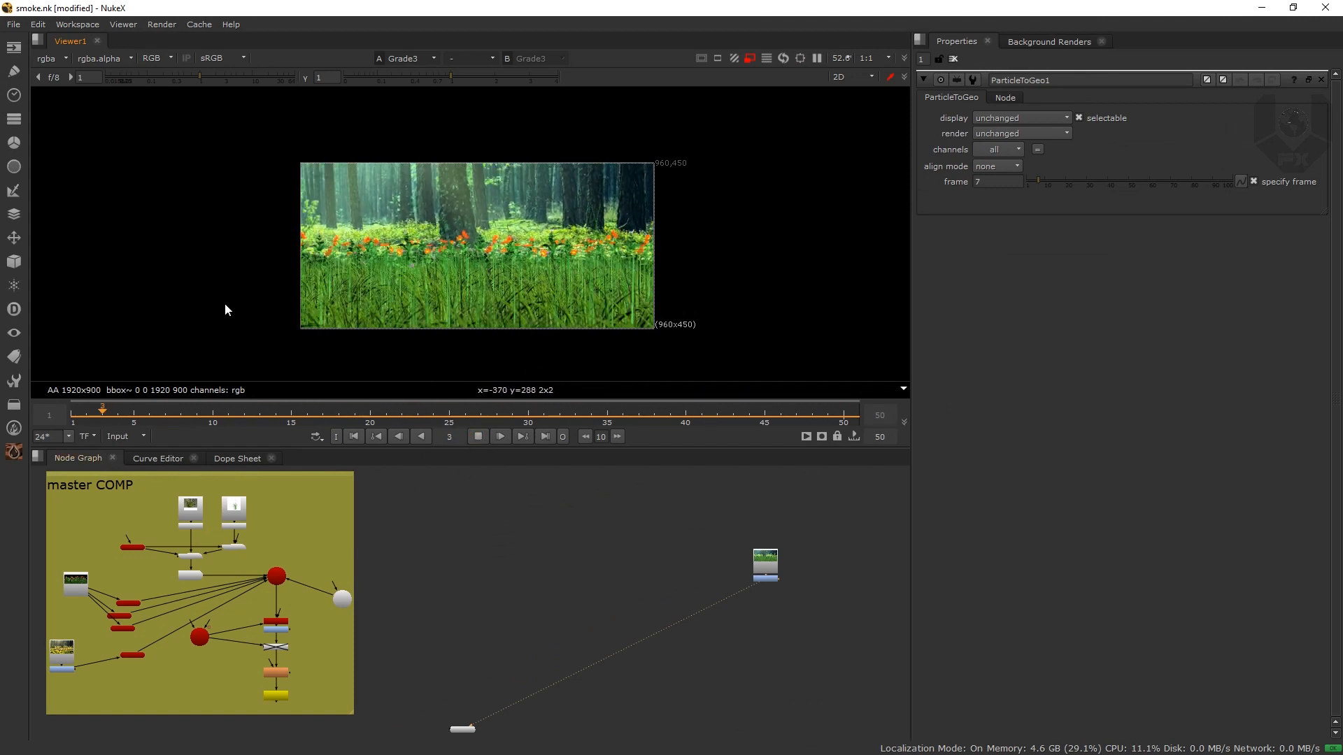
Step: Switch the viewer to the 3D scene and show the ScanlineRender node's full set
left_click(278, 581)
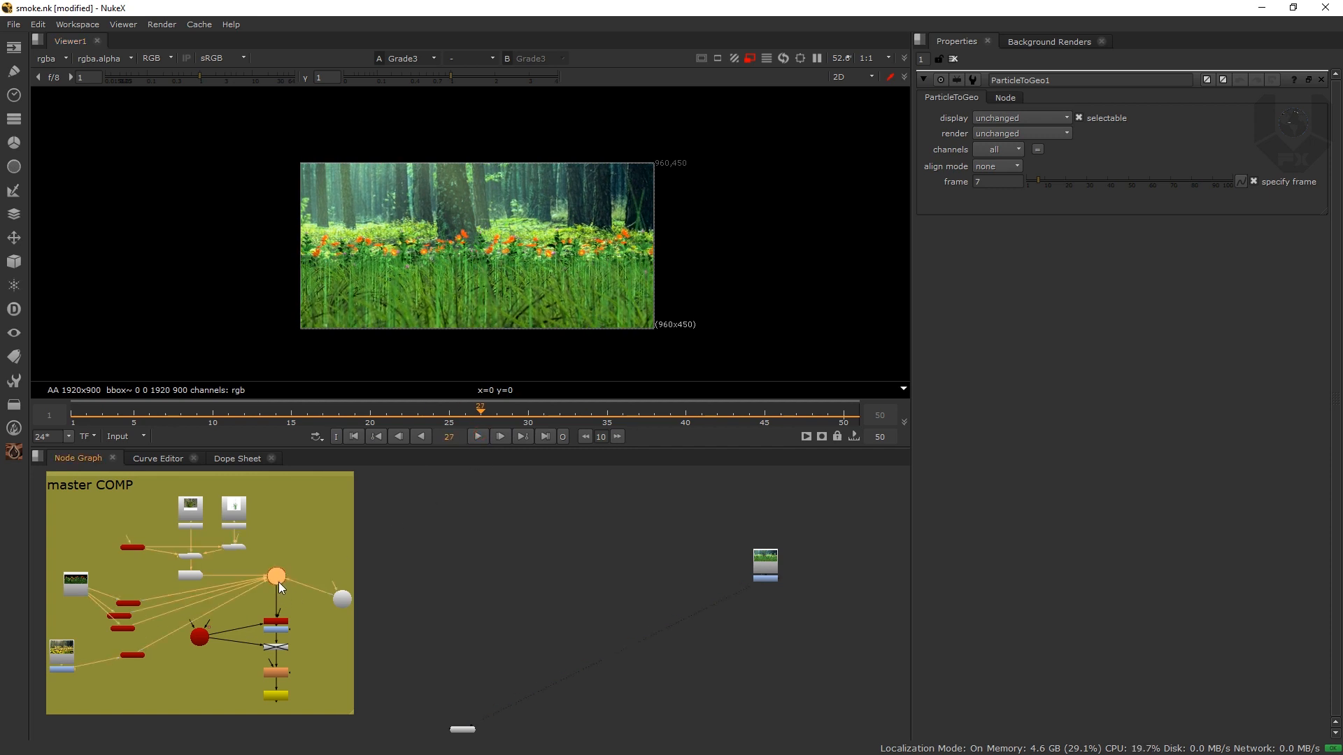
key("Tab")
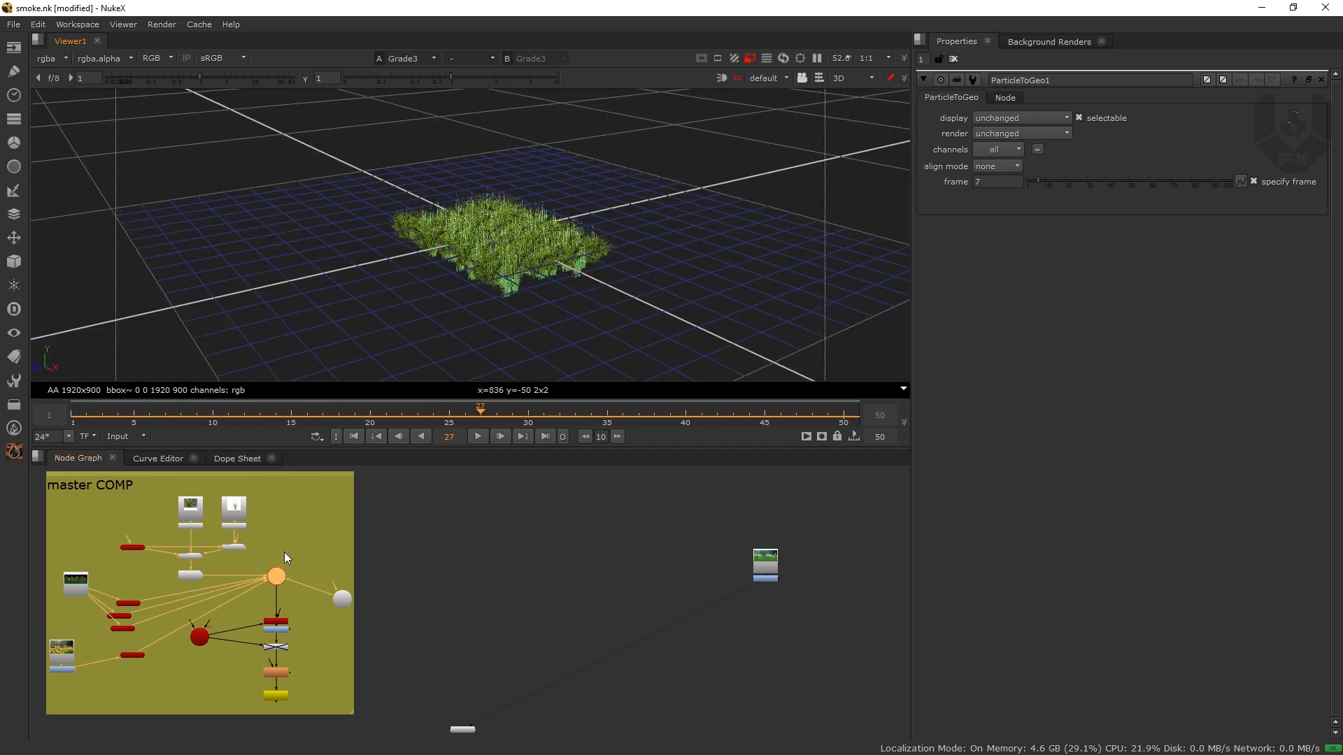
left_click(278, 630)
key("1")
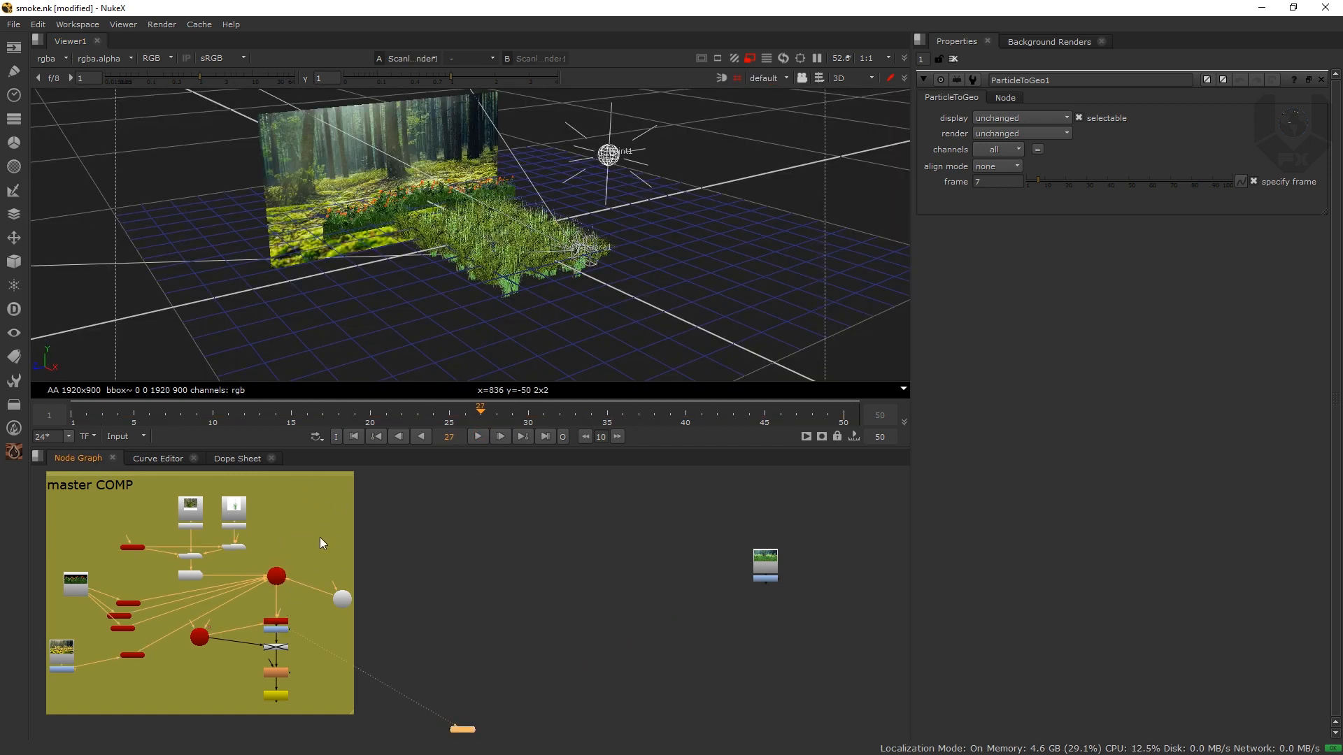
Step: Examine the particle grass, flower and background cards in the 3D scene, then return to the 2D render
mouse_move(503, 286)
left_mouse_down()
mouse_move(434, 285)
mouse_move(493, 276)
left_mouse_up()
scroll(309, 213, "up", 5)
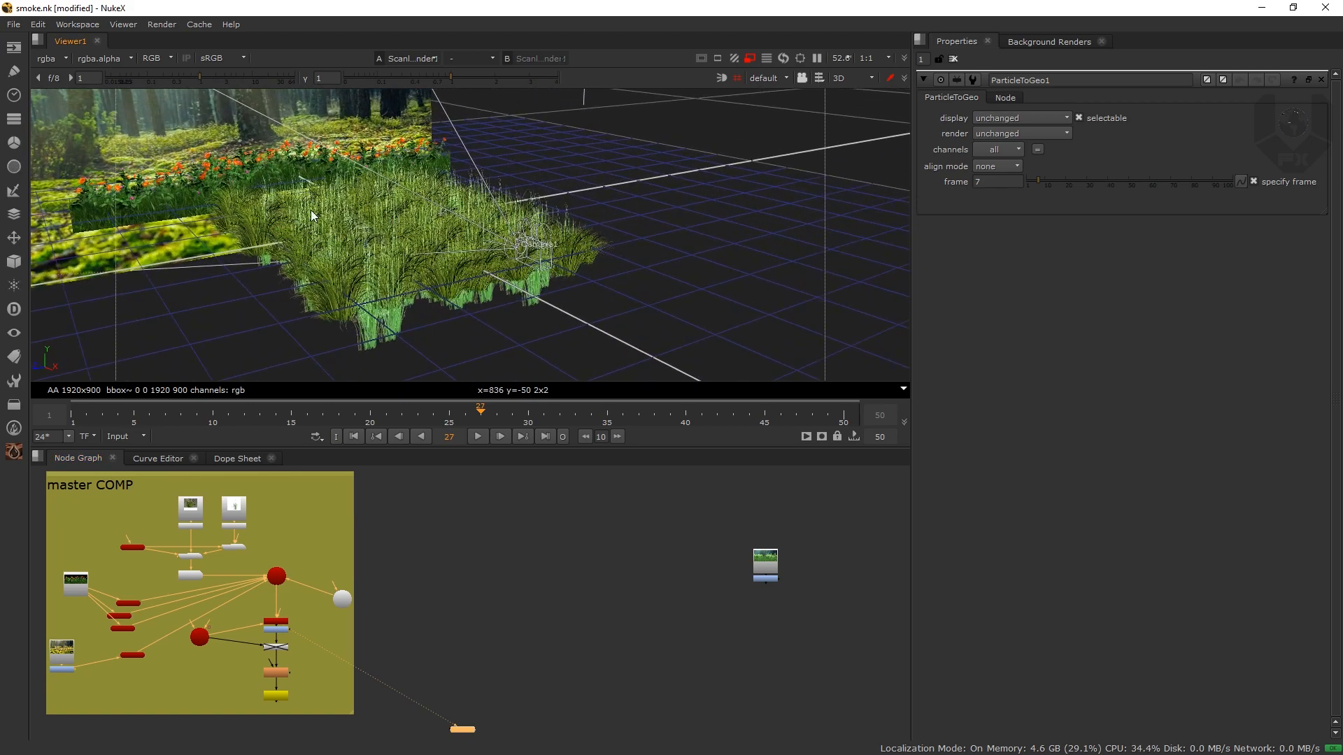
left_click_drag(308, 213, 416, 185)
left_click_drag(629, 297, 431, 257)
left_click_drag(545, 281, 500, 182)
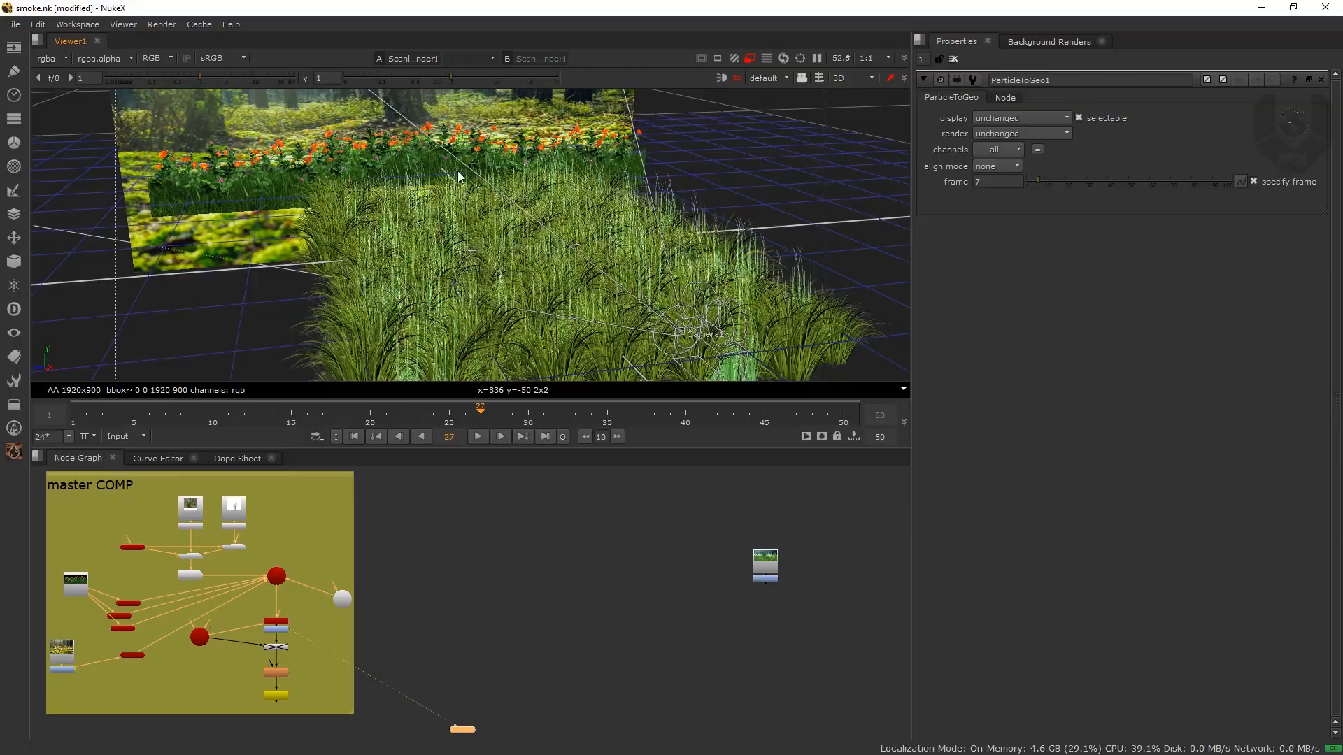
left_click_drag(441, 288, 426, 257)
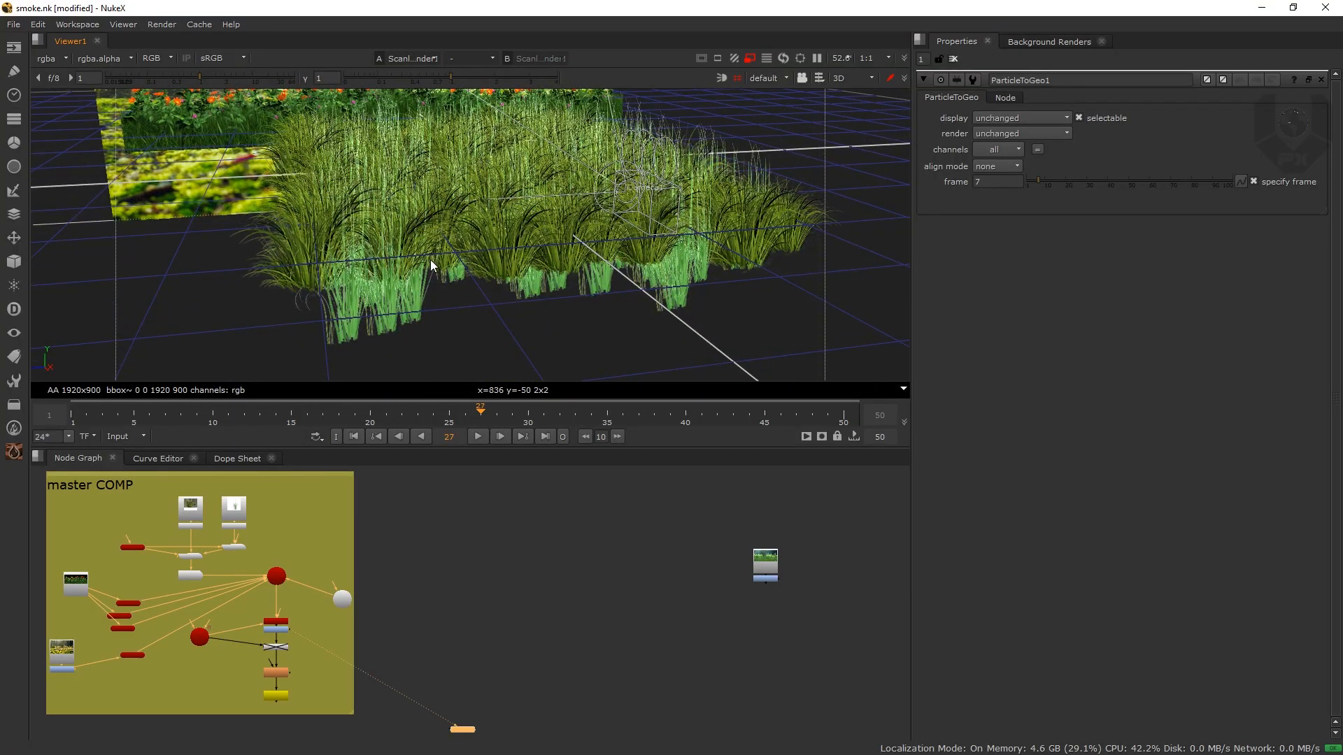
key("space")
left_click_drag(460, 317, 433, 338)
left_click_drag(518, 315, 503, 292)
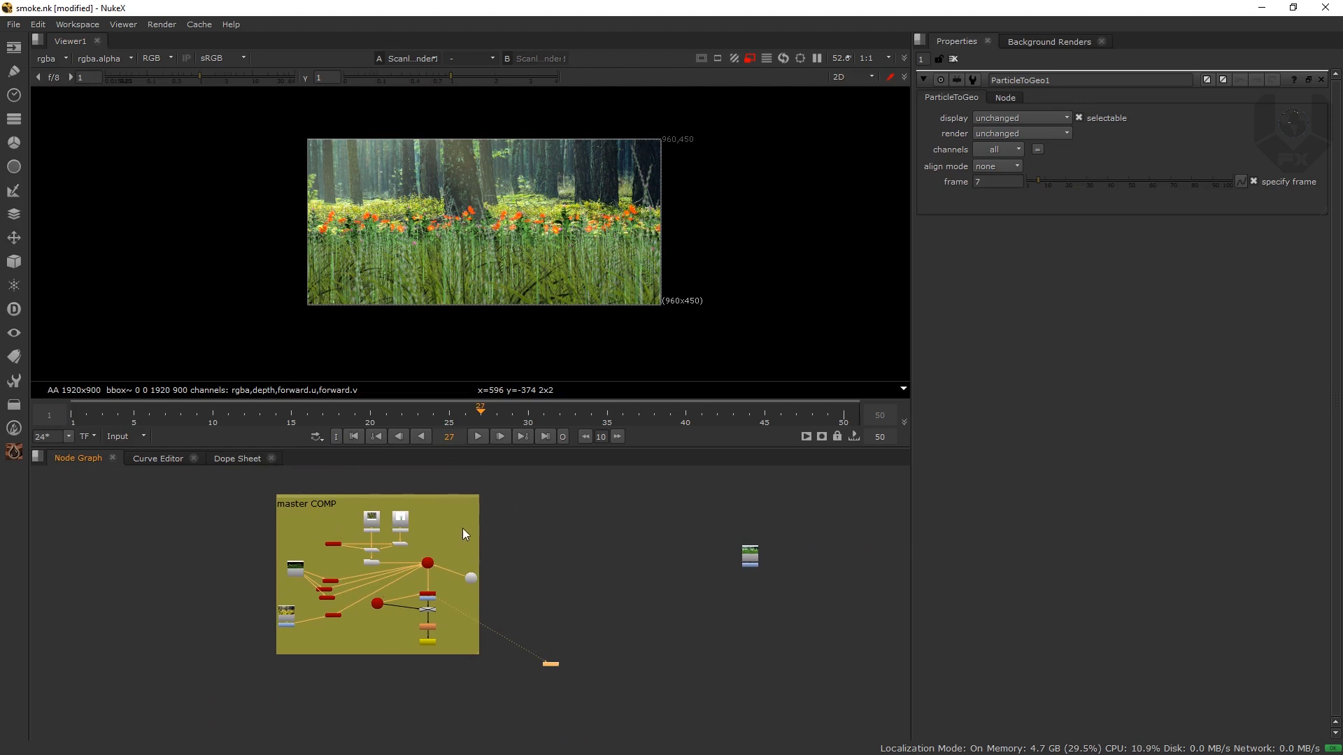
Step: Disable all nodes inside the master COMP backdrop
left_click(433, 497)
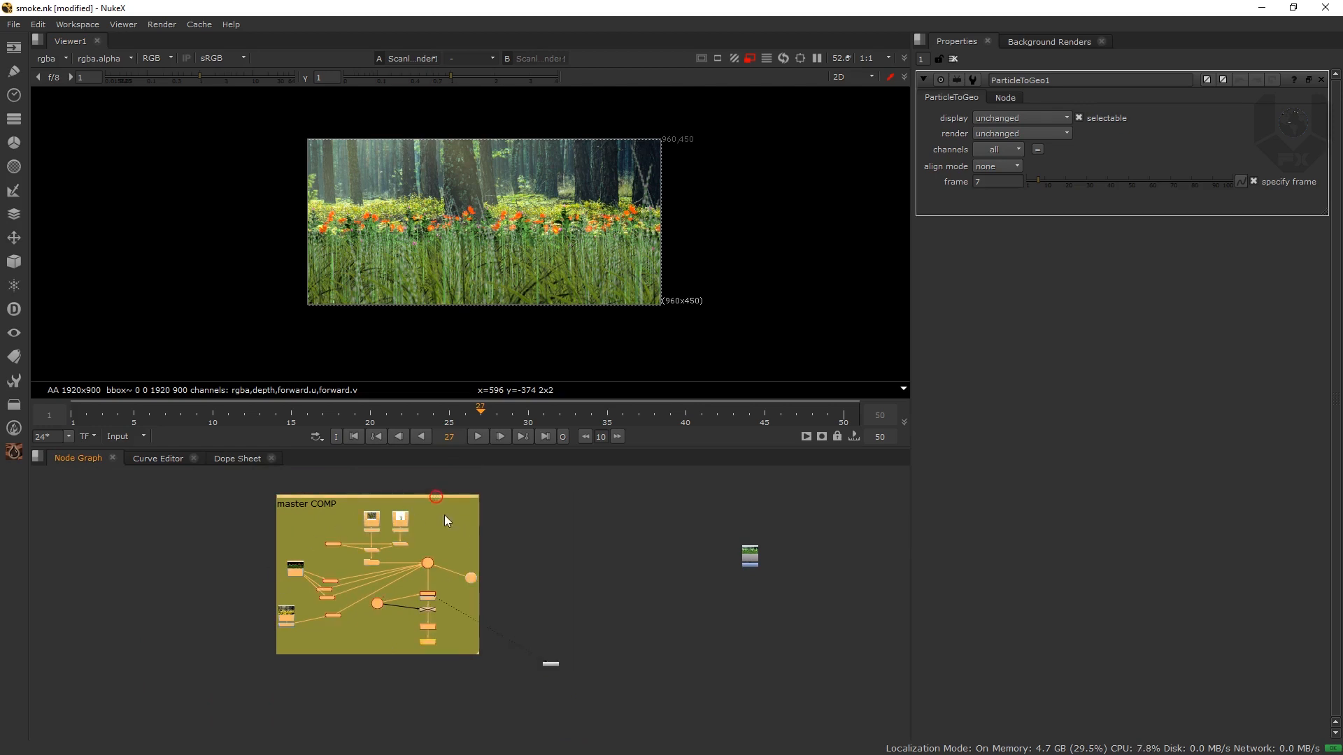
key("d")
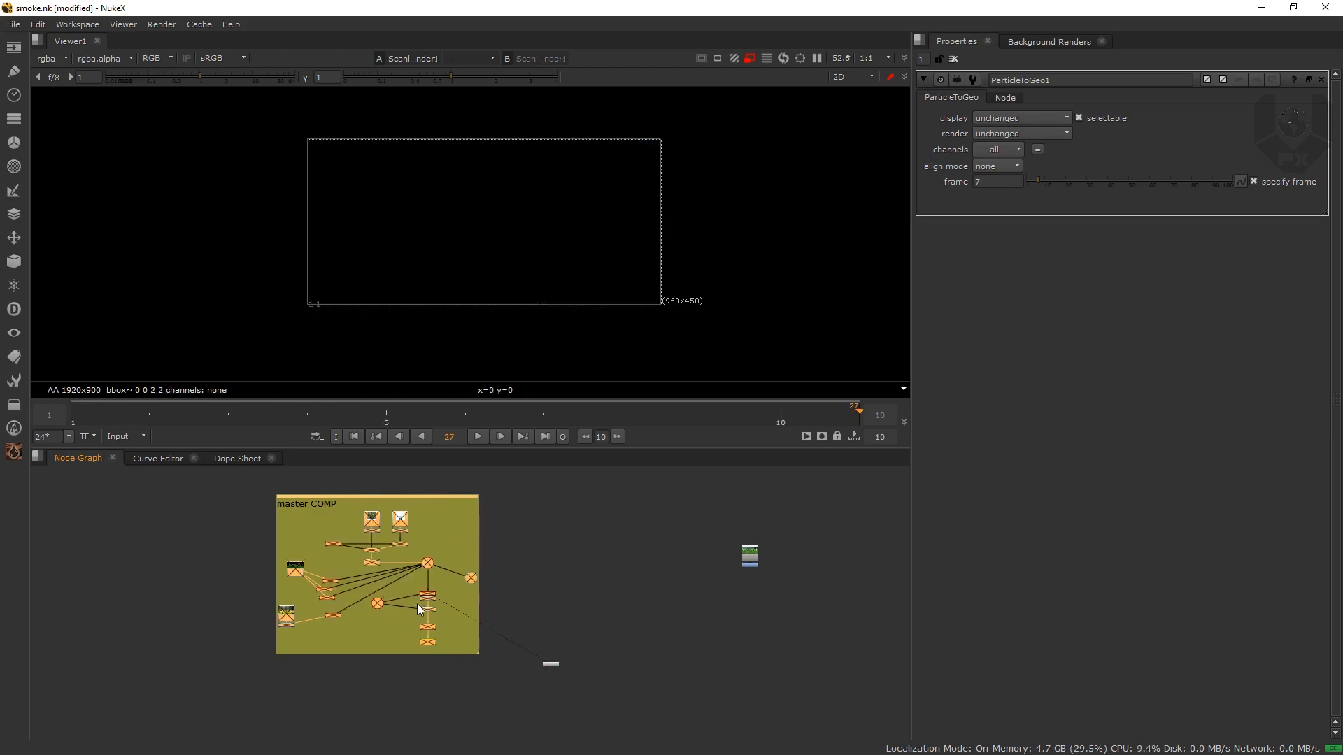
Step: Connect the viewer to the rendered meadow sequence's Grade3 node and play it back
left_click(438, 606)
left_click_drag(439, 600, 750, 565)
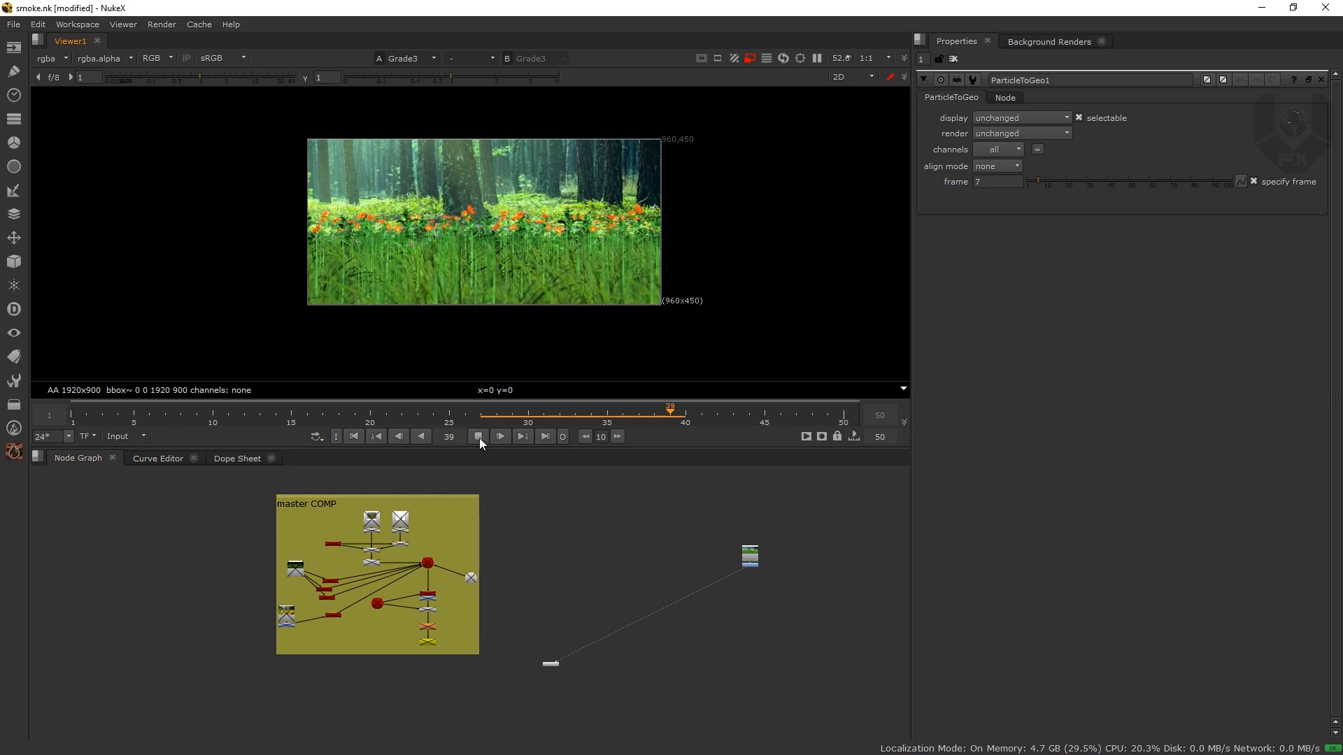
left_click(478, 438)
Step: Move the Read5 and Grade3 nodes into the master COMP backdrop and clear the viewer's input
left_click_drag(790, 533, 341, 544)
key("Delete")
left_click(433, 590)
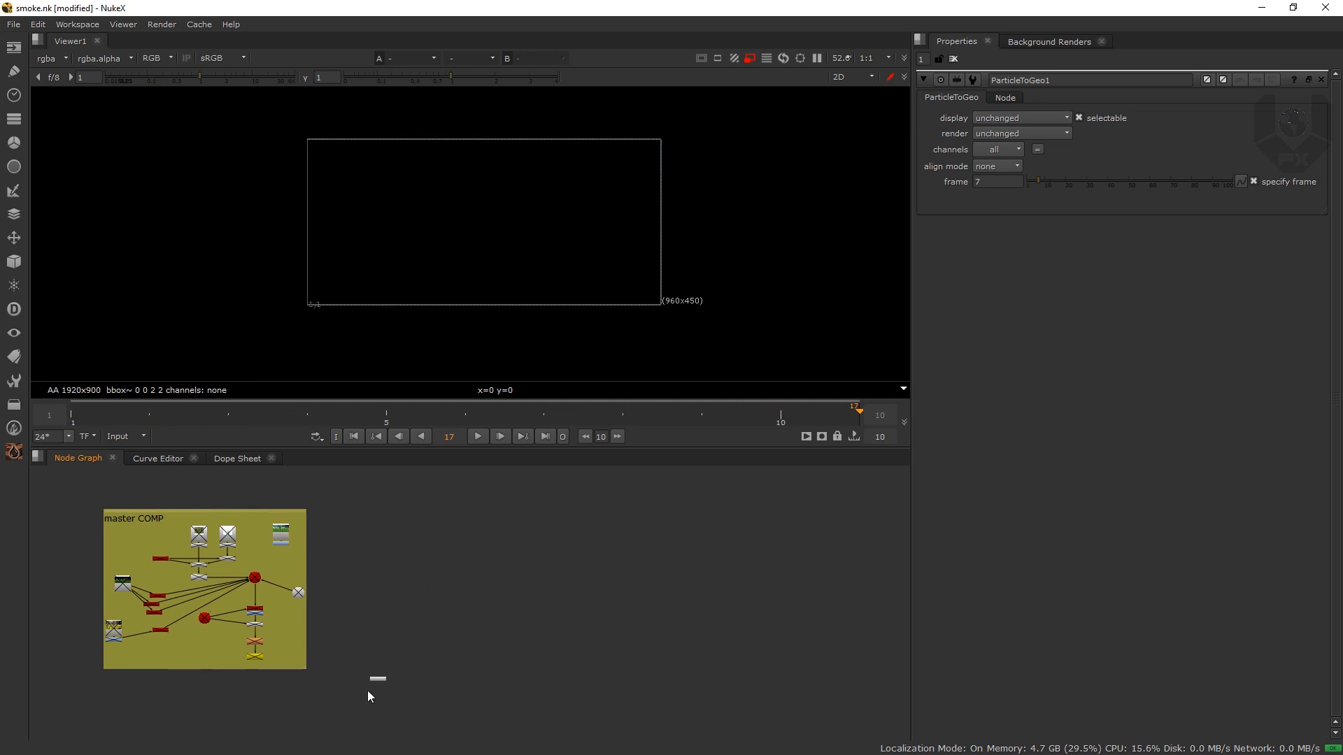
Step: Re-enable the grass image nodes Read1 (3.png) and Read3 (2.png)
scroll(224, 535, "up", 6)
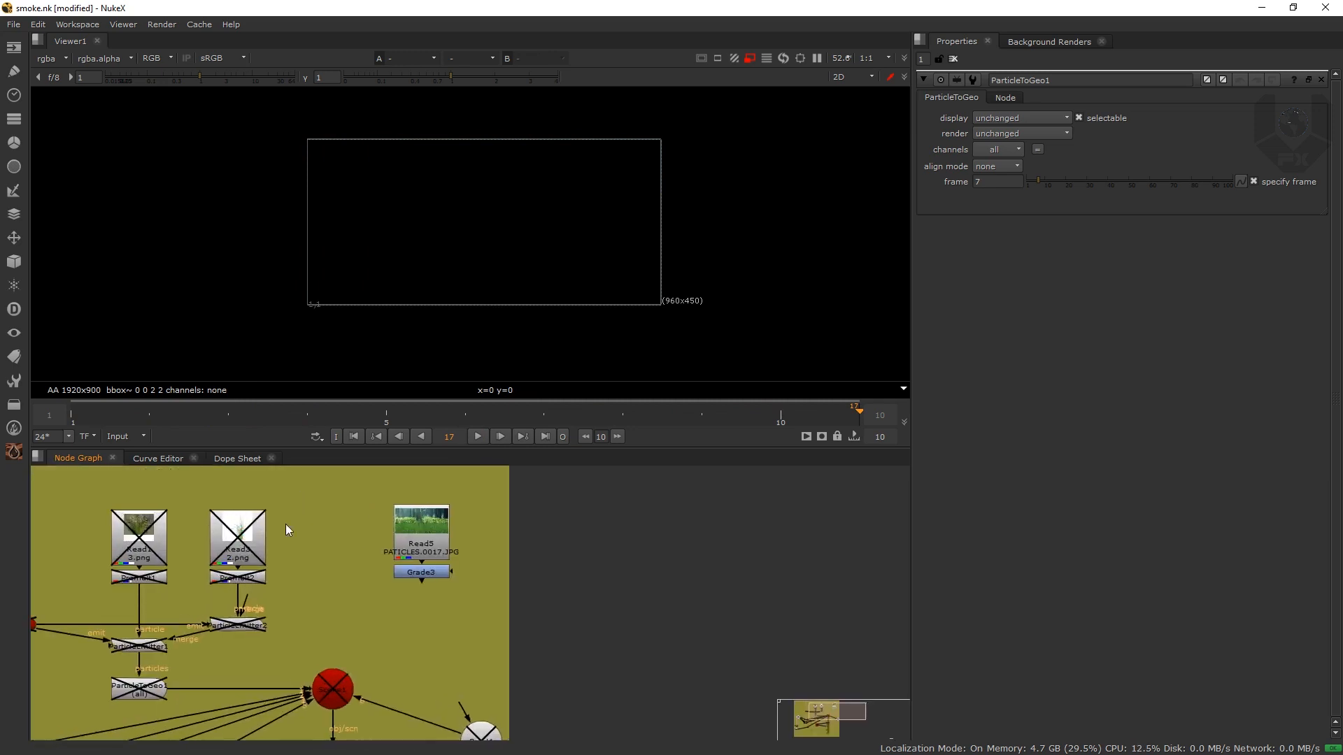
scroll(286, 529, "up", 4)
left_click(241, 556)
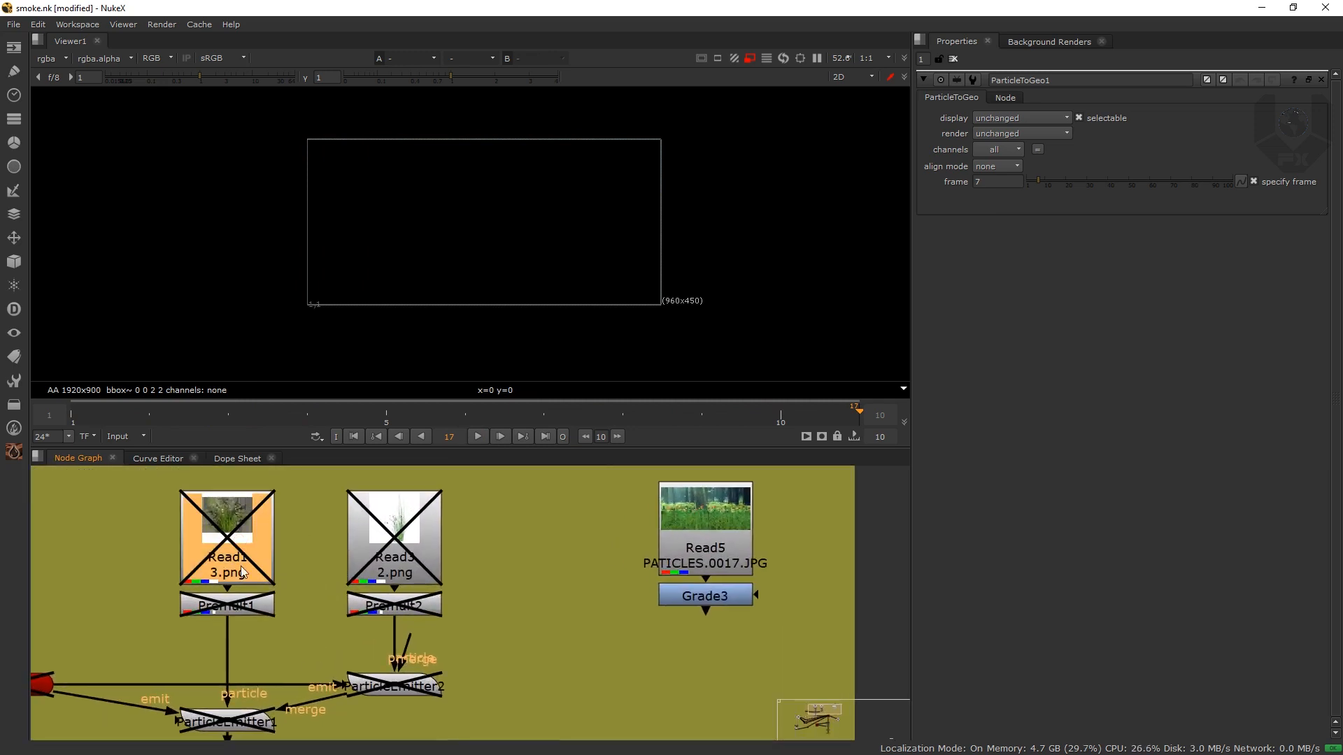
key("d")
left_click(395, 559)
key("d")
Step: Compare the Read1 and Read3 grass images by showing them alternately in the viewer
left_click(213, 554)
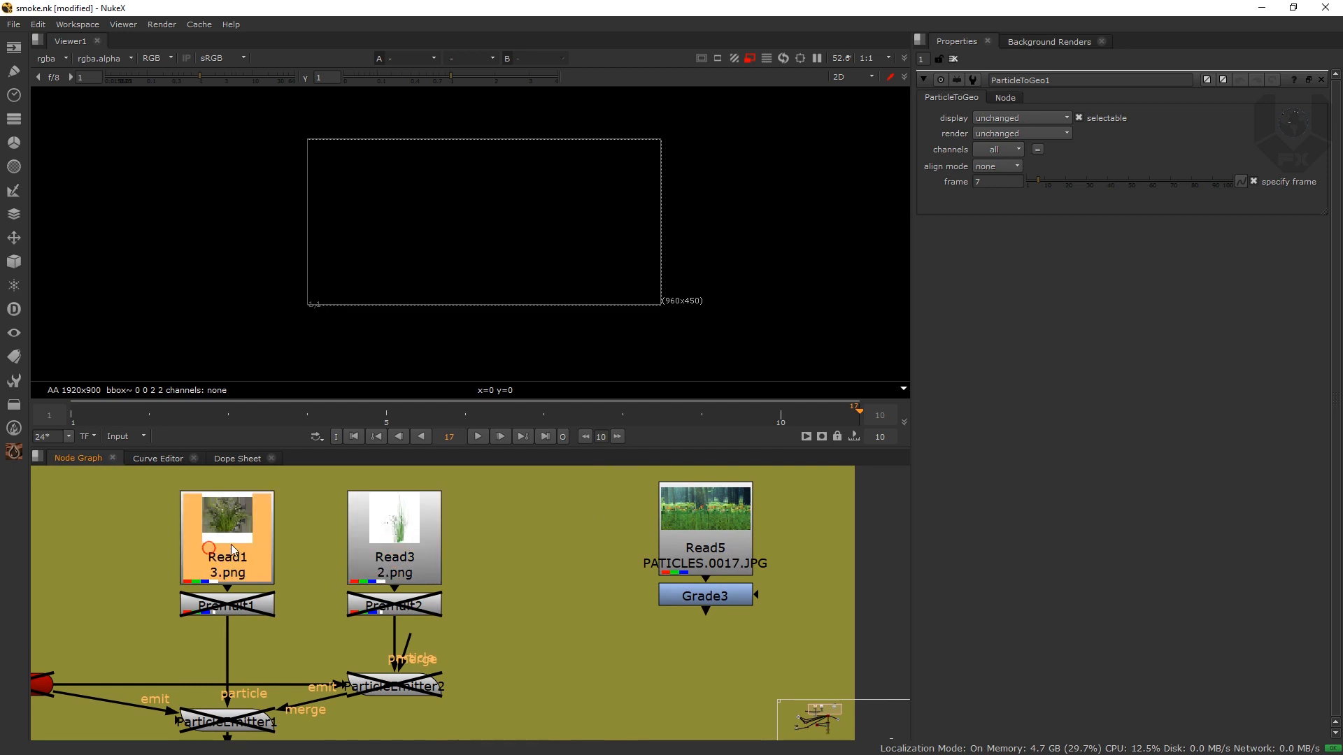
key("1")
left_click(409, 546)
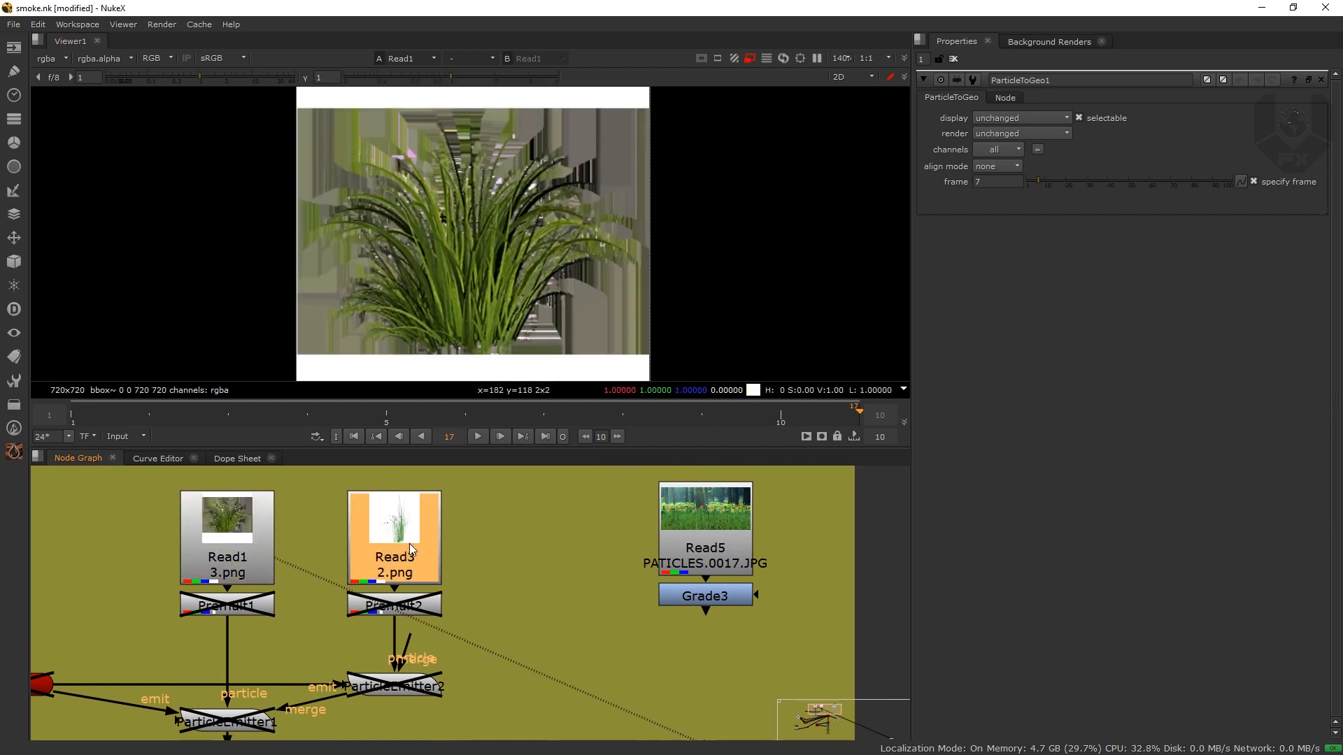
key("1")
left_click_drag(503, 258, 486, 231)
left_click(251, 542)
key("2")
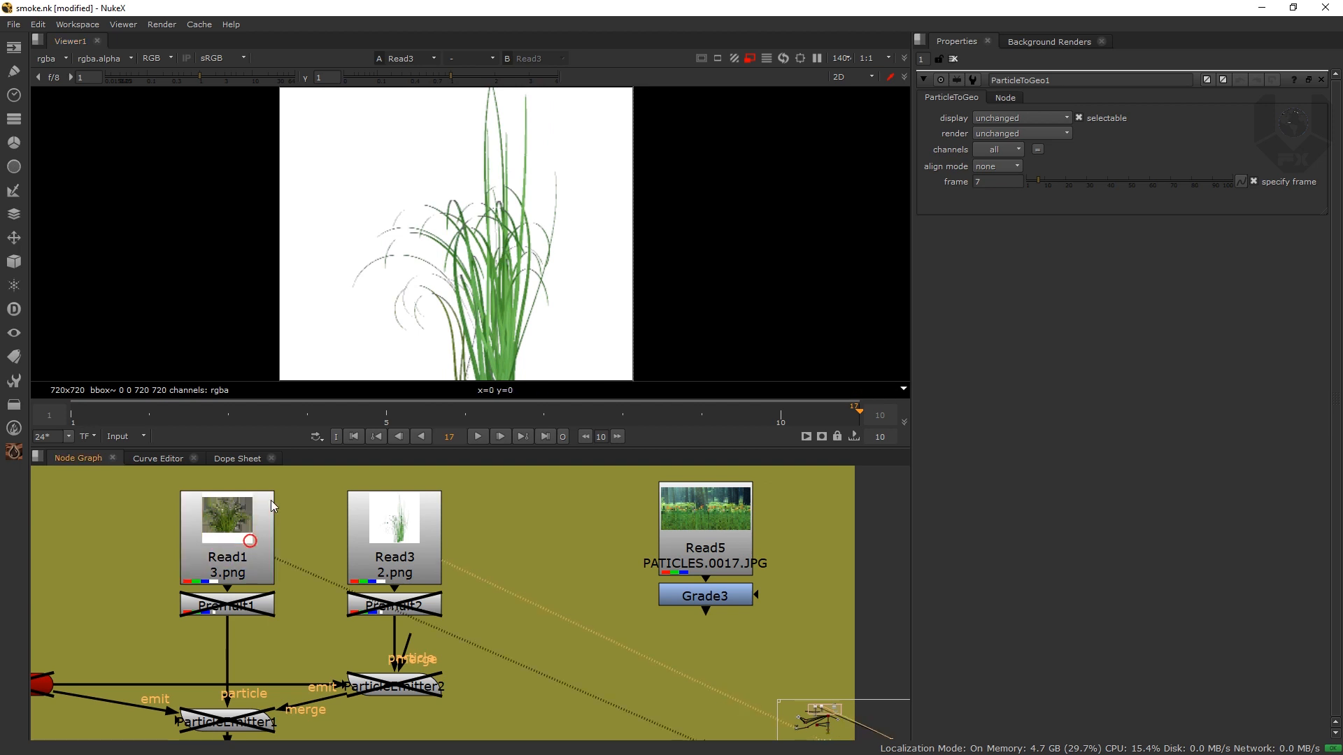
key("2")
key("1")
key("2")
scroll(493, 482, "down", 5)
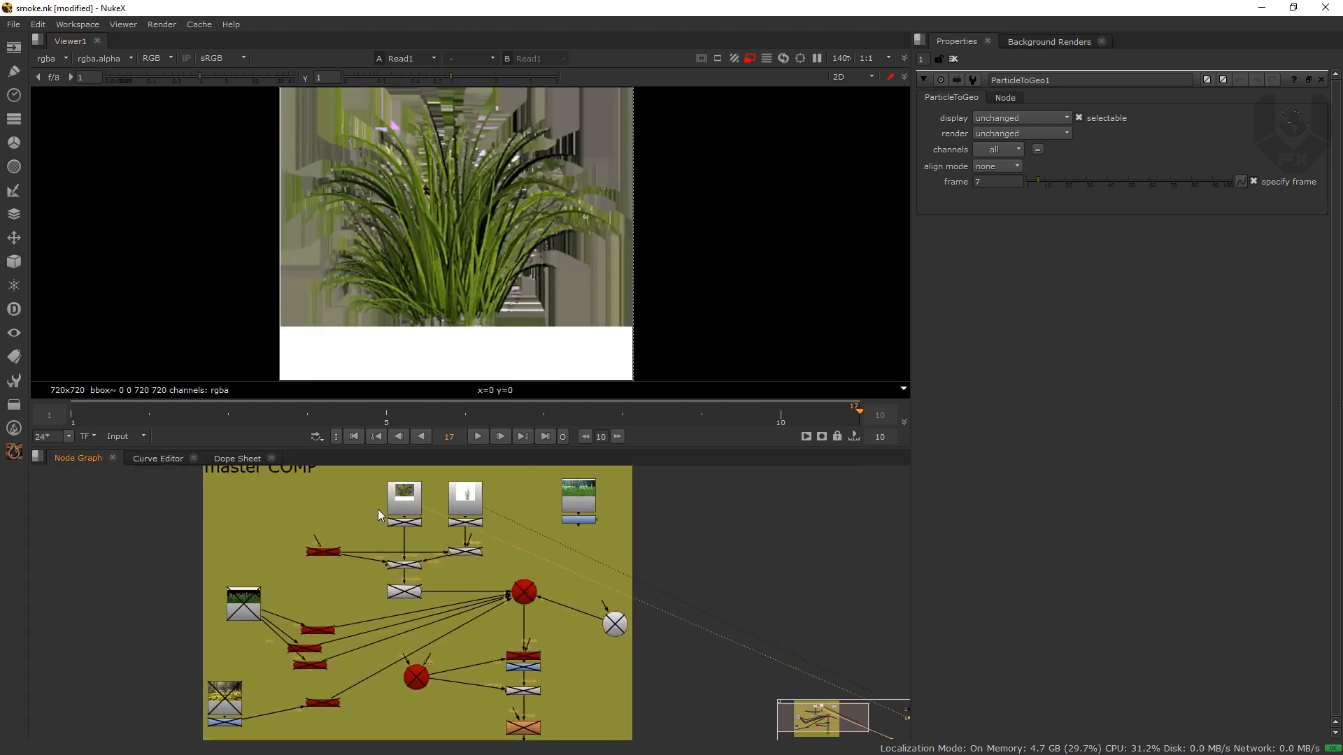
Step: Duplicate the Read1 and Read3 grass image nodes into the empty area outside the master COMP backdrop
left_click(470, 507)
double_click(470, 504)
left_click(405, 501, "shift")
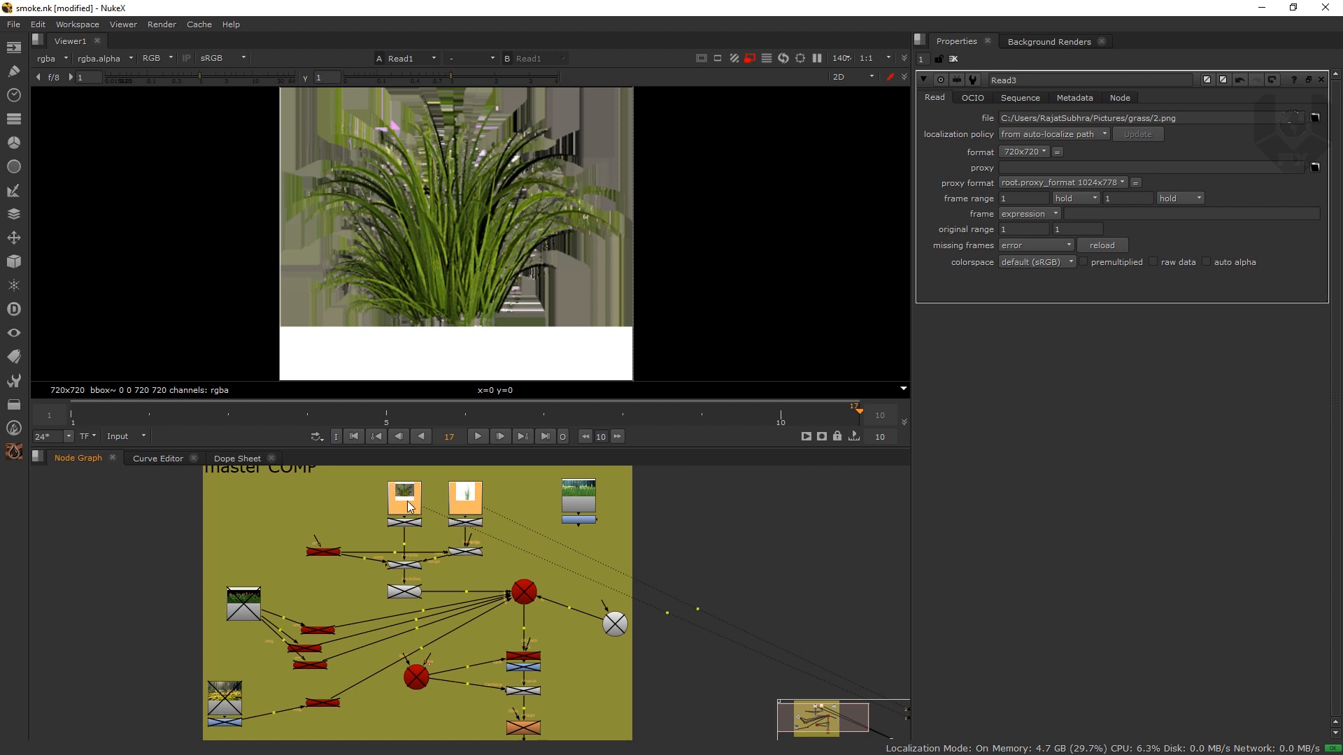
left_click_drag(634, 518, 235, 552)
left_click_drag(507, 527, 476, 510)
scroll(473, 515, "down", 4)
left_click(587, 527)
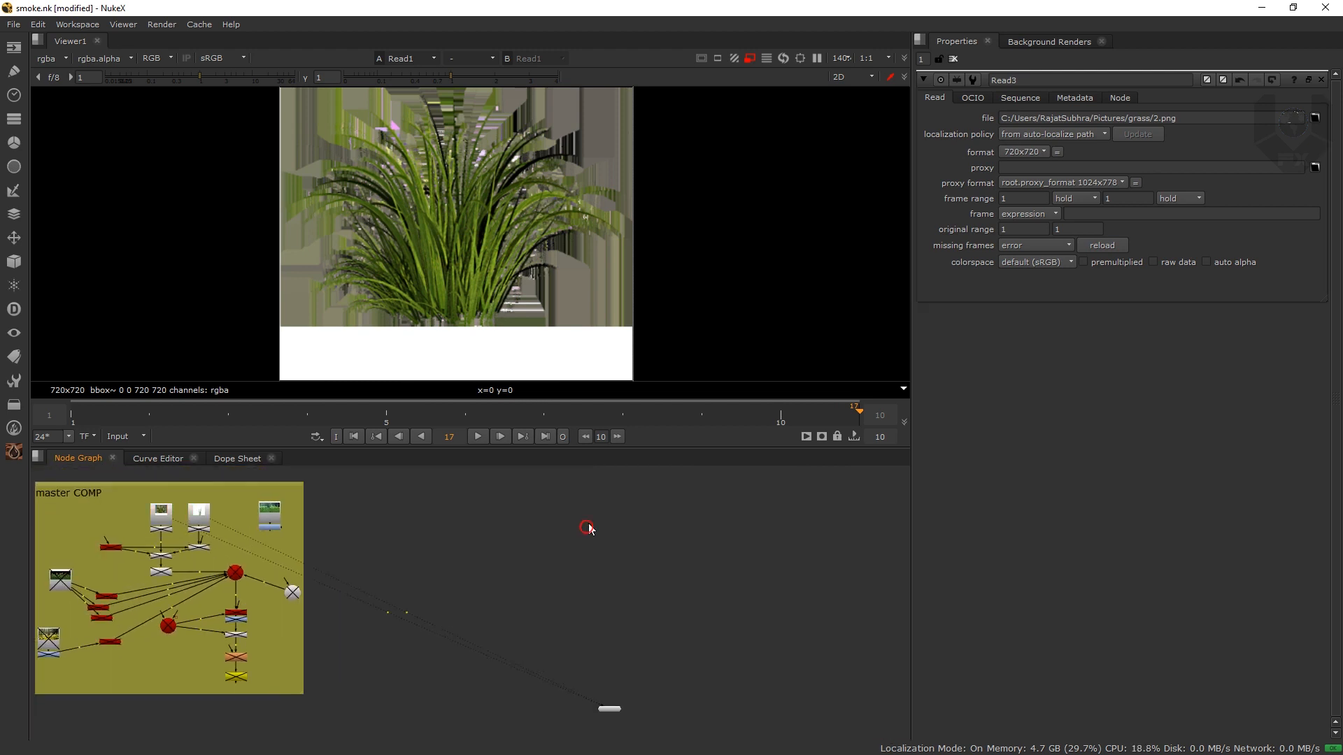
scroll(561, 537, "up", 2)
Step: View the duplicated 2.png grass image in full
left_click(554, 518)
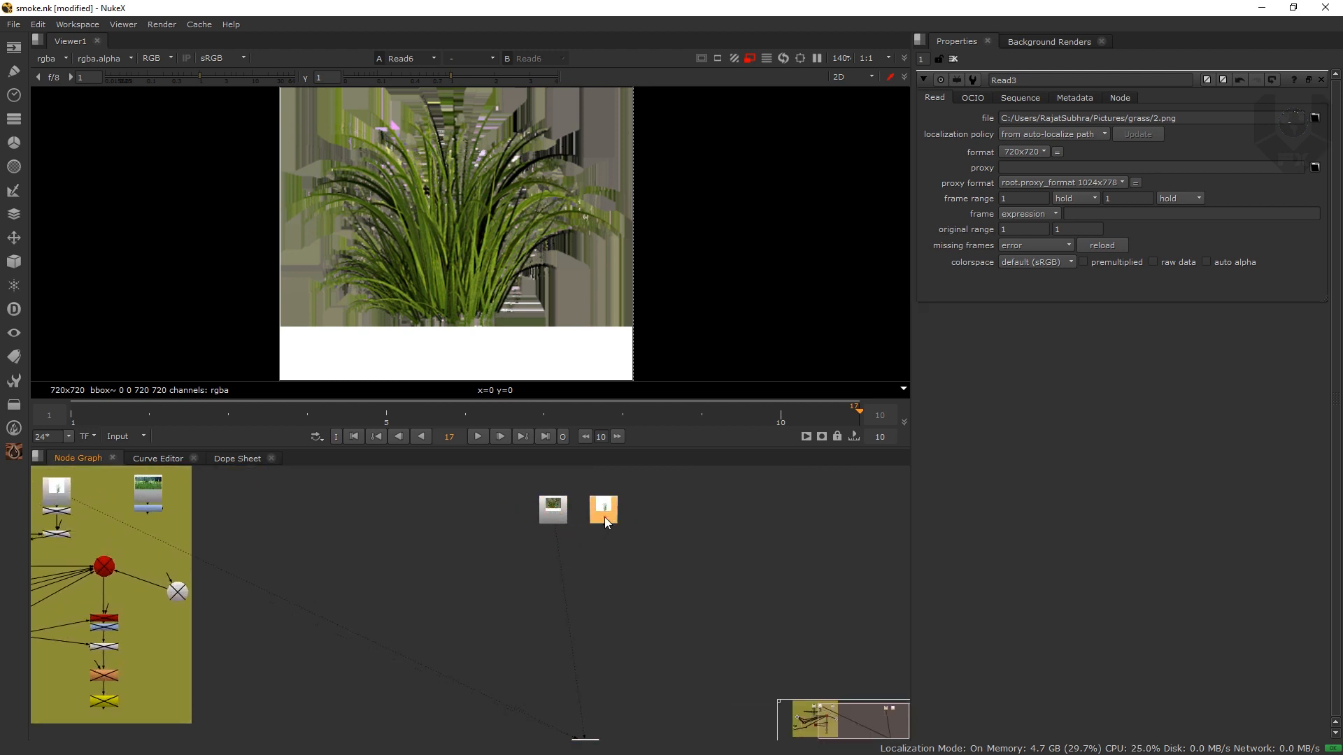
key("1")
left_click_drag(535, 531, 405, 553)
scroll(481, 312, "down", 3)
left_click_drag(481, 312, 454, 302)
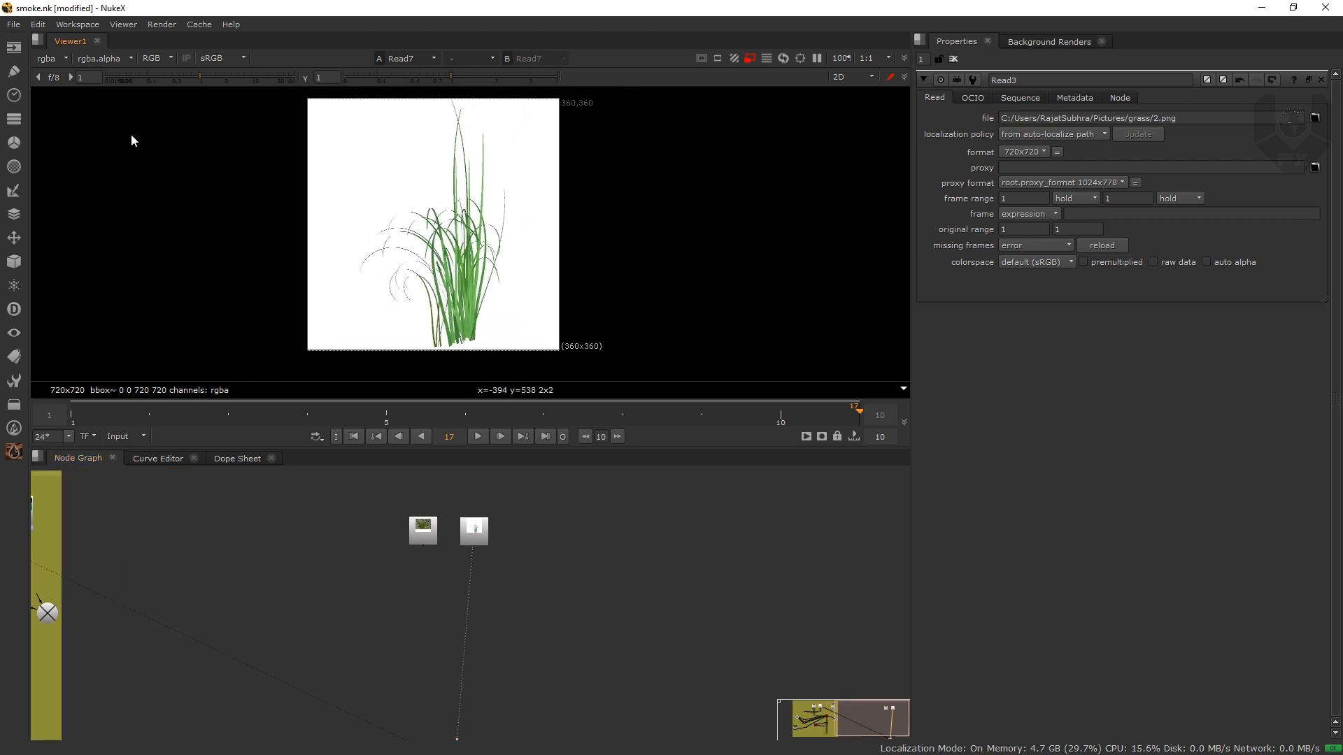
Step: Switch to the LargeViewer workspace and maximize the application window
left_click(78, 24)
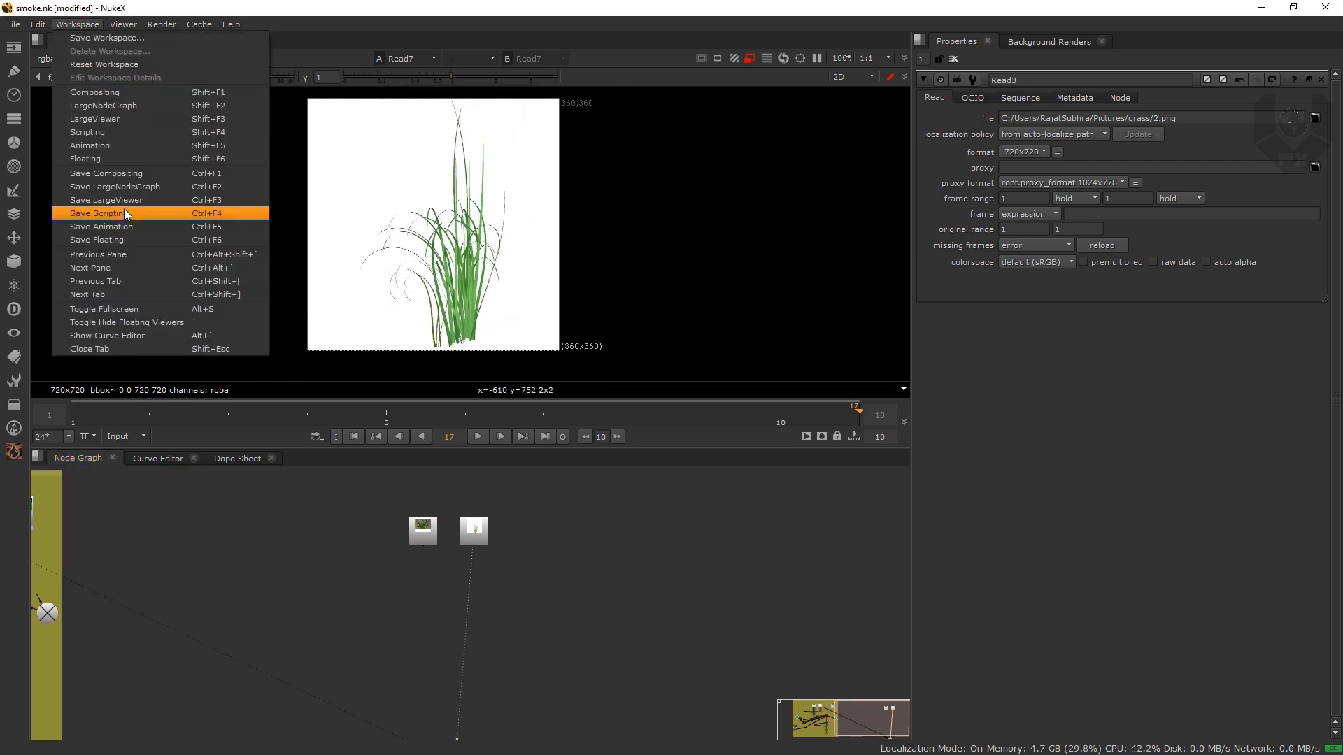
left_click(123, 119)
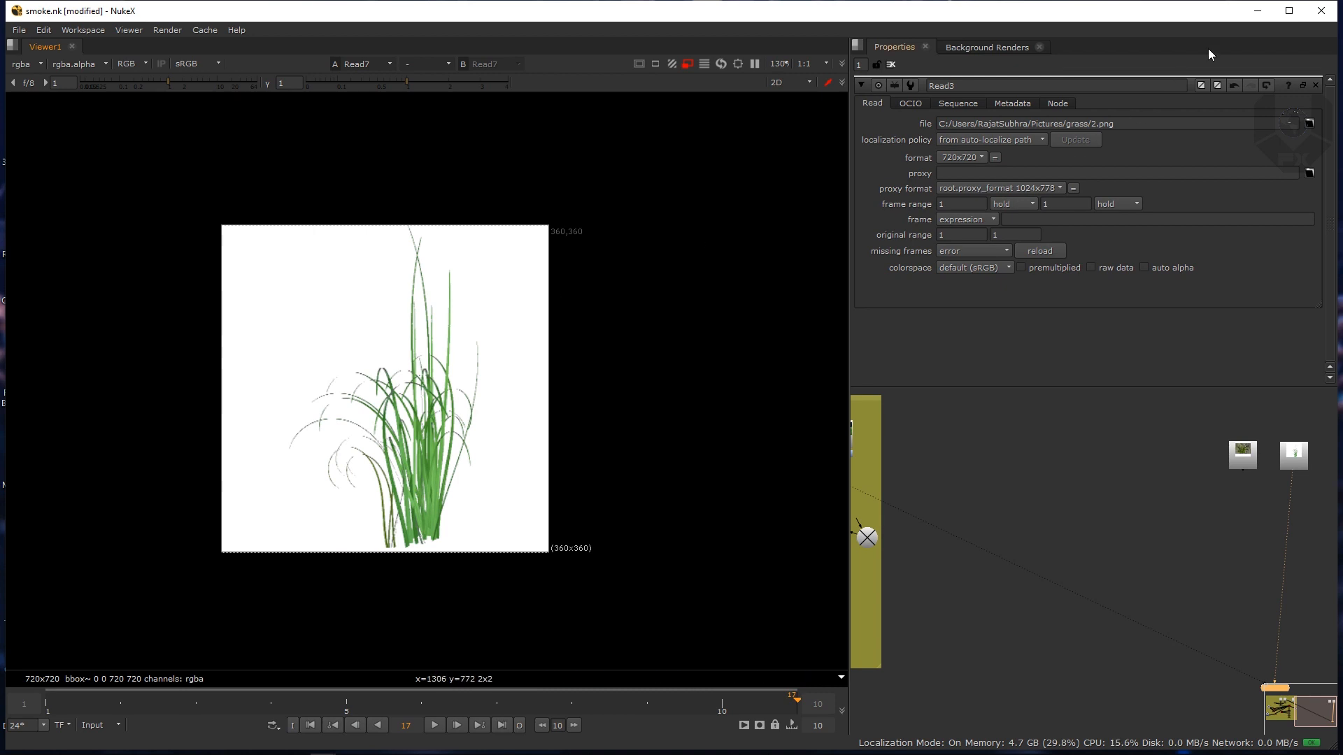
left_click(1289, 10)
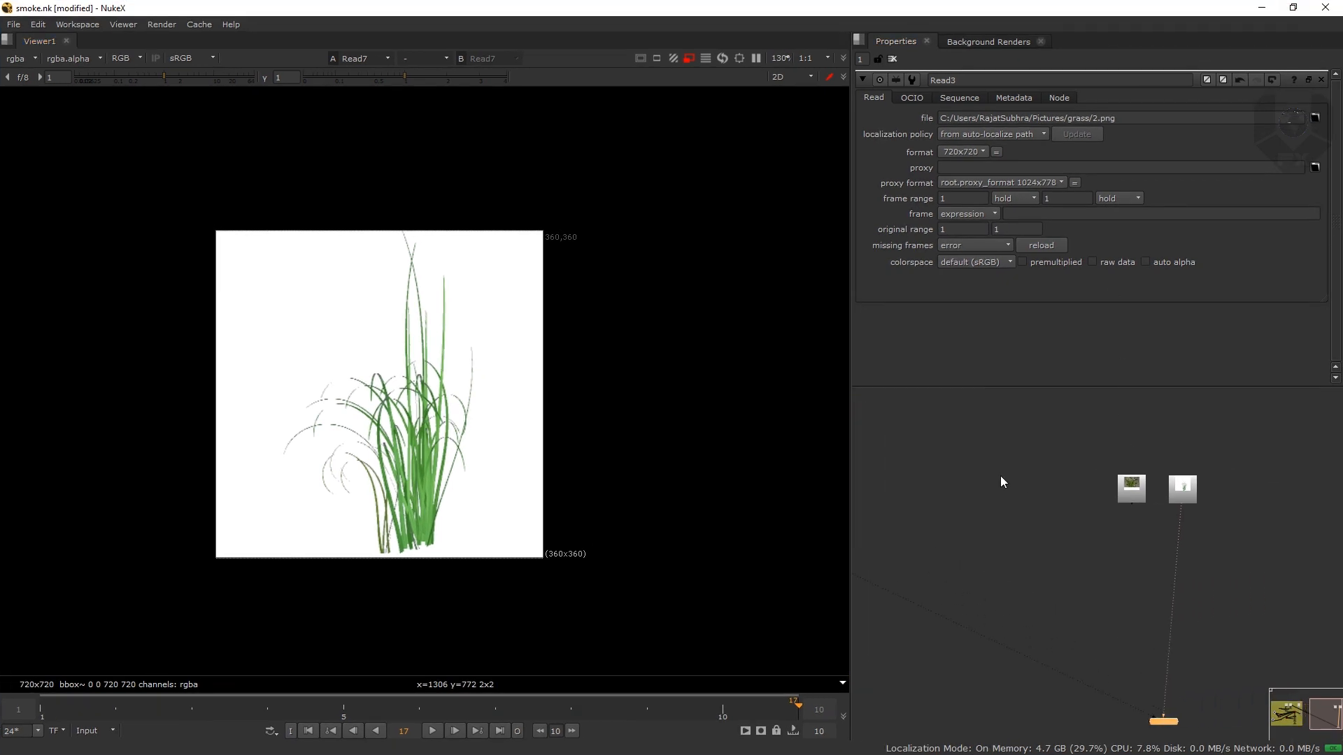
Step: Inspect the duplicated grass images Read6 and Read7 alternately in the enlarged viewer
left_click_drag(1141, 533, 1041, 504)
scroll(1071, 475, "up", 5)
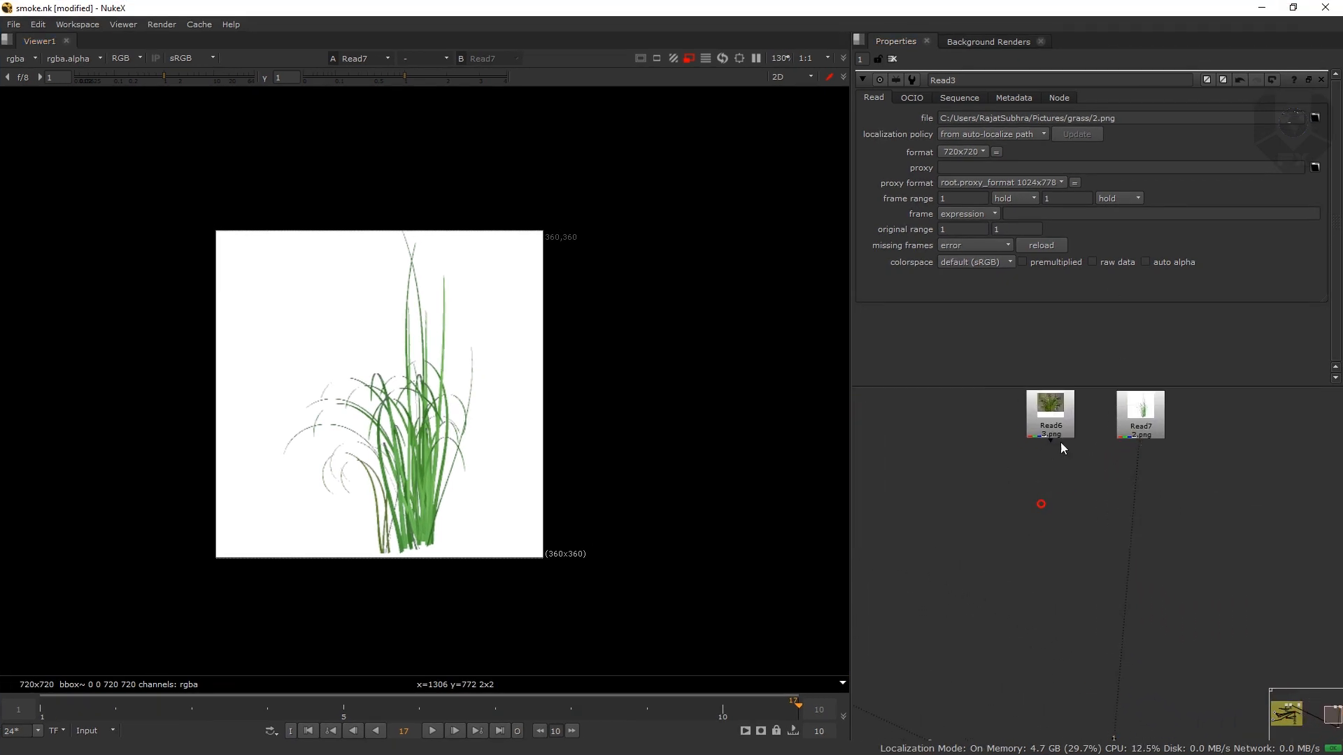
left_click(1050, 433)
key("1")
scroll(482, 422, "up", 3)
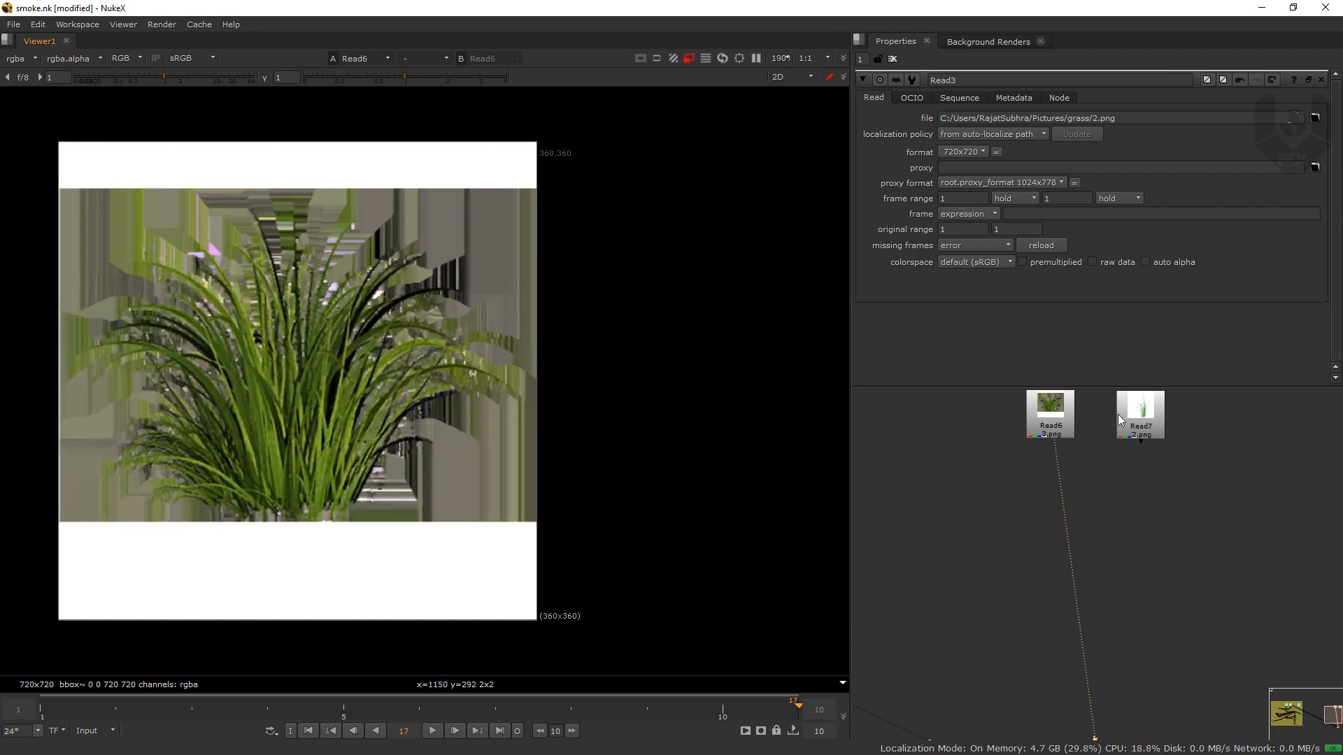
left_click(1120, 419)
key("1")
left_click(1038, 432)
key("1")
Step: Add a Premult node after Read6 to multiply its rgb channels by alpha
left_click(1042, 420)
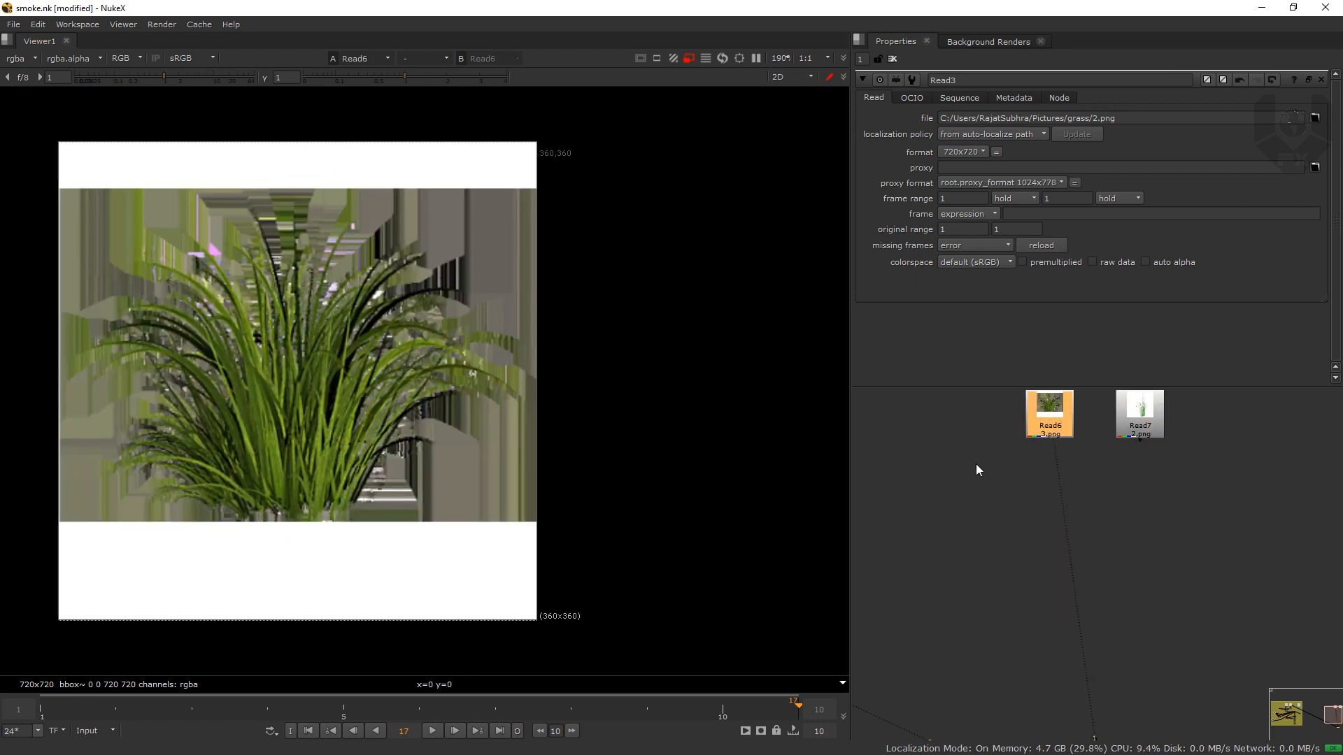
key("Tab")
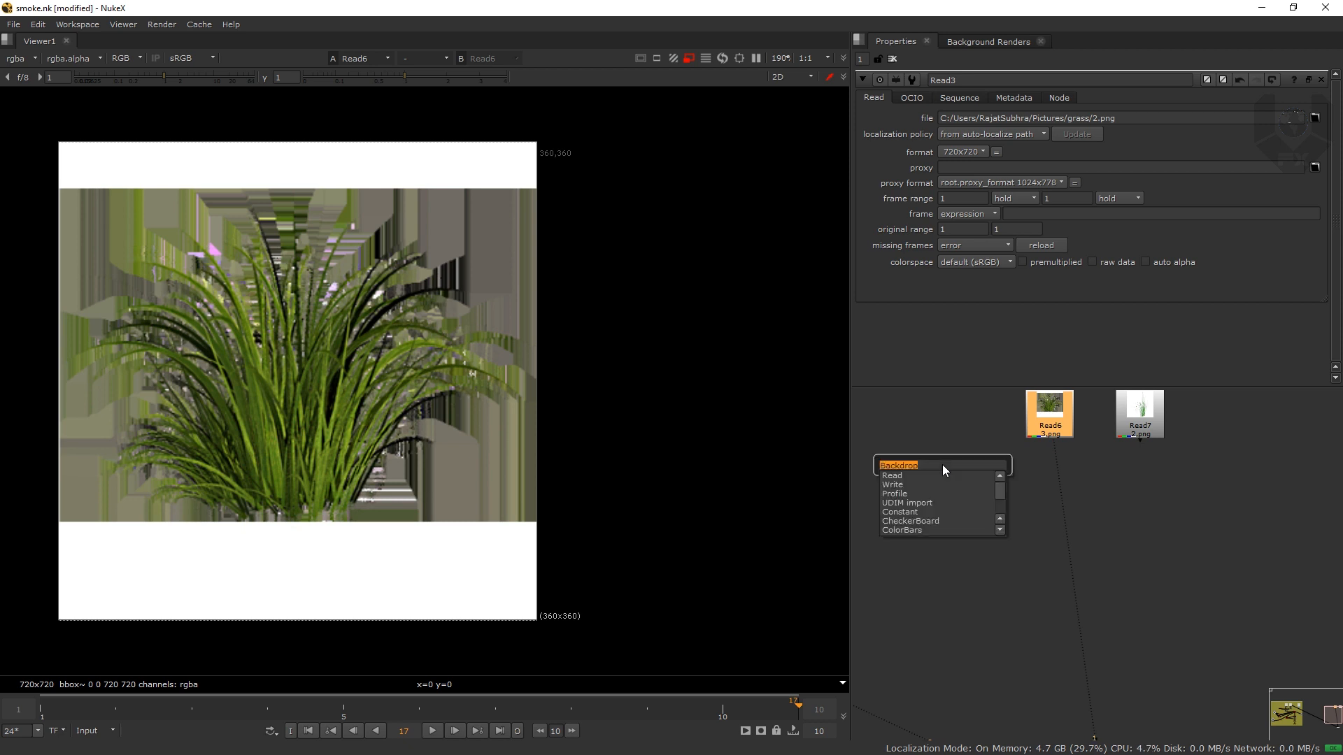
type("premult")
key("Return")
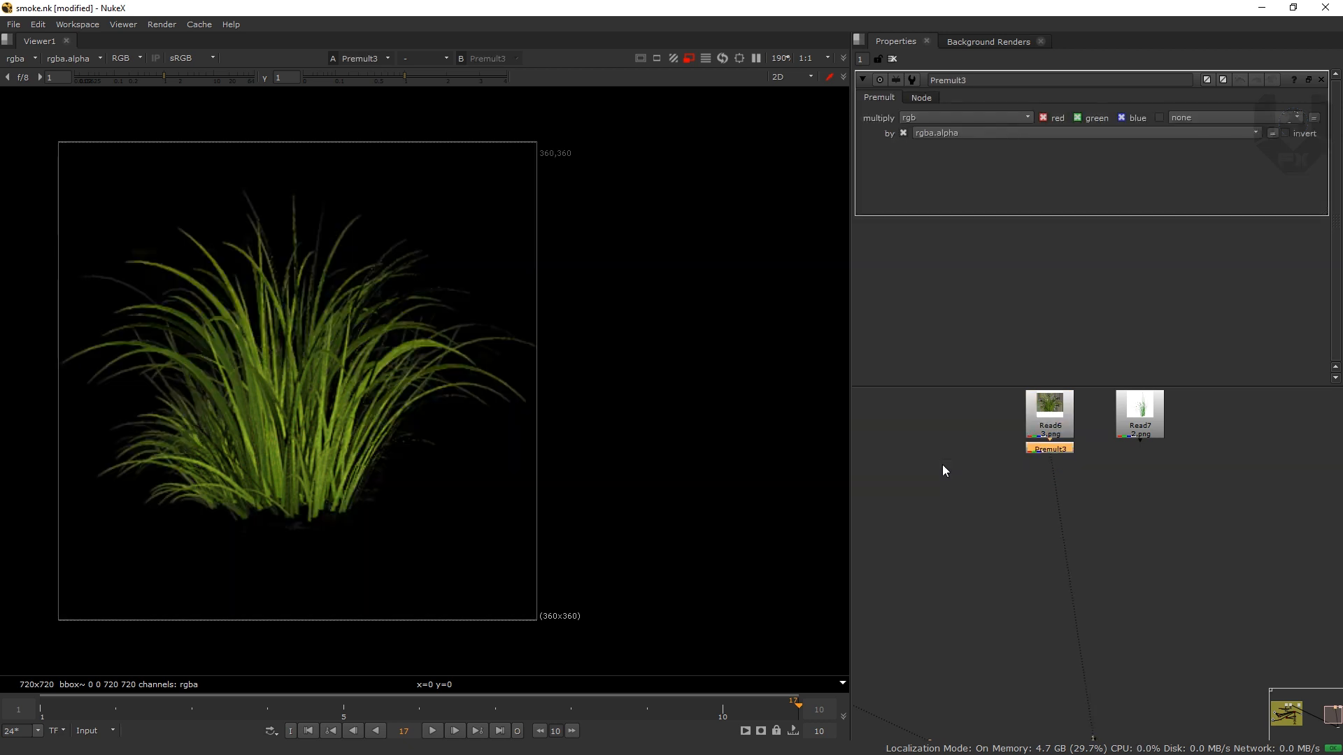
left_click_drag(332, 337, 370, 360)
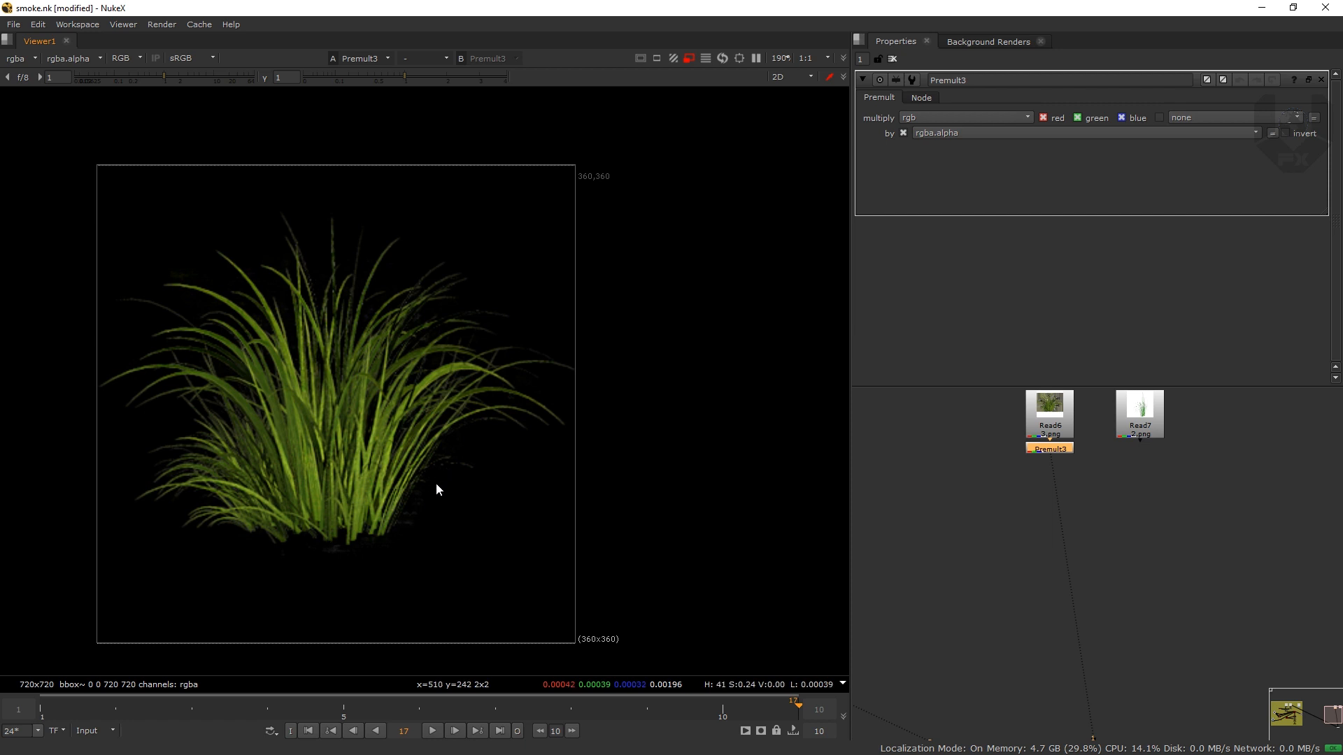
Step: Paste a copy of the Premult node after Read7 and show its output
left_click_drag(1055, 448, 1054, 455)
left_click(1135, 473)
key("ctrl+v")
left_click_drag(1137, 472, 1146, 413)
key("1")
Step: Compare the two premultiplied grass images in the viewer
left_click(1063, 454)
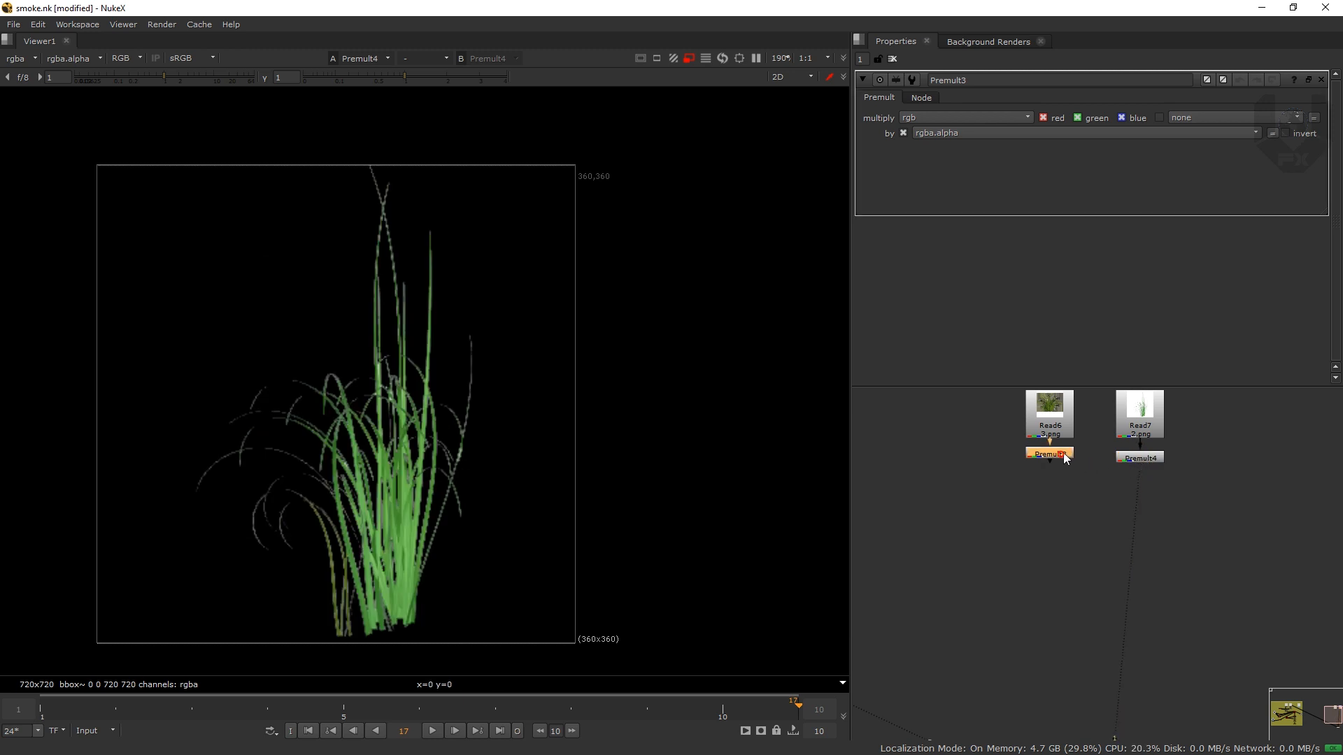
key("1")
left_click(978, 472)
key("1")
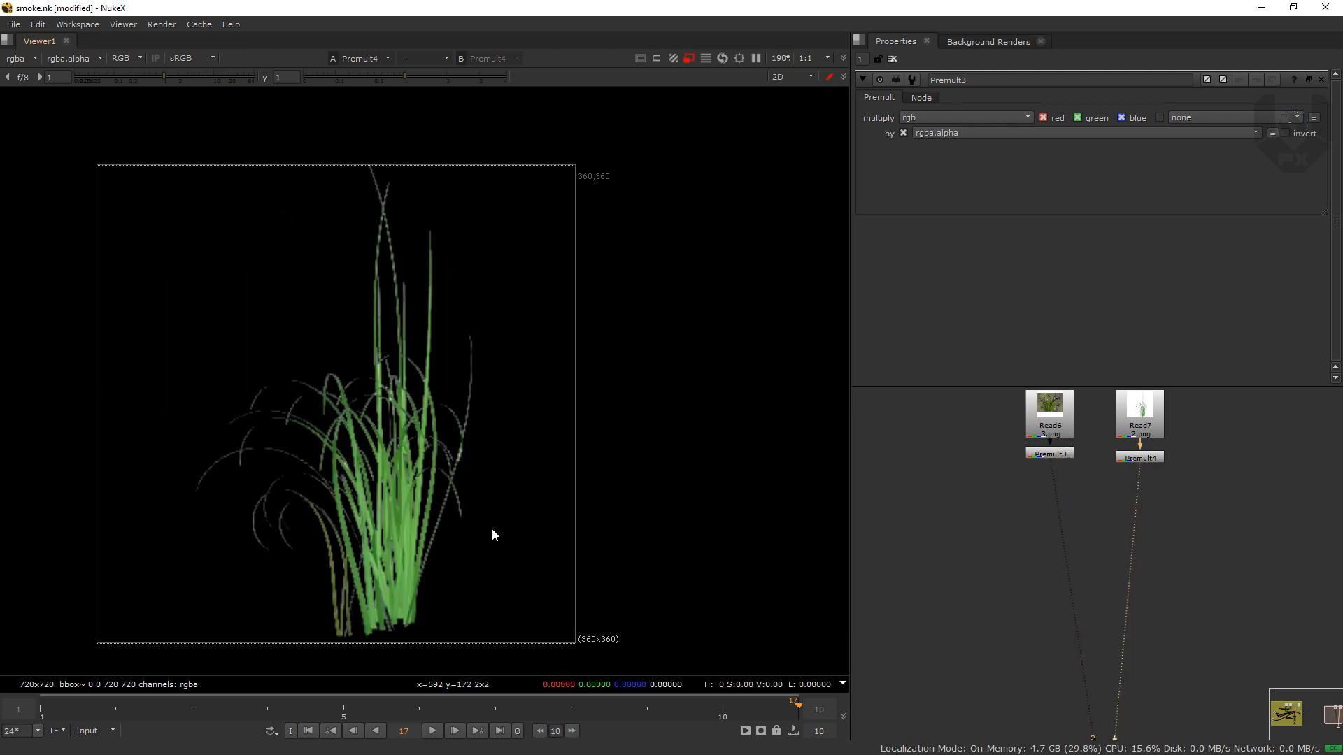
left_click_drag(440, 481, 523, 440)
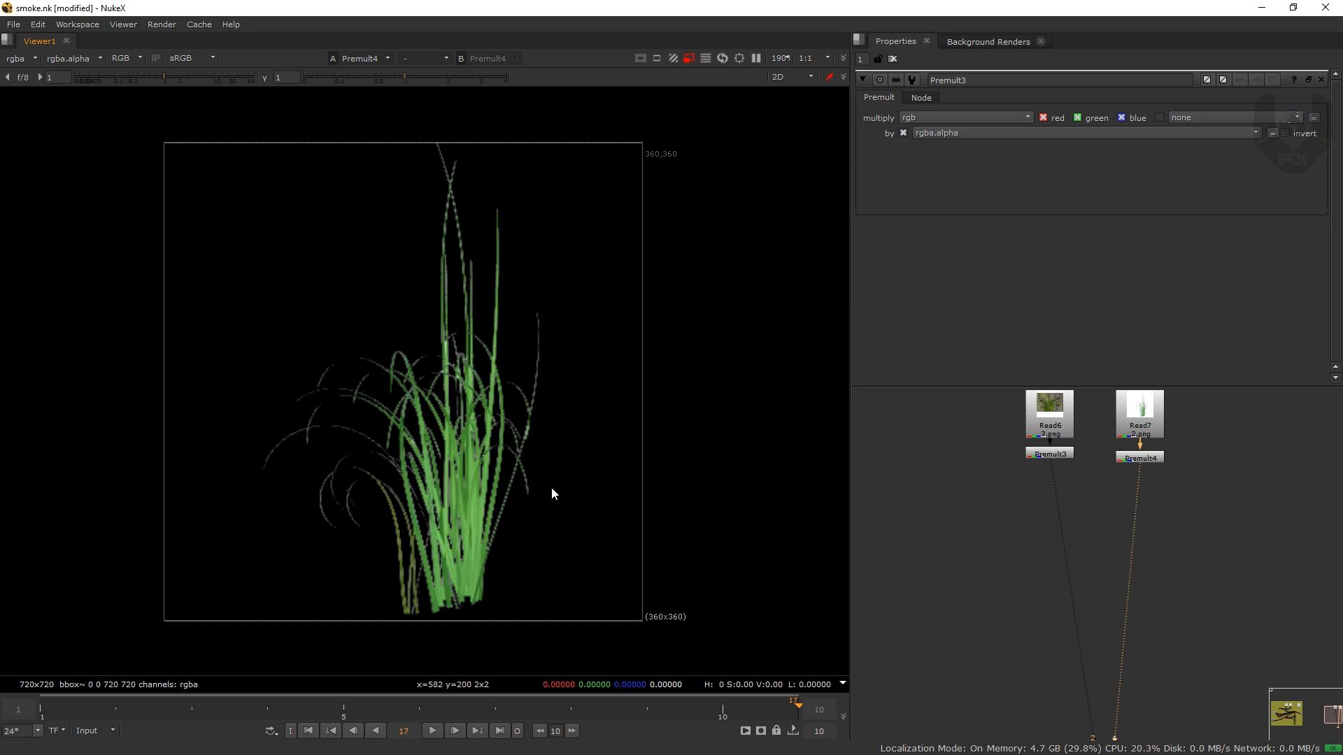
Step: Add a ParticleEmitter node below the two Premult nodes
left_click_drag(978, 501, 933, 472)
left_click(999, 544)
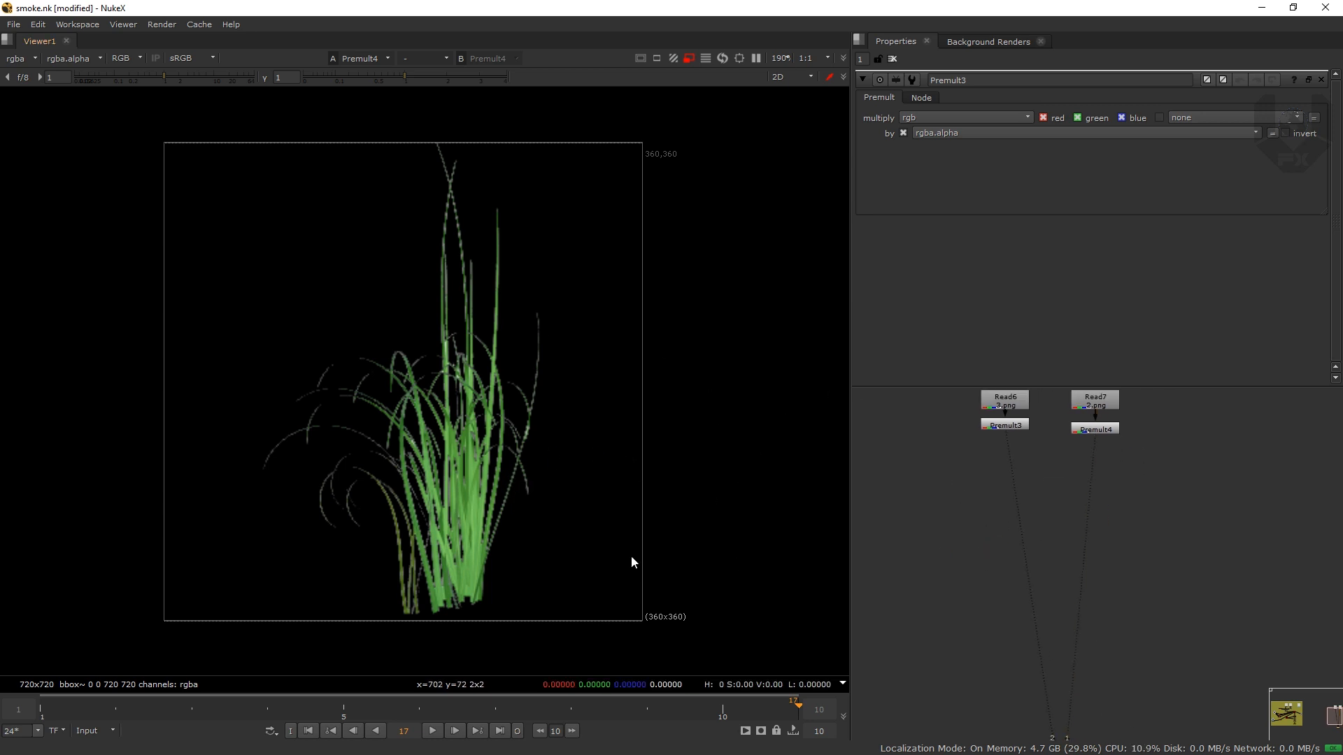
left_click_drag(984, 474, 969, 527)
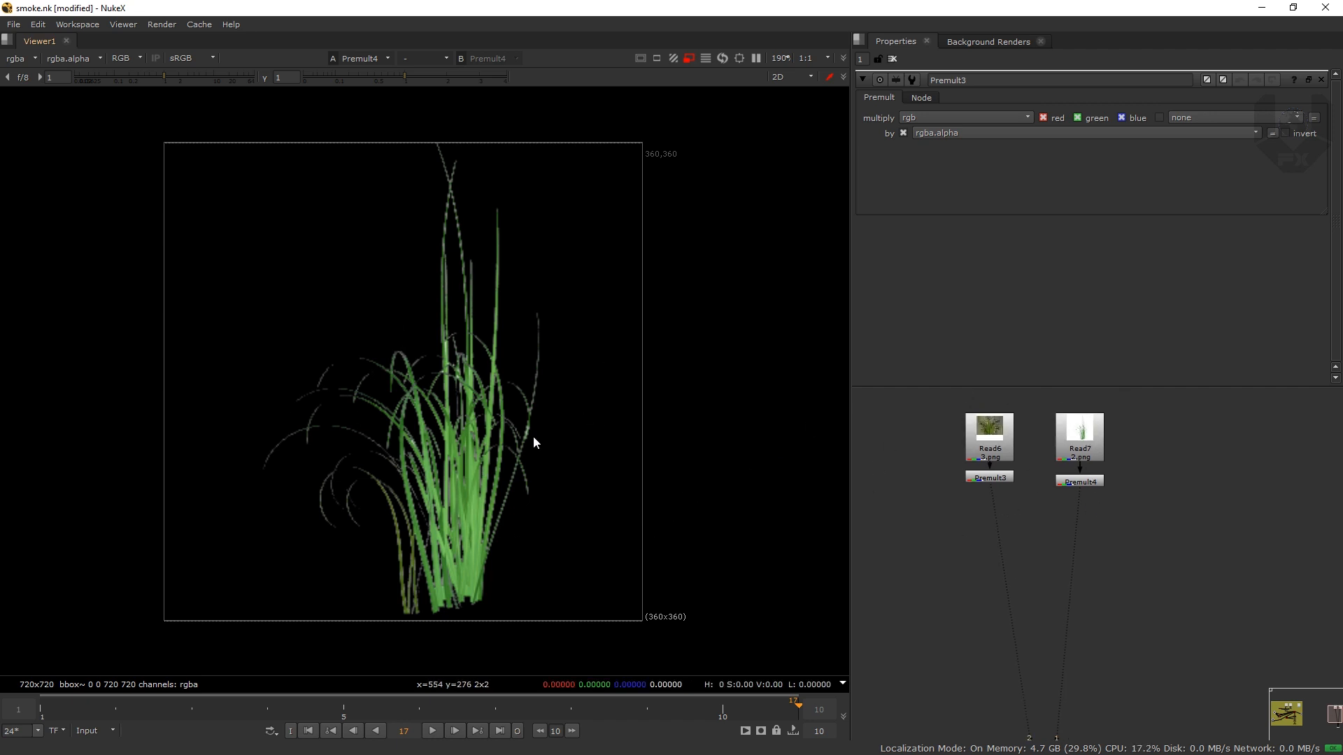
key("Tab")
type("PAT")
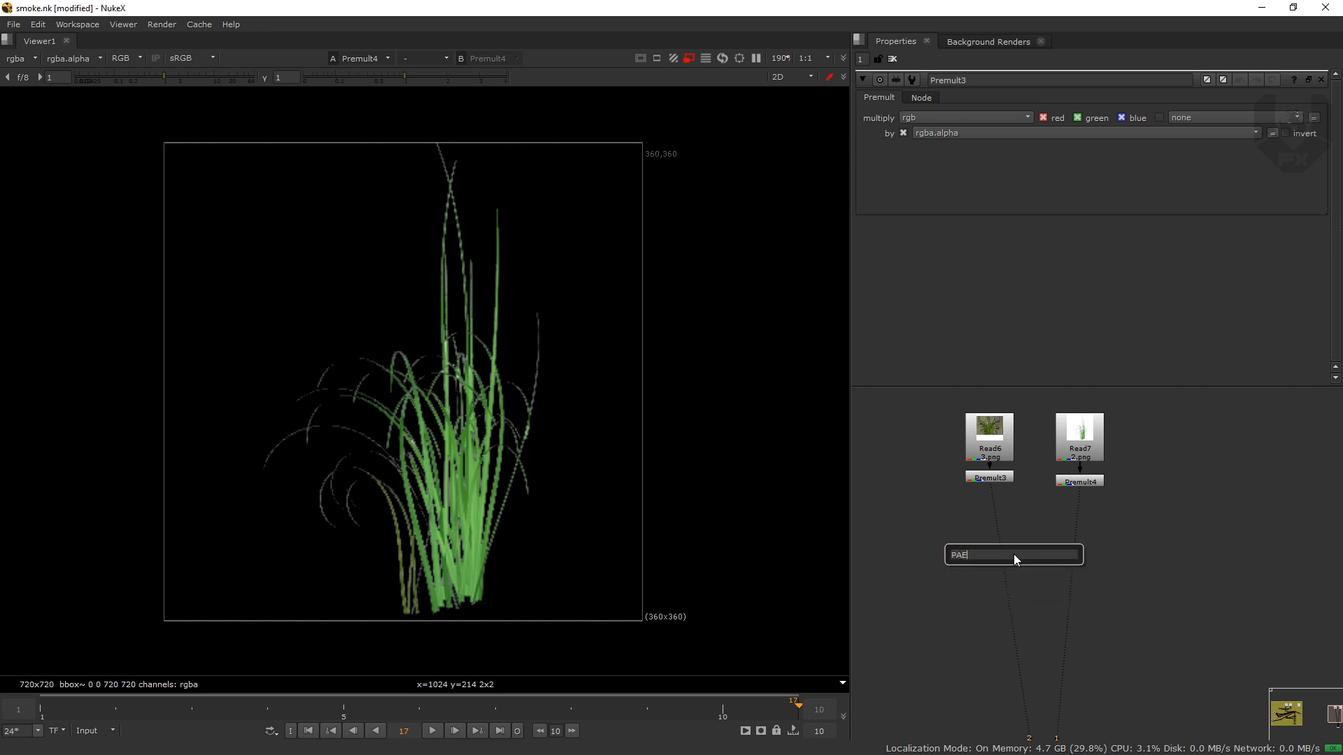
key("BackSpace")
key("BackSpace")
type("AR")
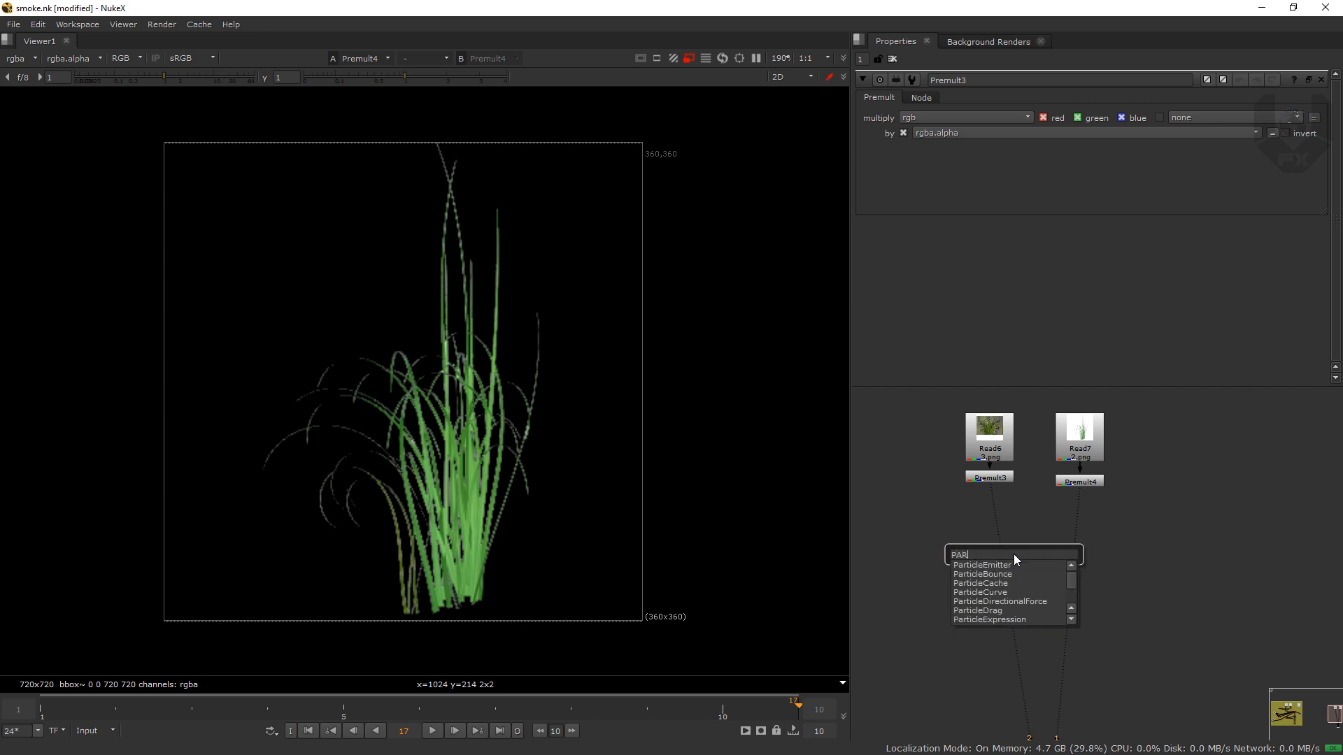
key("Return")
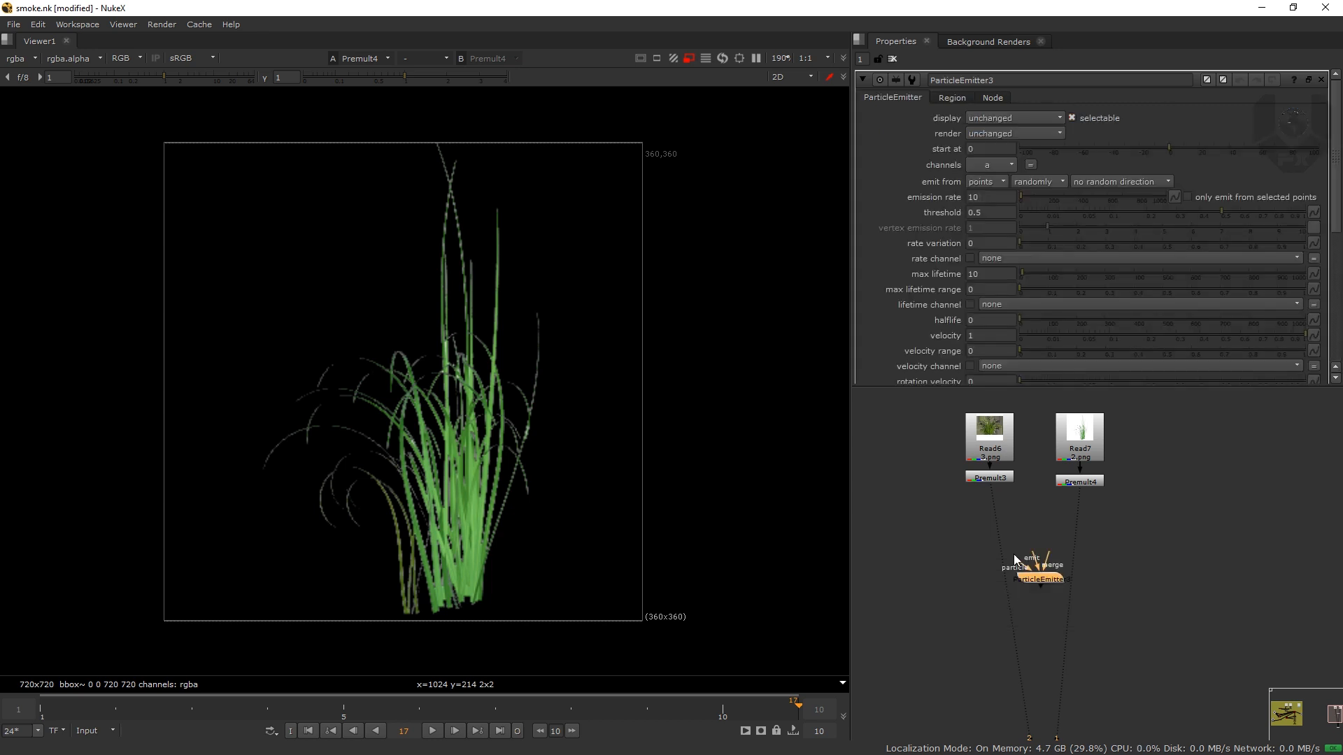
Step: Add a Card node beside ParticleEmitter3, leaving it unconnected
scroll(1014, 554, "up", 5)
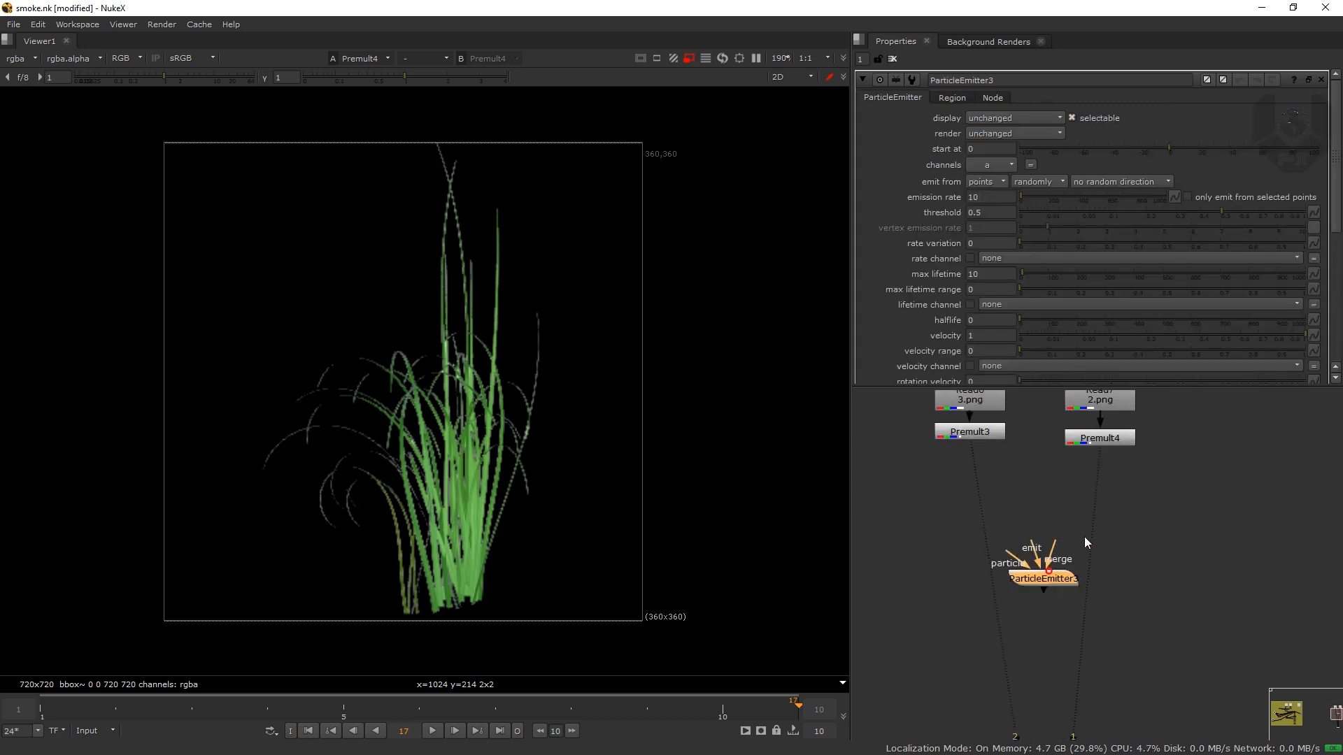
left_click(980, 542)
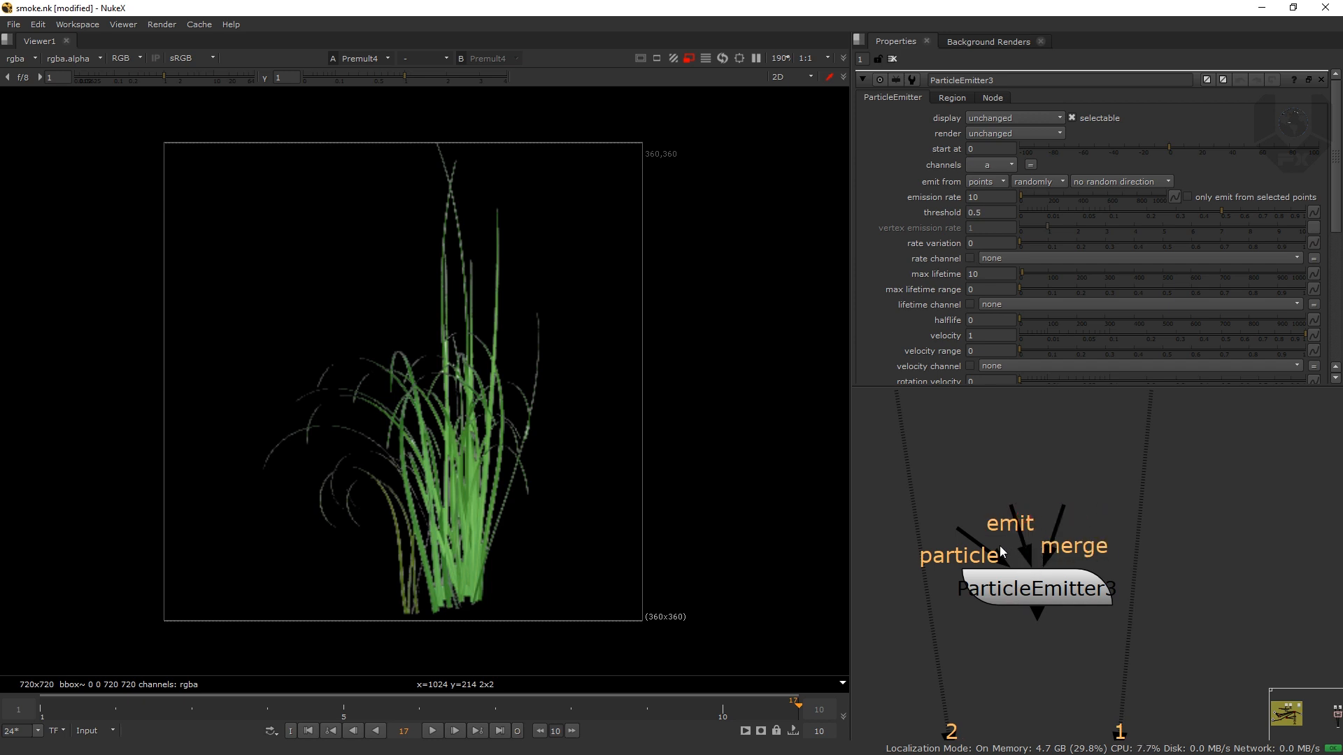
scroll(1000, 546, "down", 3)
left_click_drag(976, 558, 1059, 552)
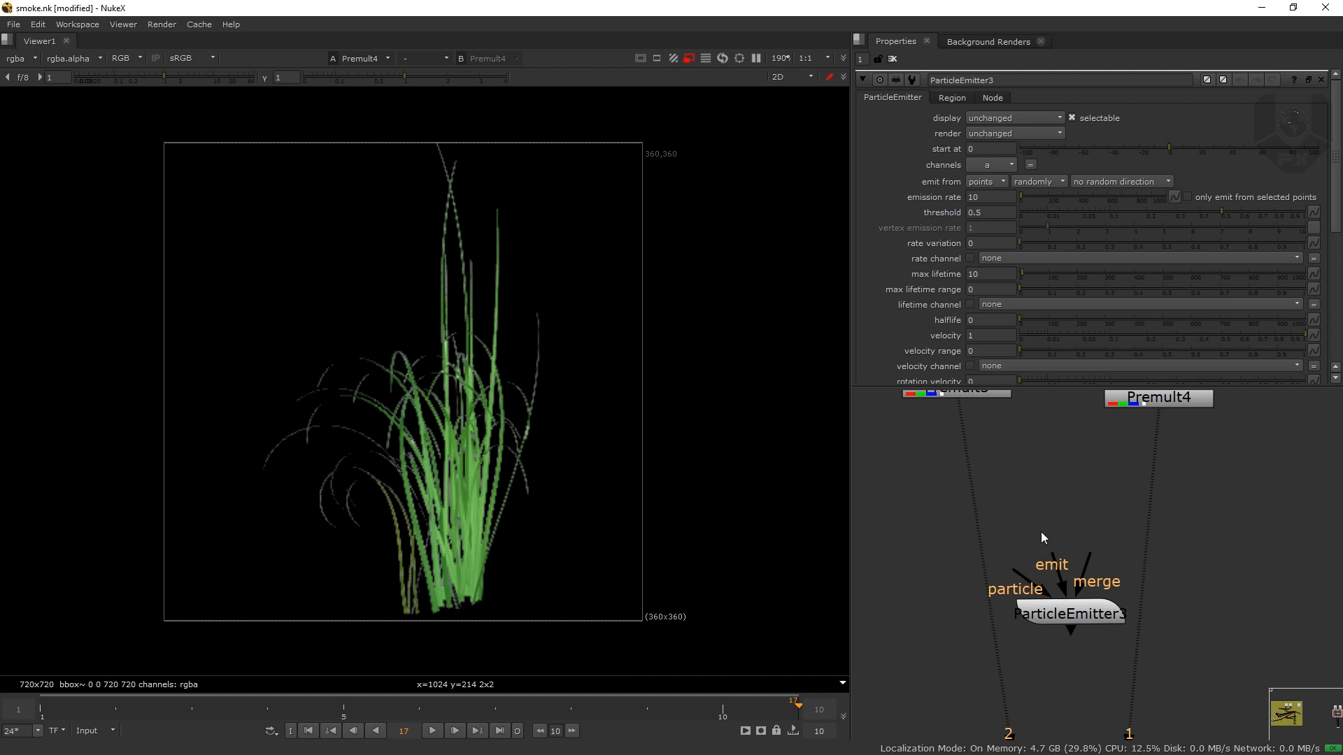
left_click_drag(1027, 561, 1048, 586)
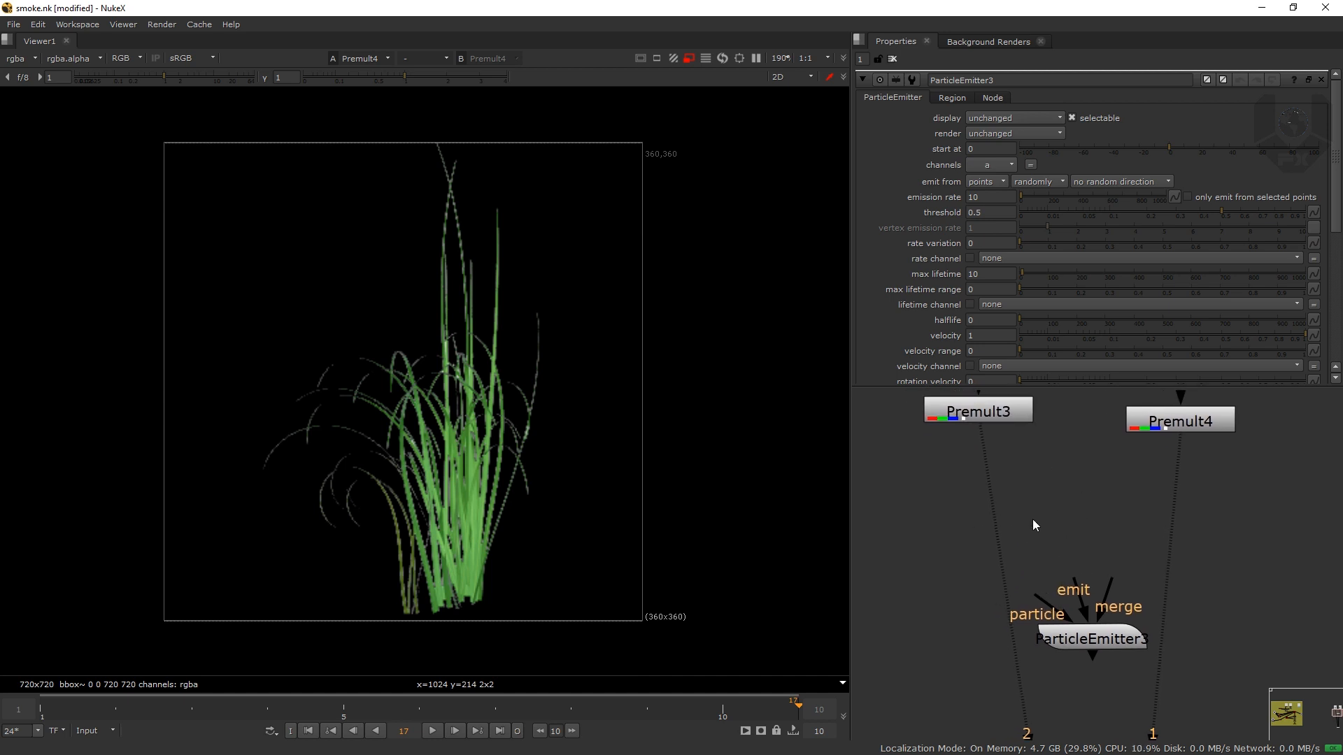
scroll(981, 576, "down", 3)
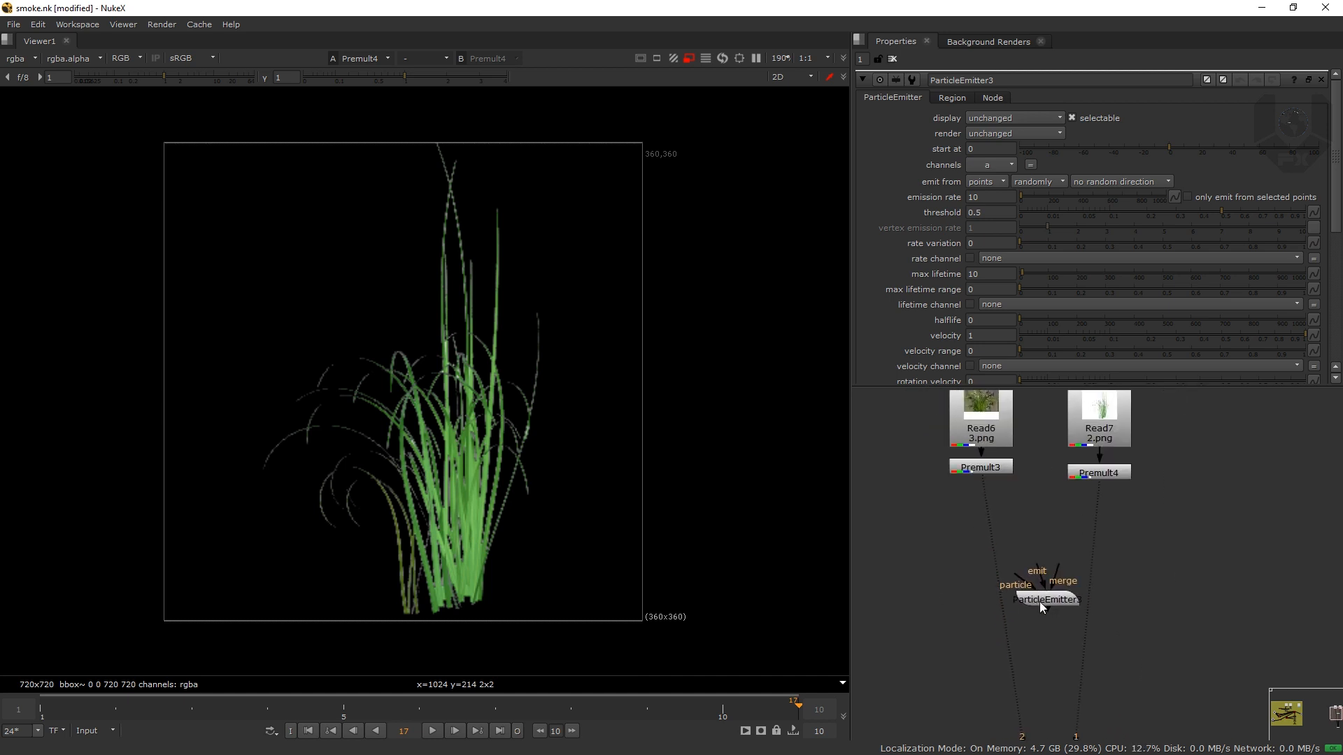
left_click(938, 609)
key("Tab")
type("CARD")
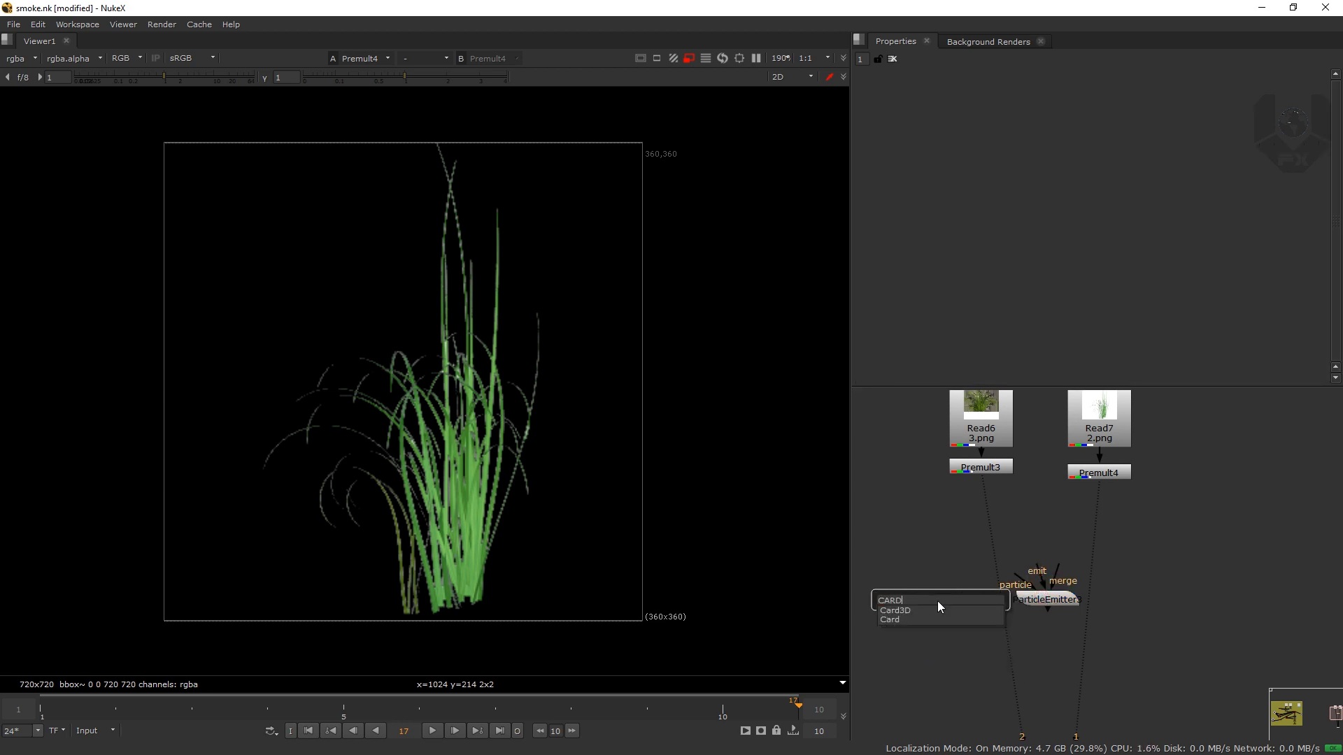
key("Down")
key("Return")
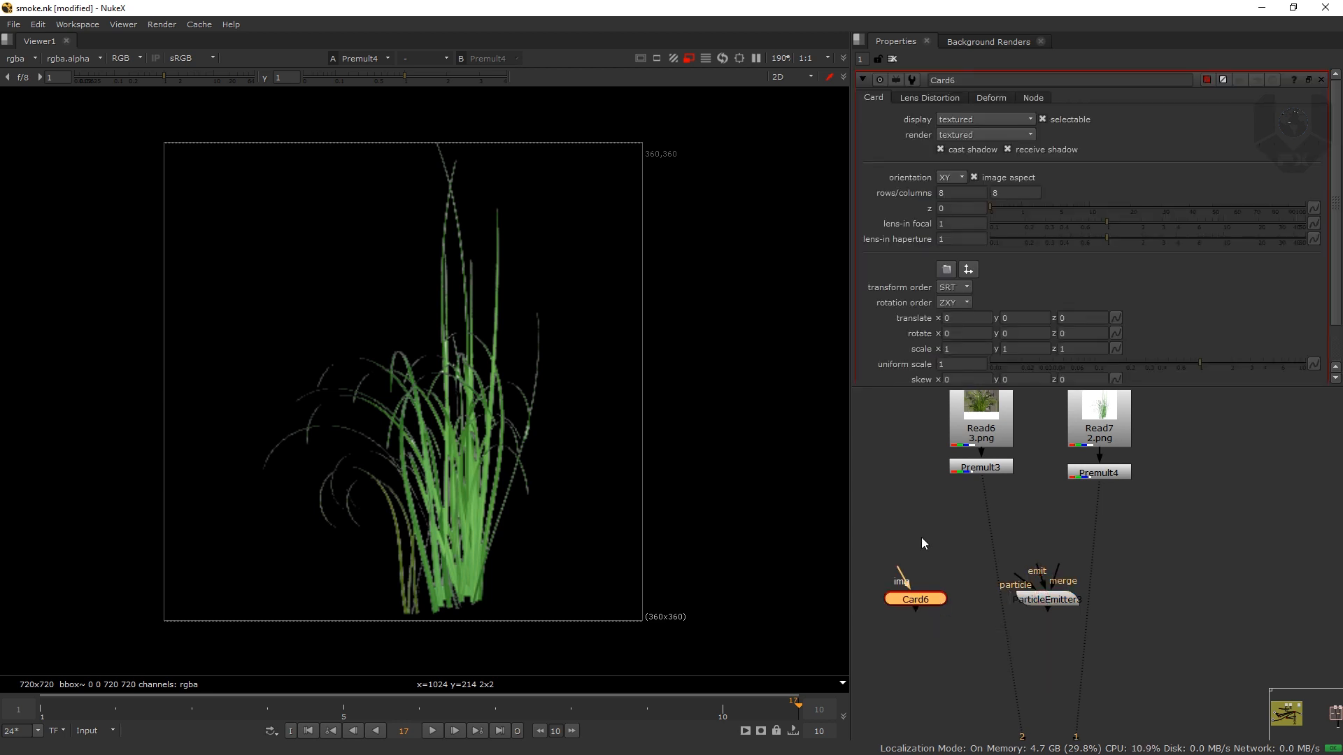
Step: Show the card in the 3D view and lay it flat by setting its X rotation to -90
key("Tab")
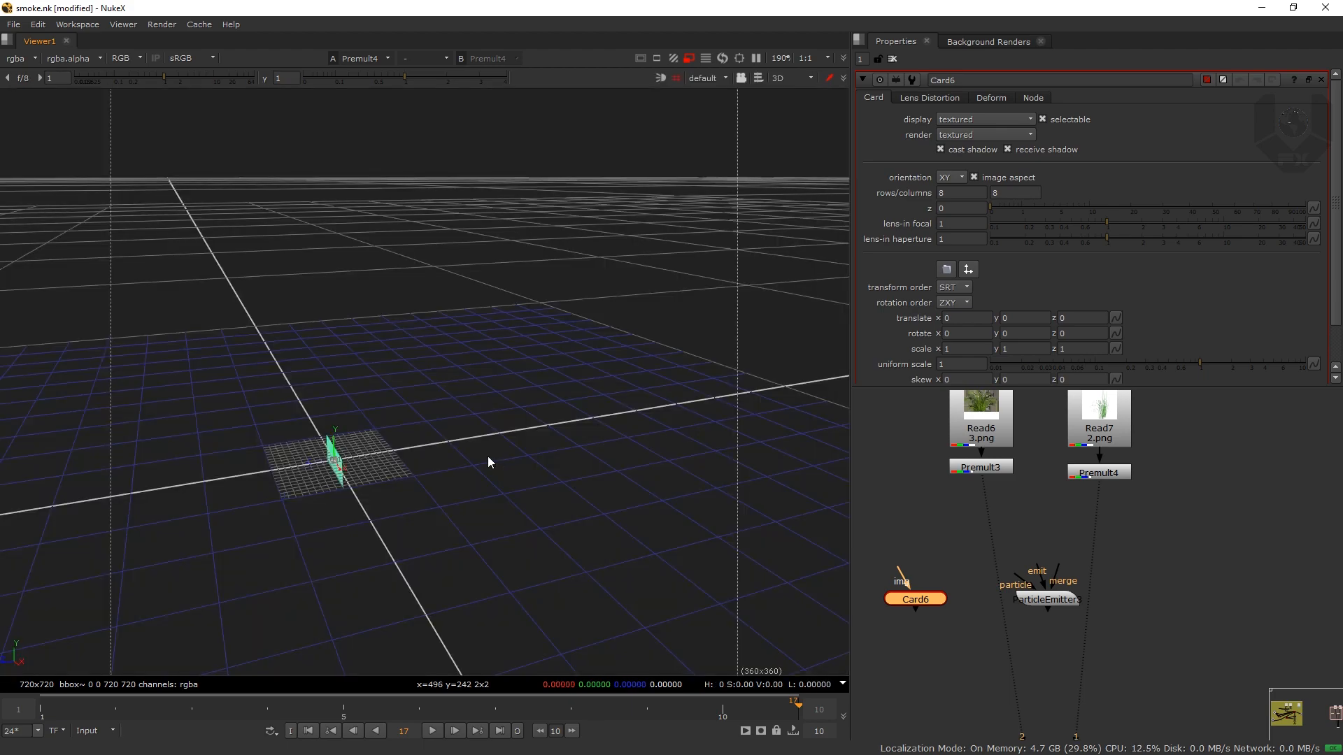
left_click_drag(488, 456, 447, 473)
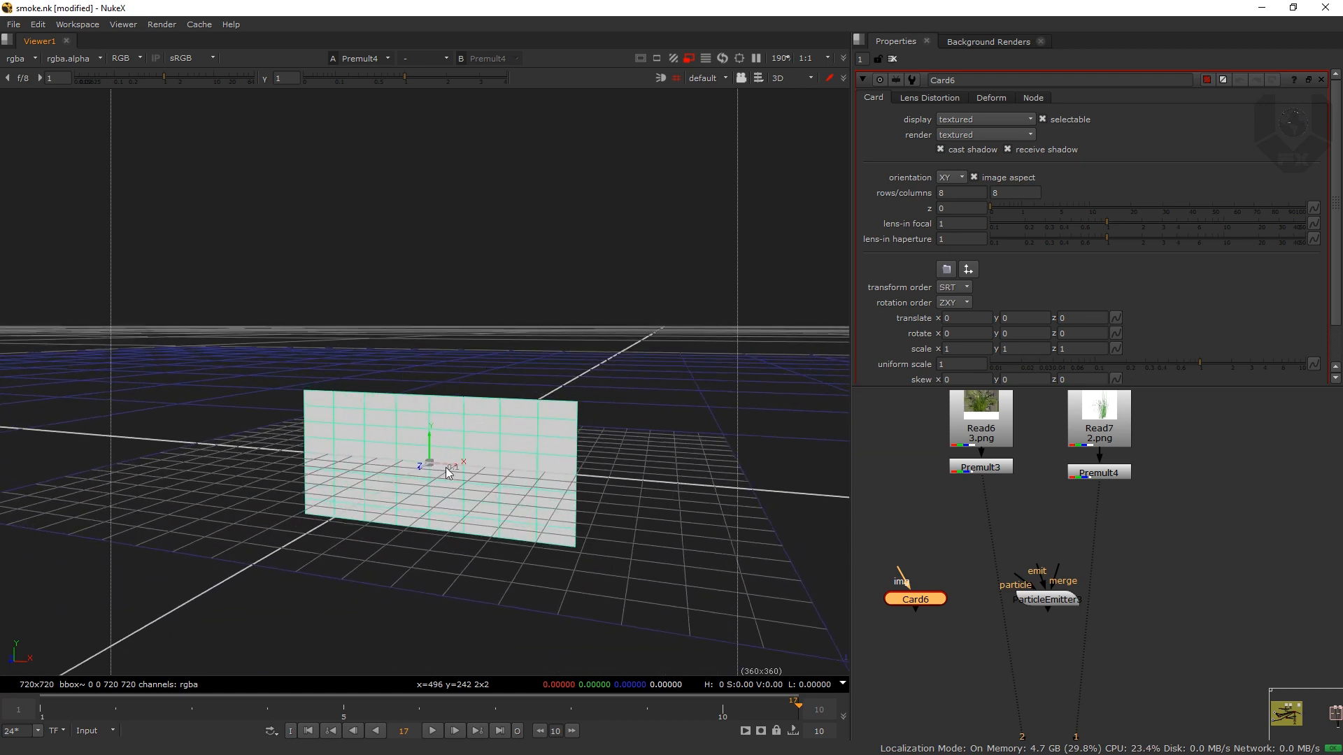
left_click_drag(552, 486, 374, 405)
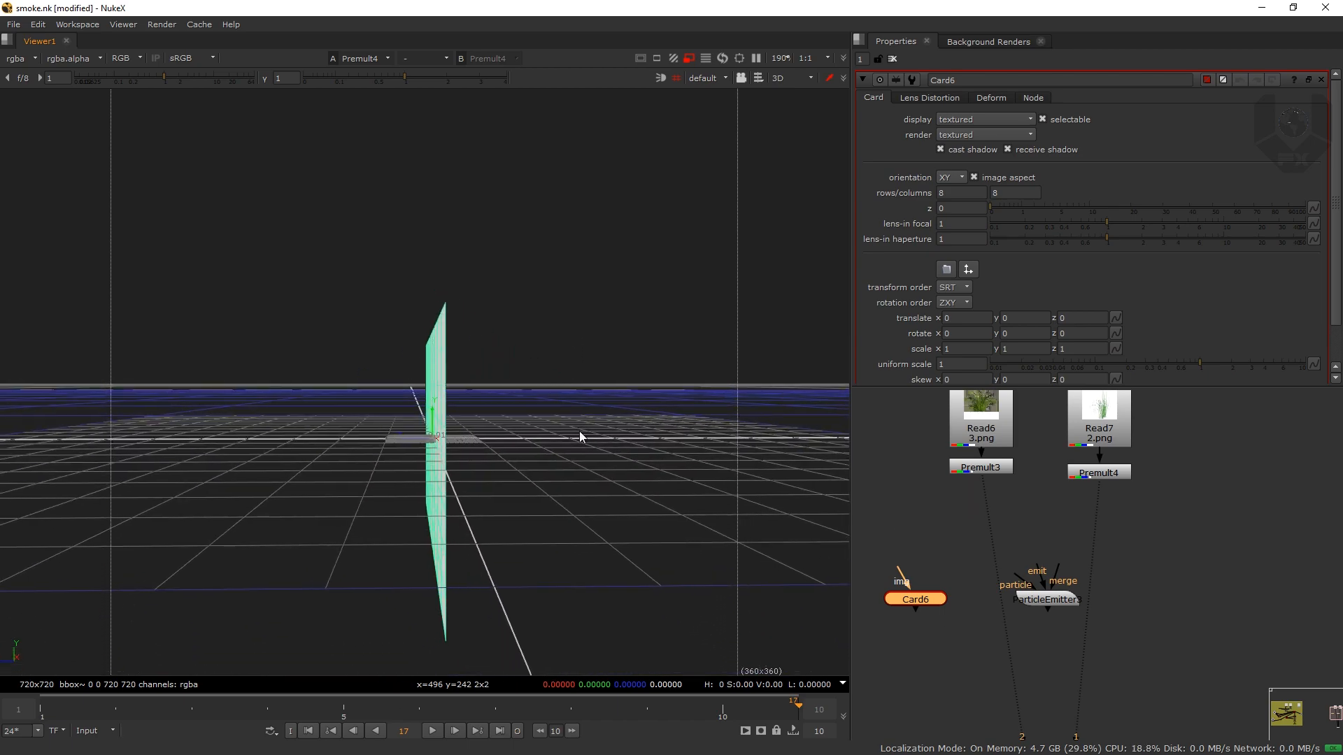
left_click_drag(580, 437, 376, 519)
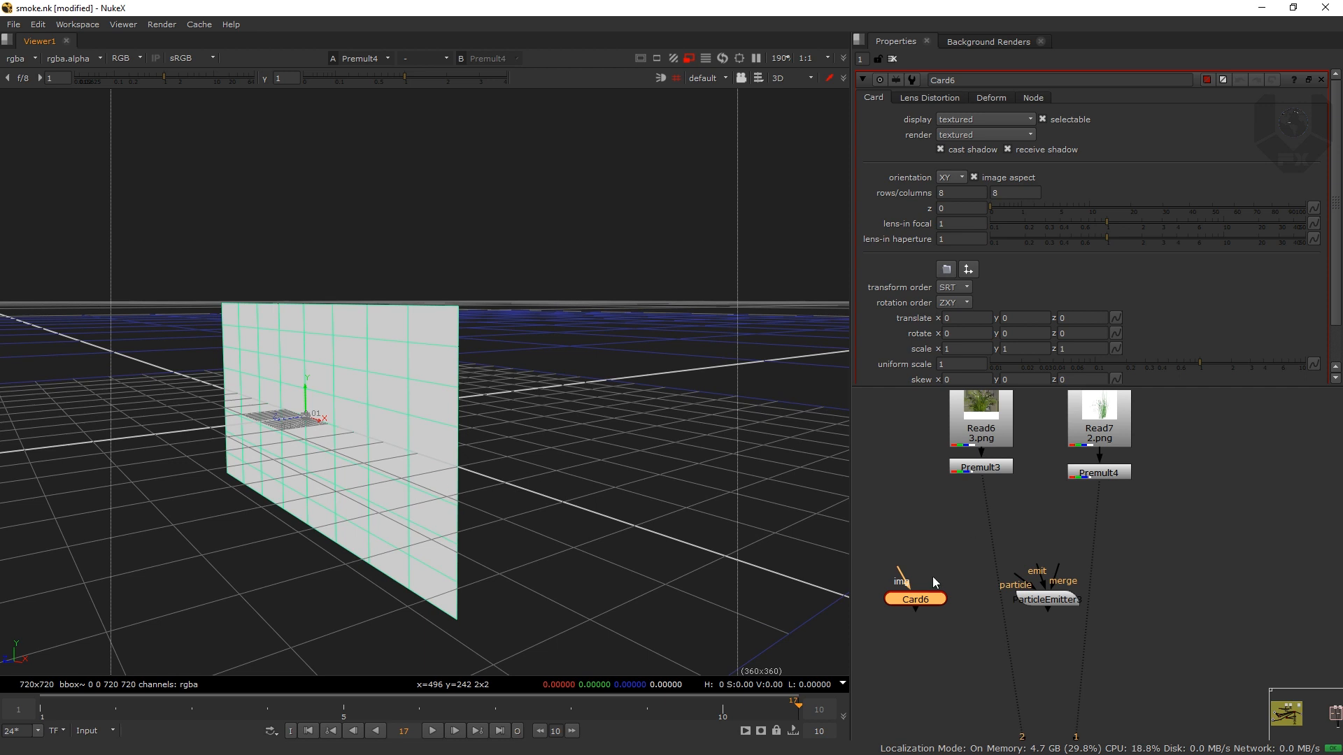
left_click_drag(907, 606, 903, 606)
left_click(967, 334)
type("-90")
key("Return")
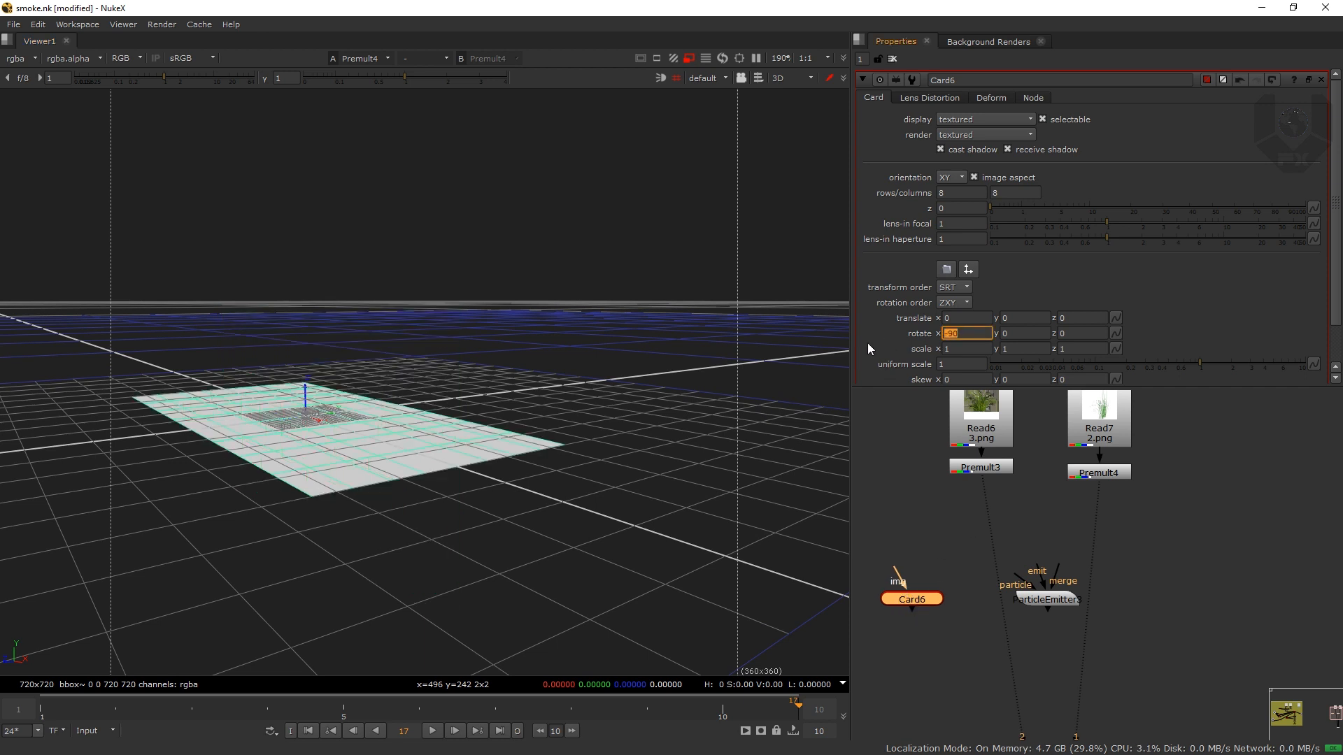
Step: Enlarge the card into a wide ground plane with X scale 1.9, Y scale 4.2 and uniform scale 3.7
left_click_drag(488, 376, 453, 412)
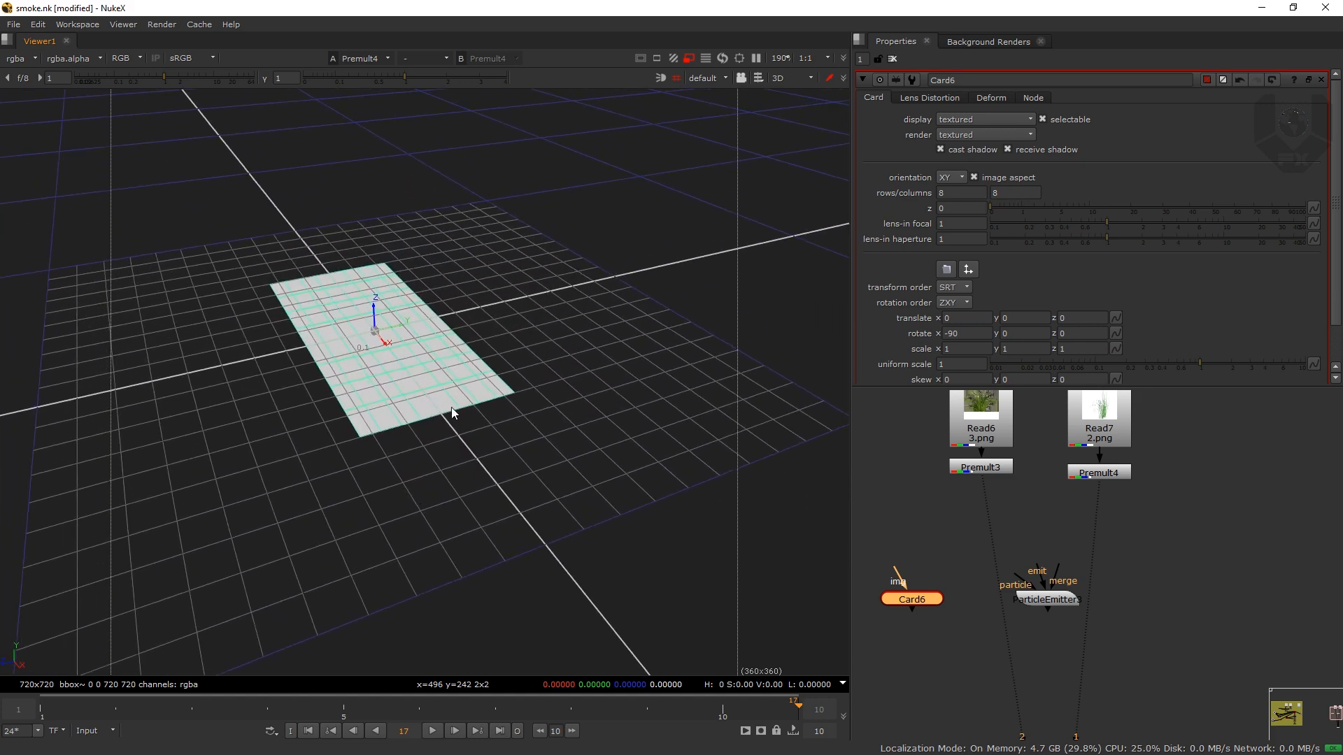
left_click_drag(968, 352, 1074, 349)
left_click_drag(1175, 365, 1259, 362)
scroll(430, 359, "down", 5)
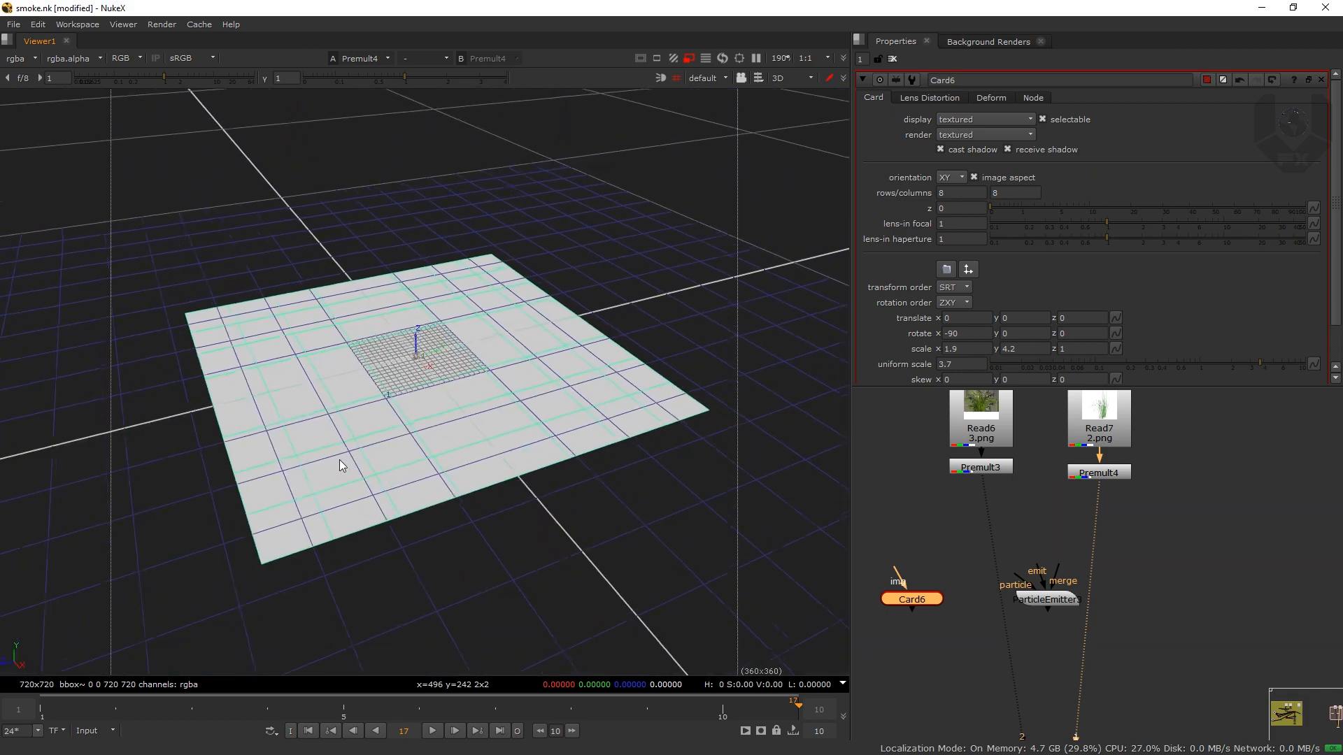
left_click_drag(456, 392, 552, 386)
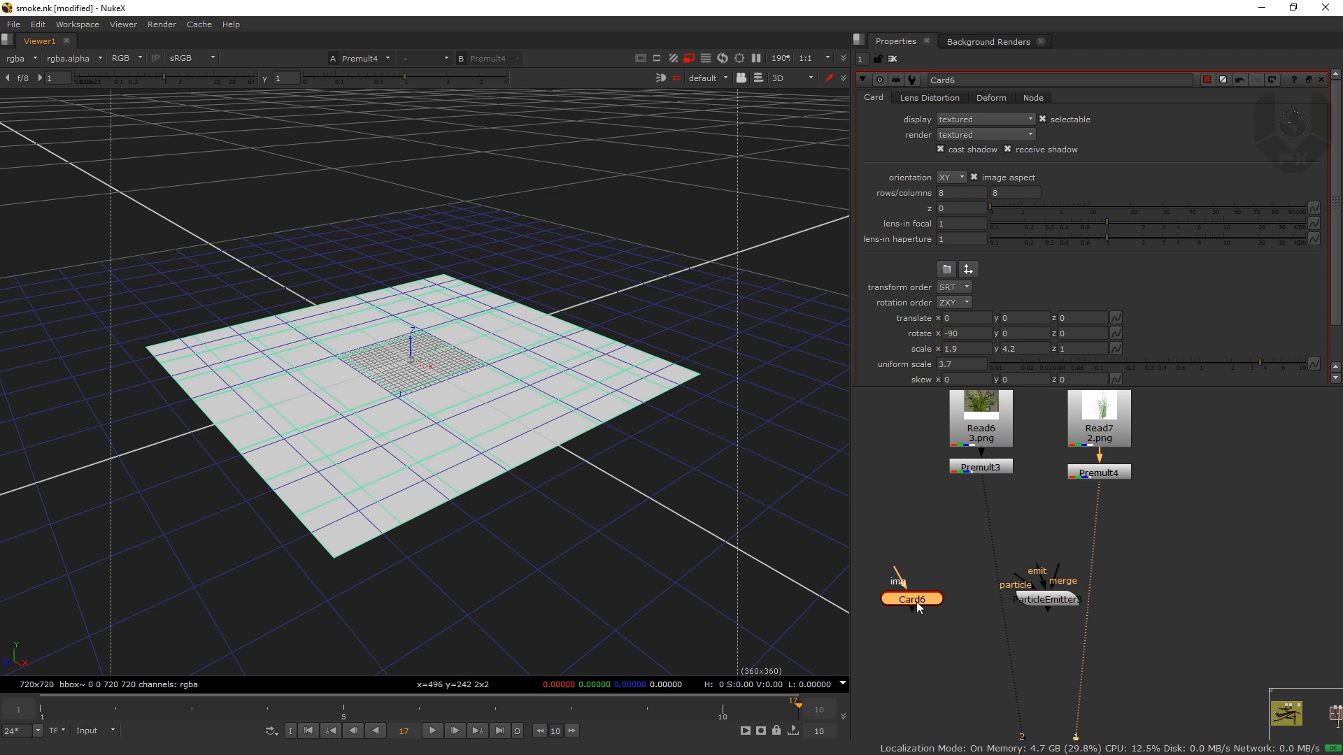
Step: Connect Card6 to the emitter's emit input and Premult3 to its particle input, placing the card well to the emitter's side
scroll(944, 559, "down", 1)
left_click_drag(922, 559, 1273, 560)
left_click_drag(1040, 568, 989, 453)
left_click_drag(1041, 544, 1273, 564)
left_click(1270, 568)
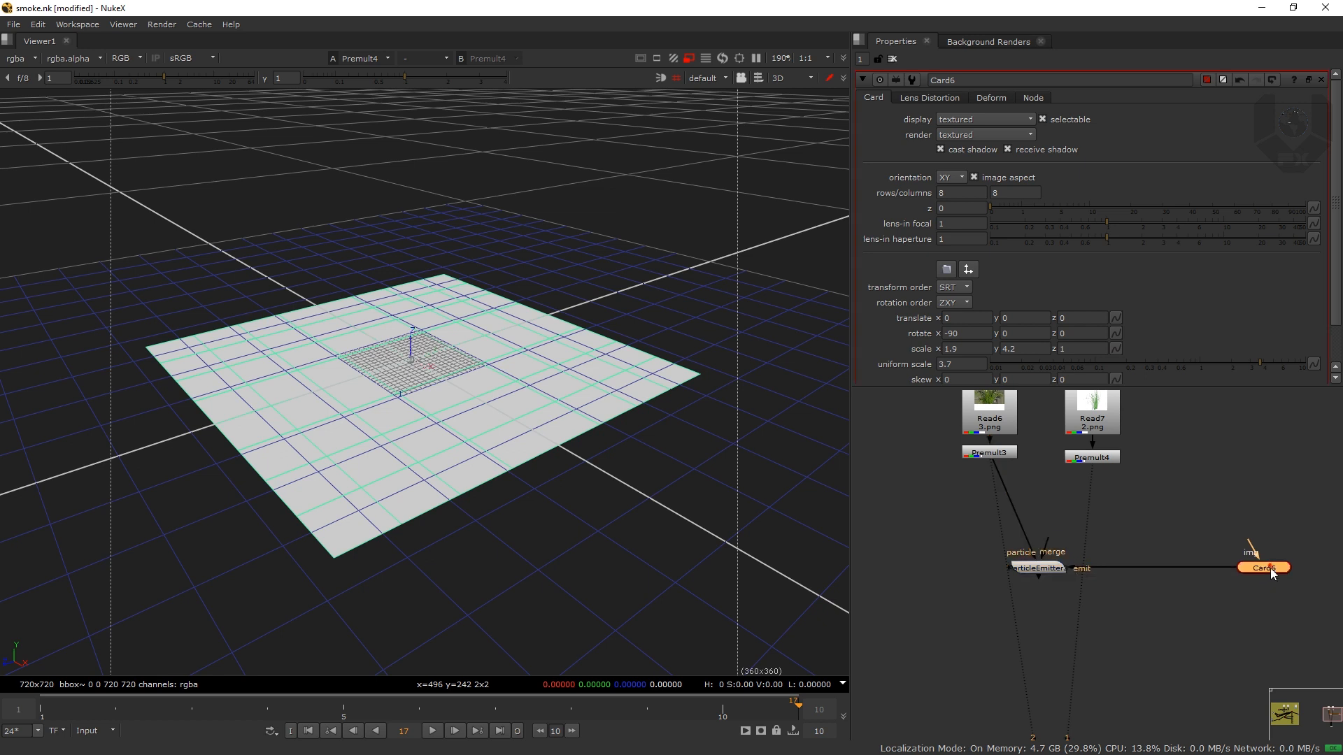
Step: Show the ParticleEmitter3 output in the 3D viewer at frame 1 and examine the particles on the card
left_click(1041, 570)
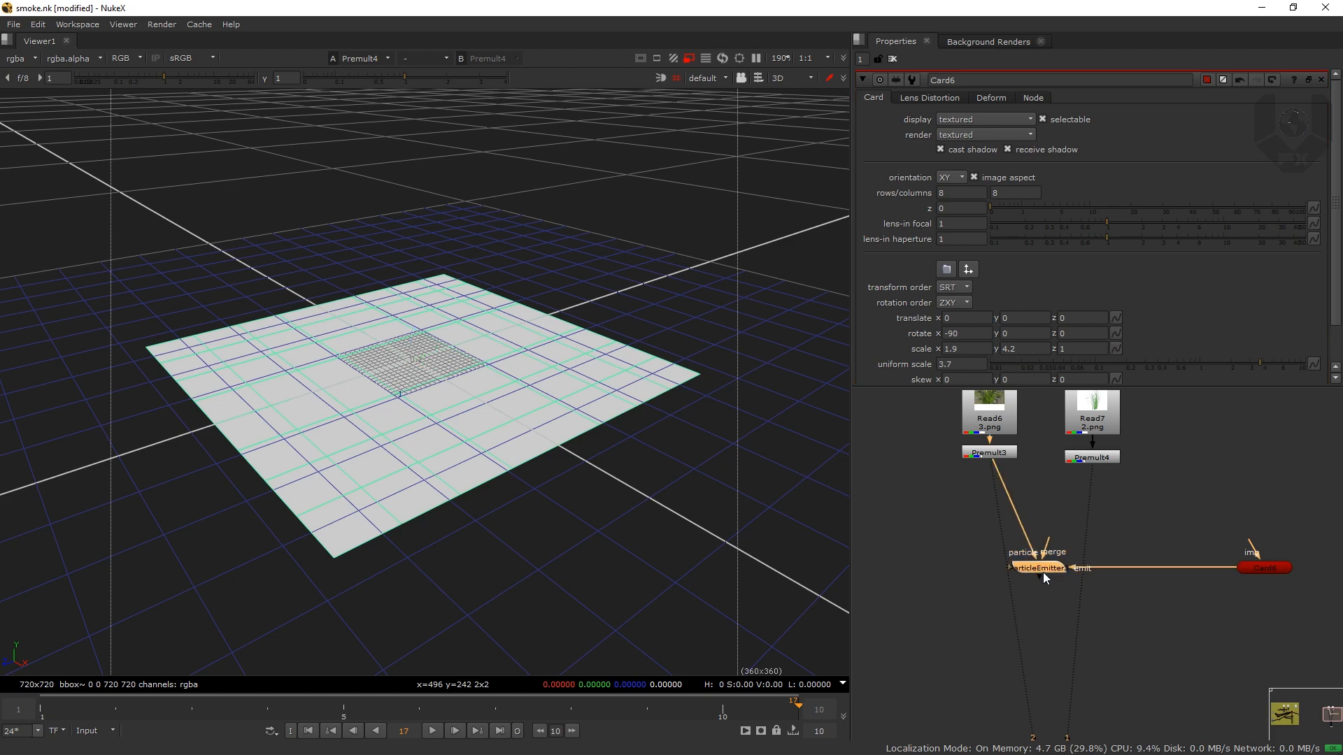
key("1")
left_click_drag(508, 451, 456, 362)
left_click(308, 731)
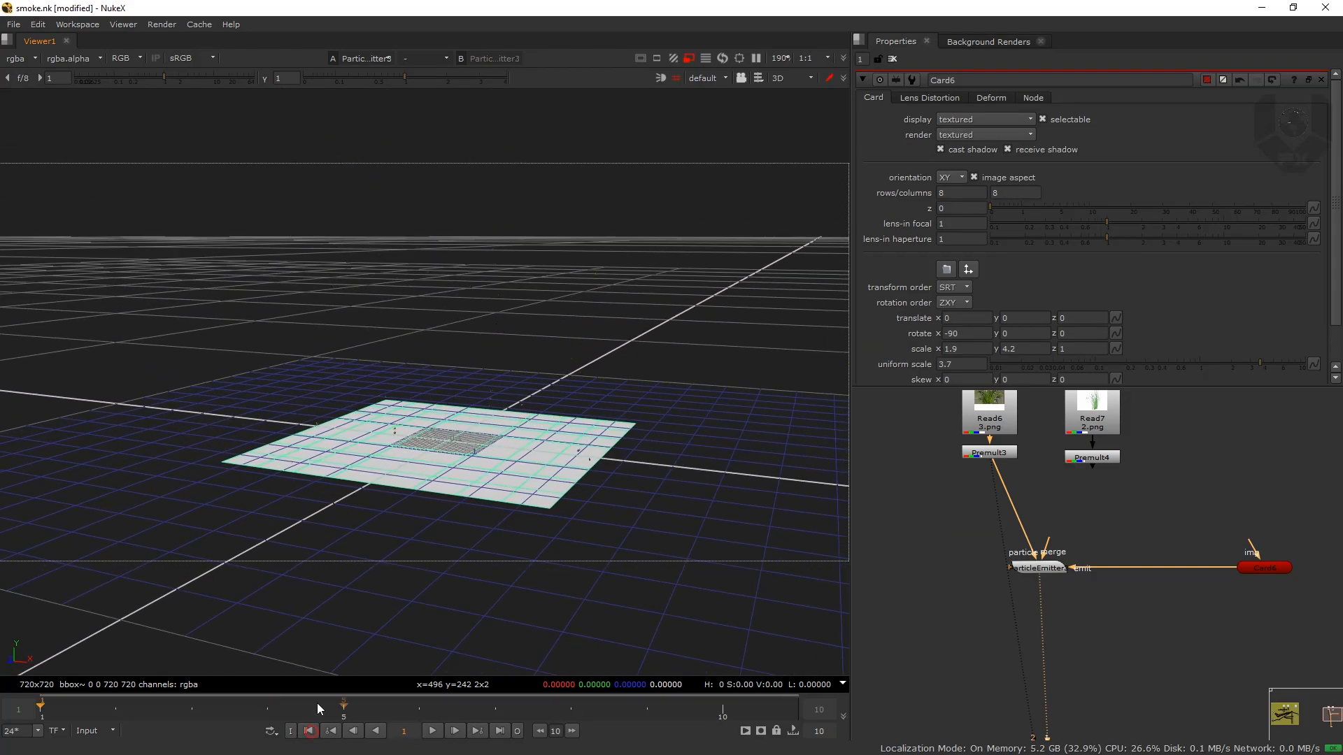
scroll(449, 472, "up", 3)
left_click_drag(445, 466, 471, 459)
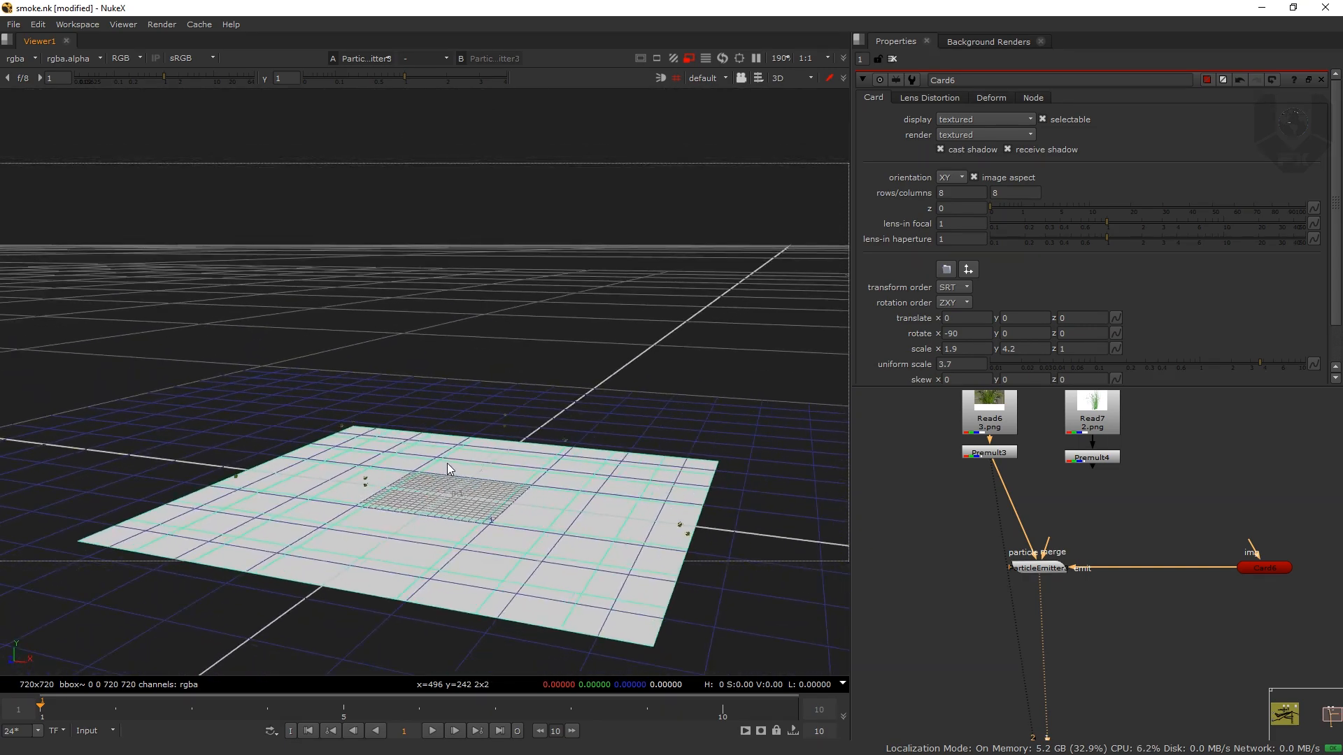
Step: Place ParticleEmitter3 directly below Premult3, tidy the node layout and show the emitter's output
left_click_drag(1024, 567, 912, 458)
left_click(915, 462)
left_click_drag(1005, 727, 986, 590)
left_click_drag(945, 420, 995, 594)
left_click(914, 511)
key("1")
Step: Open the ParticleEmitter3 settings in an enlarged properties area and set the particle size to 1
double_click(915, 511)
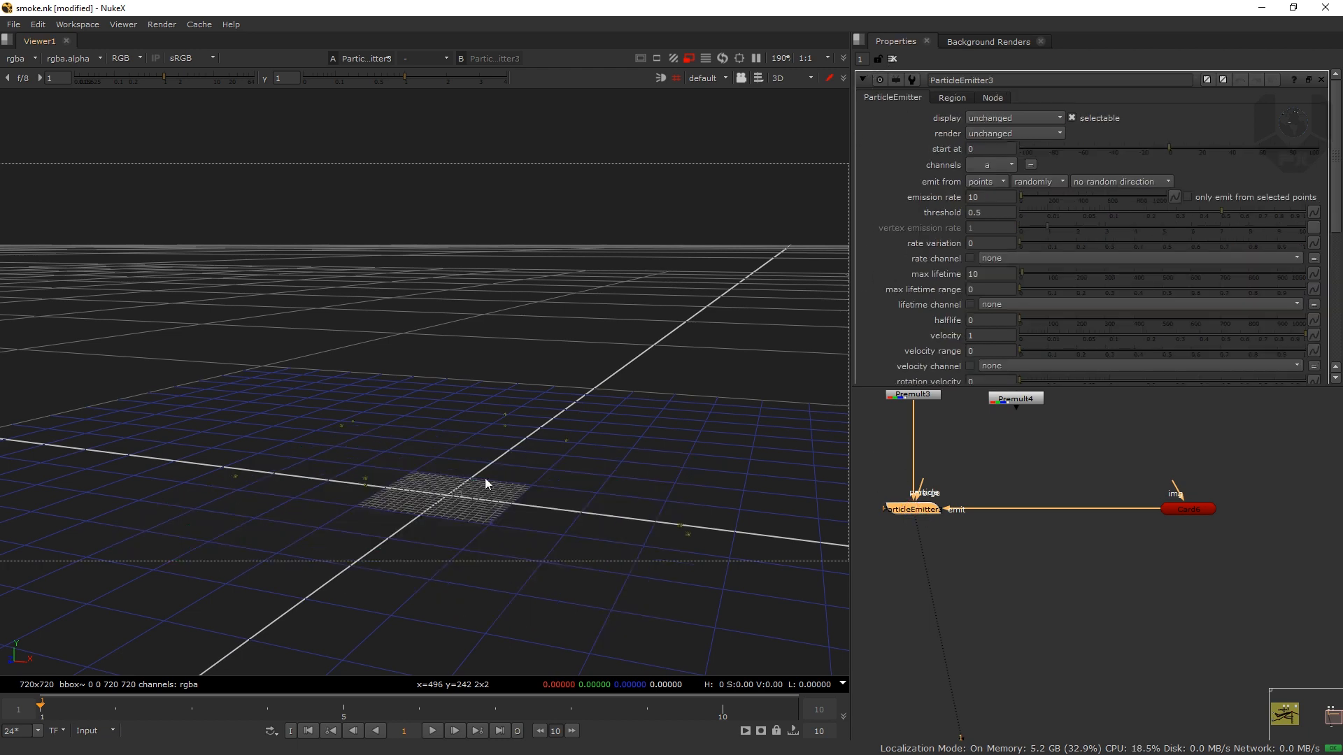
left_click_drag(489, 486, 468, 452)
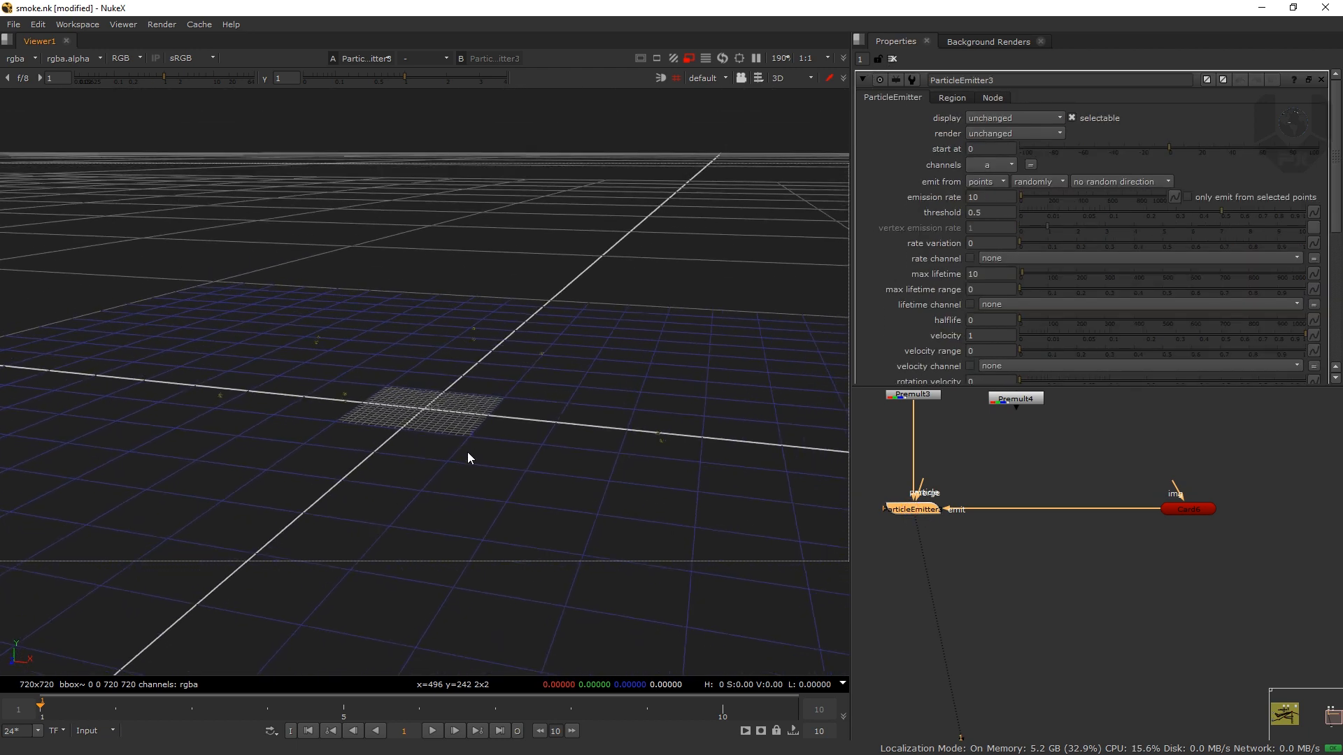
left_click_drag(914, 387, 922, 494)
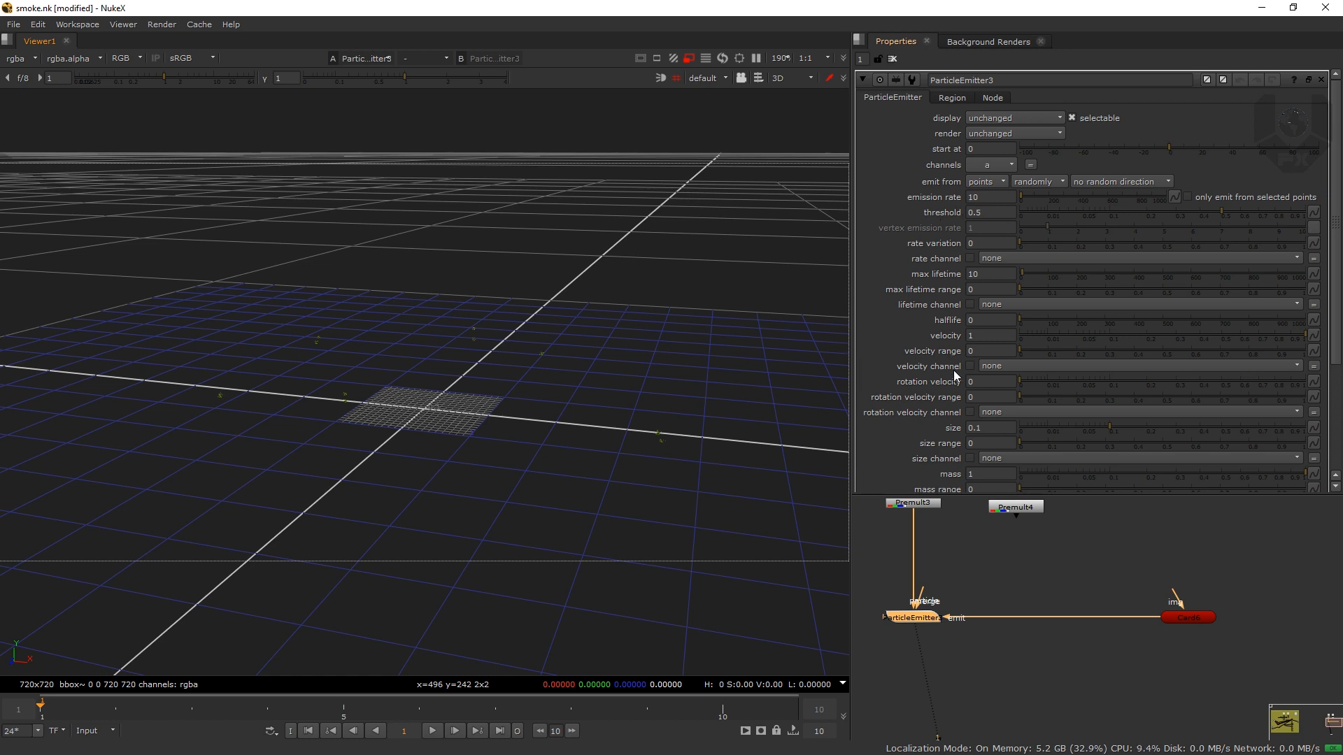
left_click_drag(990, 431, 933, 435)
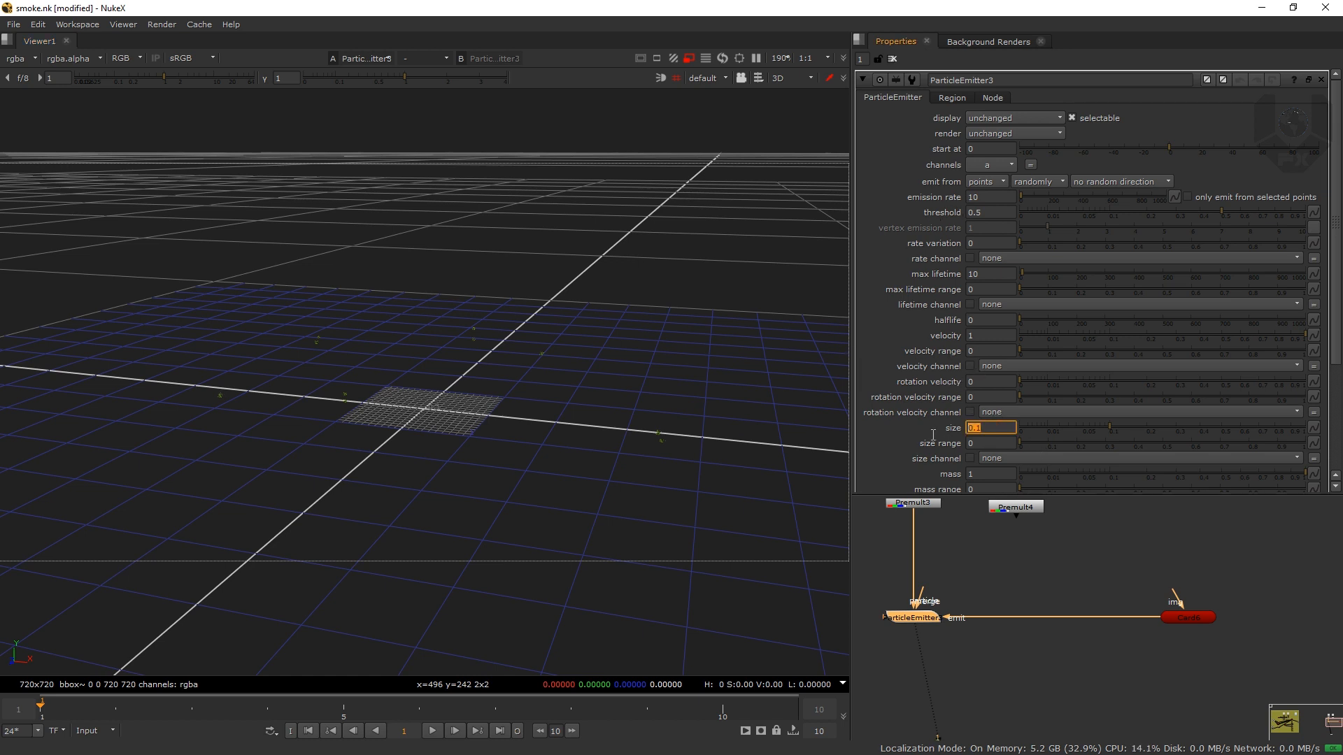
type("1")
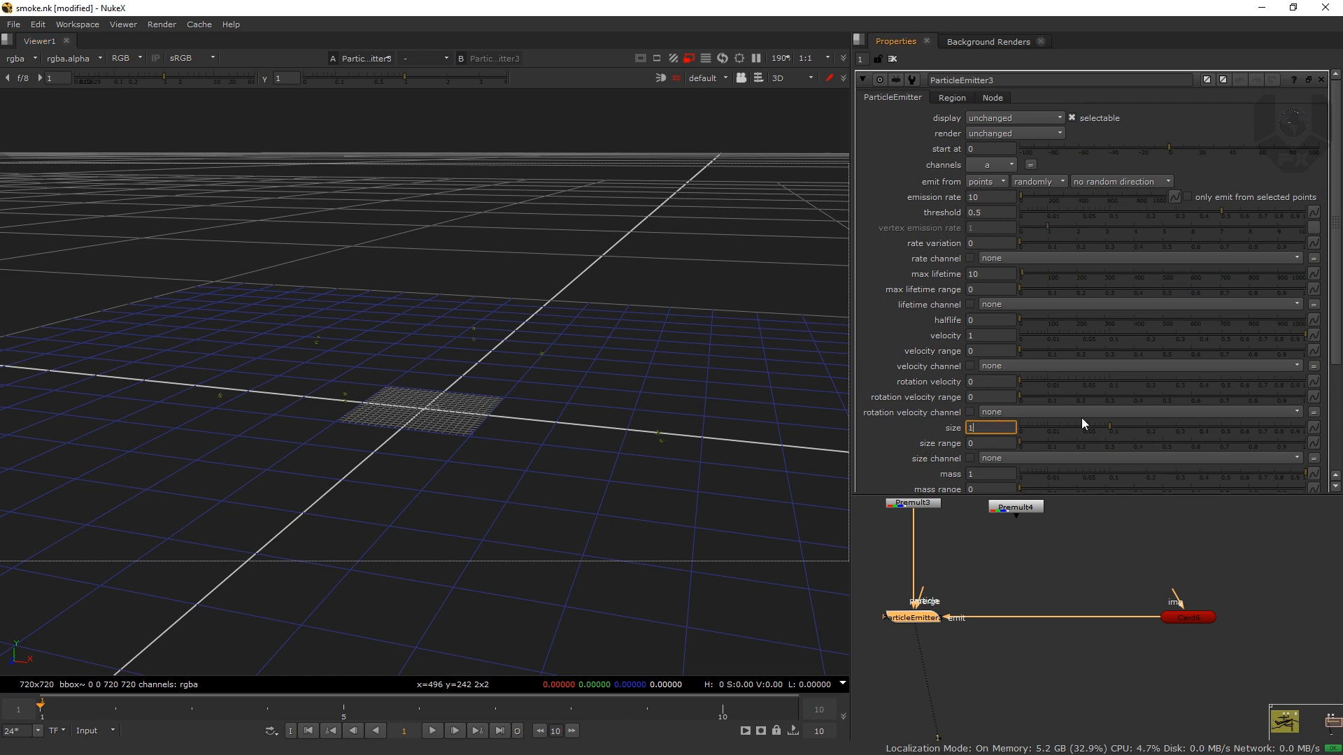
key("Return")
scroll(519, 420, "down", 3)
left_click_drag(519, 422, 436, 455)
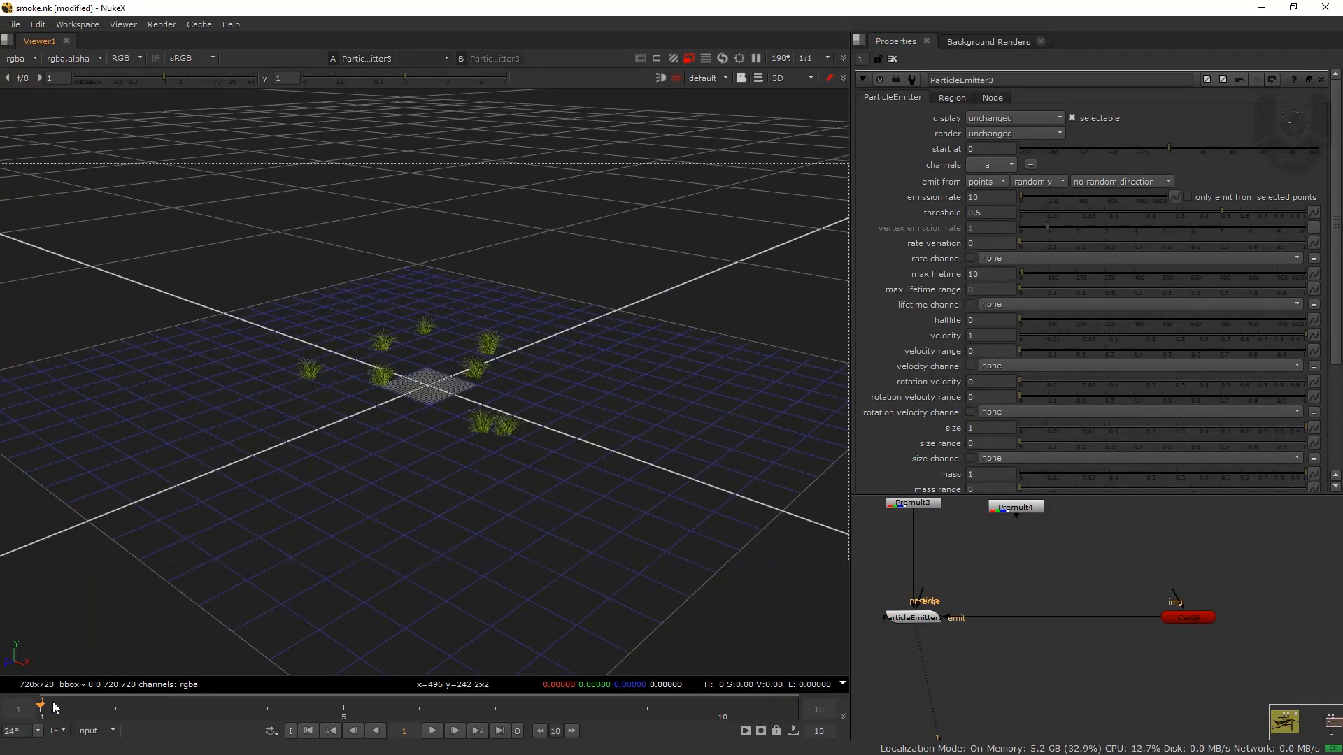
Step: Scrub the timeline to frames 4, 7 and 3 and inspect how the grass particles move from different angles
left_click_drag(55, 712, 267, 696)
left_click_drag(308, 557, 567, 501)
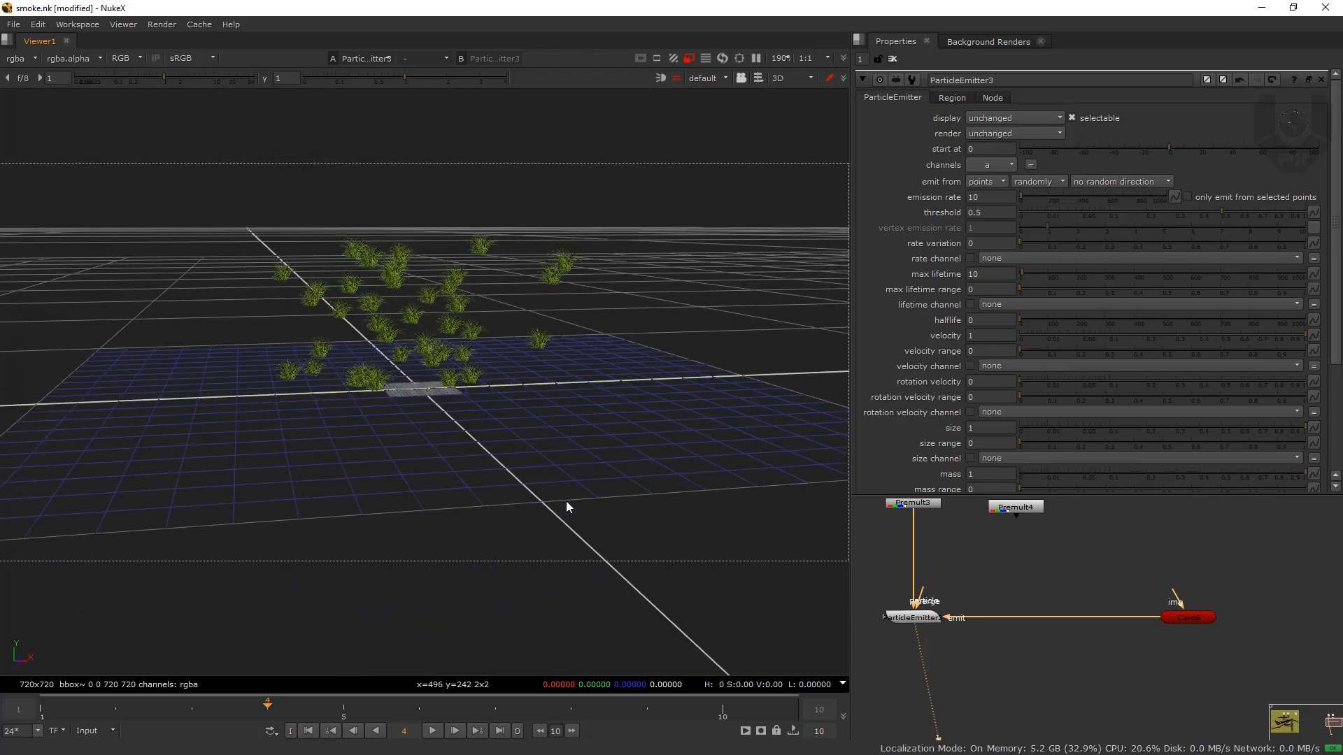
left_click_drag(279, 704, 392, 465)
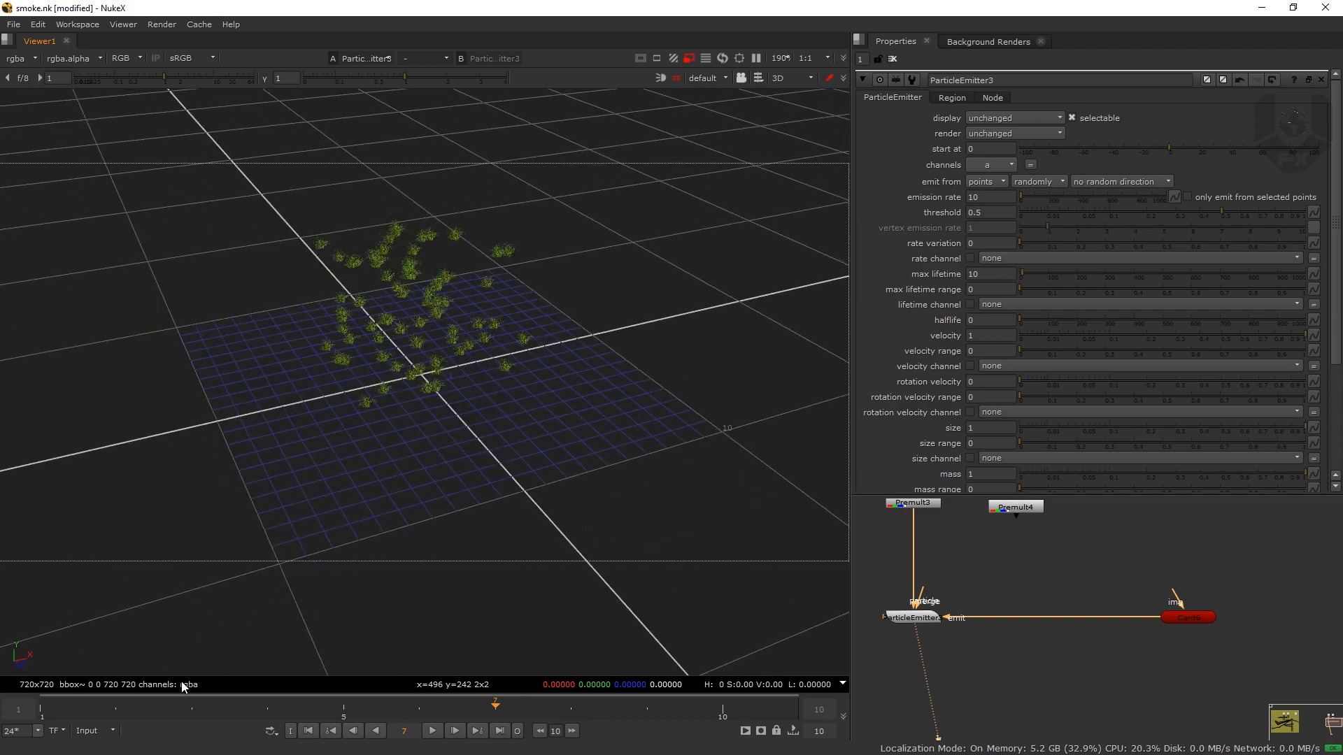
left_click(192, 707)
left_click_drag(411, 400, 602, 344)
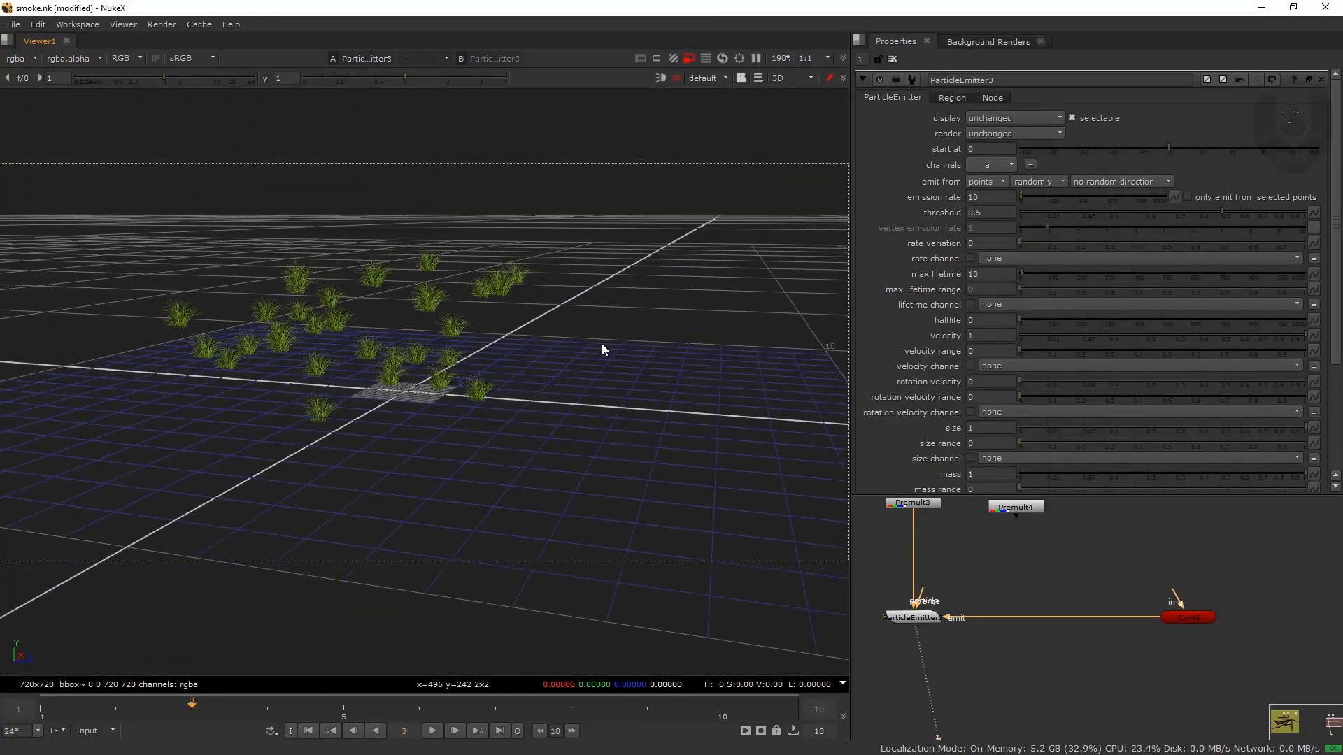
Step: Set the emission rate of ParticleEmitter3 to 30
left_click(969, 197)
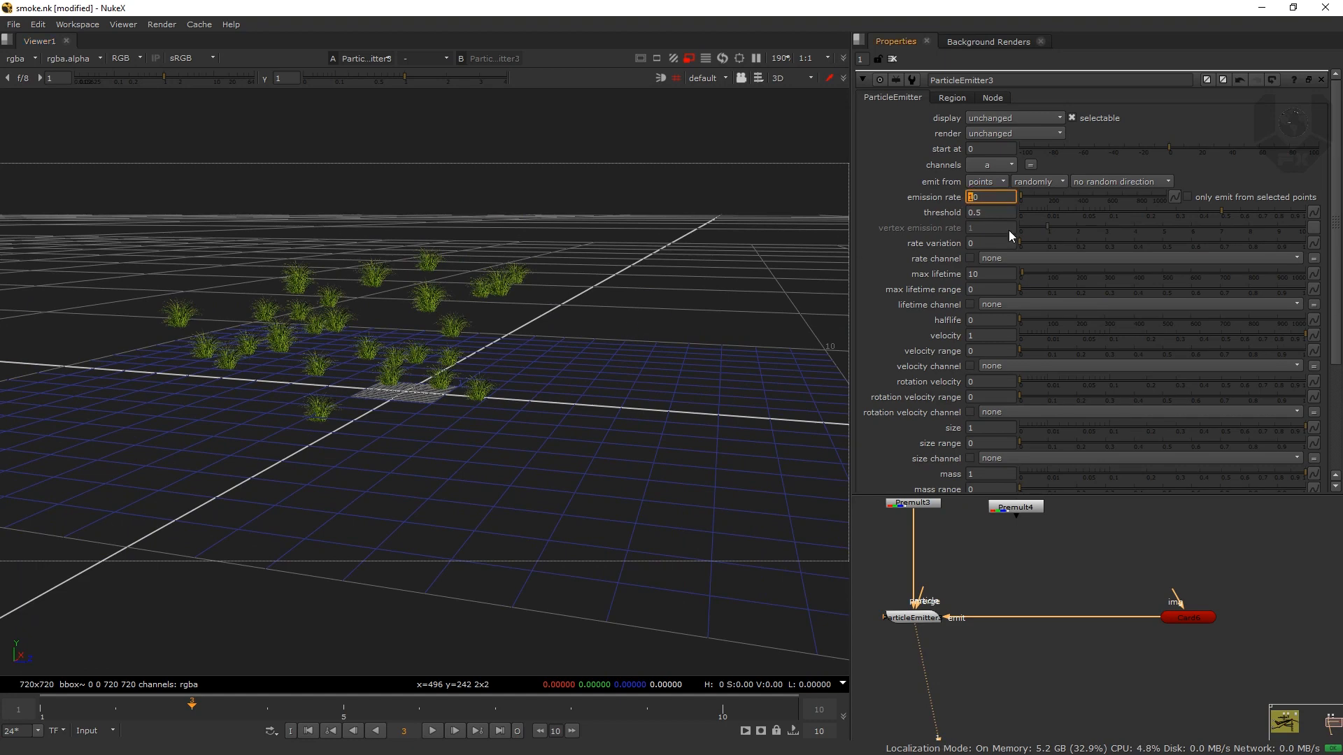
type("3")
key("Return")
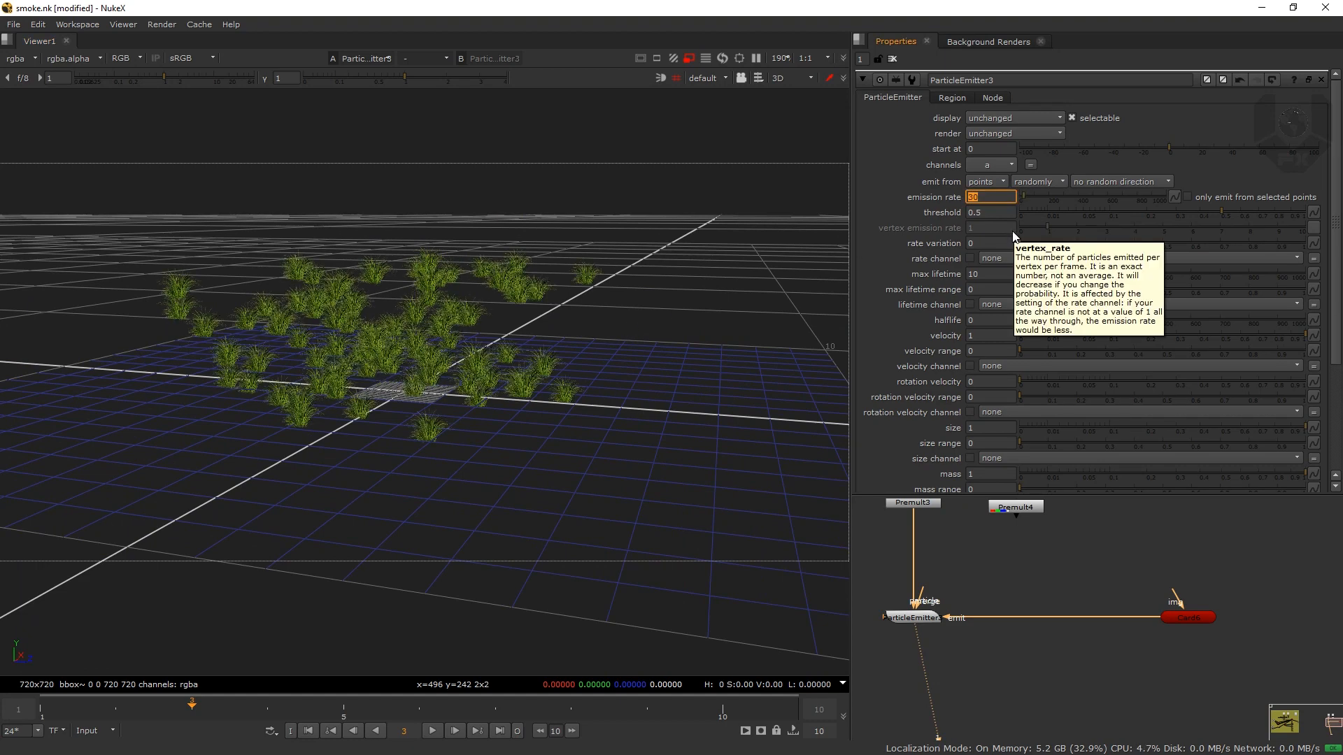
Step: Check the height spread of the grass particles, and set the velocity of ParticleEmitter3 to 0
left_click_drag(516, 332, 435, 341)
scroll(441, 337, "up", 2)
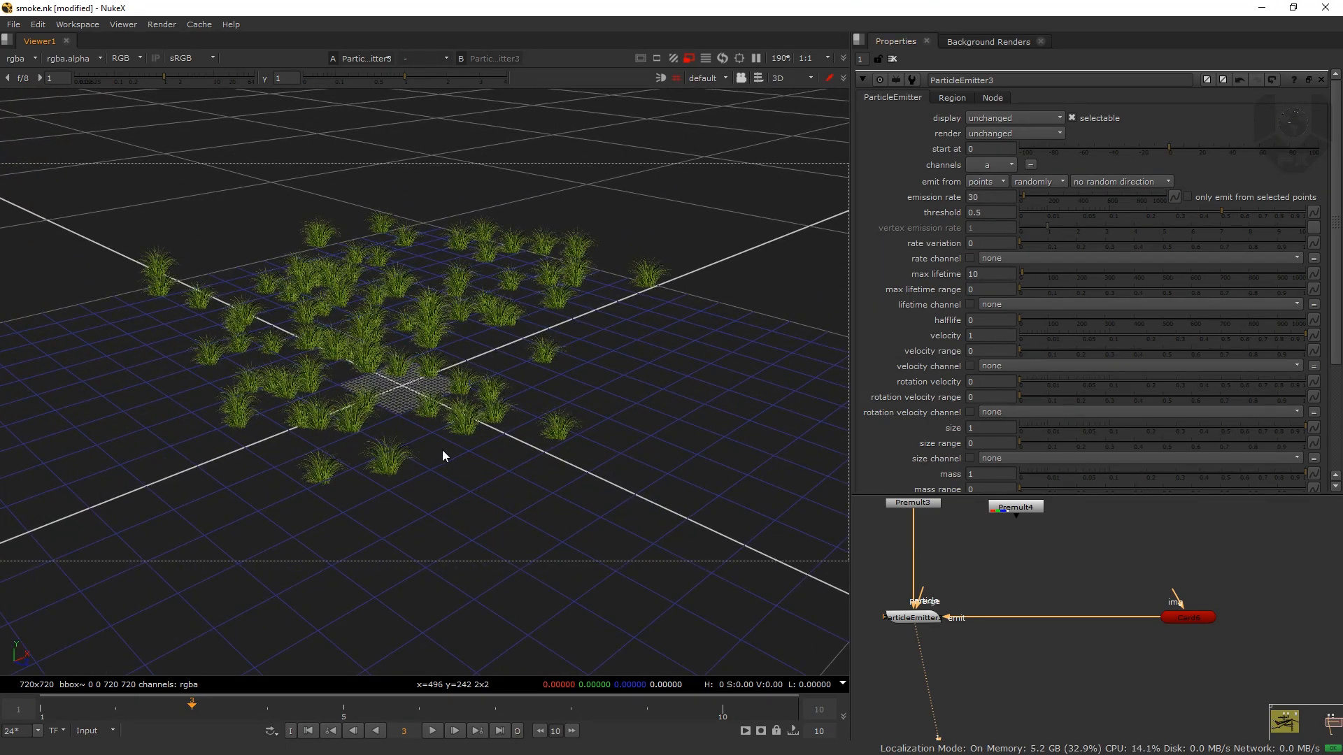
left_click_drag(442, 452, 490, 462)
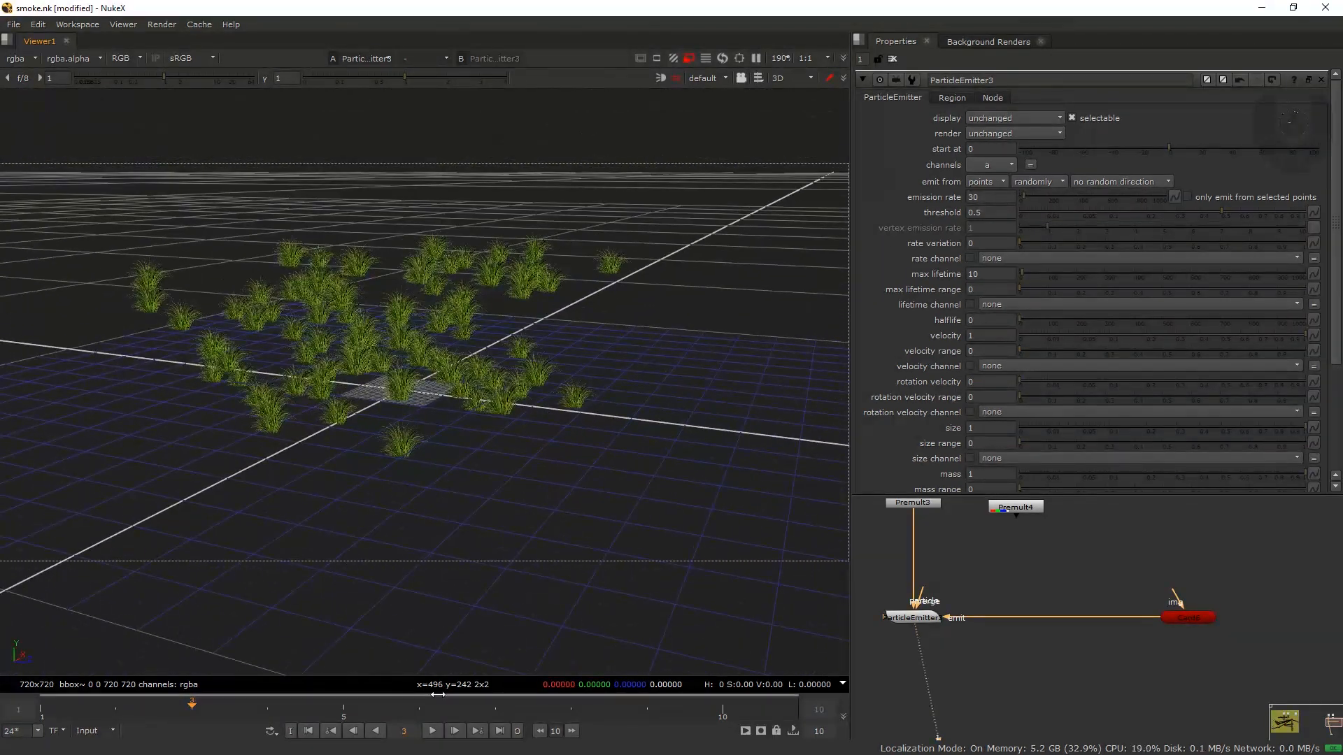
left_click_drag(193, 705, 228, 716)
left_click_drag(513, 546, 459, 533)
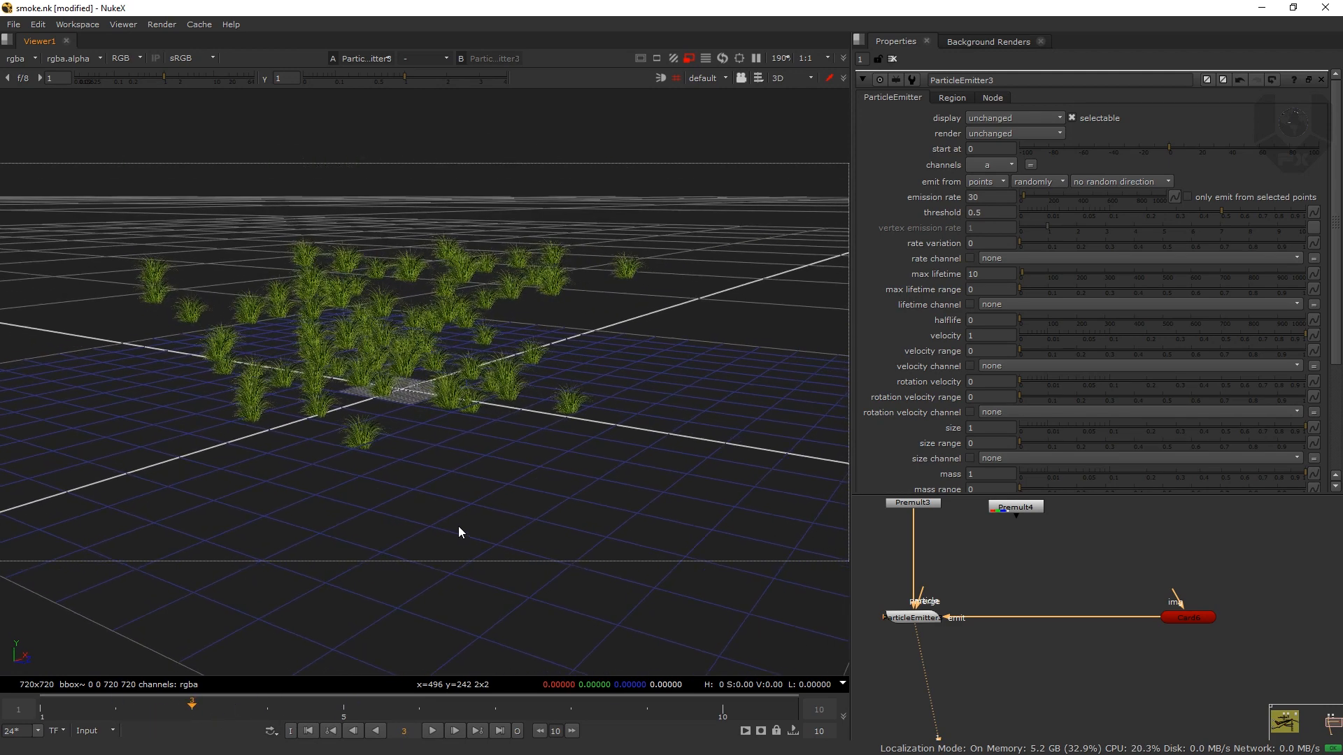
left_click_drag(1055, 333, 963, 339)
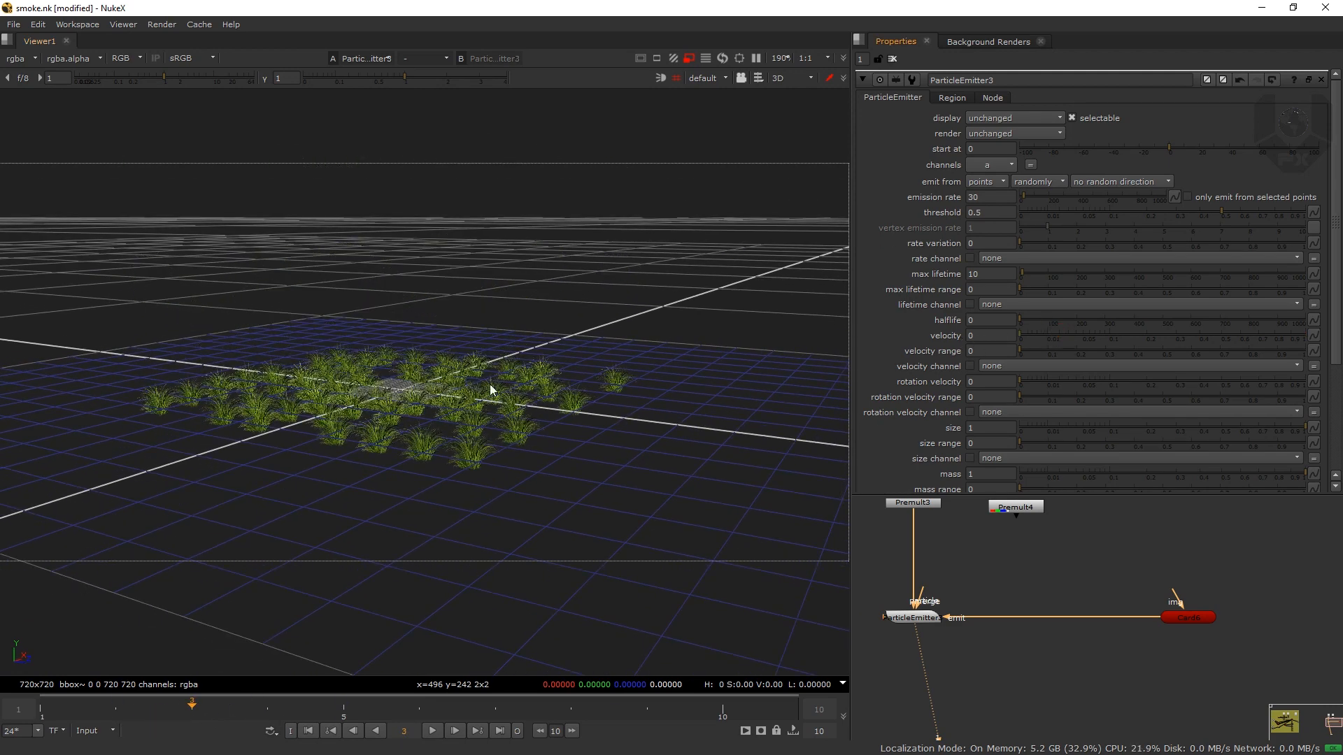
Step: Scrub the timeline to frame 8 and back to frame 3, and examine the grass placement on the ground from different angles
left_click_drag(490, 384, 498, 426)
scroll(430, 367, "up", 5)
scroll(435, 411, "down", 5)
left_click_drag(178, 702, 543, 669)
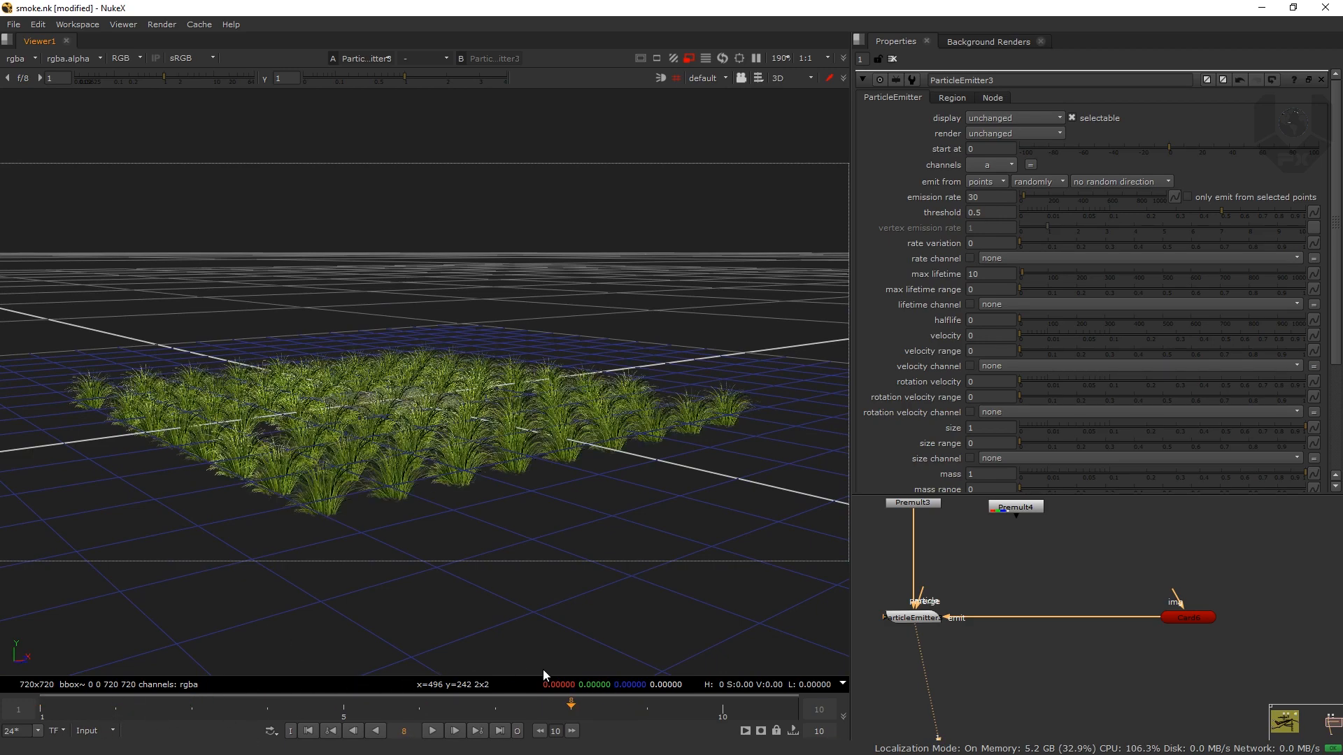
scroll(447, 476, "down", 3)
scroll(462, 454, "up", 5)
left_click_drag(477, 433, 378, 535)
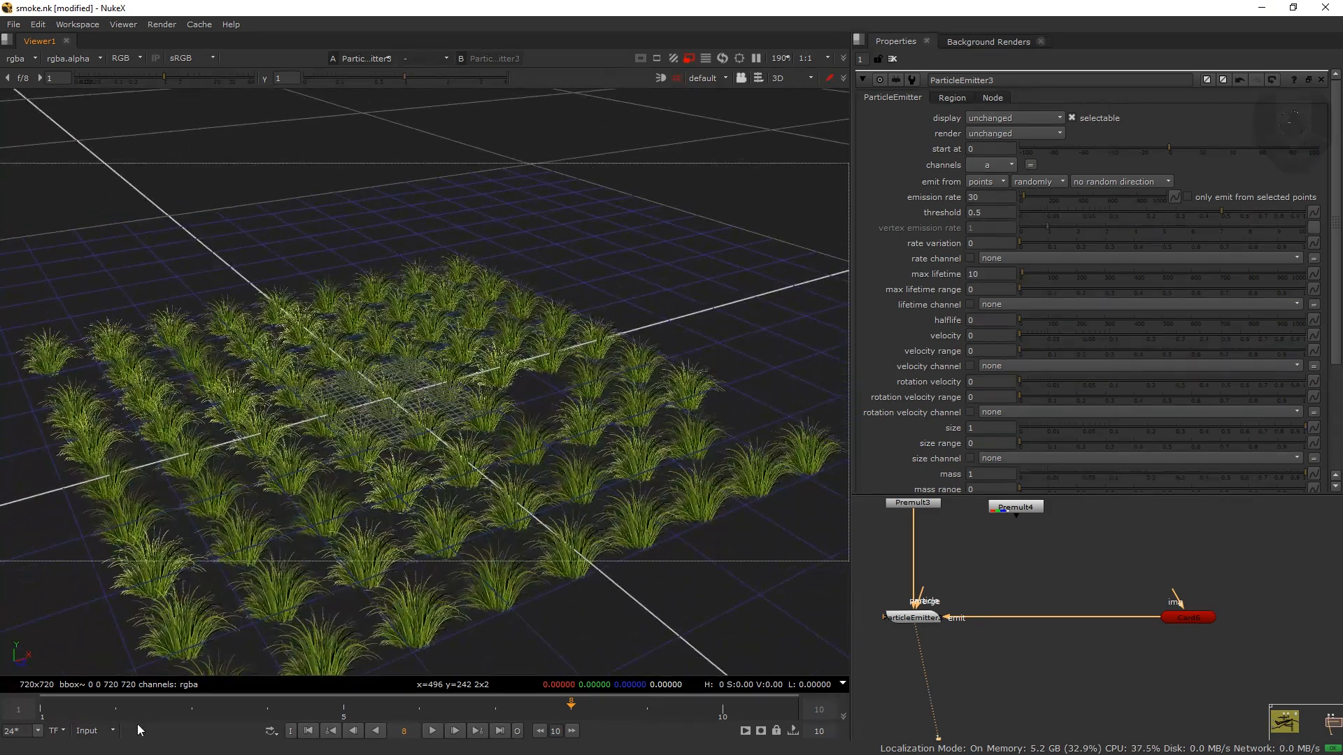
left_click(199, 710)
left_click_drag(297, 549, 380, 514)
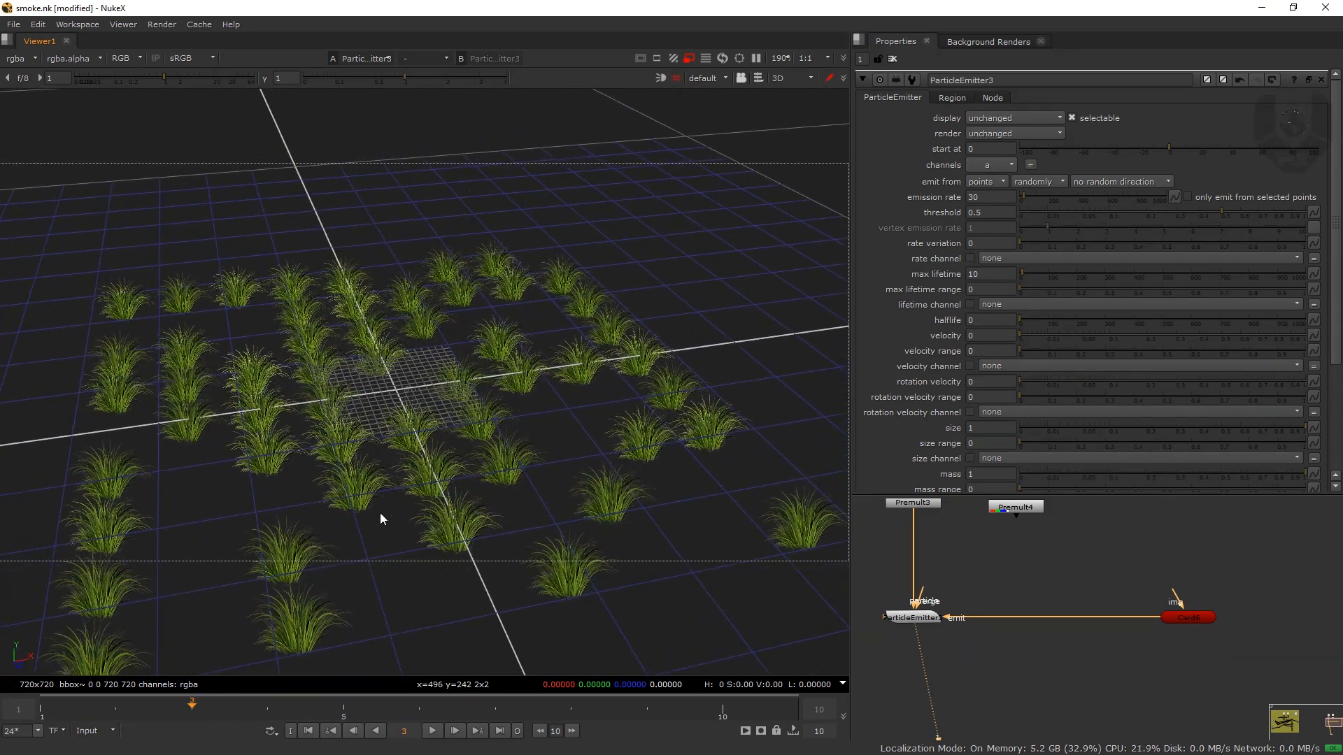
Step: Open the settings of Card6 and compare the grass positions with the card's grid points
double_click(1189, 619)
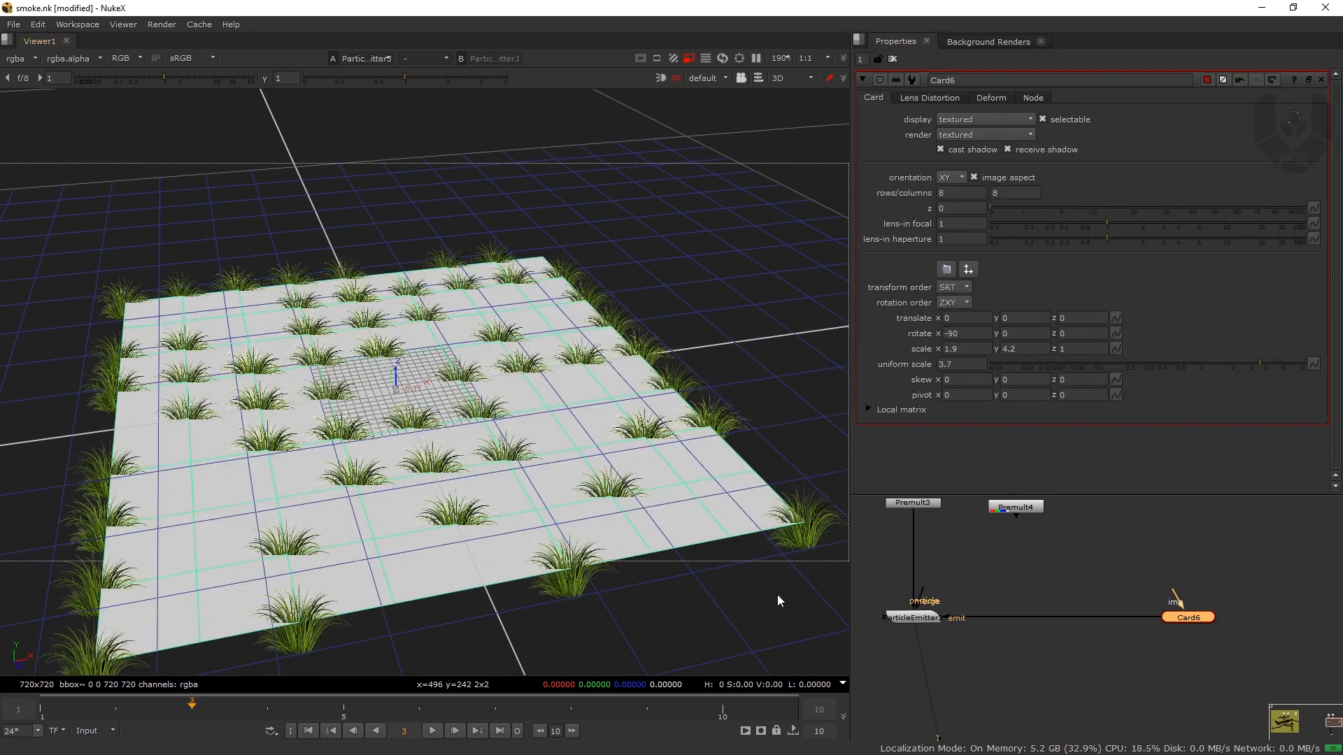
left_click_drag(384, 544, 245, 418)
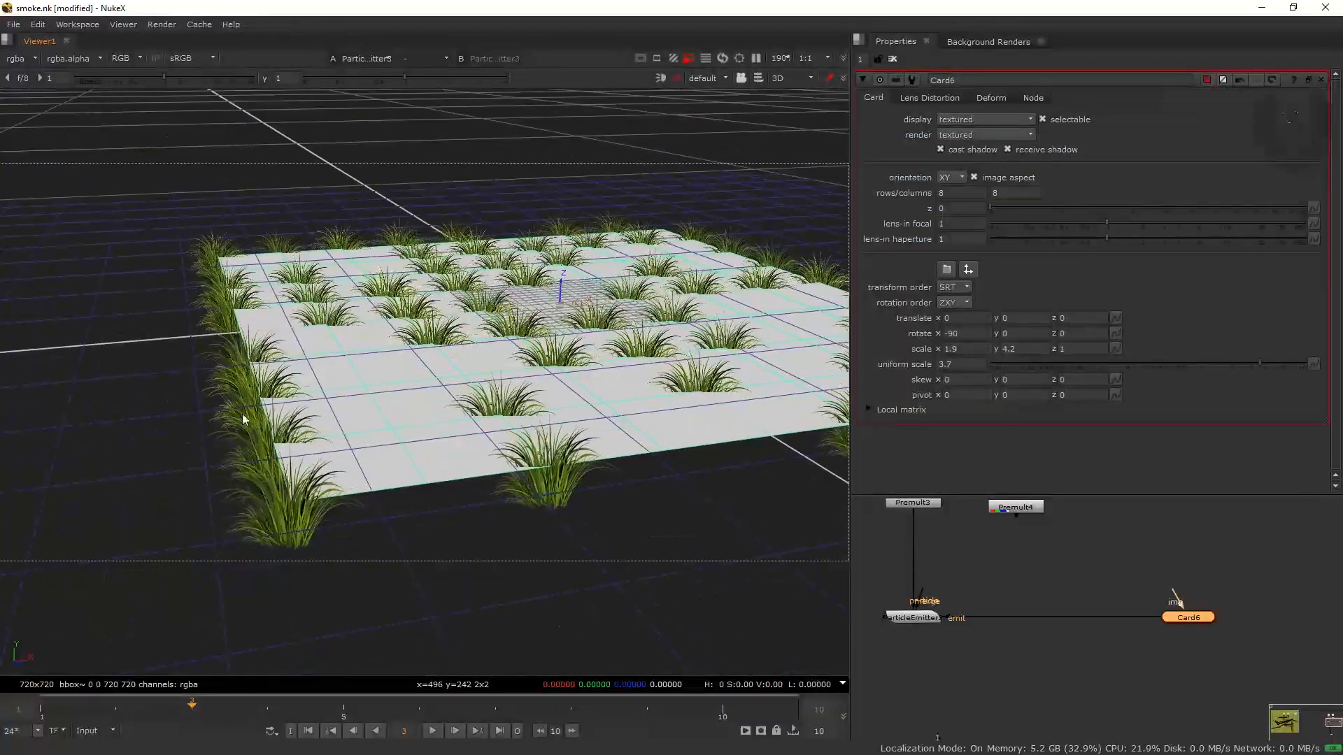
left_click_drag(647, 438, 887, 321)
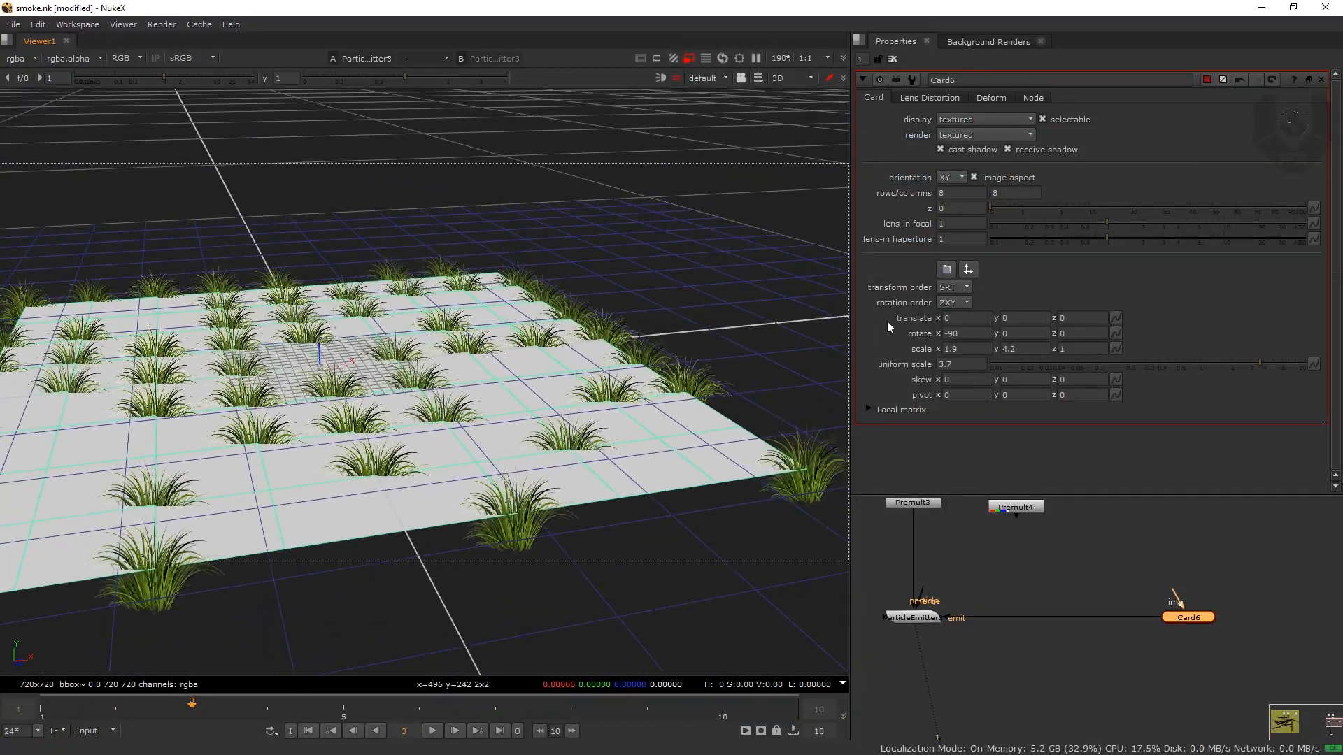
Step: Set ParticleEmitter3 to emit from faces
double_click(929, 618)
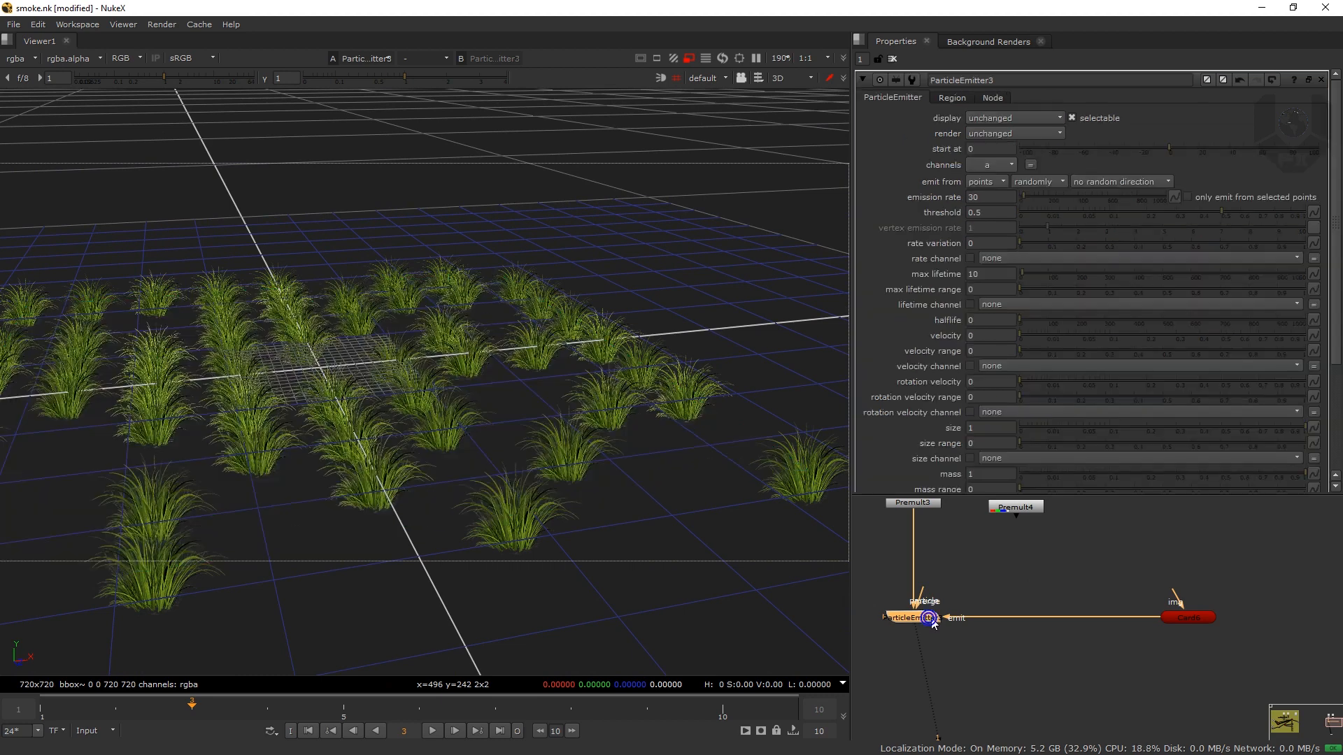
left_click(993, 182)
left_click(1001, 213)
scroll(552, 387, "down", 3)
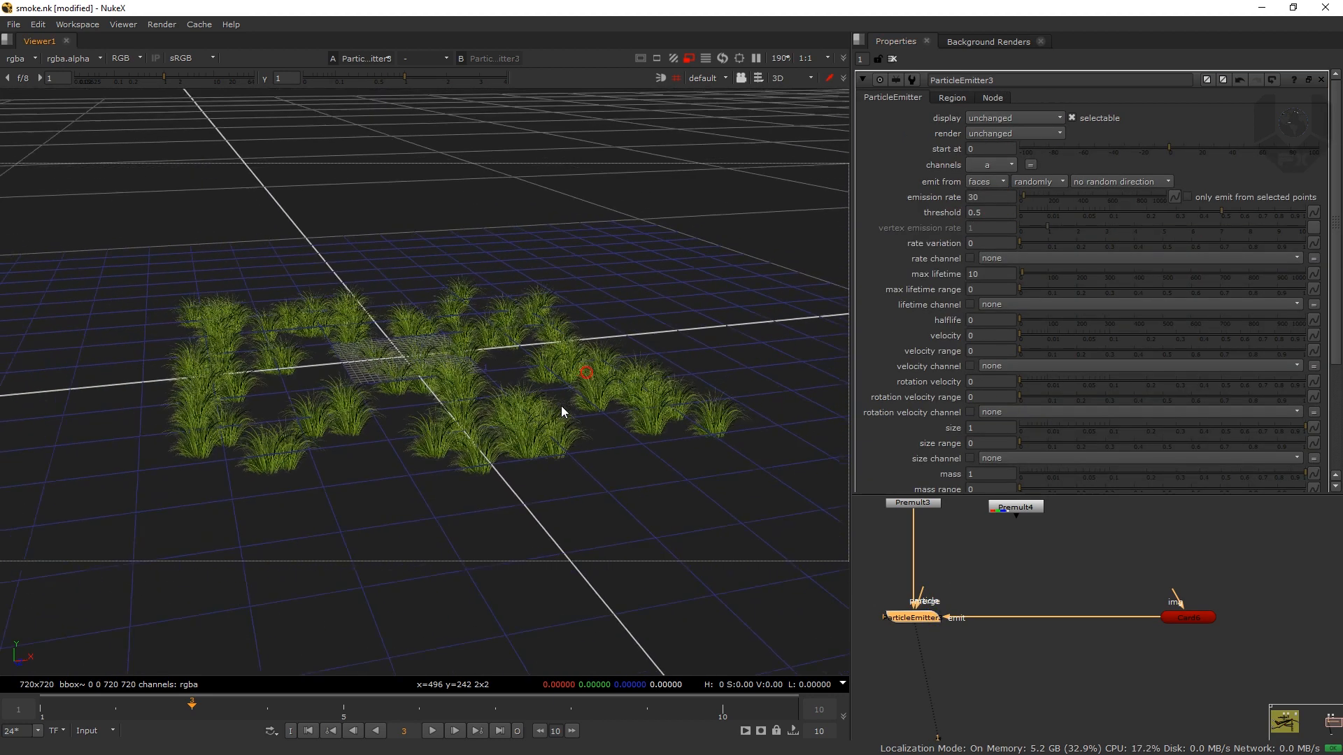
Step: Reopen the Card6 settings and examine how the grass is distributed across the card's faces
double_click(1197, 620)
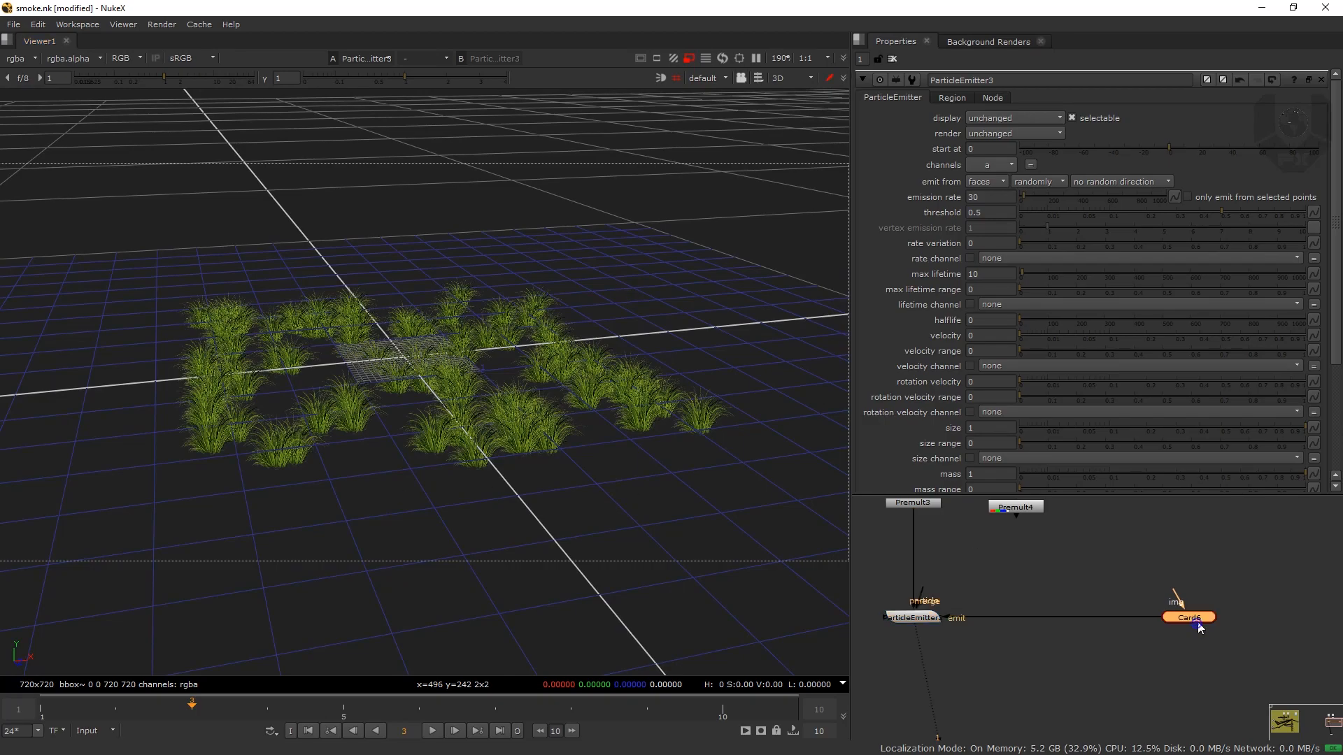
left_click_drag(621, 447, 266, 519)
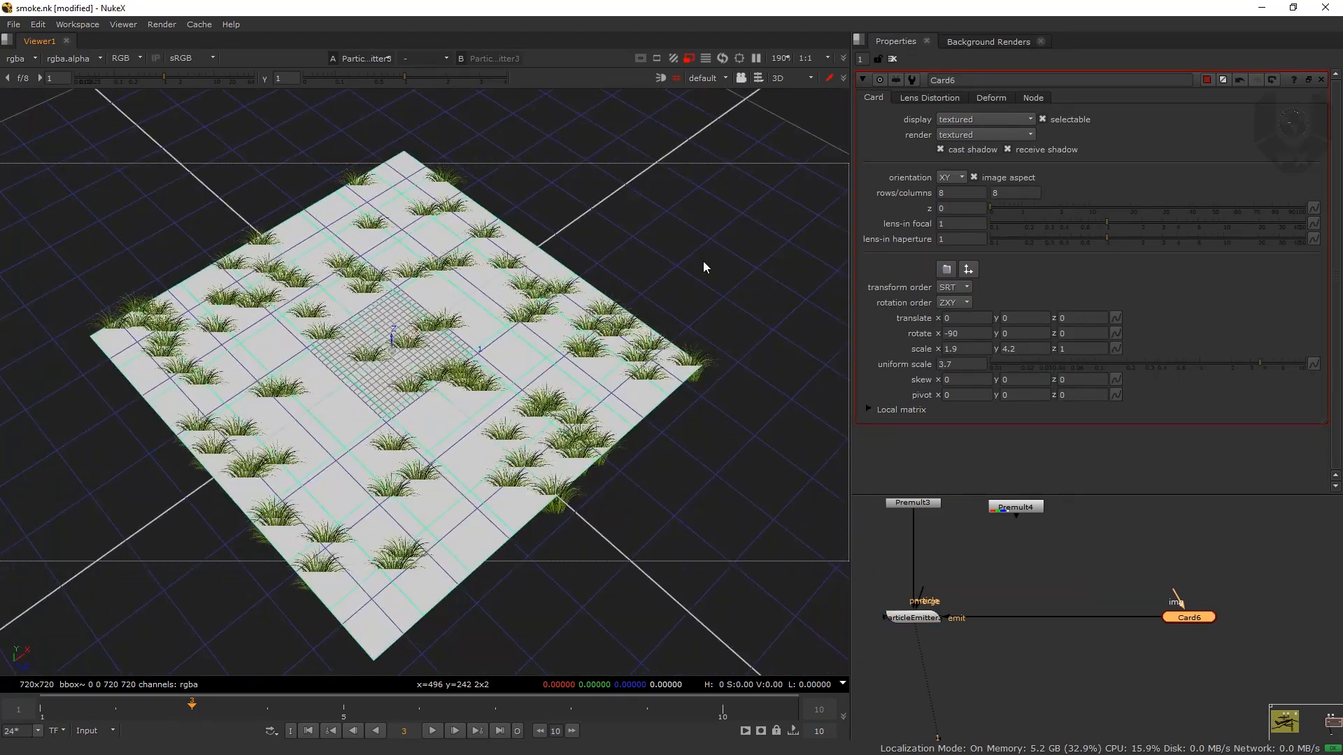
left_click_drag(538, 488, 499, 423)
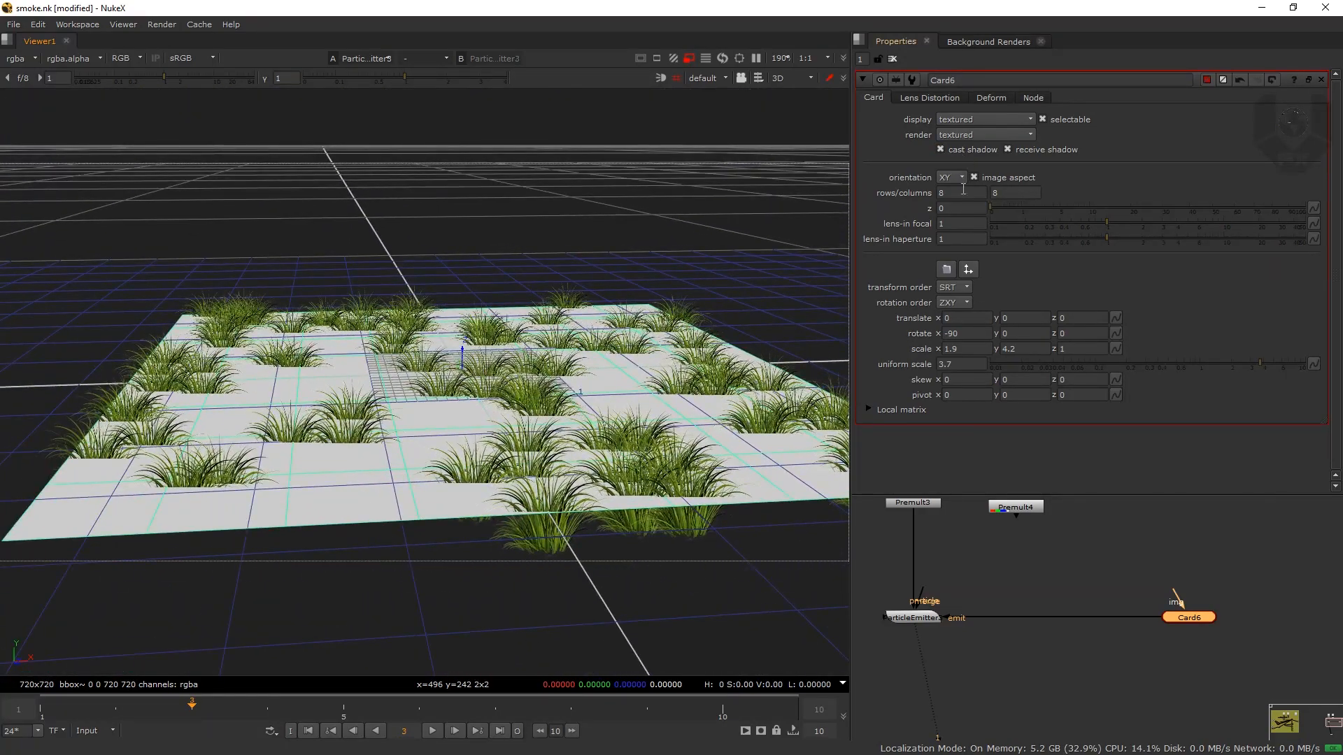
left_click_drag(488, 433, 599, 453)
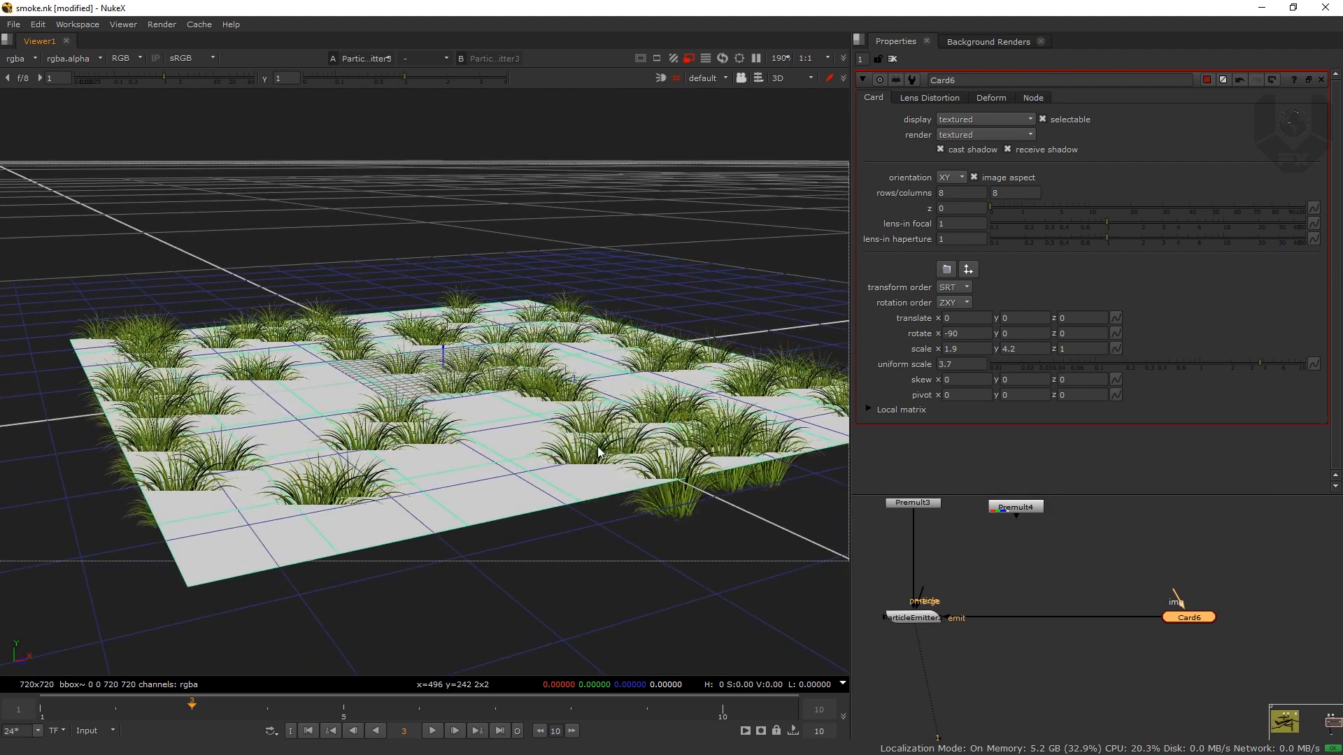
Step: Show the Premult4 grass image in the viewer, and return to the output of ParticleEmitter3
left_click(920, 620)
left_click_drag(463, 459, 387, 527)
left_click_drag(447, 430, 483, 443)
mouse_move(974, 569)
left_mouse_down()
mouse_move(986, 607)
mouse_move(988, 586)
mouse_move(954, 569)
mouse_move(962, 557)
left_mouse_up()
left_click(990, 589)
key("1")
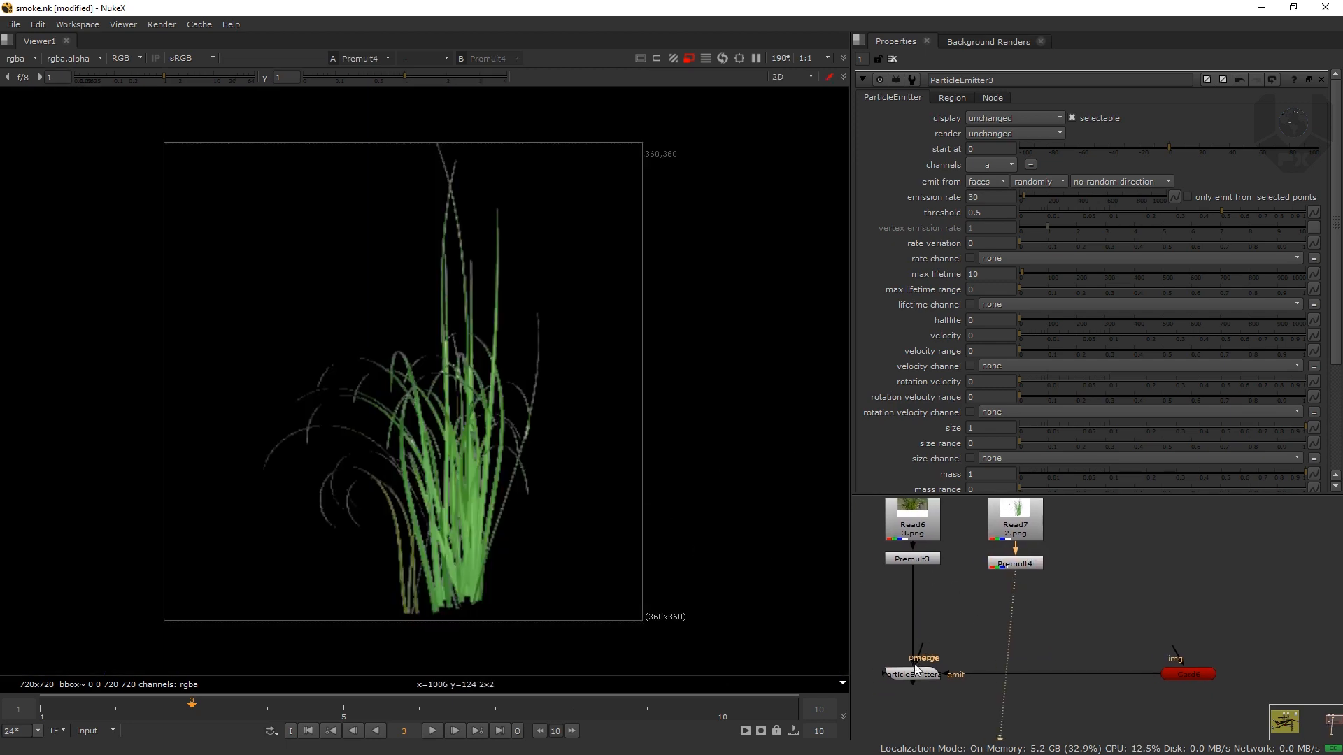
left_click(914, 671)
key("1")
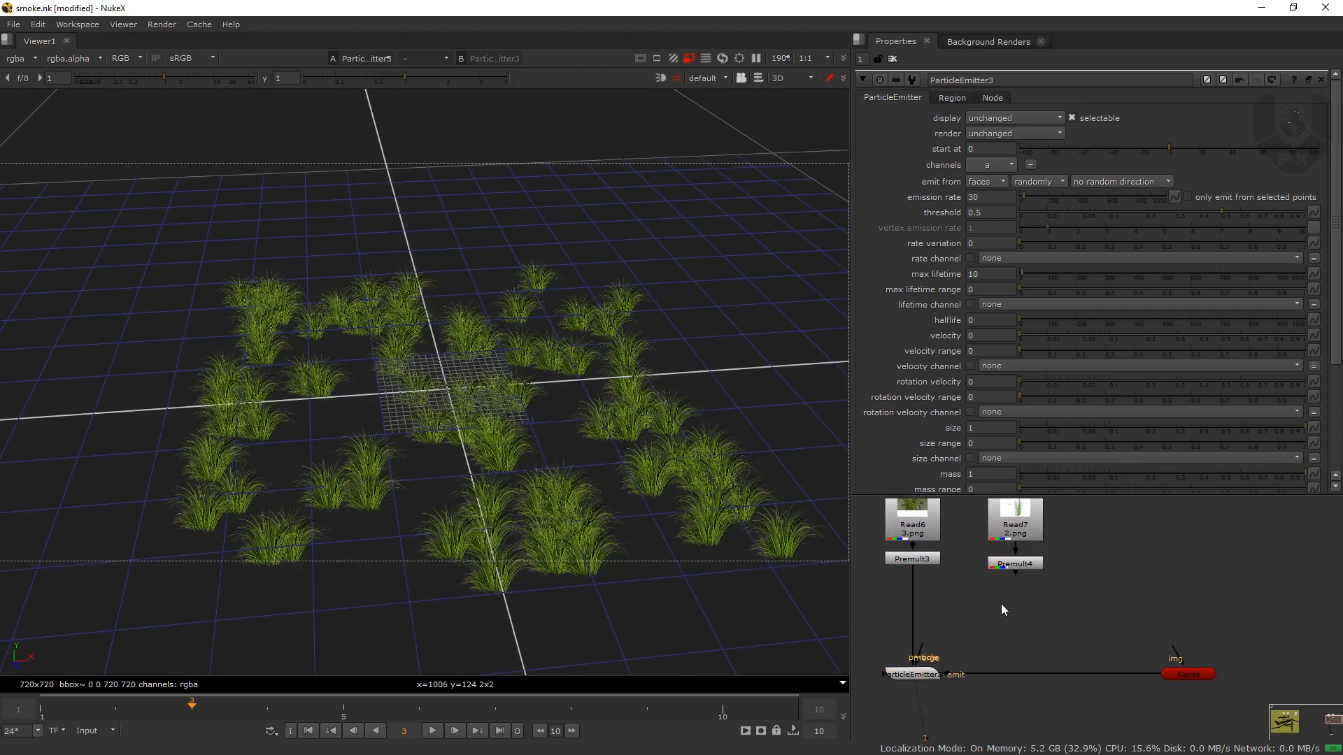
Step: Add a second ParticleEmitter below Premult4, with its emit input connected to Card6 and its particle input to Premult4
key("Tab")
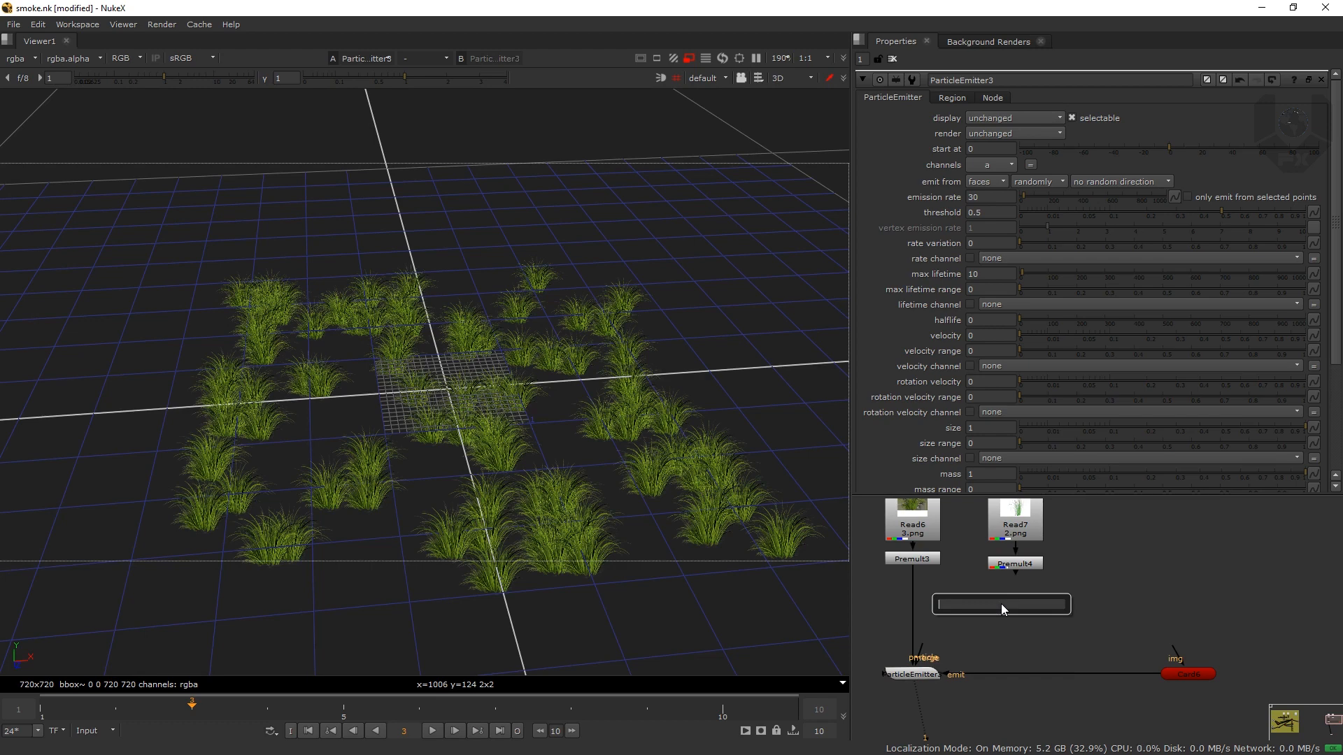
type("PAR")
key("Return")
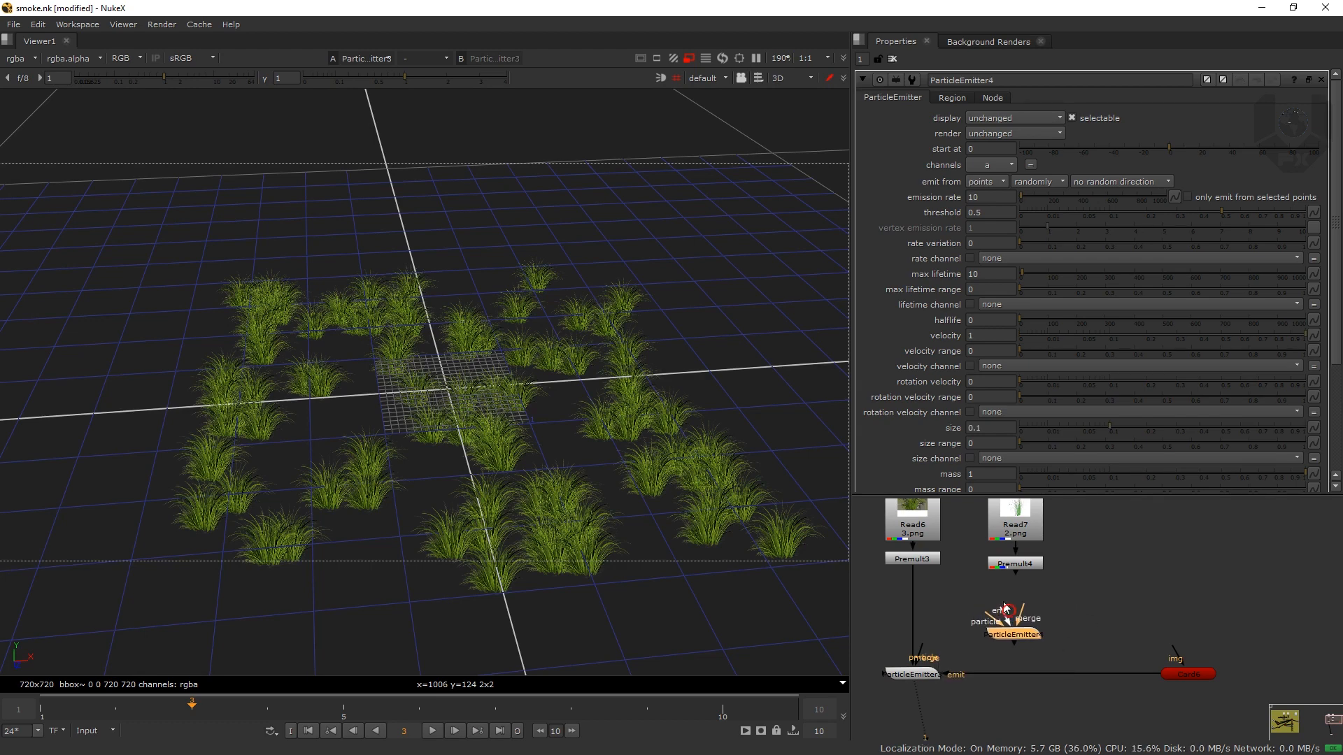
left_click_drag(1000, 606, 1189, 672)
left_click_drag(997, 590, 1014, 565)
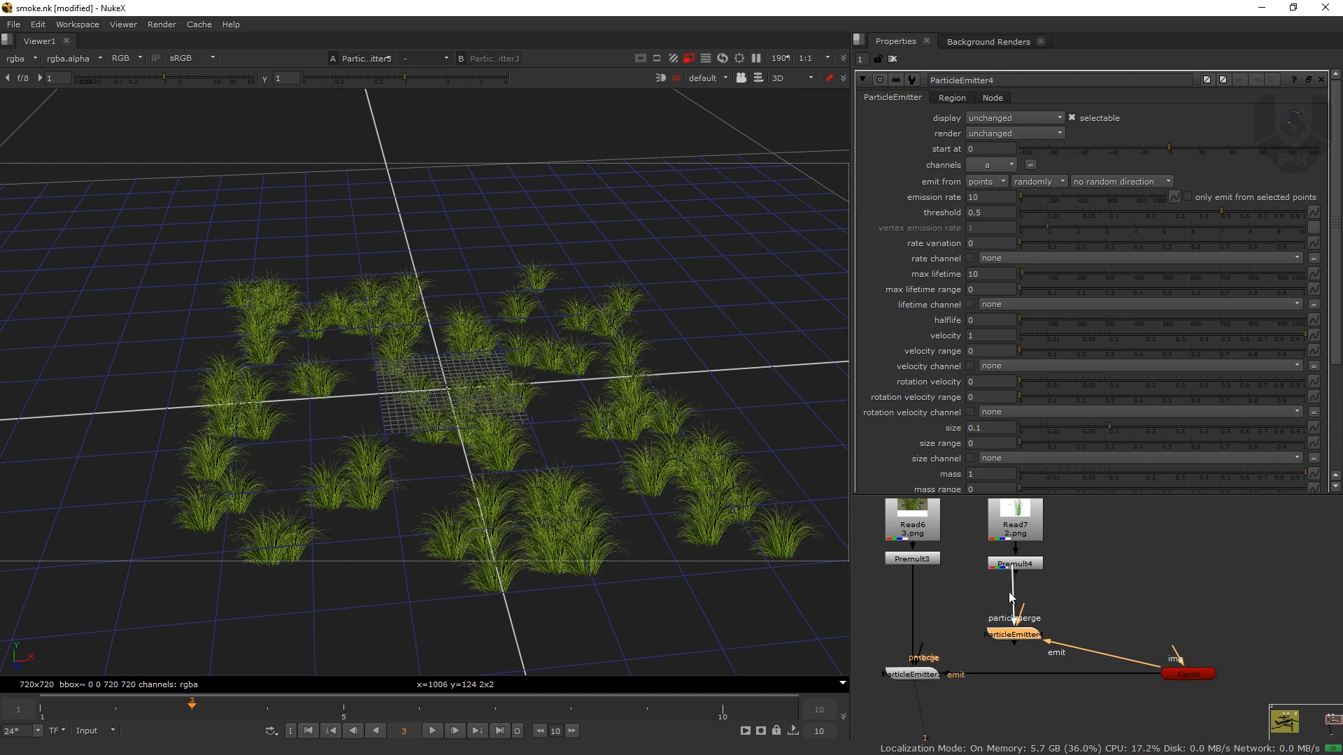
Step: Connect the merge input of ParticleEmitter3 to ParticleEmitter4, and reposition ParticleEmitter4 in the node graph
left_click_drag(1024, 632, 1034, 632)
left_click_drag(939, 627, 995, 655)
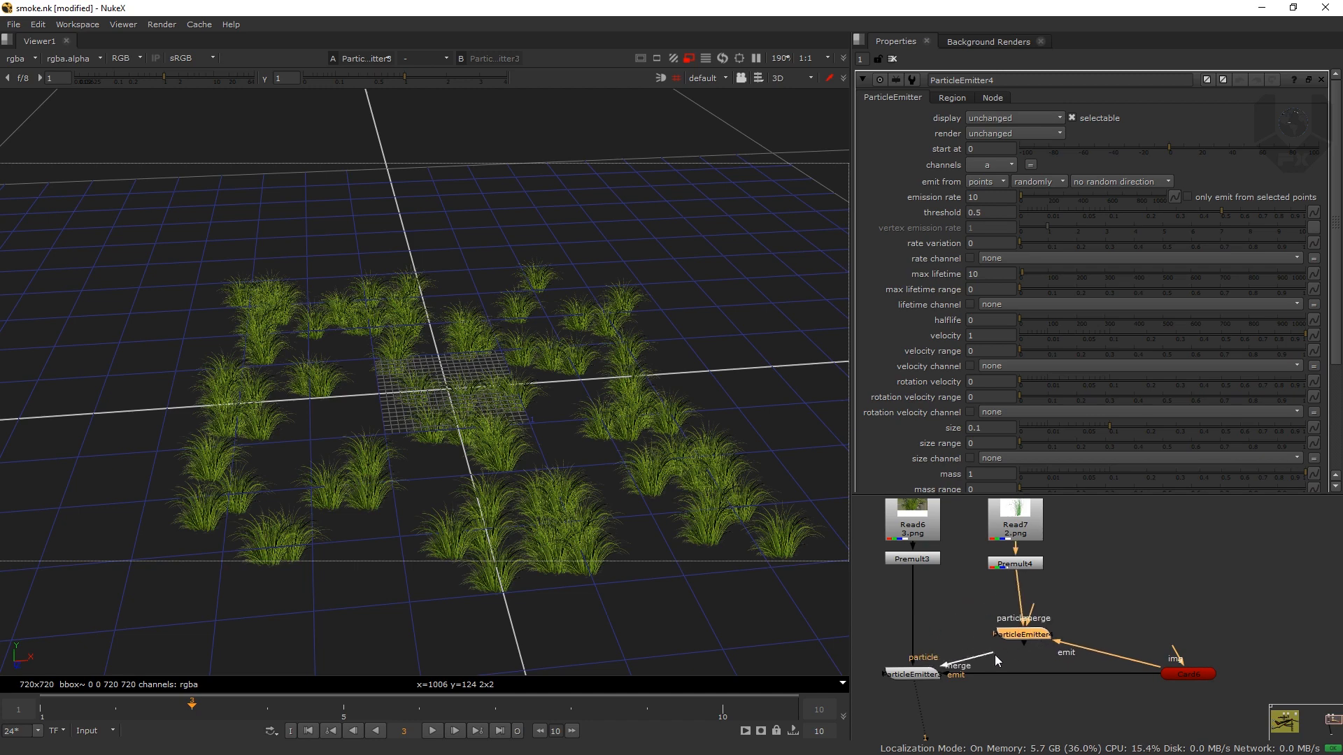
left_click_drag(967, 611, 977, 650)
scroll(985, 669, "up", 5)
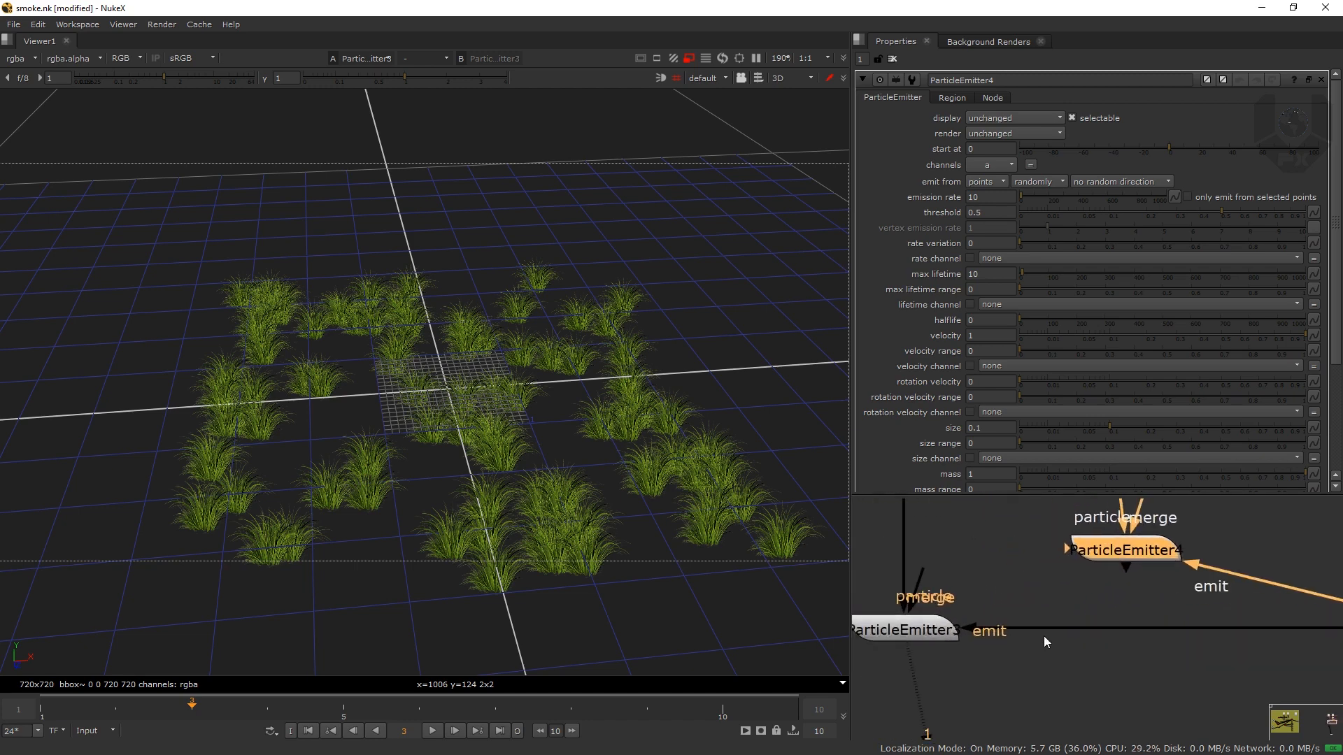
left_click_drag(942, 579, 1110, 549)
scroll(1081, 545, "down", 6)
left_click(1025, 578)
left_click_drag(427, 448, 509, 401)
left_click_drag(1066, 554, 1049, 596)
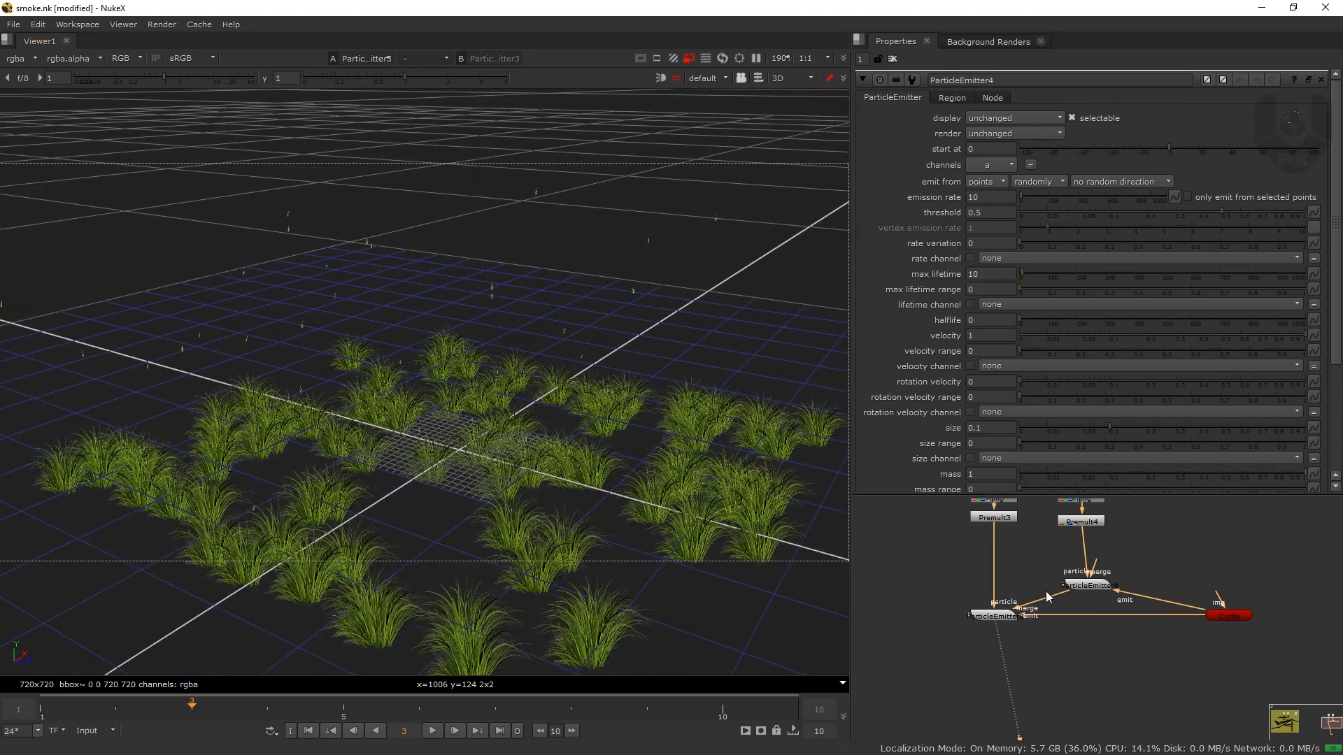
Step: Set the particle size of ParticleEmitter4 to 1.5
left_click(1089, 588)
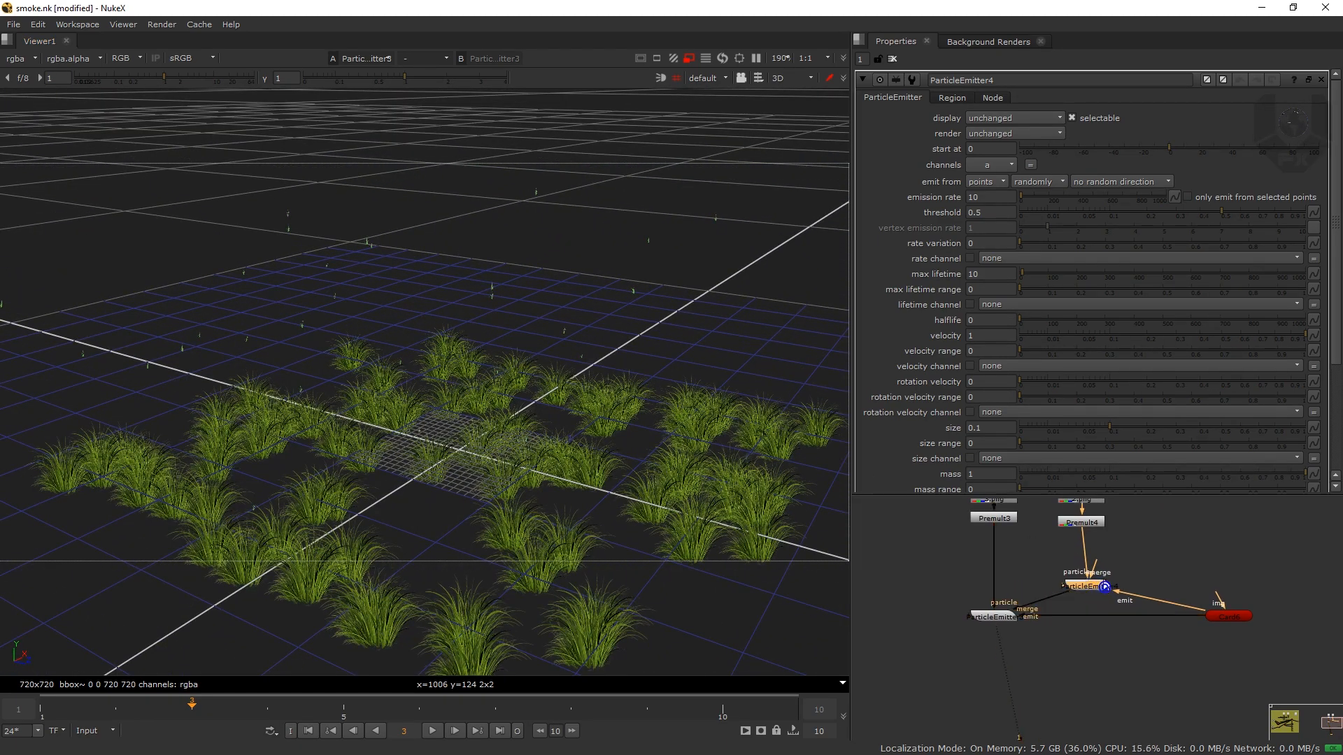
left_click_drag(992, 428, 937, 448)
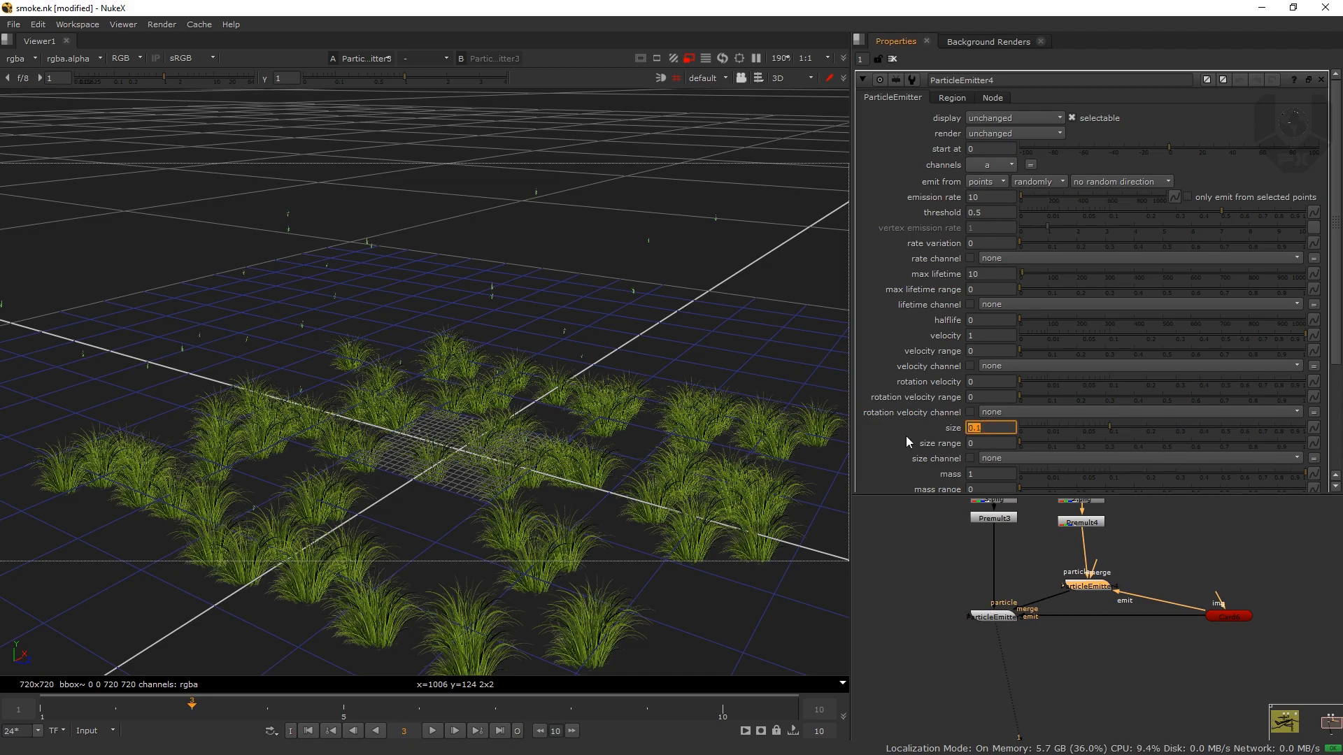
type("1.5")
key("Return")
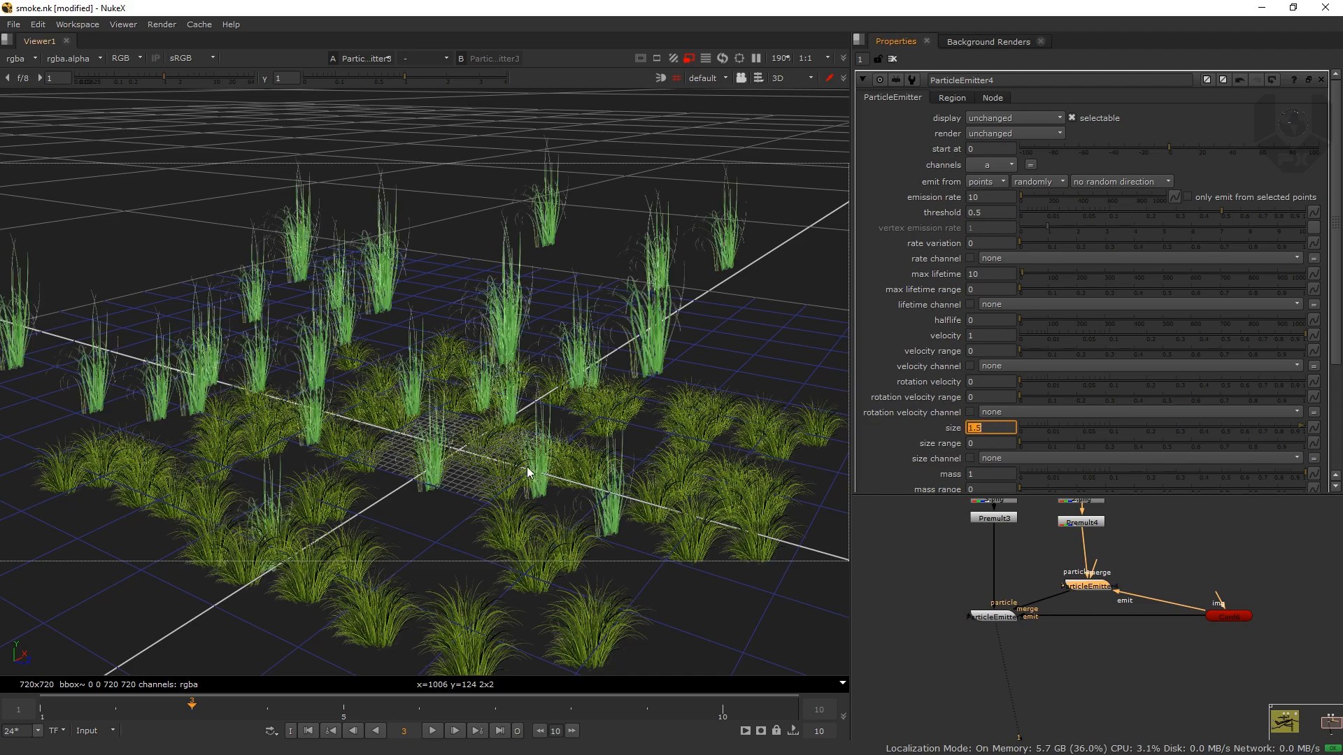
left_click_drag(527, 468, 378, 400)
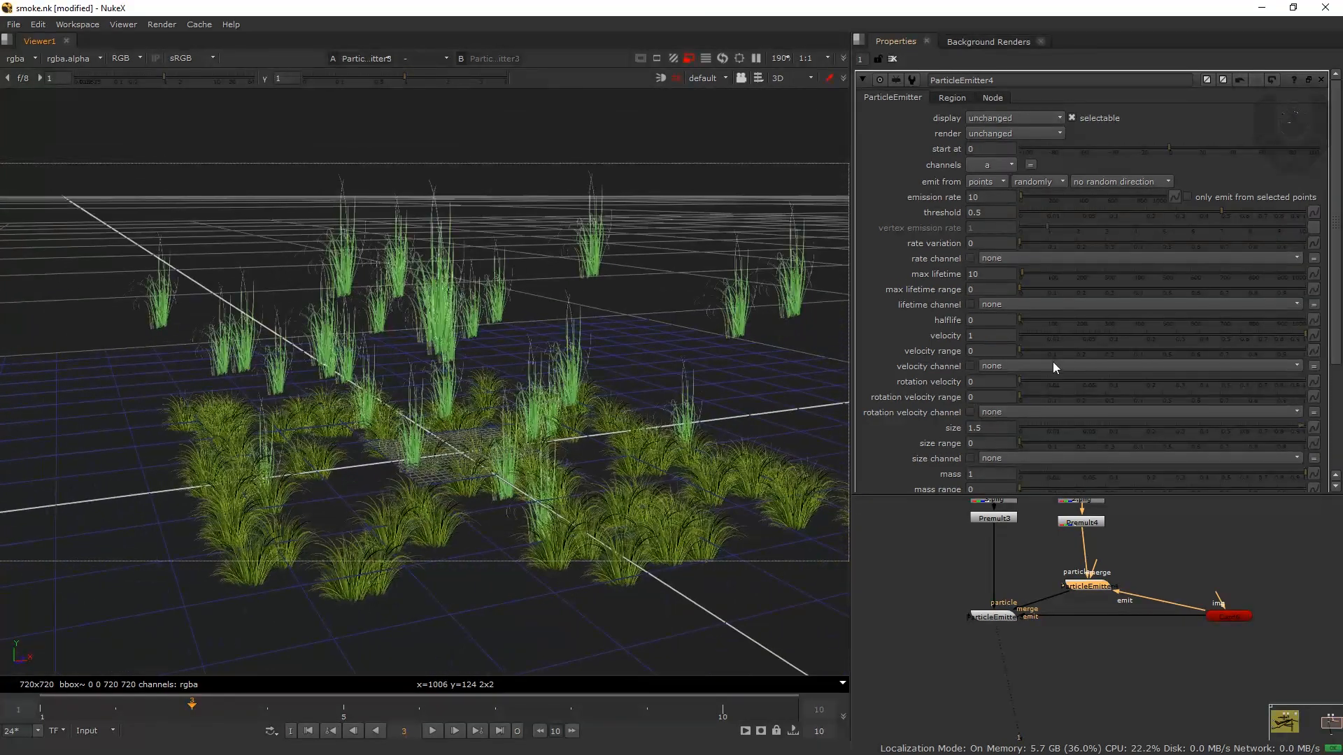
Step: Set the velocity of ParticleEmitter4 to 0
double_click(993, 335)
type("0")
key("Return")
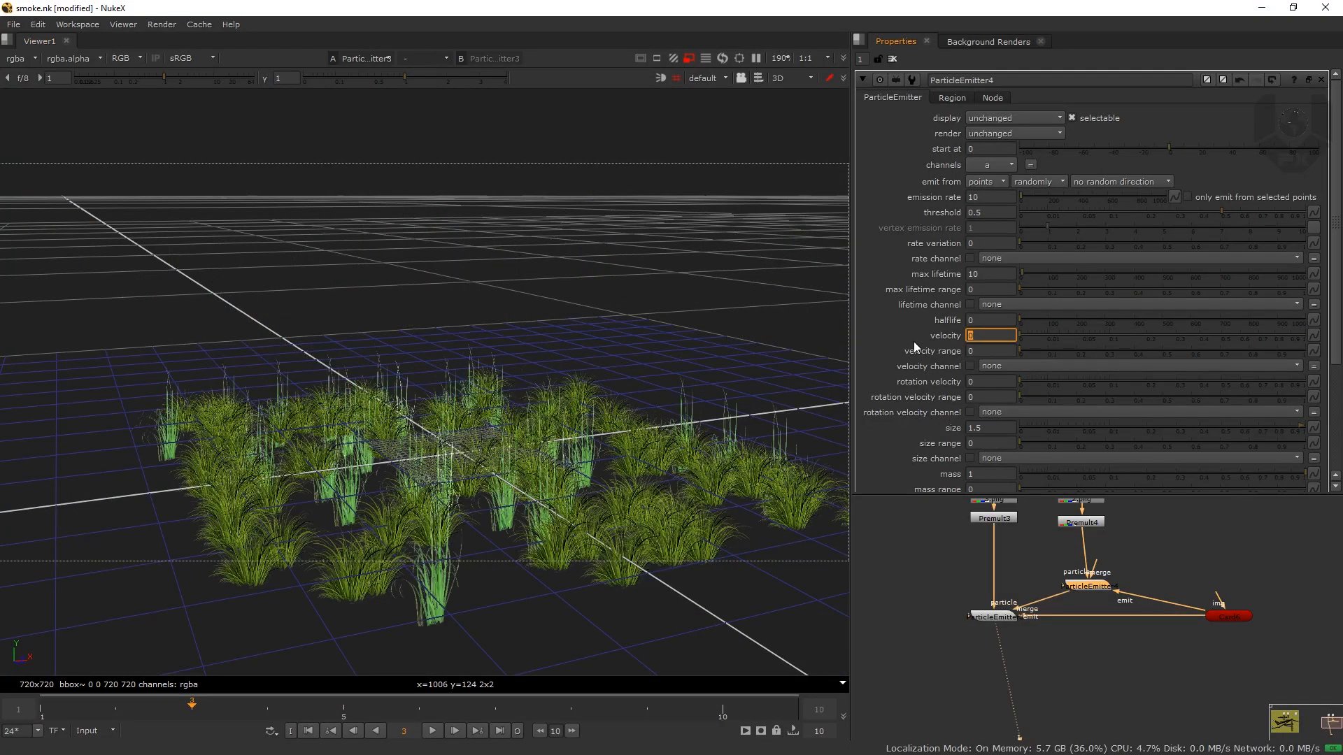
Step: Set ParticleEmitter4 to emit from faces and check the grass distribution from above
left_click_drag(484, 485, 328, 483)
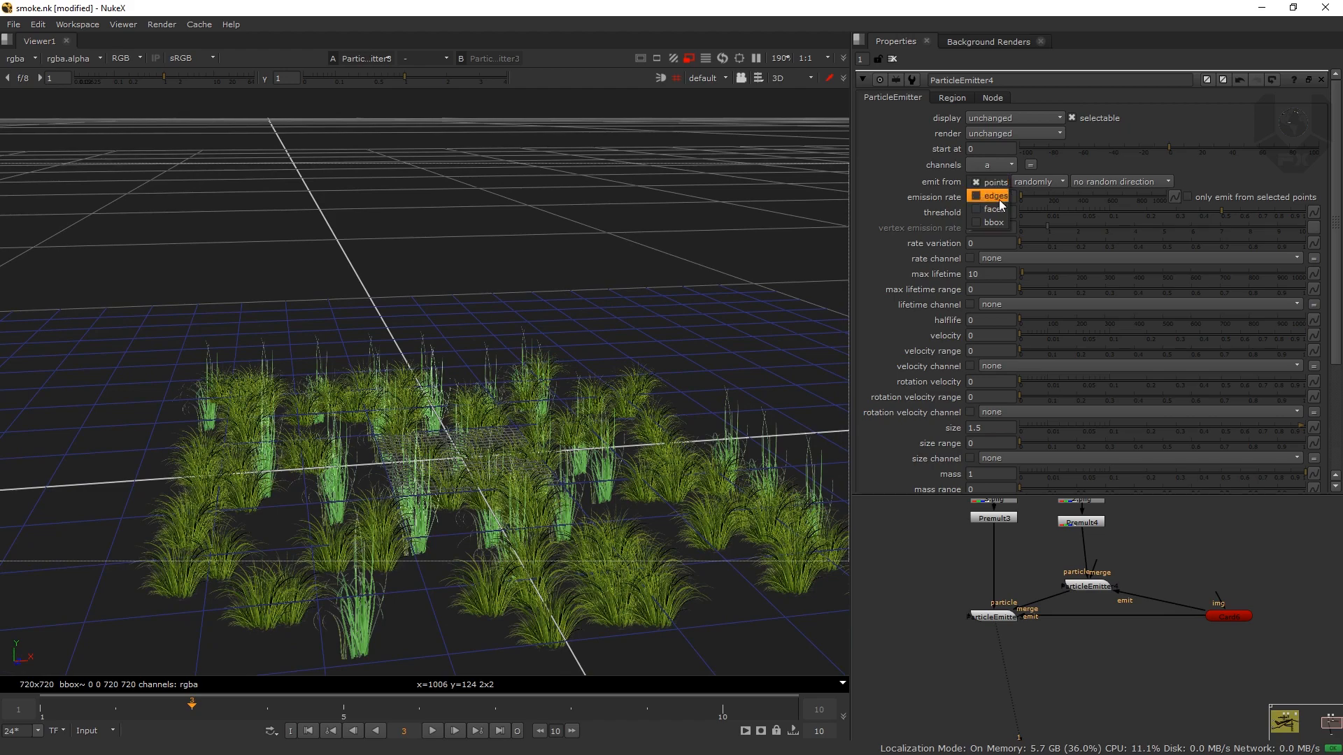
left_click(995, 209)
left_click_drag(408, 456, 334, 424)
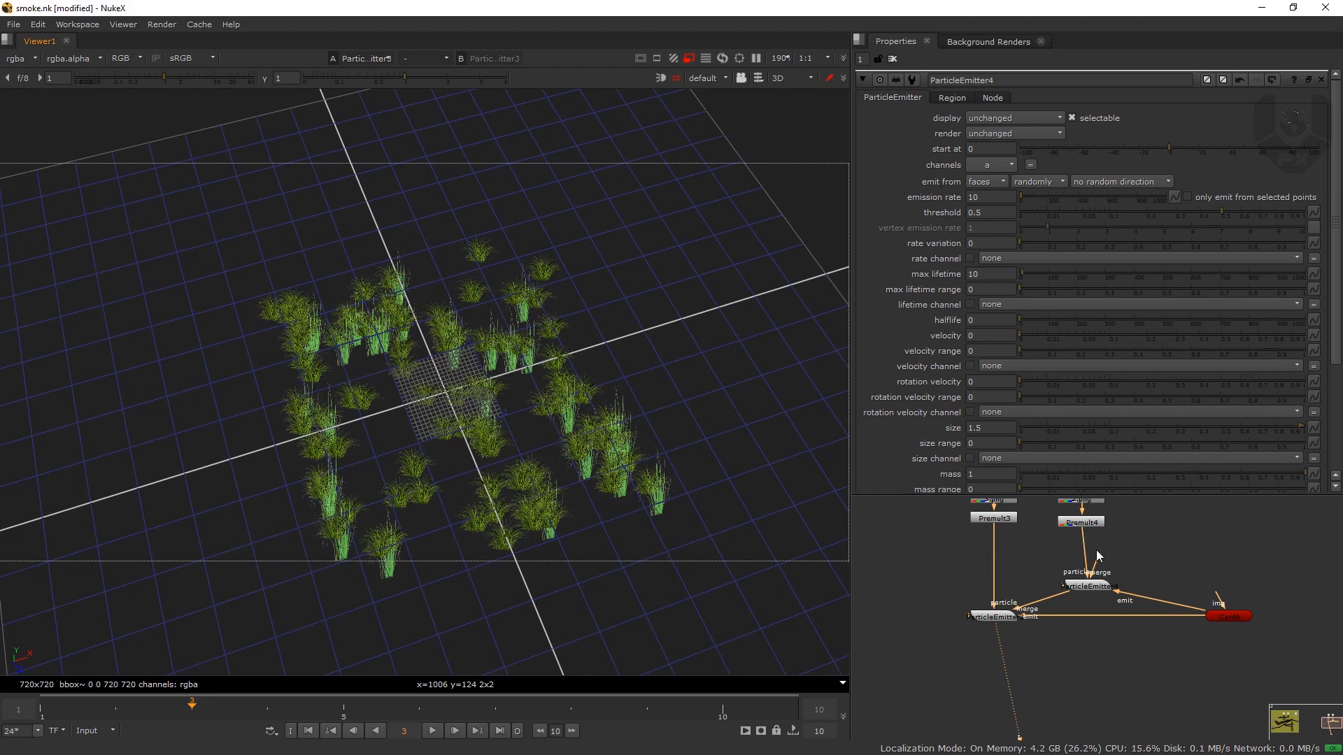
Step: Open the ParticleEmitter3 settings and set the spread to 0.02, trying 0.05 first
double_click(996, 619)
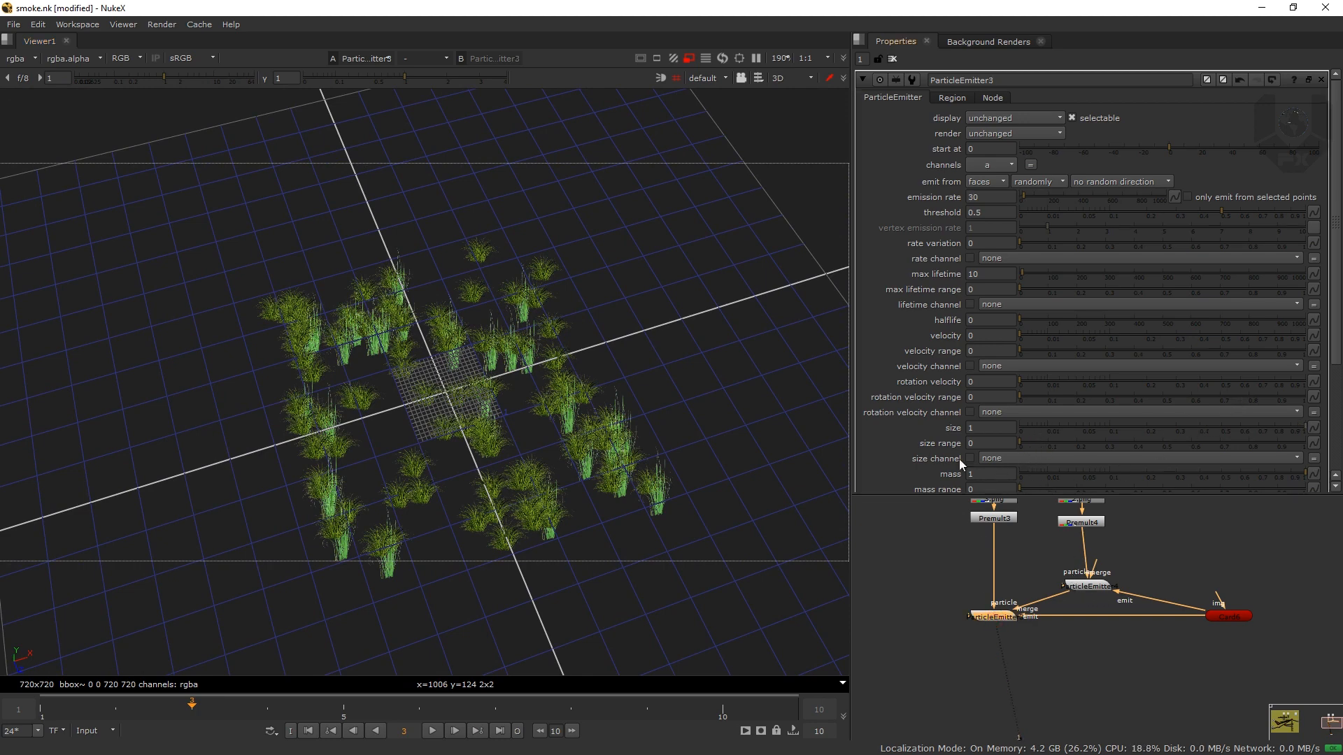
scroll(951, 433, "down", 5)
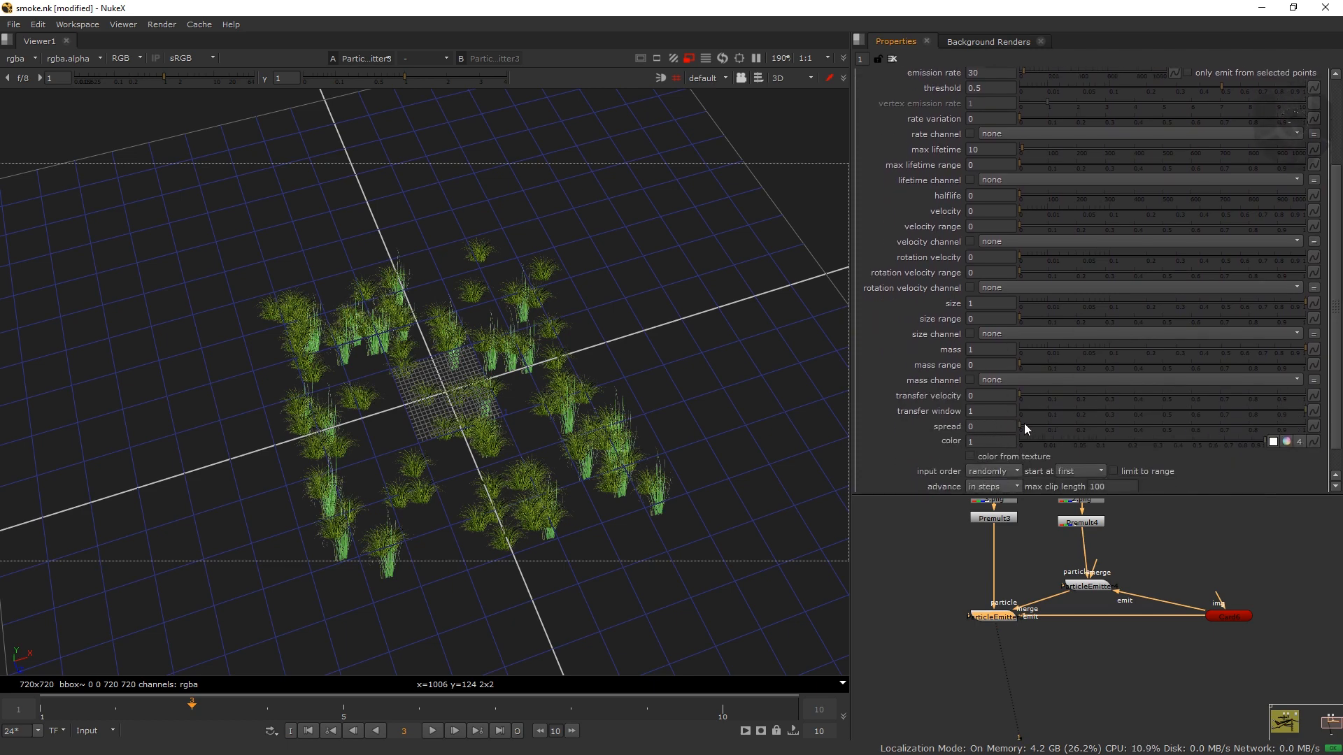
left_click_drag(1101, 422, 1089, 426)
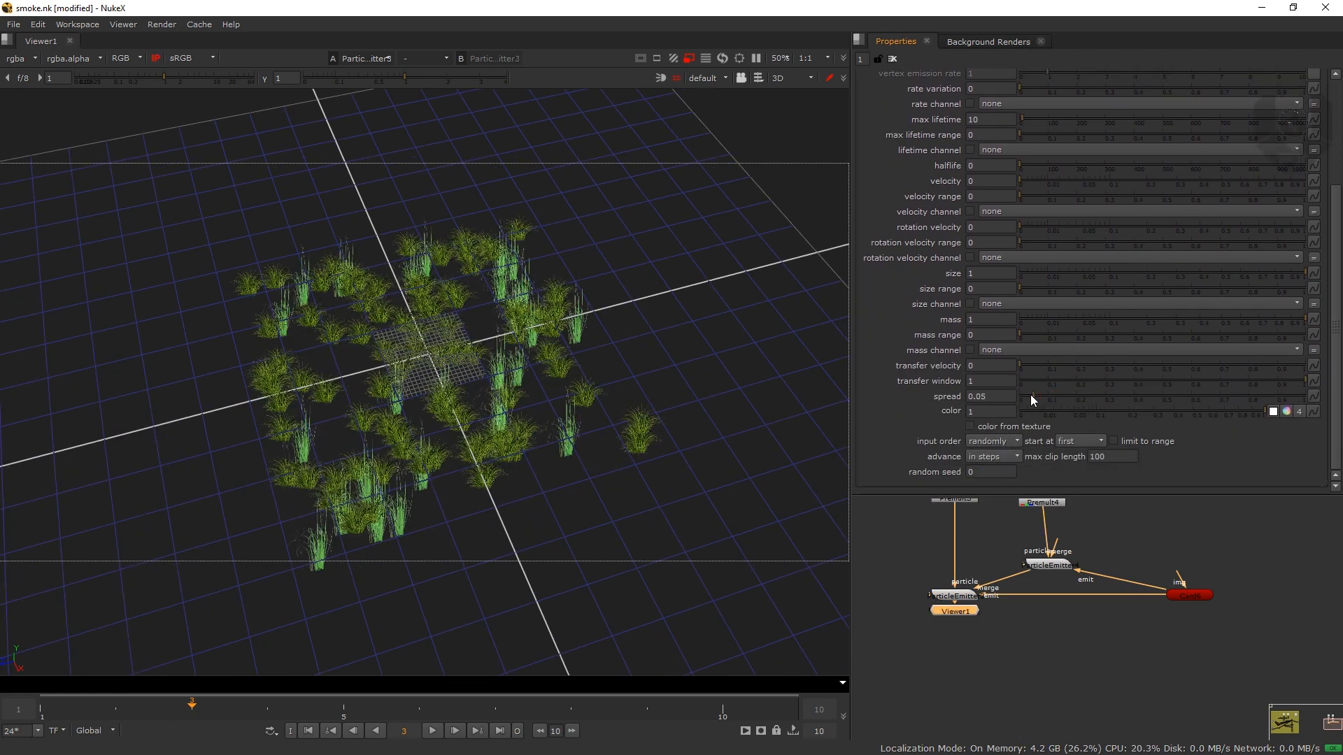
left_click_drag(1025, 397, 1026, 396)
left_click_drag(463, 449, 626, 465)
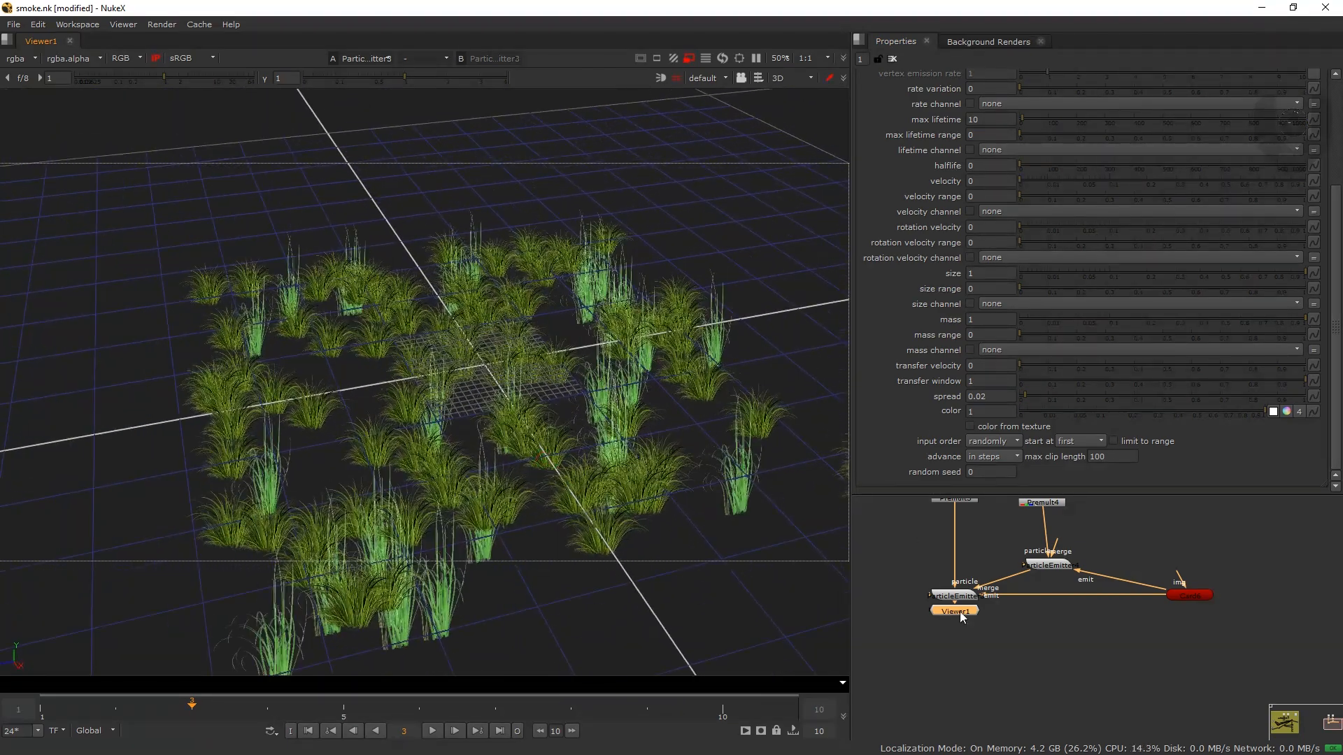
Step: Move the viewer node away from the emitters and set the emission rate of ParticleEmitter4 to 40
left_click_drag(959, 611, 1049, 740)
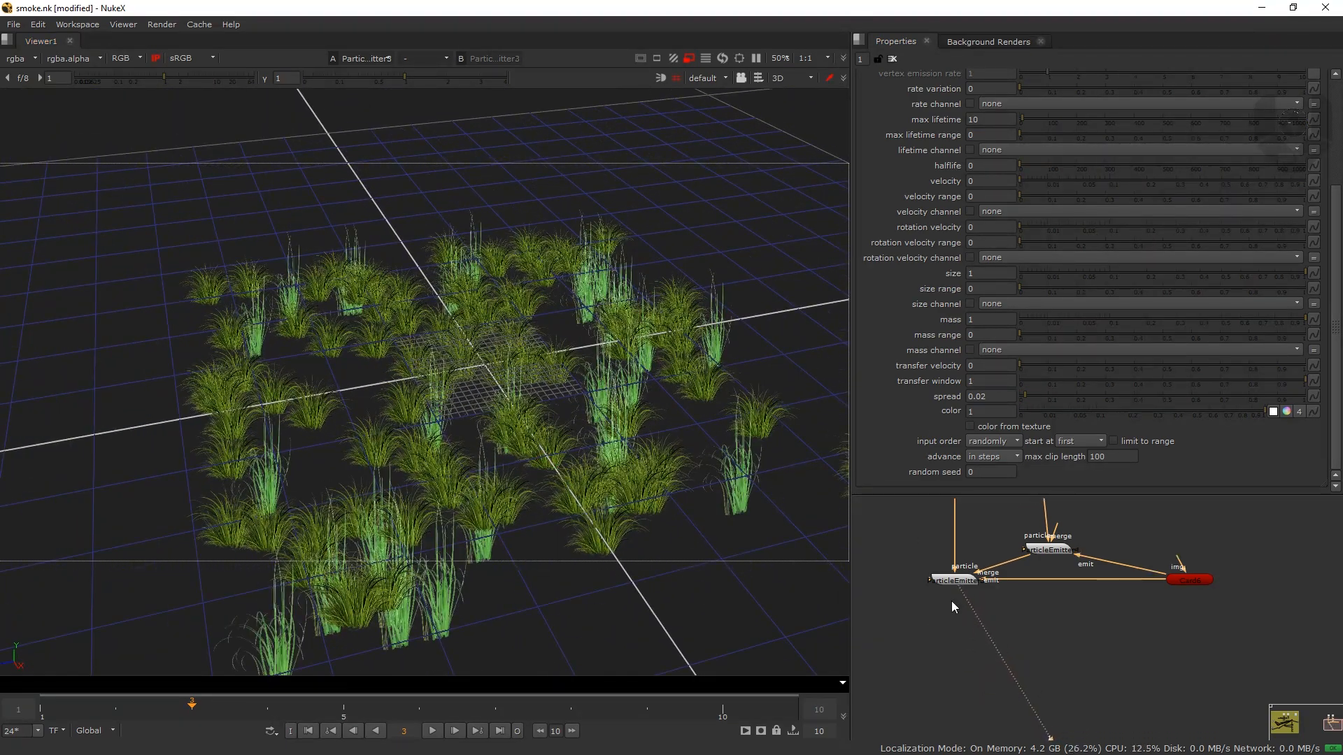
double_click(958, 581)
double_click(1053, 547)
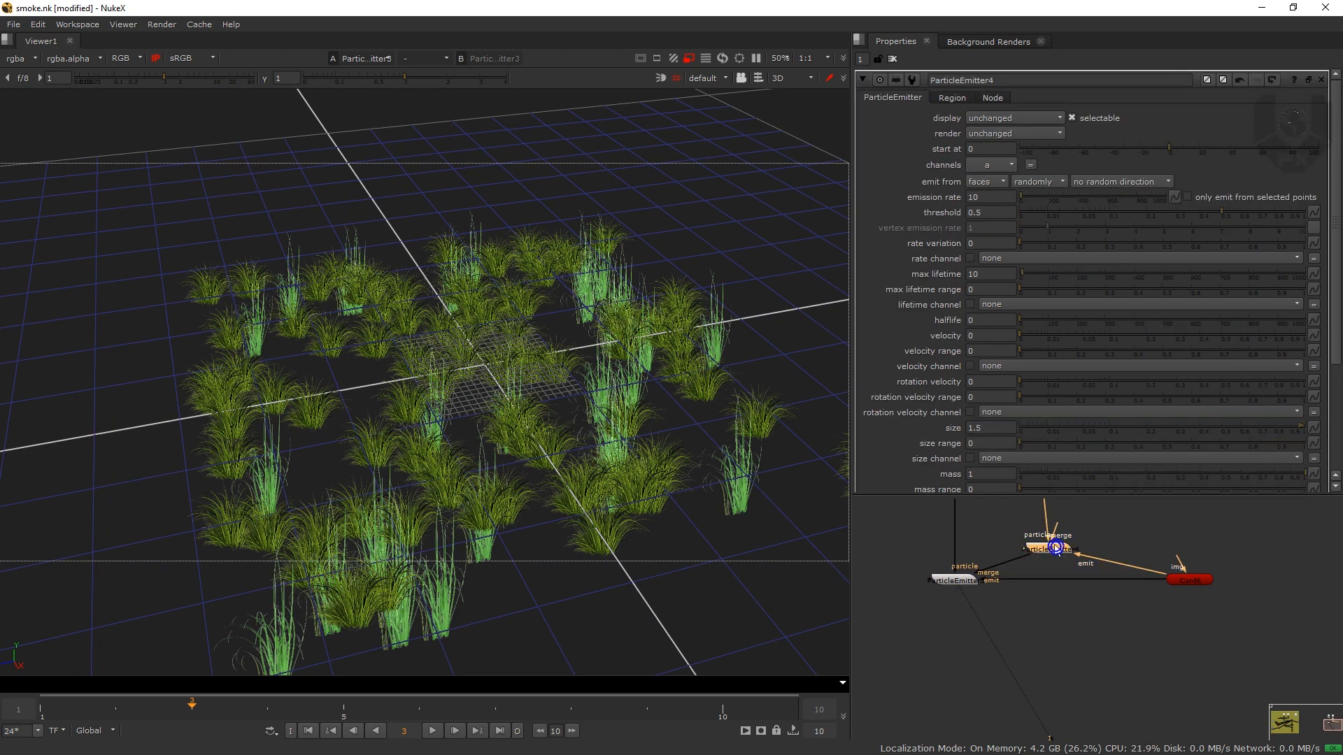
left_click(973, 198)
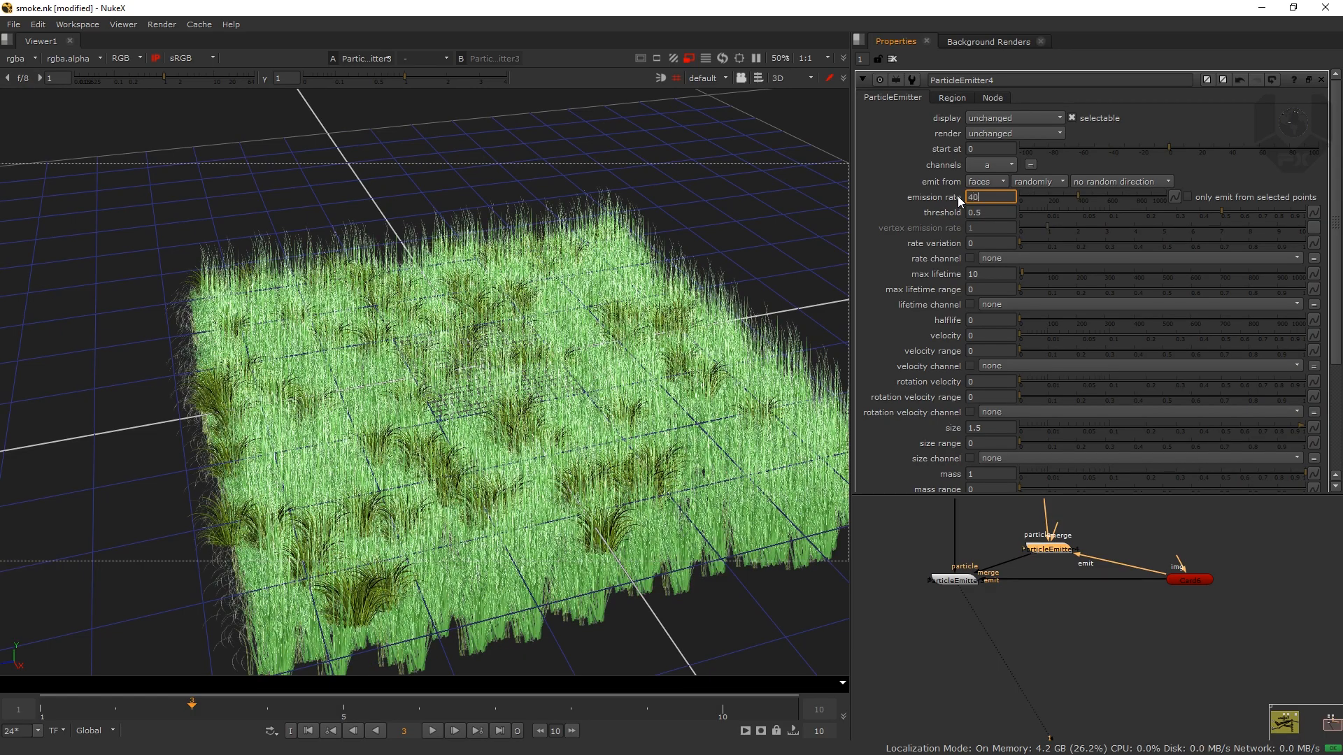
key("Return")
scroll(543, 431, "up", 3)
left_click_drag(566, 410, 458, 411)
Step: Set the size range of ParticleEmitter3 to about 0.765
double_click(954, 583)
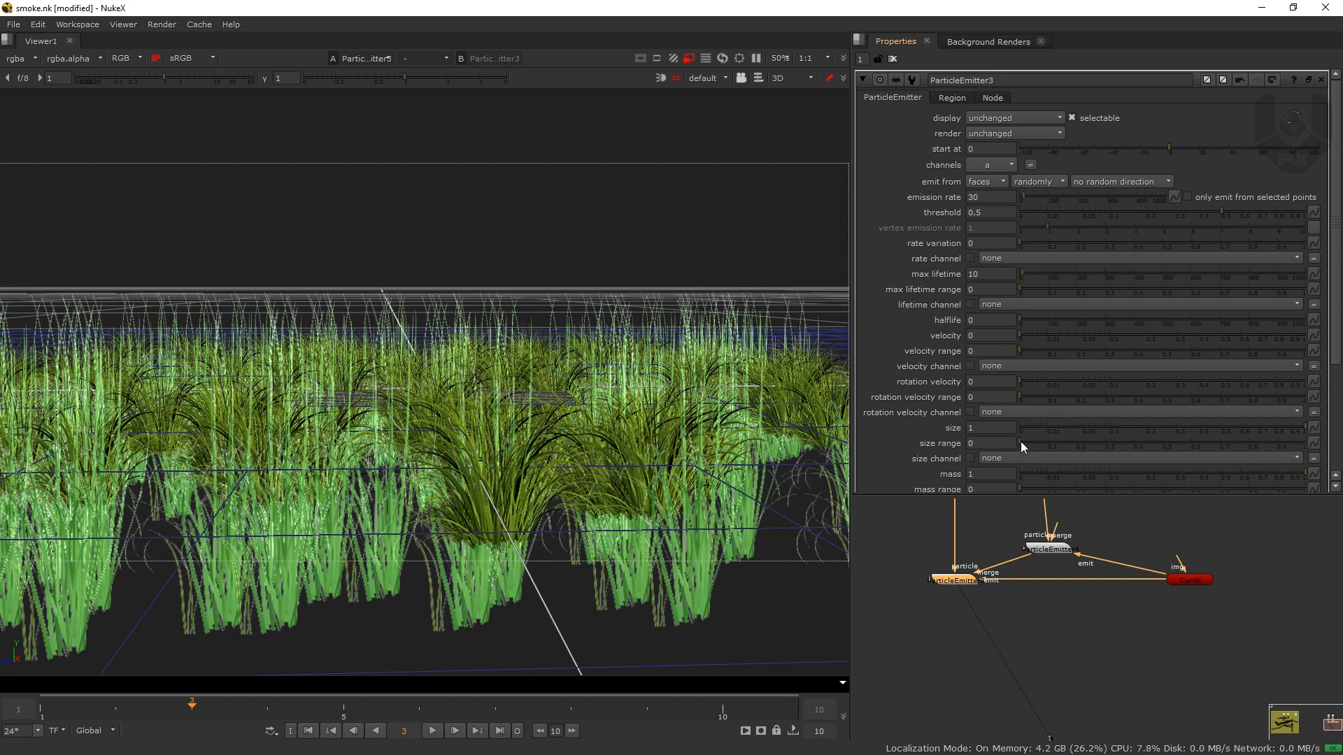
left_click(1063, 443)
left_click_drag(1030, 446, 1107, 450)
left_click_drag(1229, 446, 1230, 446)
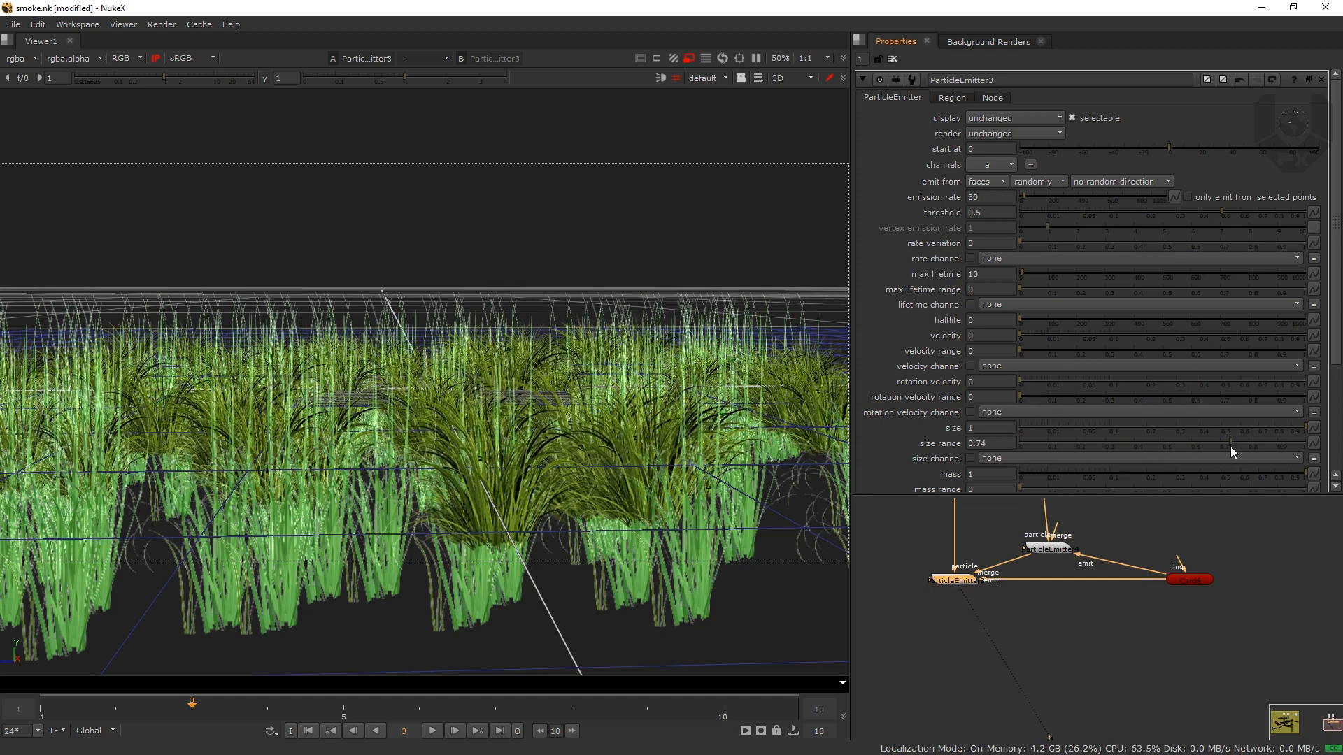
Step: Set the size range of ParticleEmitter4 to 2 and check the height variation of the tall grass
double_click(1047, 550)
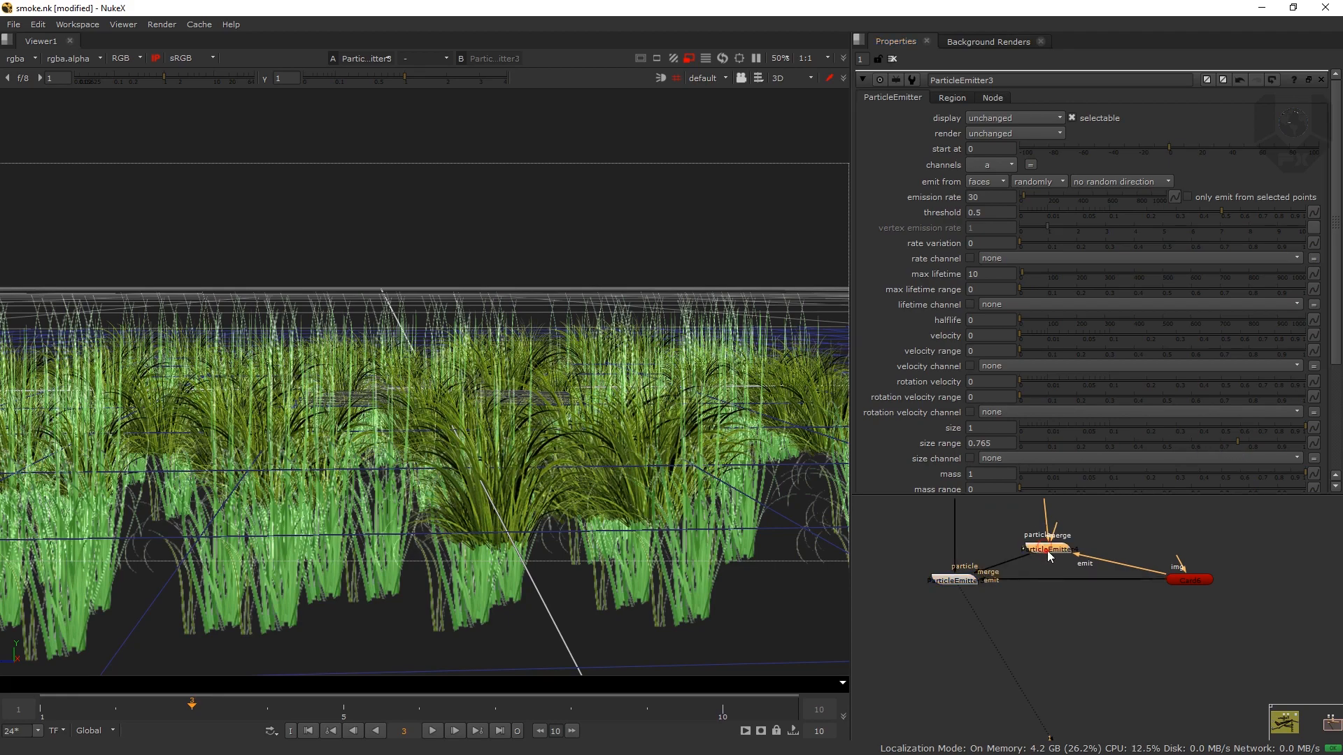
left_click(990, 443)
type("2")
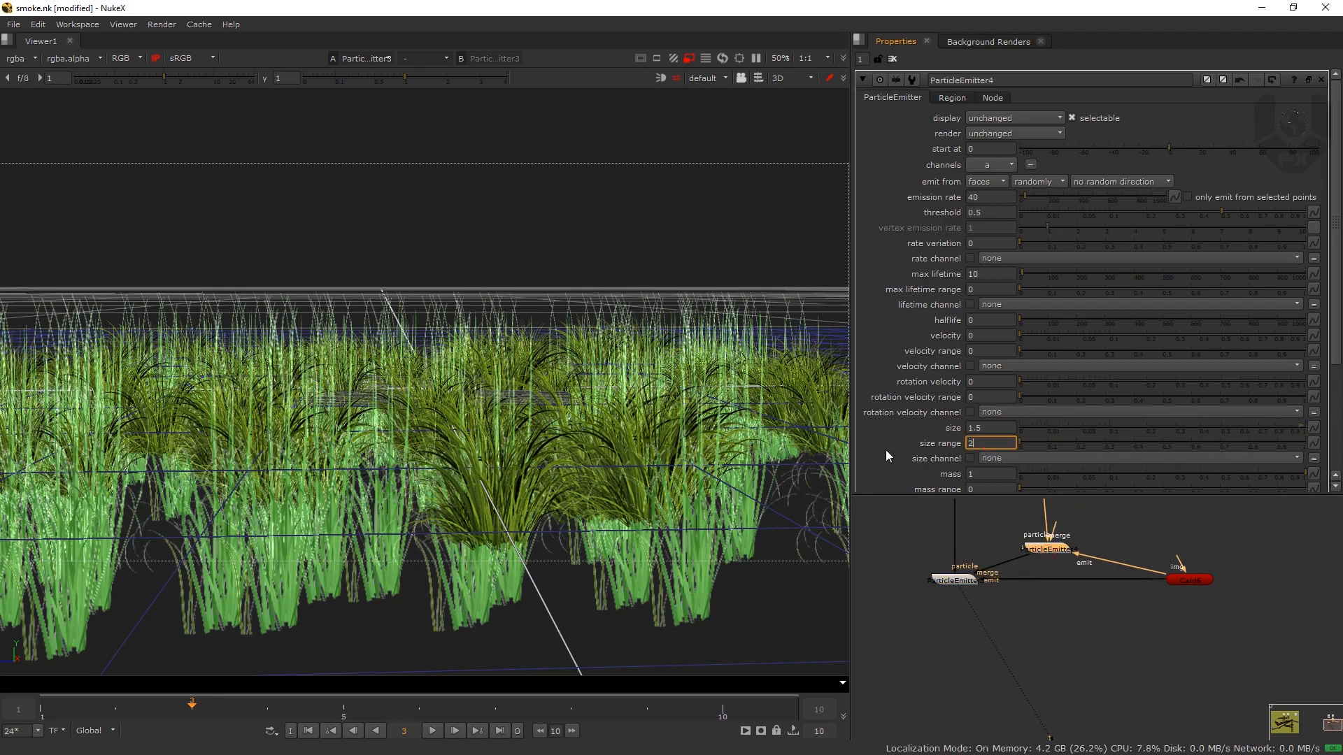
key("Return")
left_click(350, 406)
scroll(360, 426, "down", 3)
scroll(360, 425, "up", 3)
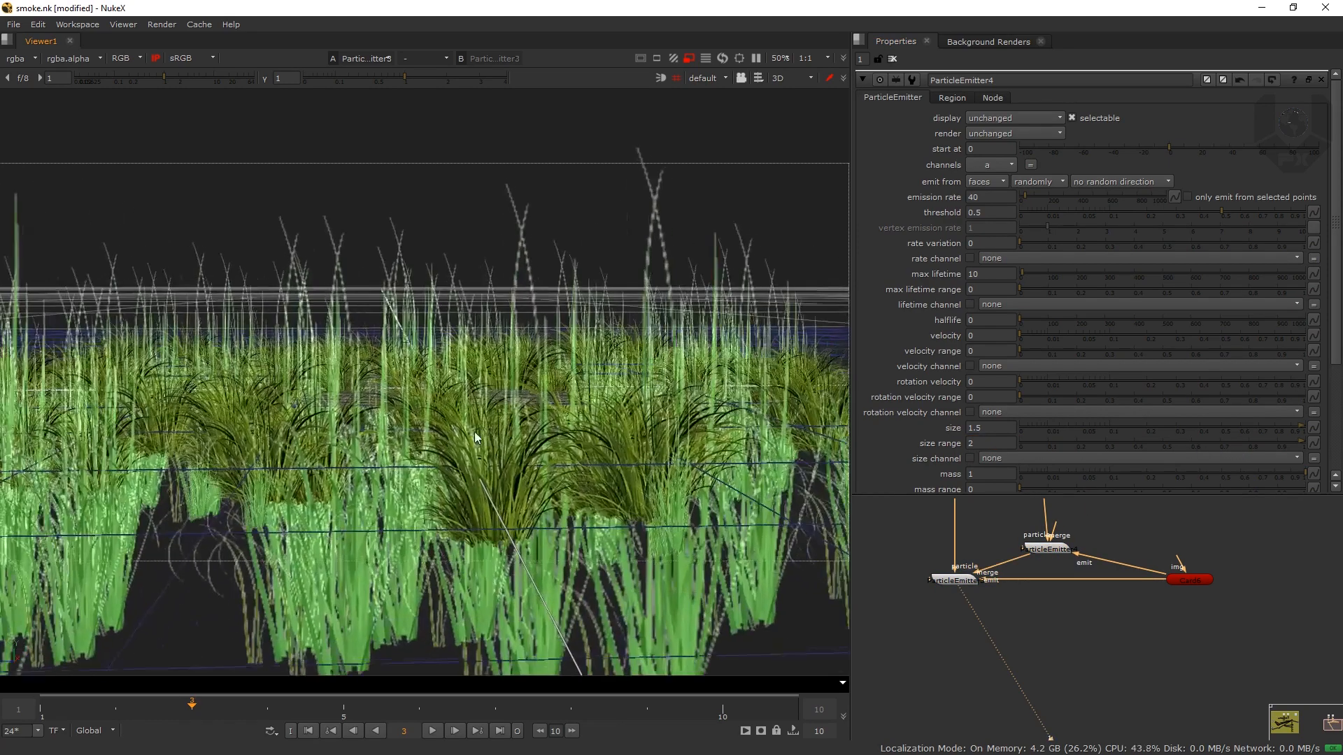
left_click_drag(364, 425, 408, 429, "ctrl")
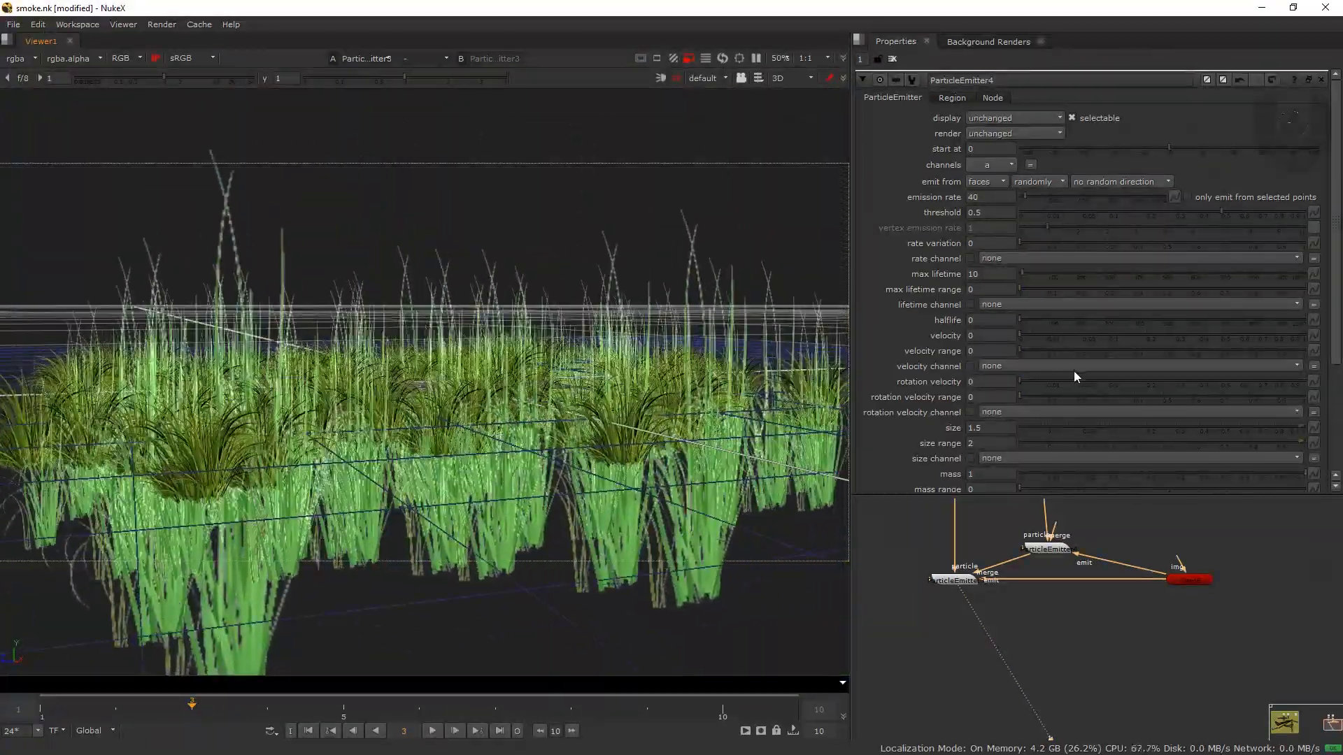
Step: Reduce the particle size of ParticleEmitter4 to 0.8
double_click(991, 428)
type(".8")
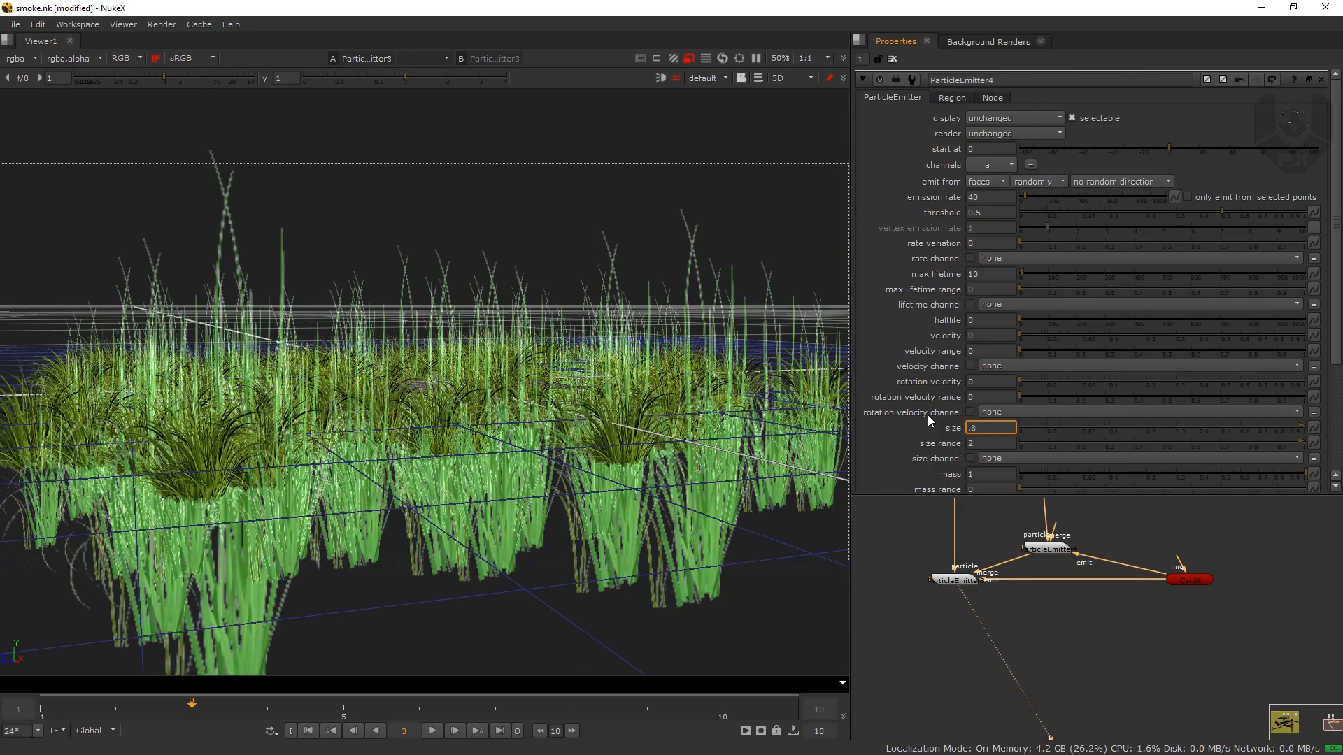
key("Return")
scroll(461, 400, "up", 5)
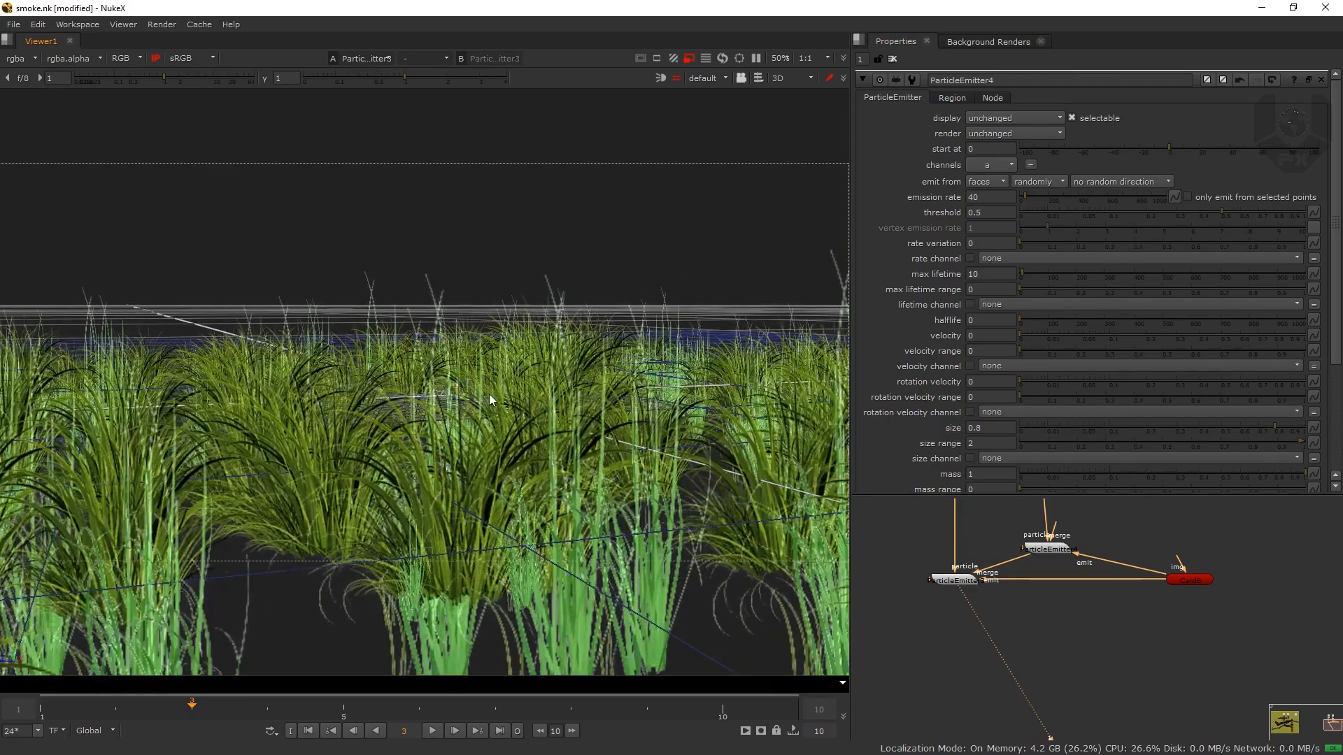
left_click_drag(489, 395, 400, 455)
scroll(400, 454, "down", 6)
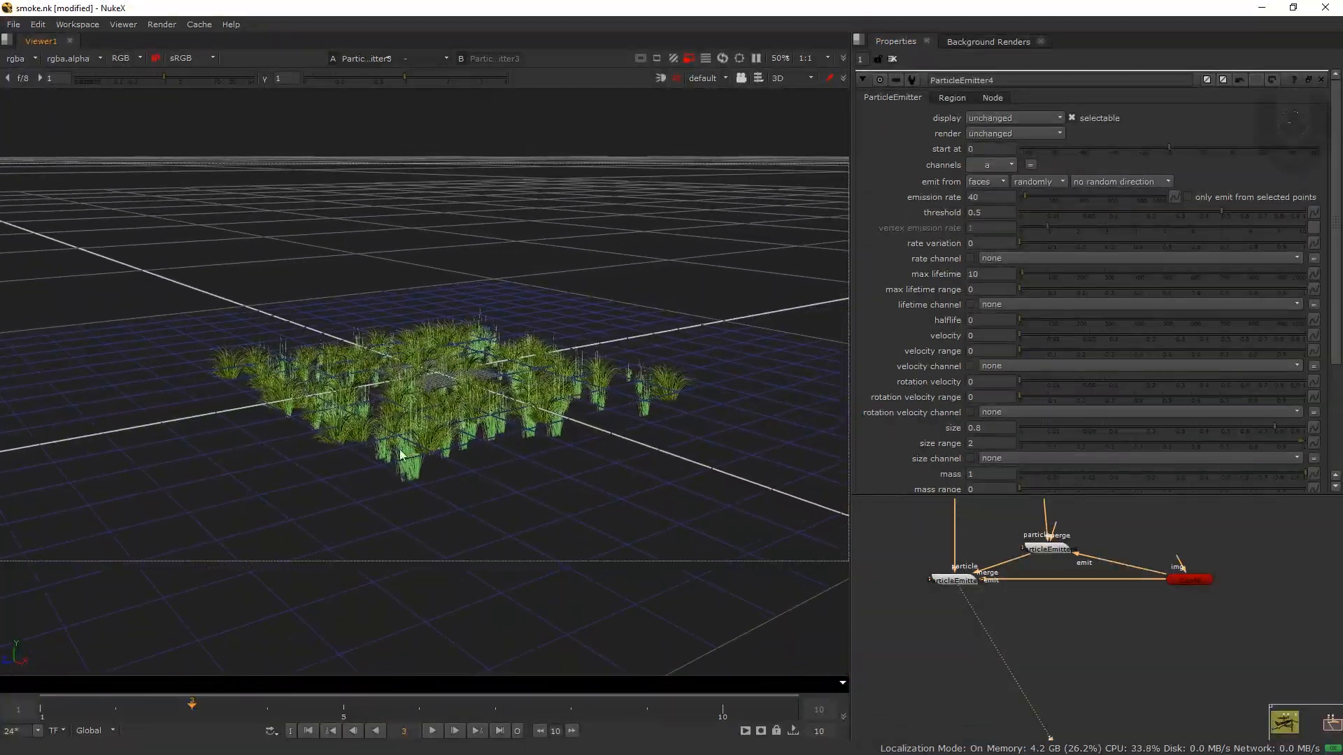
Step: Scrub the timeline to frame 7 and examine the grass coverage from above and at ground level
left_click_drag(235, 704, 475, 703)
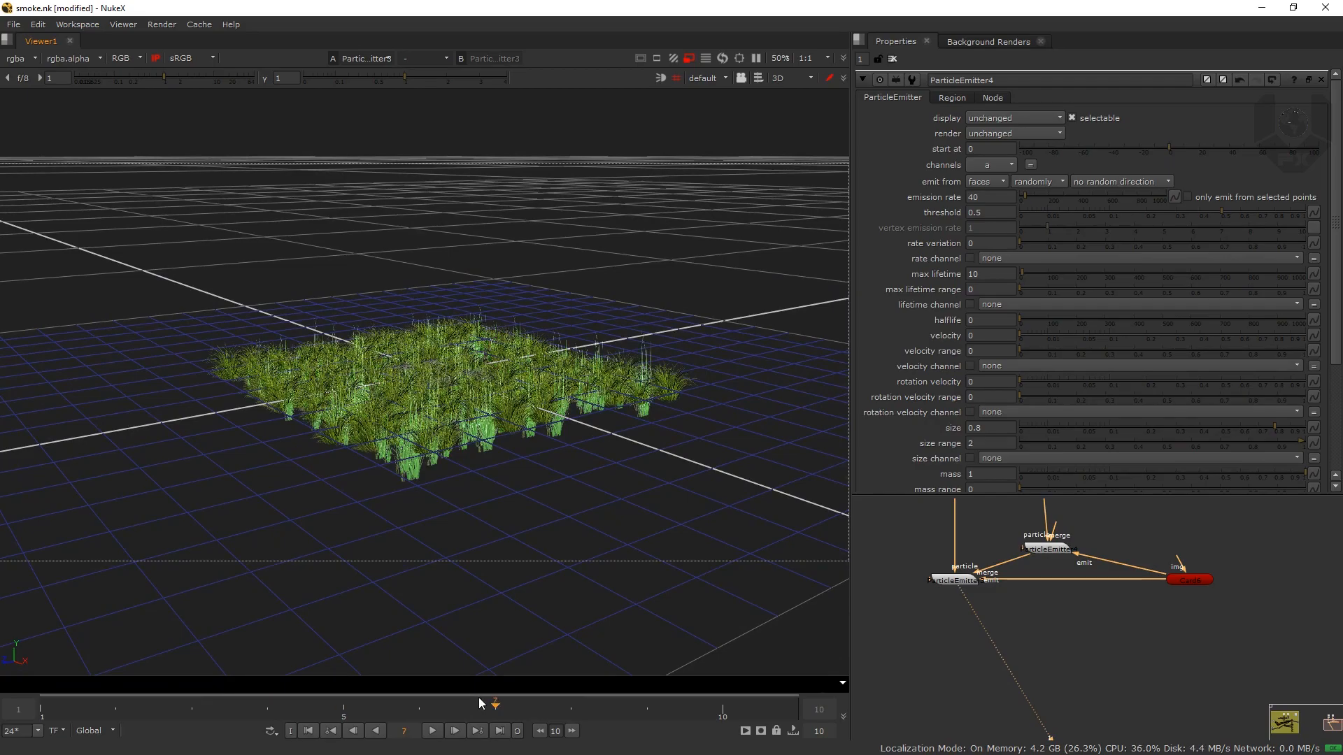
scroll(504, 314, "up", 5)
scroll(481, 413, "down", 4)
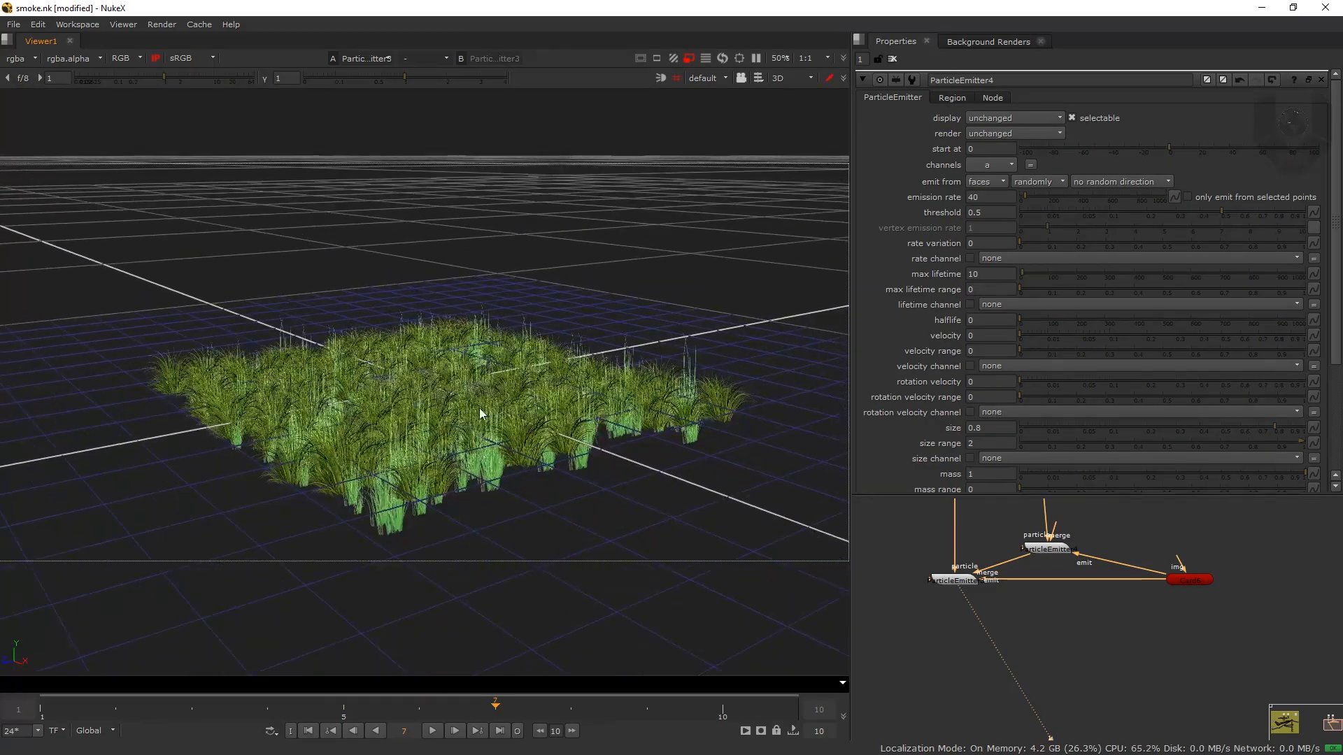
left_click_drag(481, 413, 297, 320)
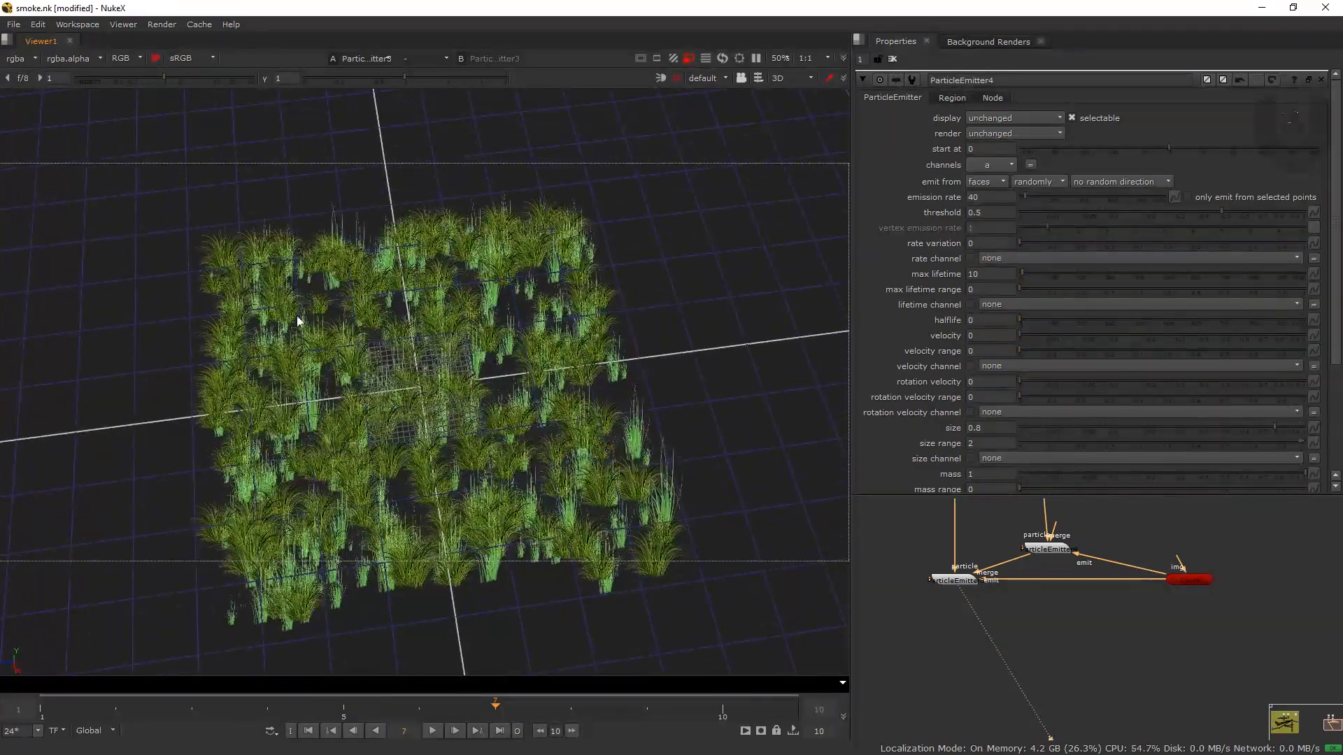
left_click_drag(1085, 564, 1017, 655)
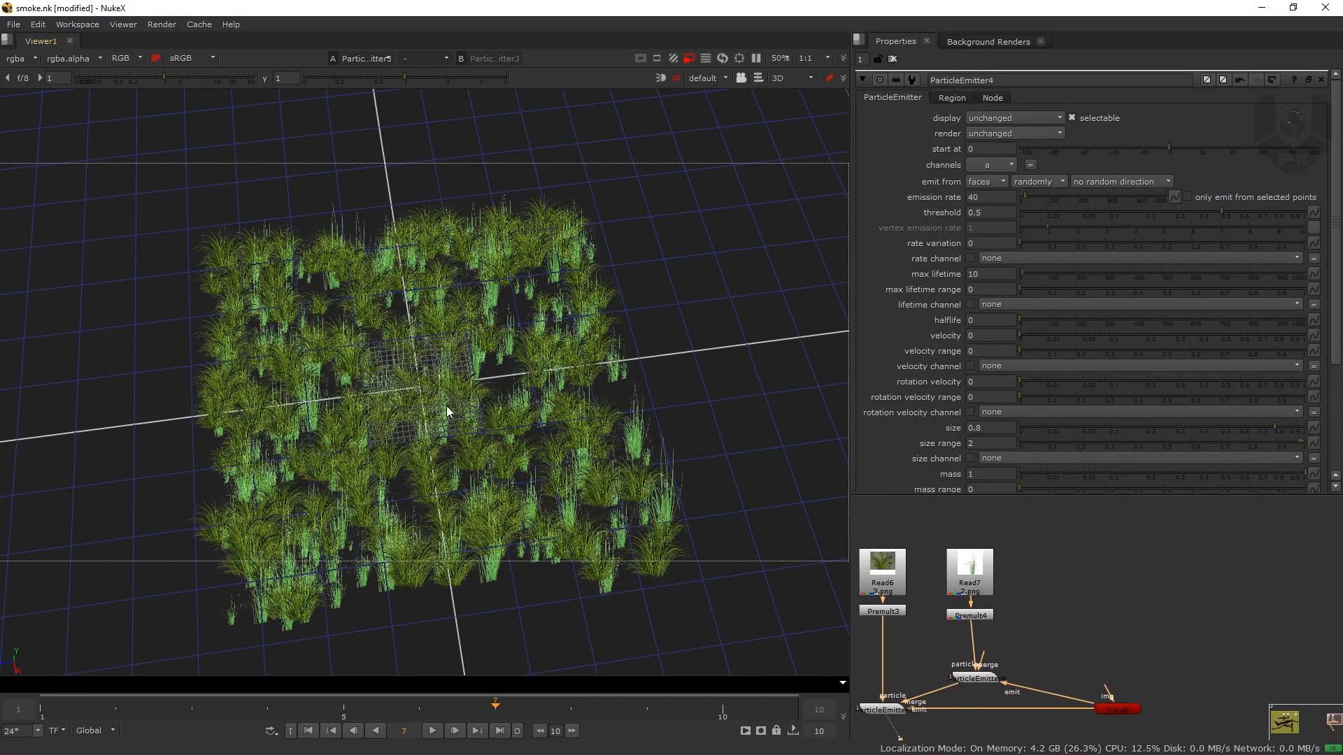
scroll(426, 448, "up", 6)
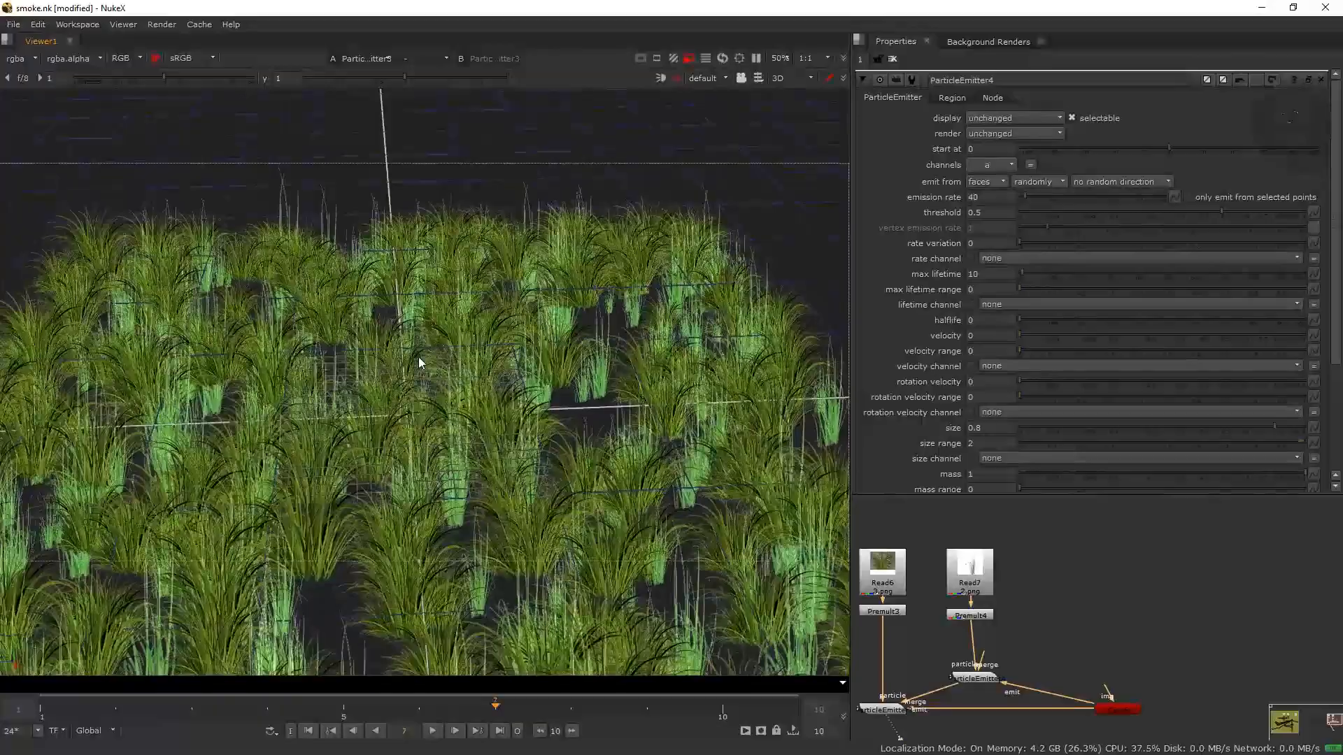
left_click_drag(420, 362, 449, 345)
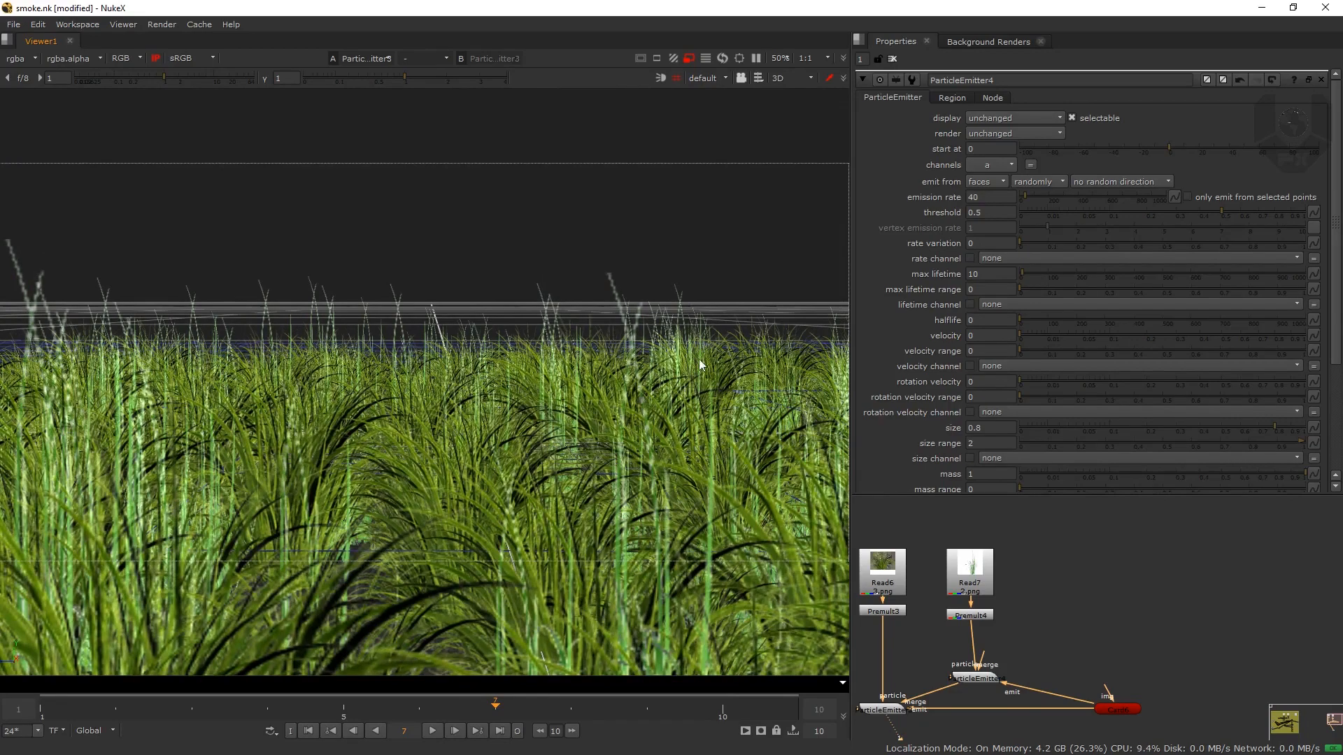
left_click_drag(617, 408, 486, 419)
Step: Add a ScanlineRender node and place it in the empty area below the particle emitters
left_click_drag(1060, 683, 1046, 549)
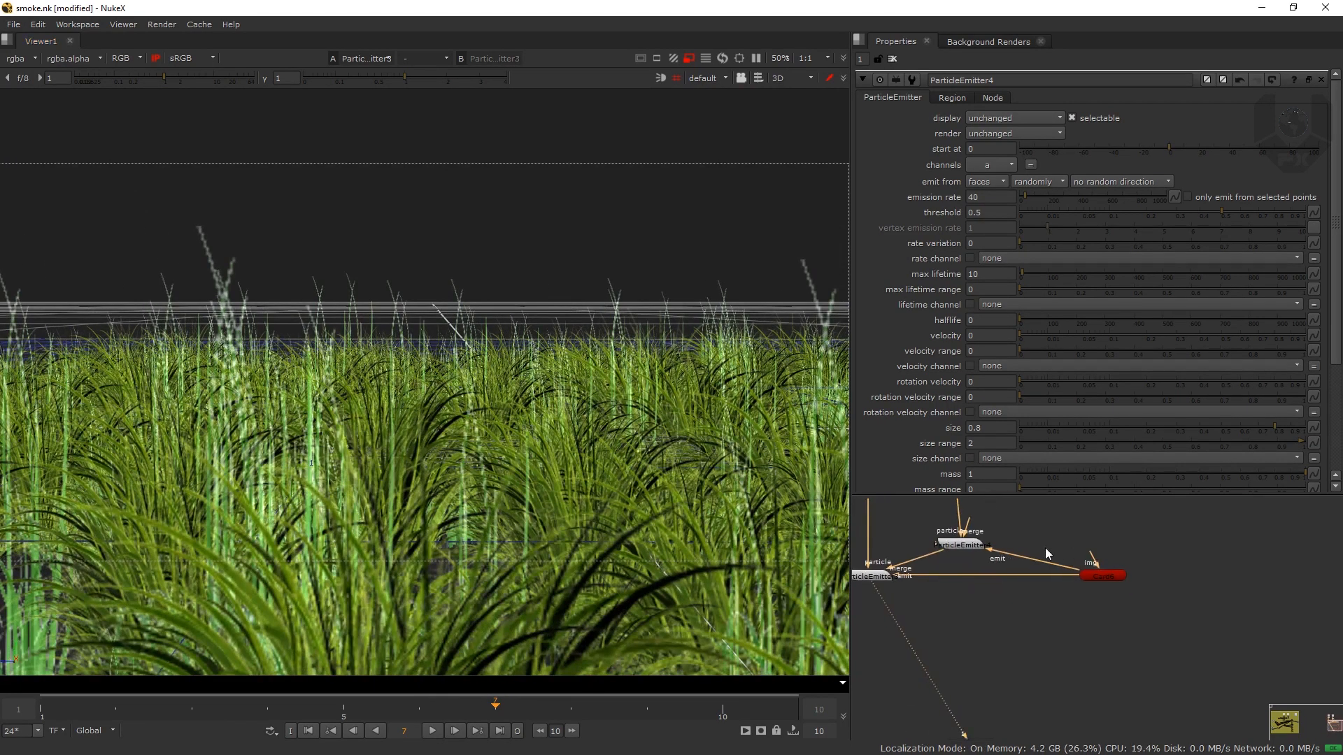
scroll(1045, 548, "down", 4)
left_click_drag(992, 620, 1074, 739)
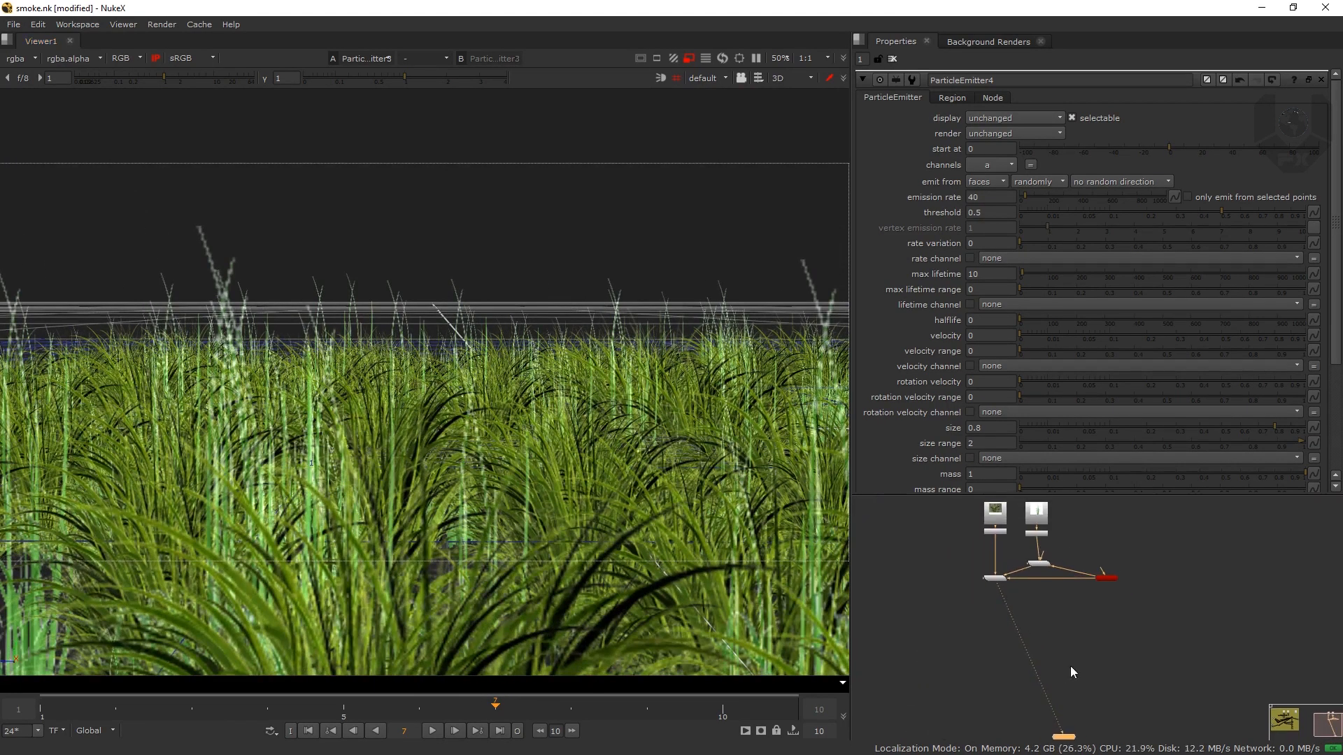
left_click_drag(1072, 614, 1009, 620)
scroll(1011, 619, "up", 2)
left_click(1055, 605)
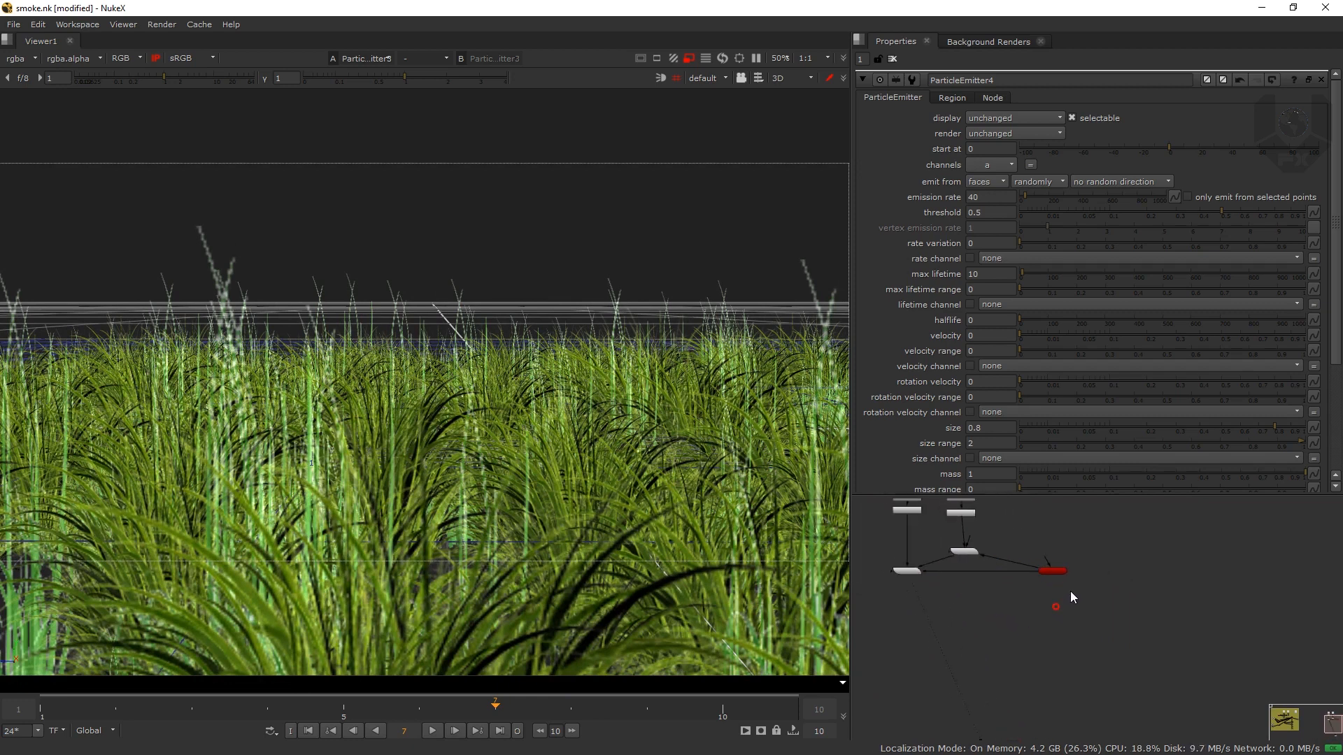
left_click(1090, 629)
key("Tab")
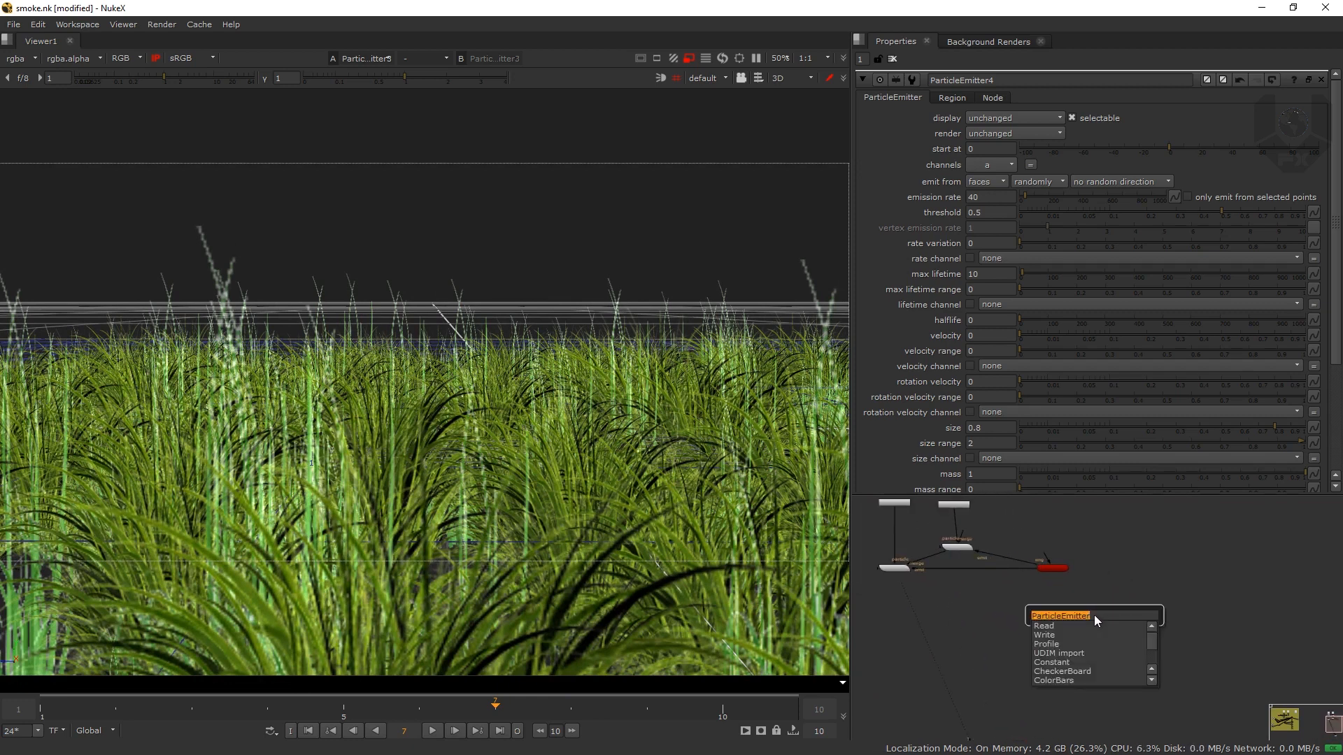
type("SCA")
key("Down")
key("Down")
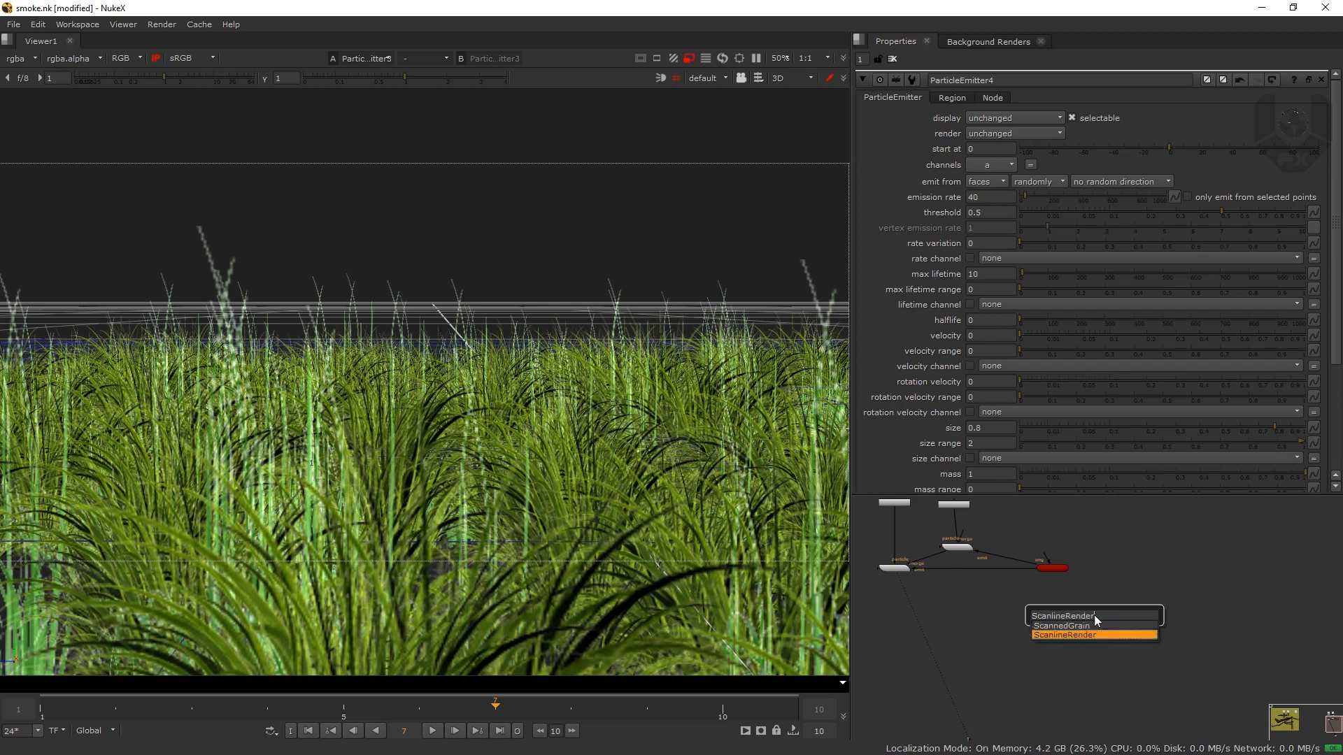
key("Return")
left_click_drag(1088, 630, 1047, 728)
Step: Add a Scene node and place it just above the ScanlineRender node
left_click(1050, 657)
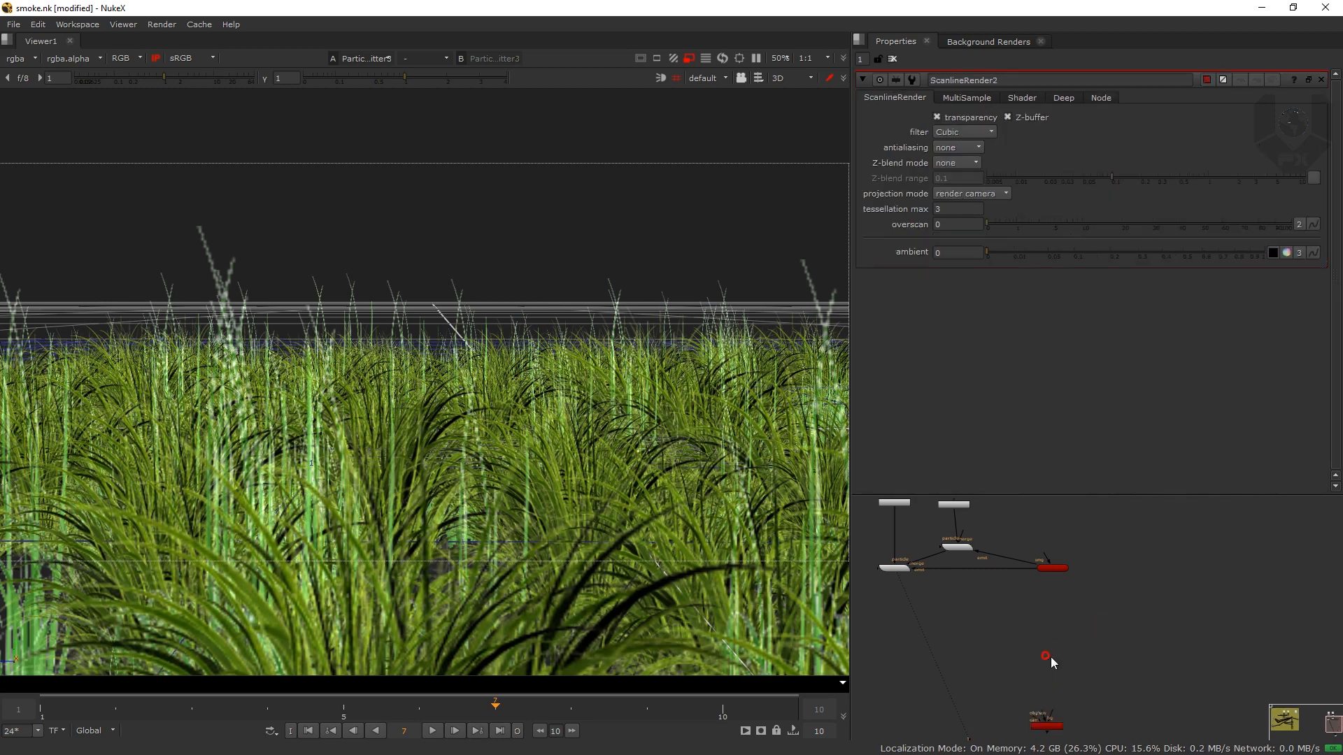
key("Tab")
type("SC")
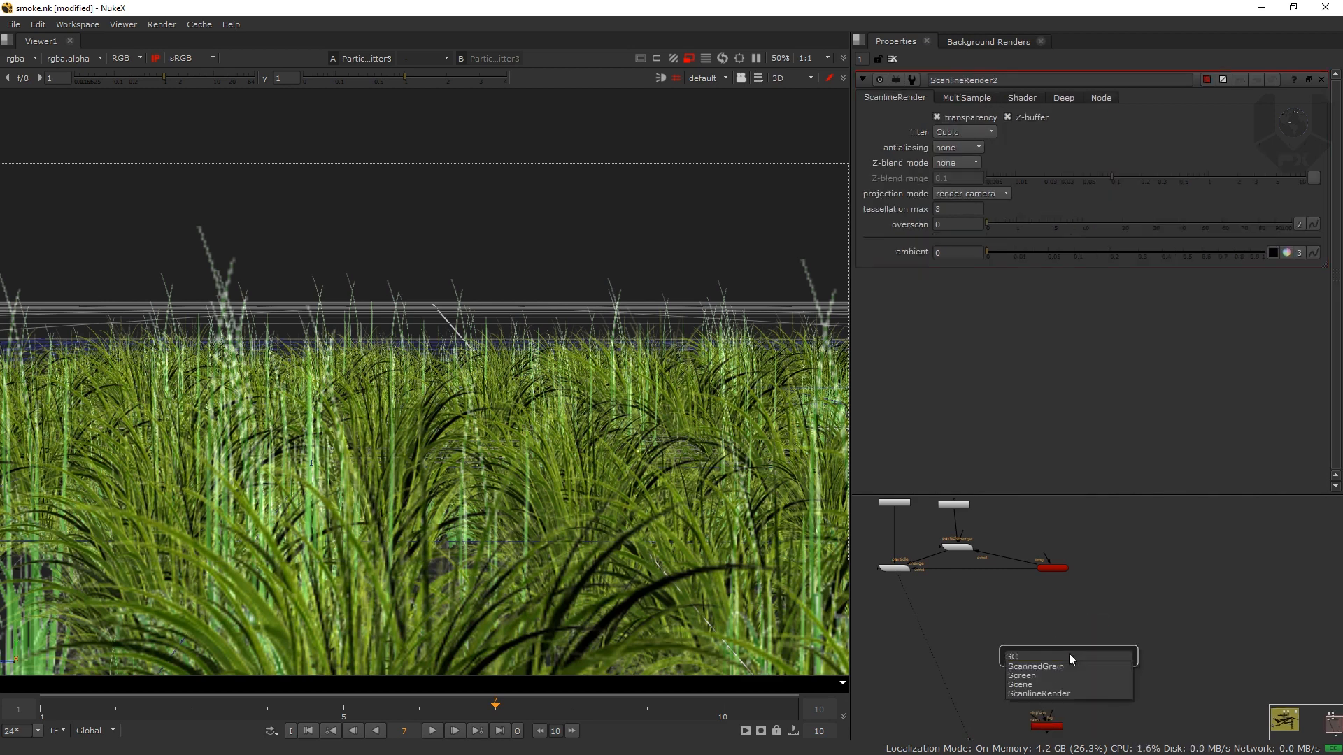
type("ene")
key("Return")
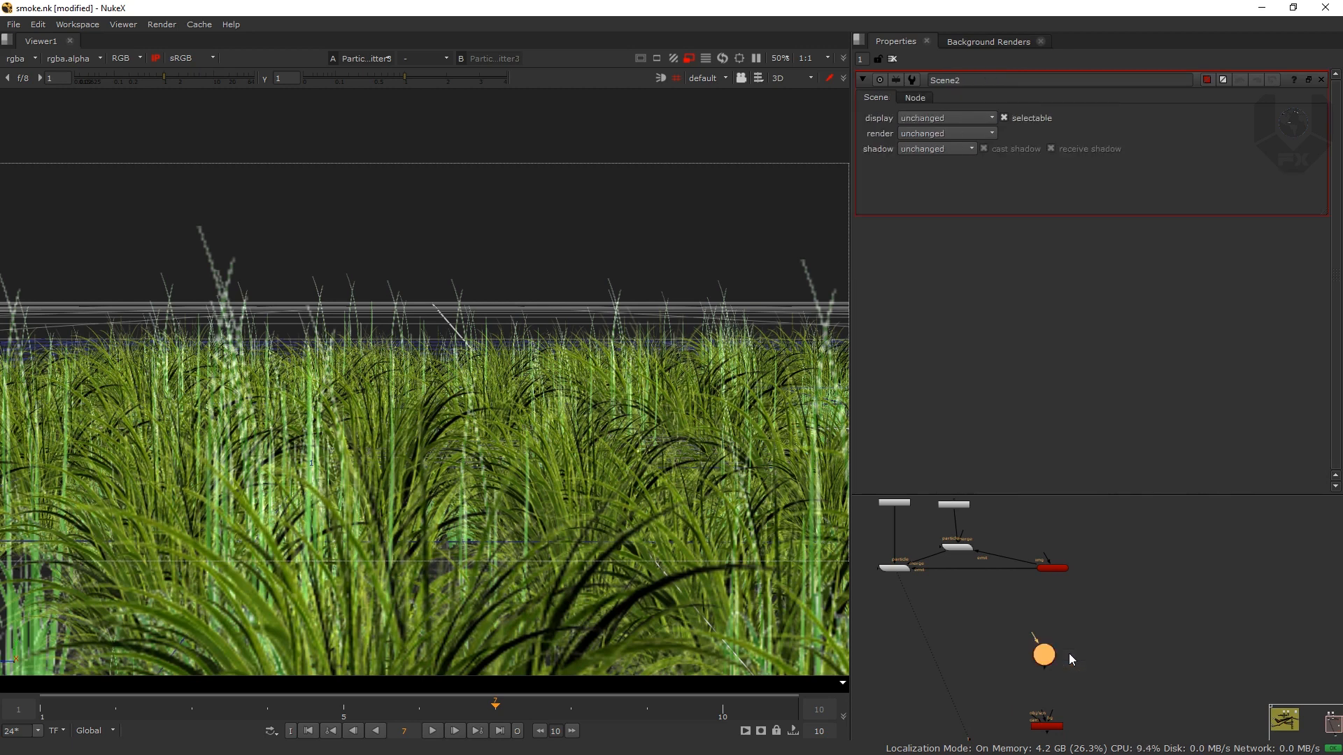
left_click_drag(1048, 654, 1047, 677)
Step: Add a Camera node above the Scene node
left_click(1070, 638)
key("Tab")
type("CAM")
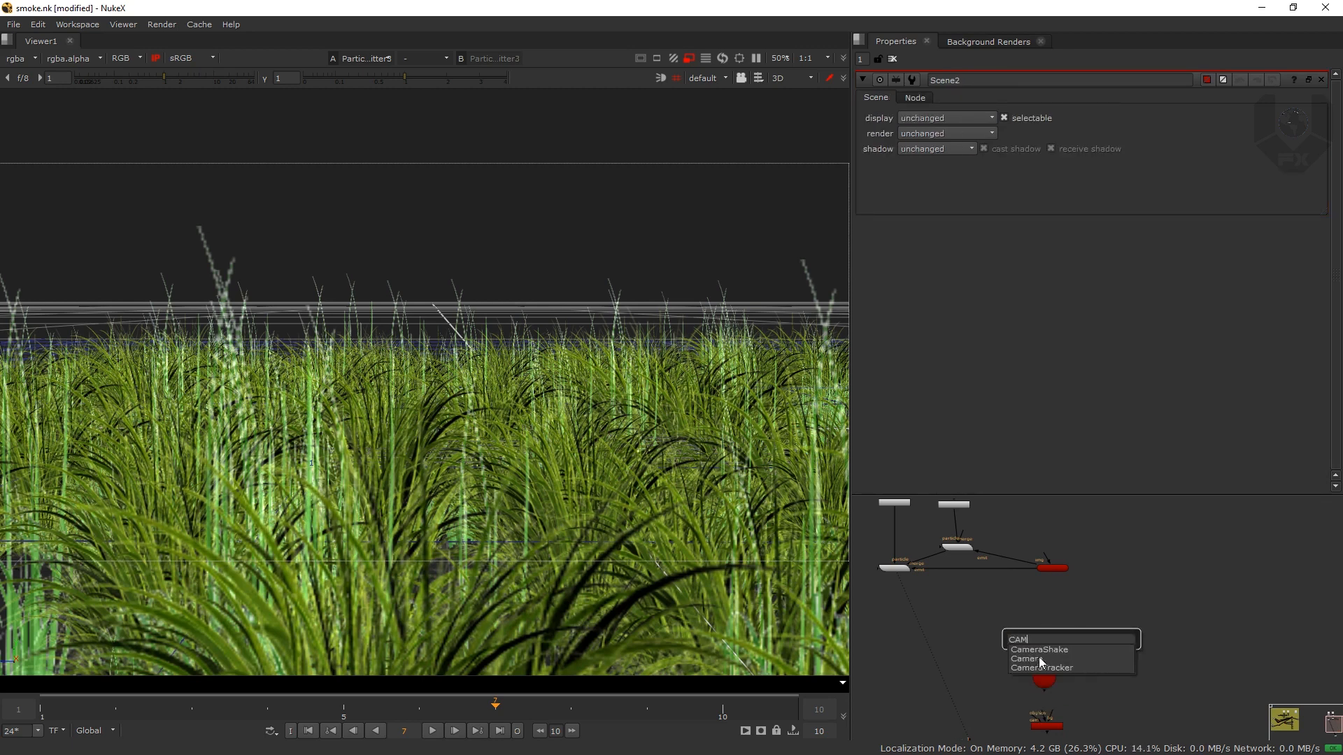
left_click(1038, 659)
left_click_drag(1052, 672, 1047, 623)
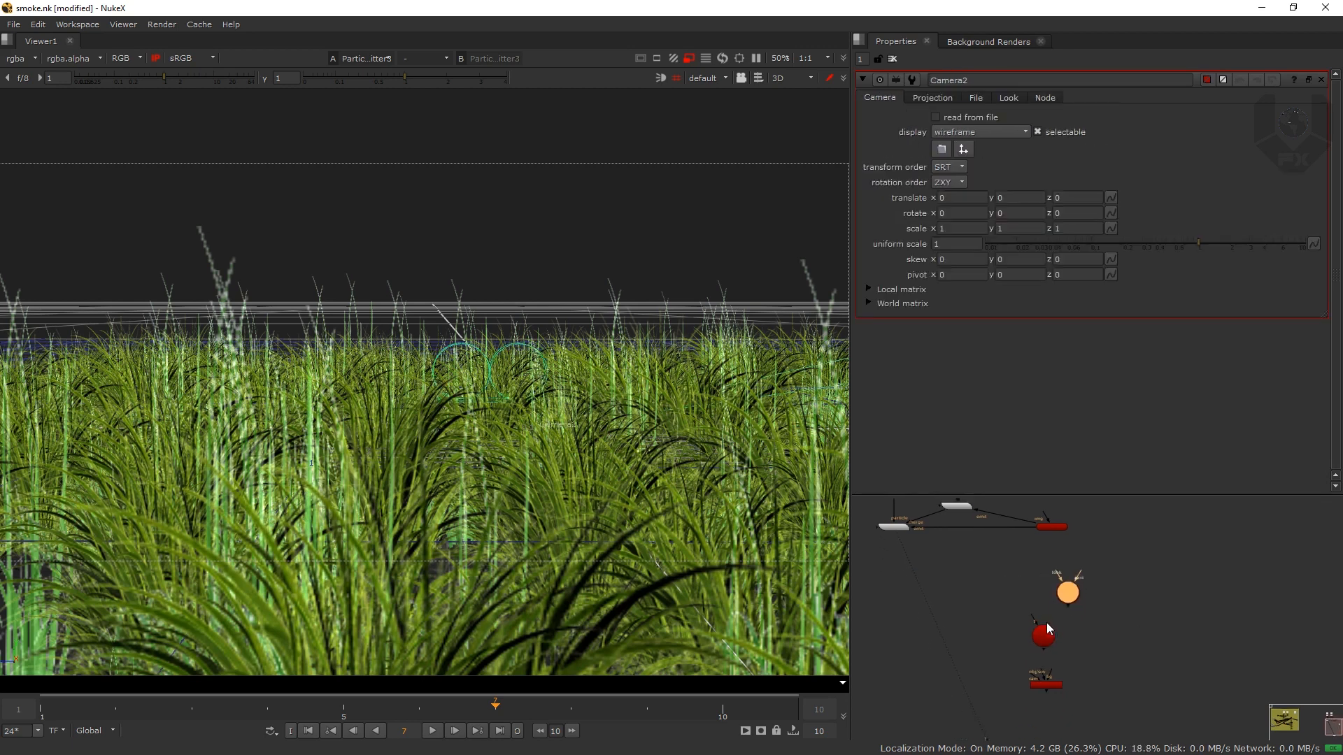
Step: Move the camera back along Z to about 10.67, outside the grass field, and check its placement from several angles
scroll(528, 445, "down", 8)
left_click_drag(536, 413, 546, 428)
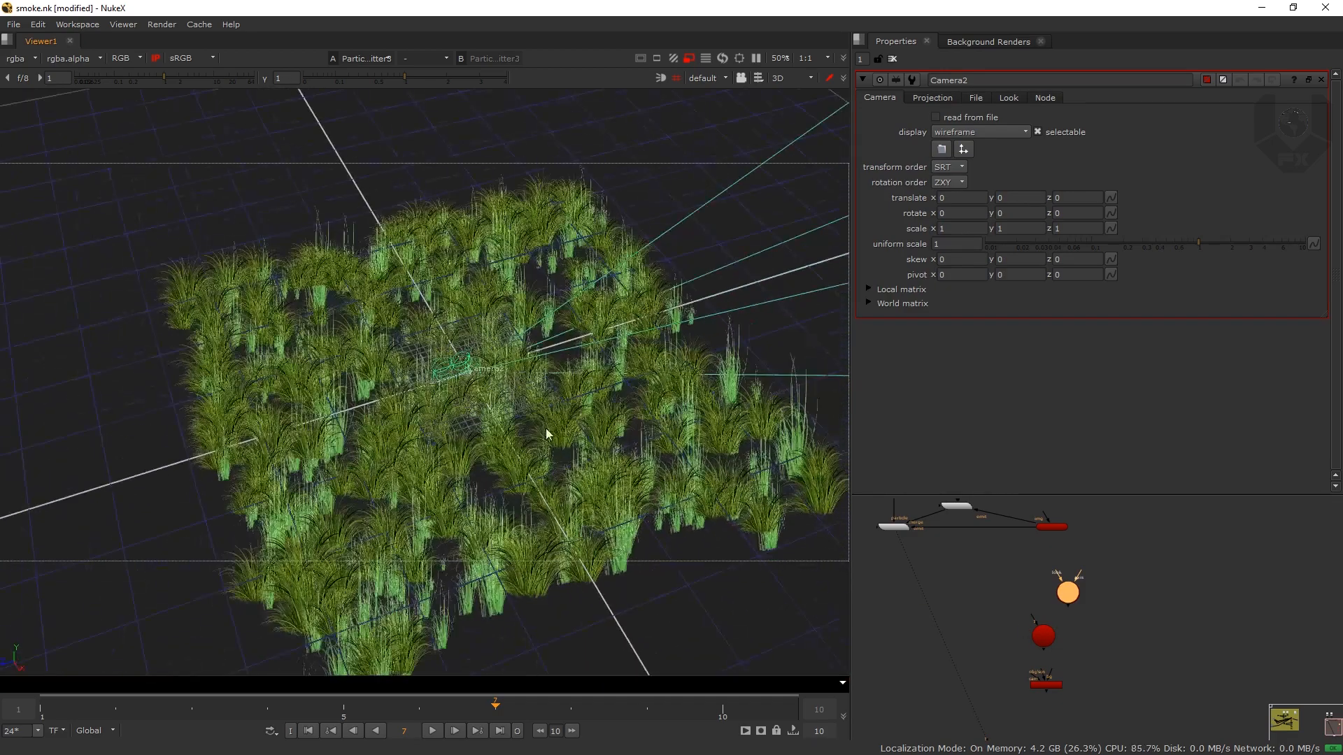
scroll(454, 435, "down", 5)
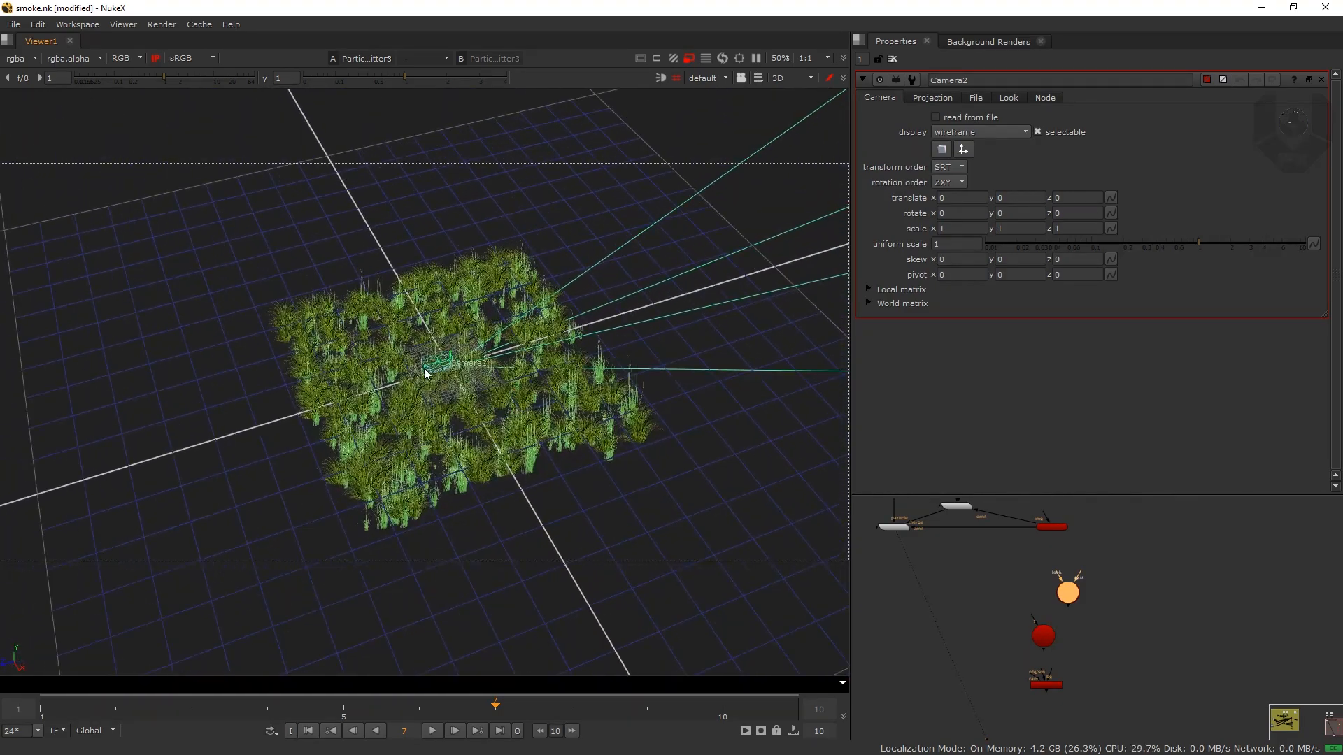
left_click_drag(425, 373, 480, 447)
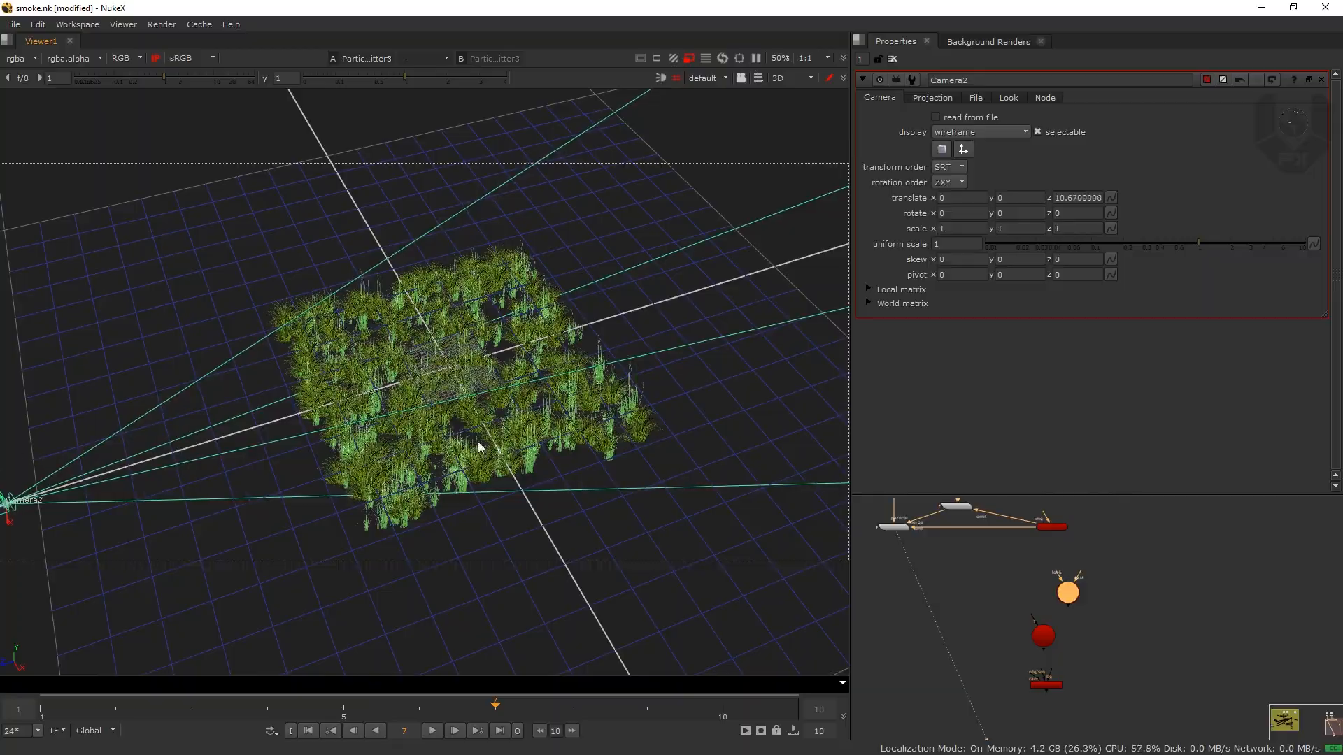
scroll(482, 446, "up", 8)
left_click_drag(570, 416, 713, 304)
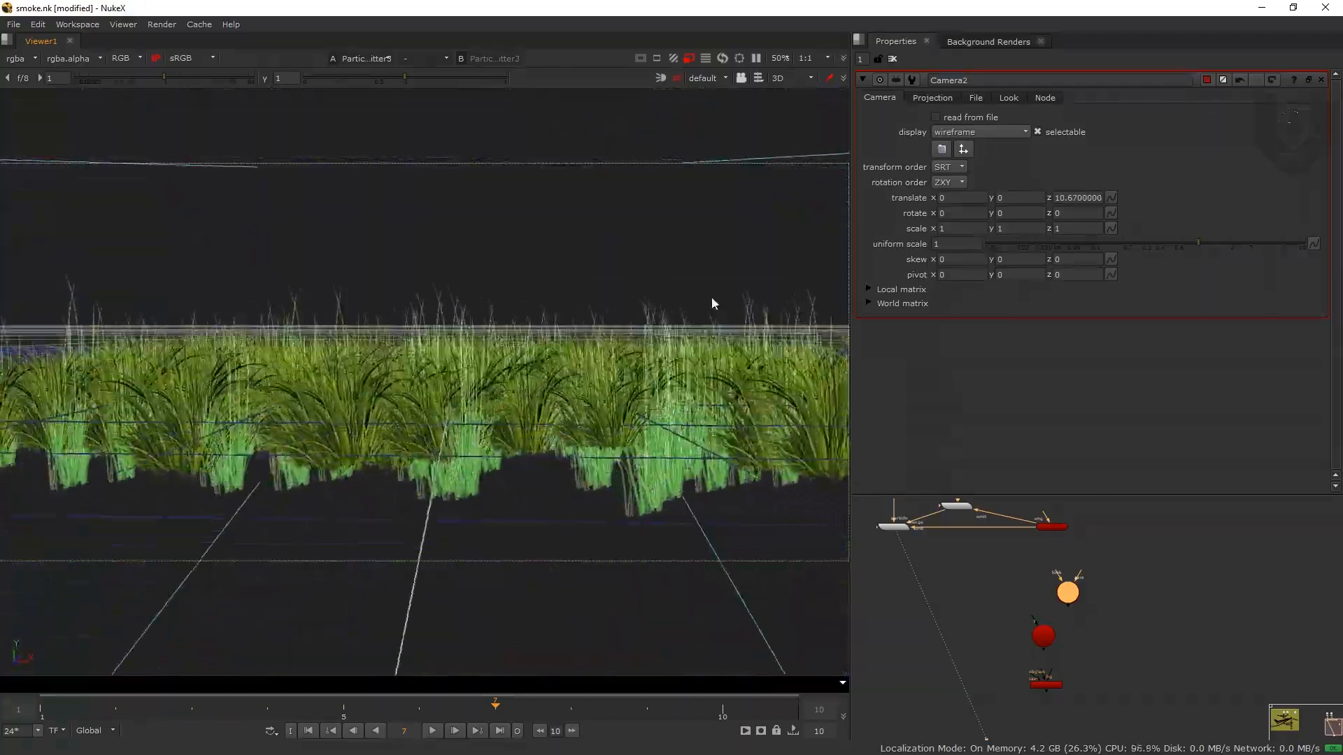
scroll(713, 304, "up", 10)
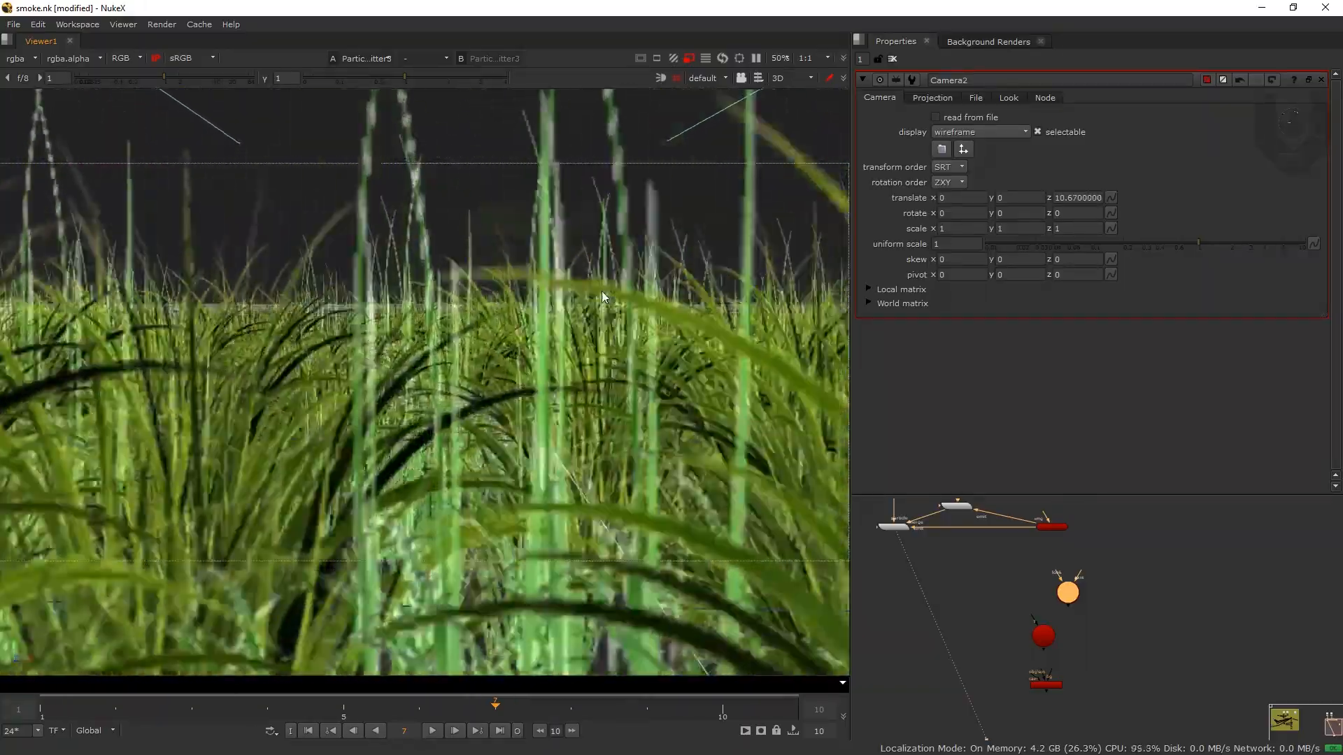
scroll(602, 292, "down", 8)
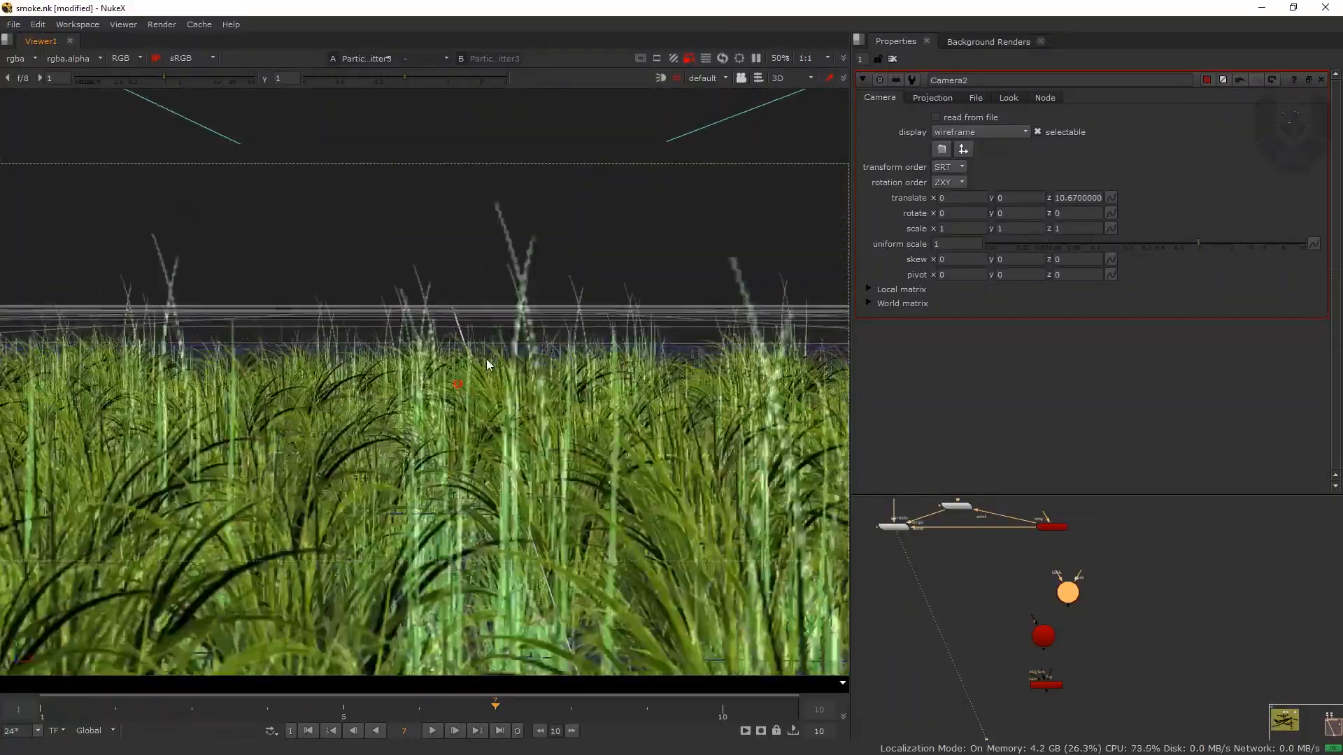
left_click_drag(487, 360, 343, 483)
left_click_drag(530, 404, 400, 457)
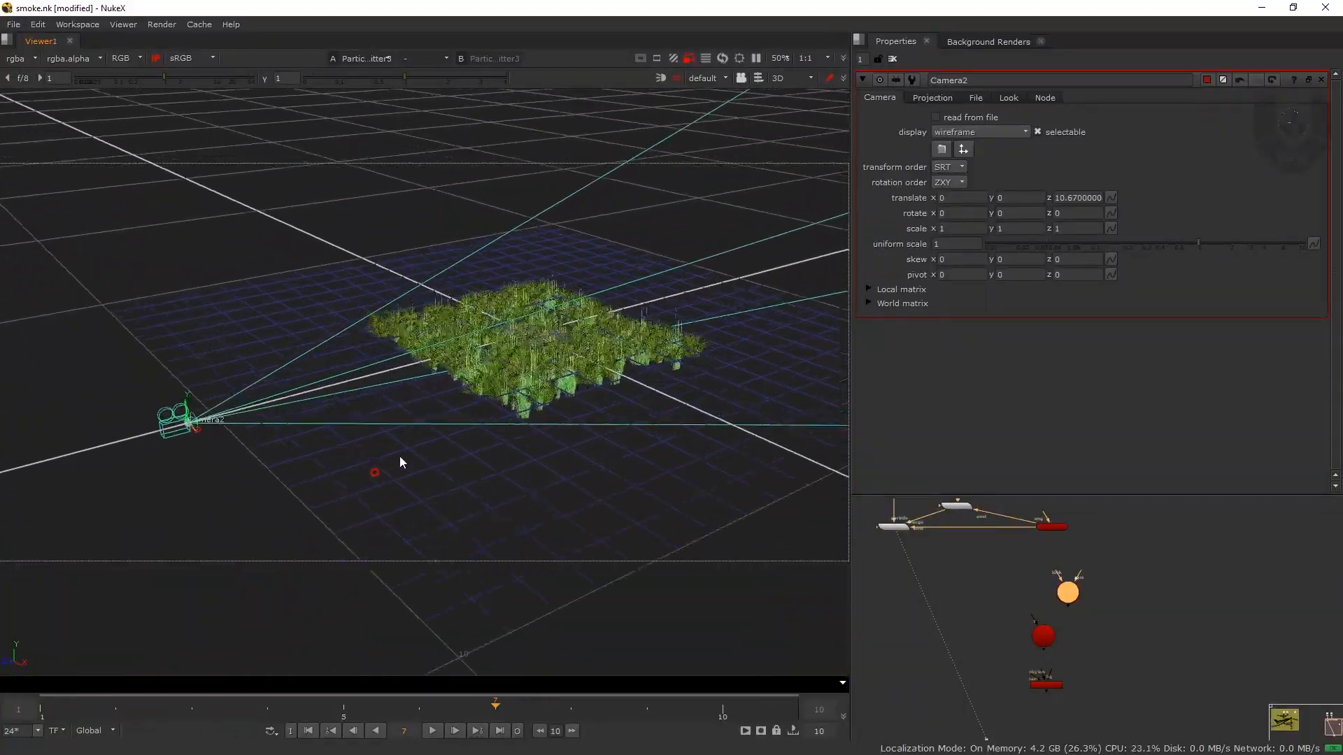
Step: Look through Camera2 in the viewer and lock the 3D view to that camera
left_click(705, 78)
left_click(719, 104)
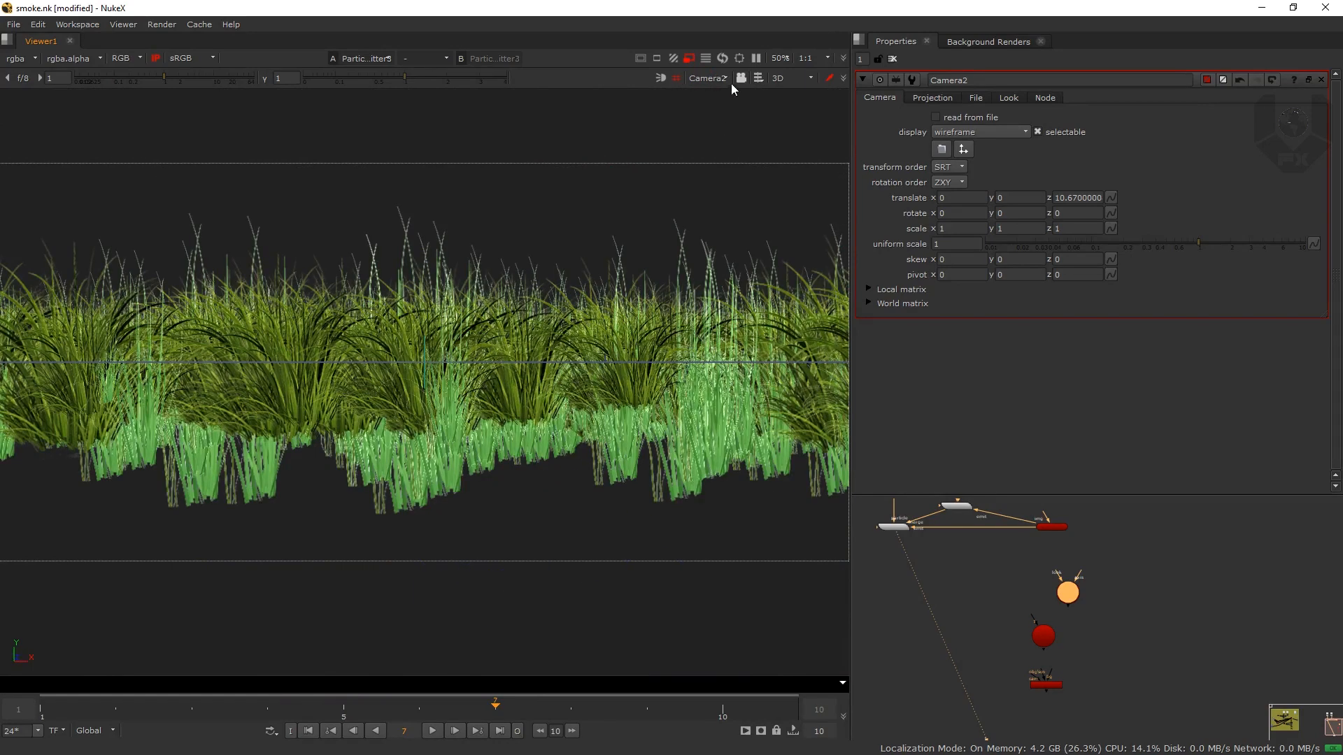
left_click(742, 78)
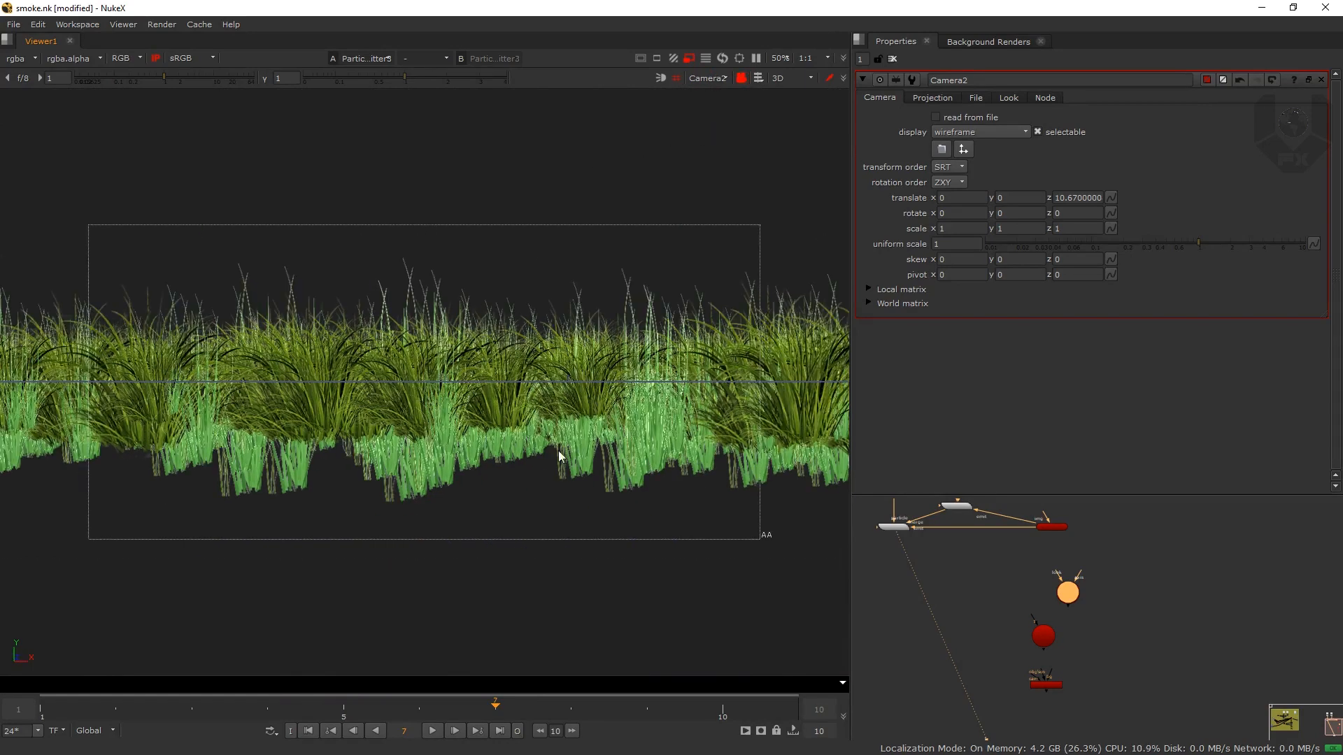
Step: Connect the Scene and Camera2 nodes to the ScanlineRender's obj/scn and cam inputs, and show the ScanlineRender in the viewer
left_click_drag(1071, 591, 1053, 584)
scroll(1047, 657, "up", 3)
left_click_drag(1025, 657, 1053, 632)
left_click(1074, 631)
key("1")
scroll(1030, 646, "down", 2)
scroll(1055, 632, "up", 2)
left_click_drag(1063, 575, 1062, 587)
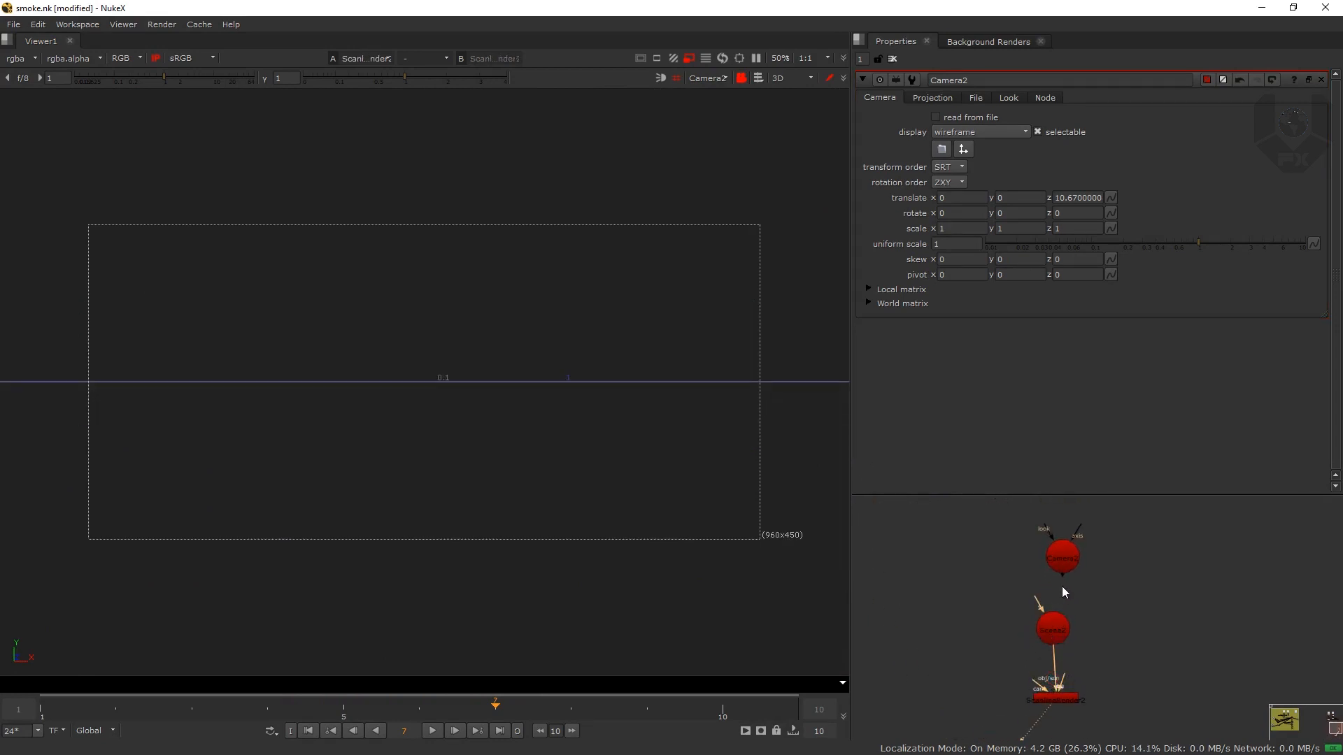
left_click_drag(967, 641, 1058, 699)
Step: Show the lower merged ParticleEmitter in the viewer and switch from Camera2 to the default 3D view
left_click_drag(970, 621, 924, 676)
left_click_drag(980, 591, 1006, 655)
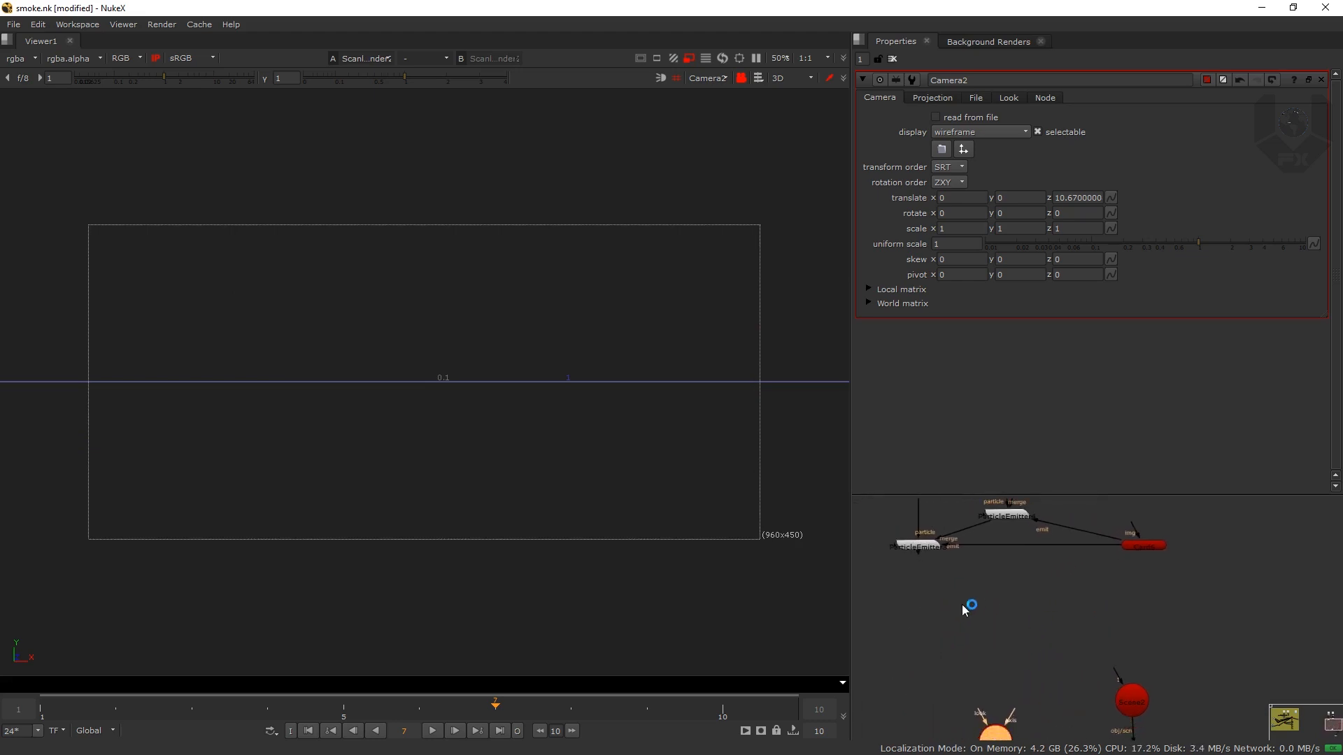
left_click(917, 553)
key("1")
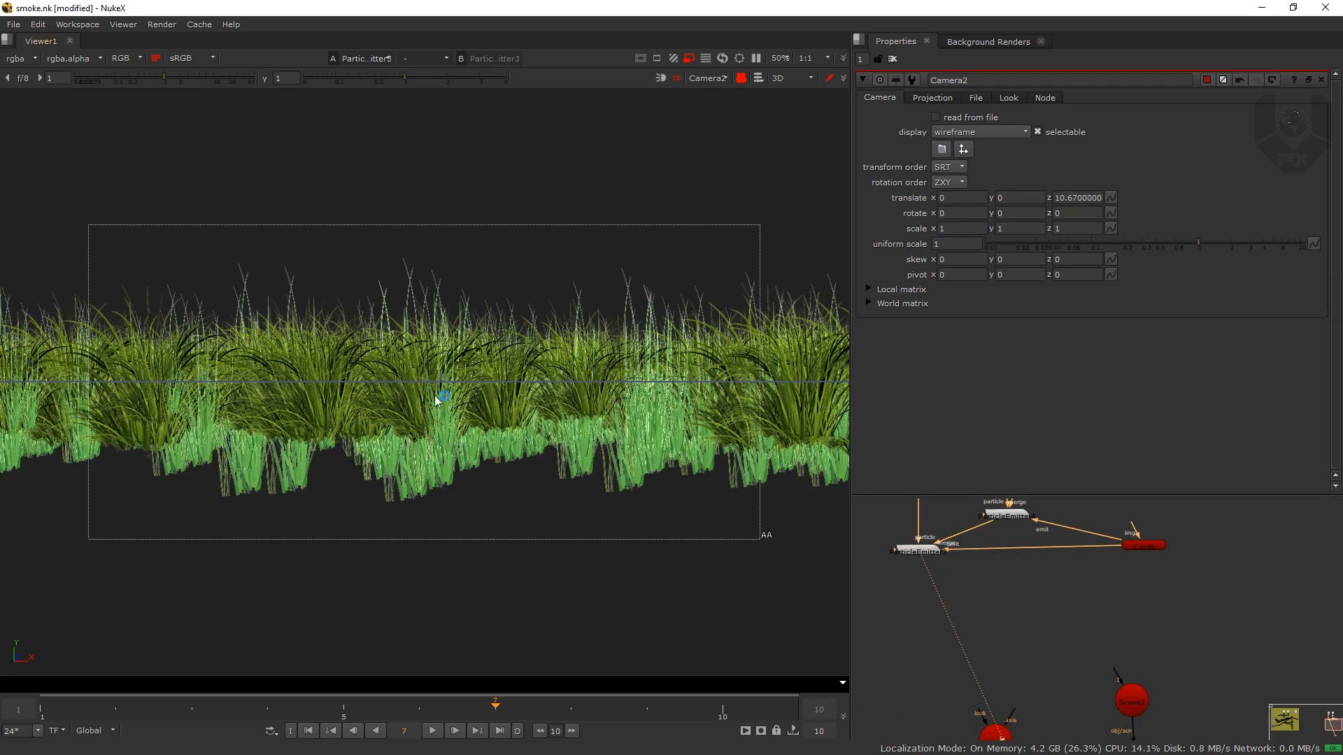
left_click(723, 79)
left_click(729, 92)
Step: Unlock the 3D view from the camera and examine the grass field and camera placement from several angles
left_click_drag(435, 417, 532, 361)
left_click_drag(576, 281, 421, 358)
mouse_move(518, 316)
left_mouse_down()
mouse_move(465, 409)
mouse_move(530, 322)
left_mouse_up()
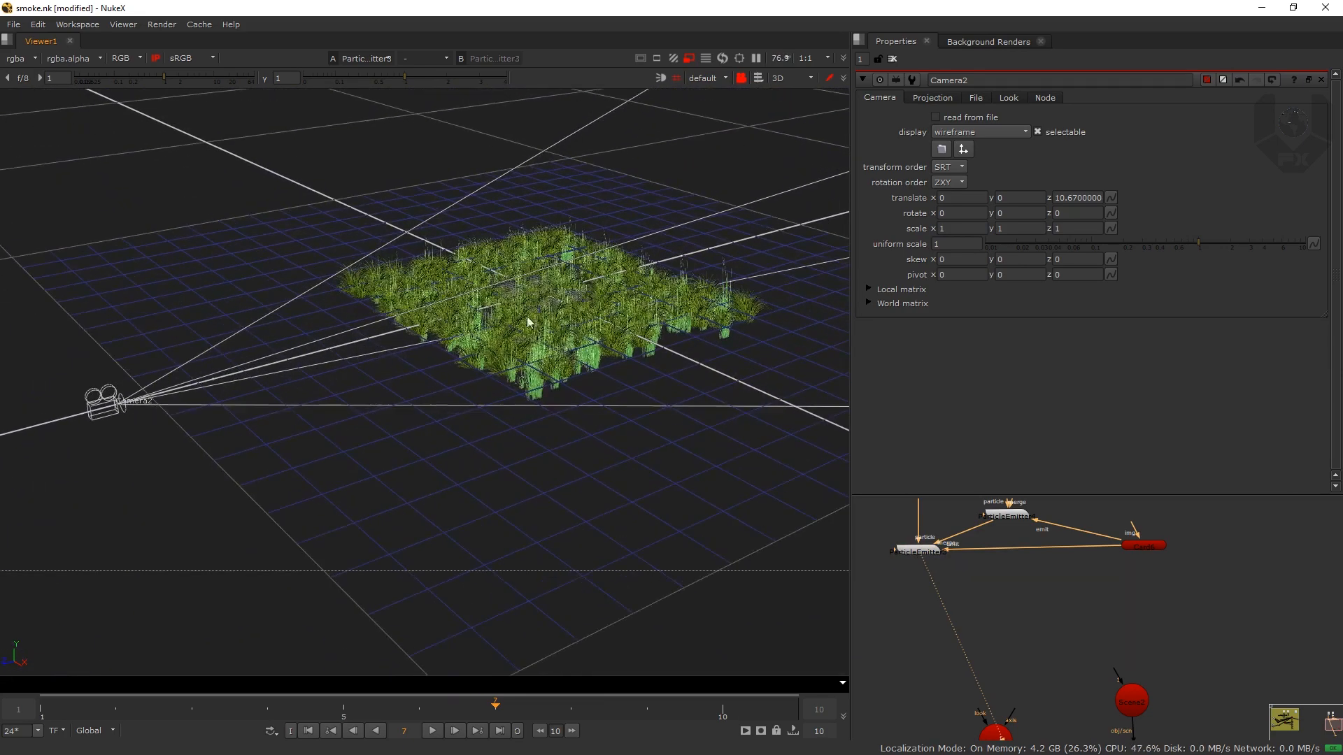
left_click(741, 79)
left_click_drag(435, 426, 791, 393)
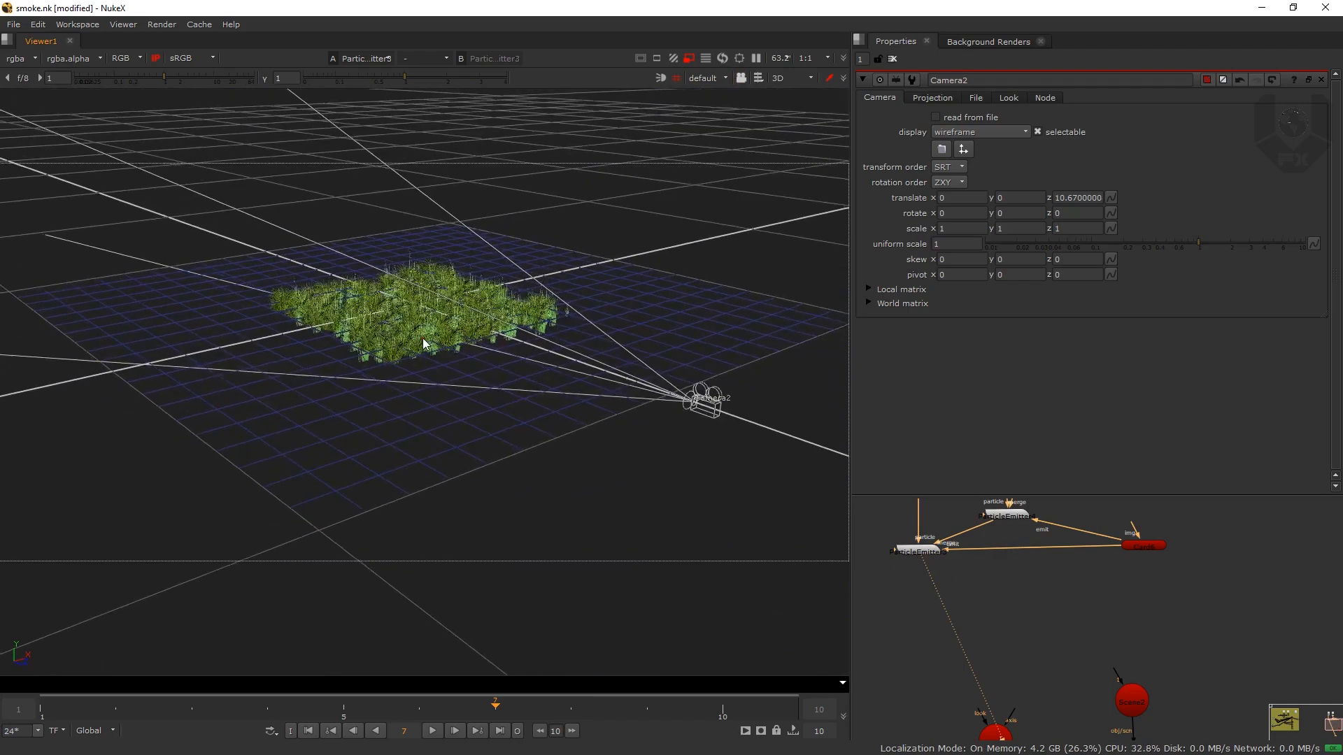
left_click_drag(423, 343, 443, 420)
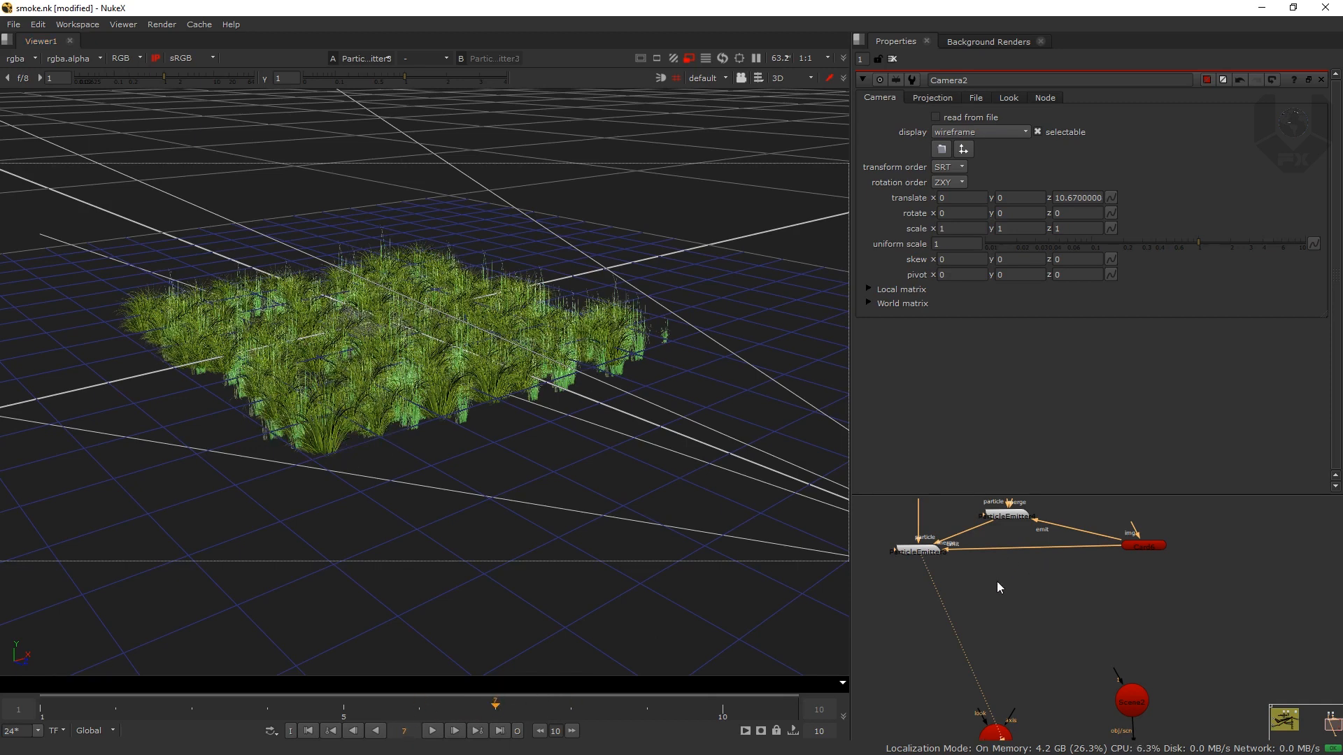
Step: Add a ParticleToGeo node and insert it directly below the lower merged ParticleEmitter, ahead of the viewer
scroll(999, 586, "up", 1)
left_click_drag(998, 587, 1048, 621)
left_click(1019, 638)
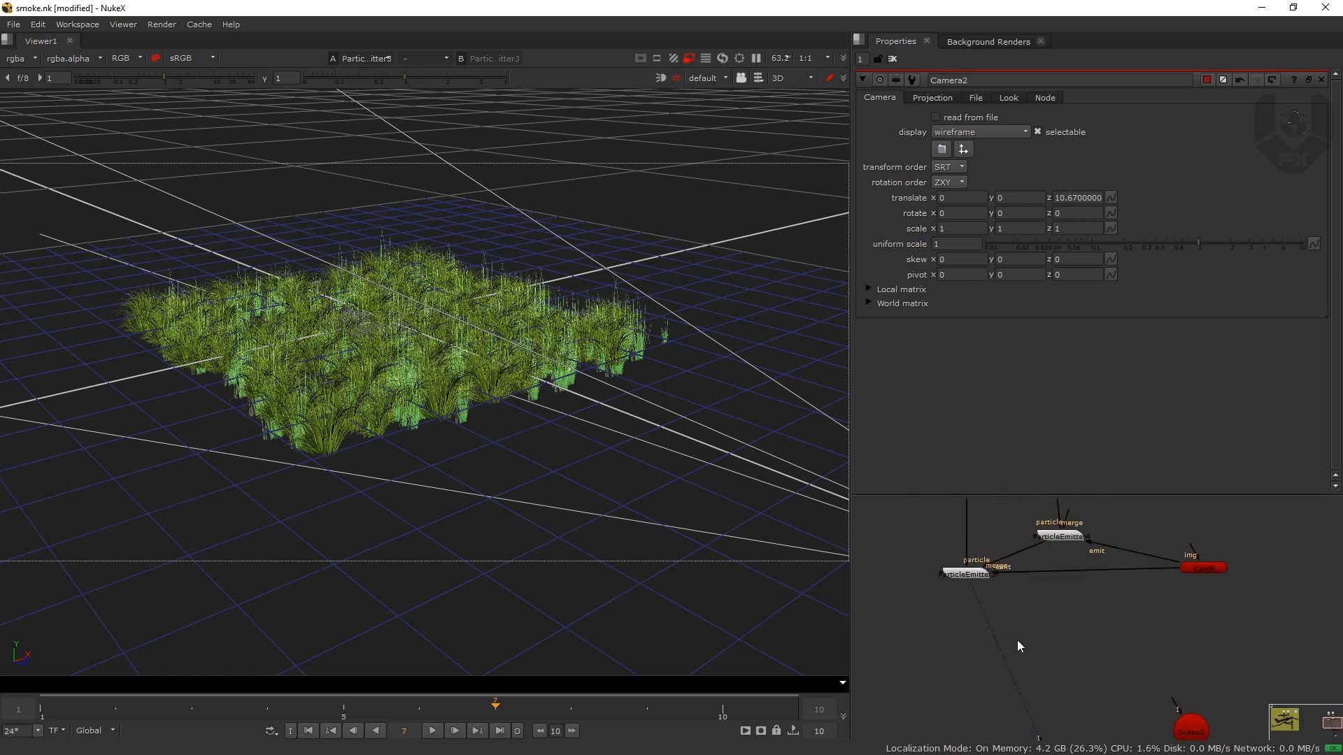
key("Tab")
type("PAR")
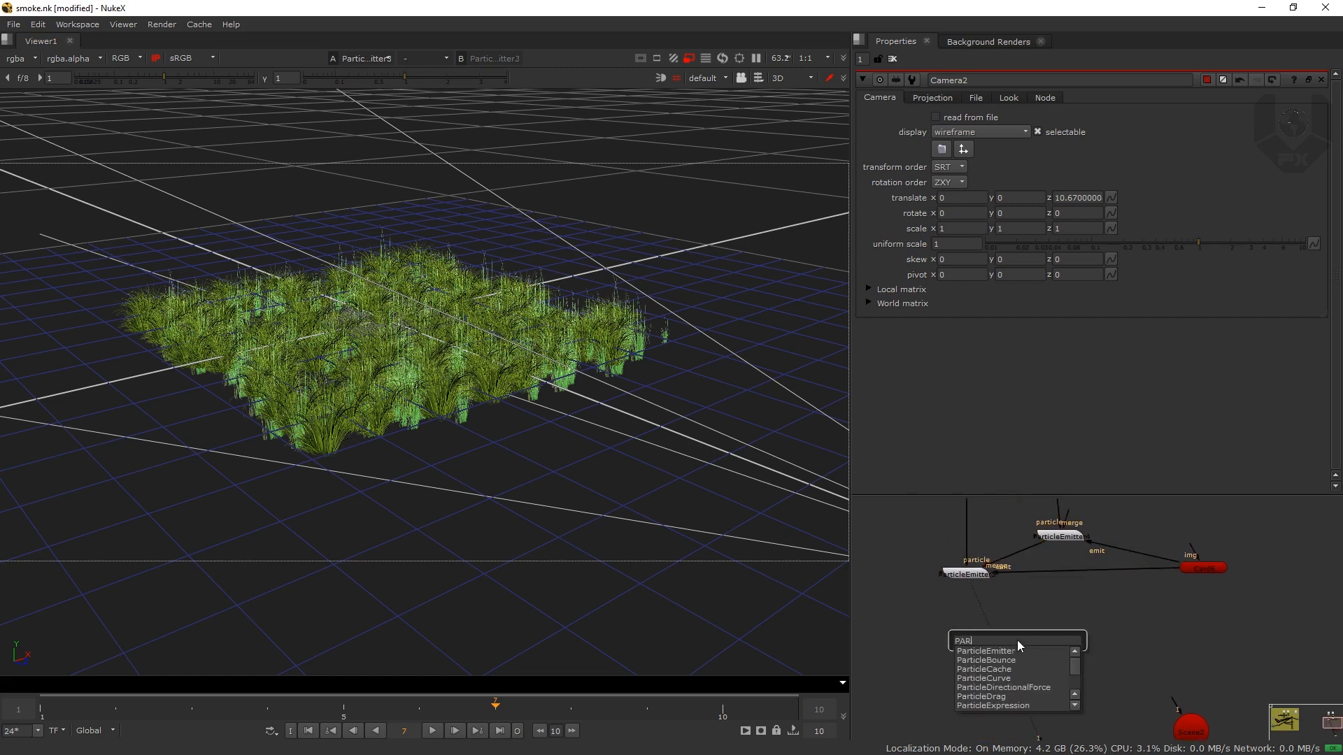
key("Down")
key("Down")
key("Down")
key("Down")
key("Down")
key("Down")
key("Down")
key("Down")
key("Down")
key("Down")
key("Down")
key("Down")
key("Down")
key("Down")
key("Down")
key("Down")
key("Down")
key("Down")
key("Down")
key("Down")
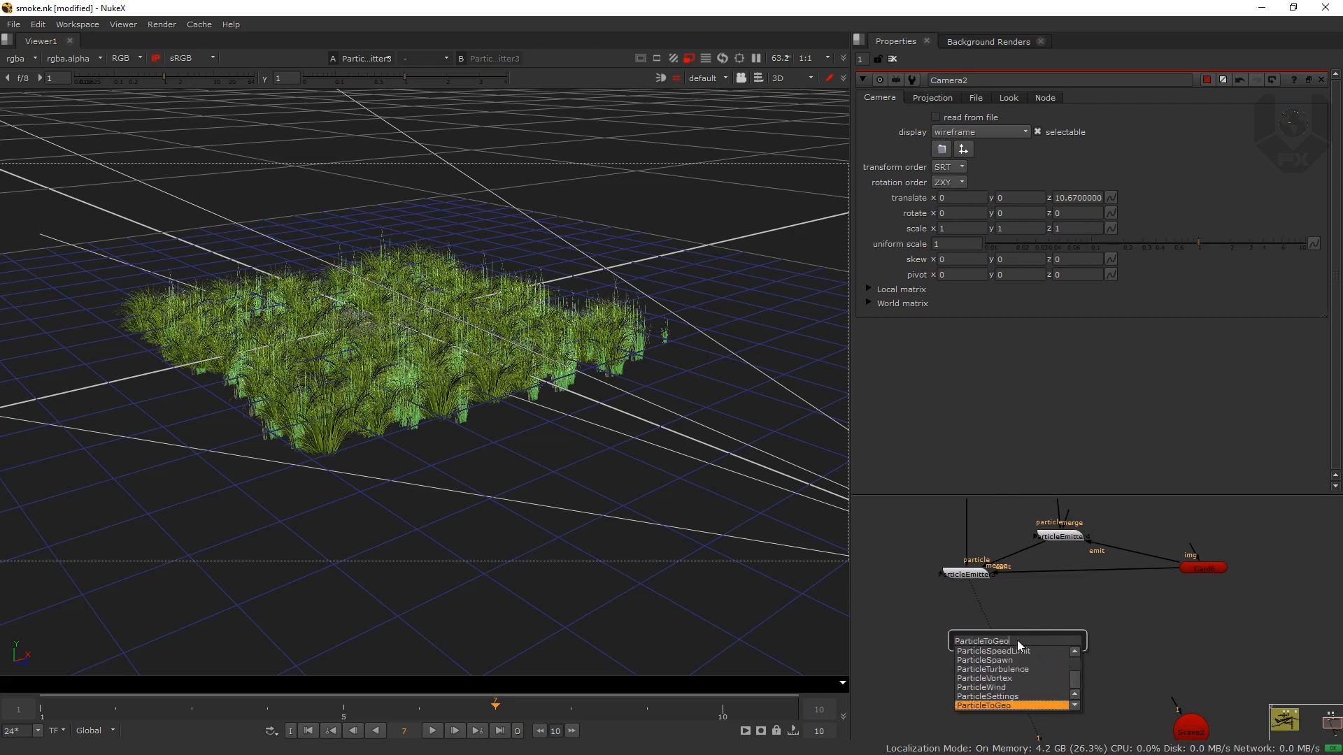
key("Return")
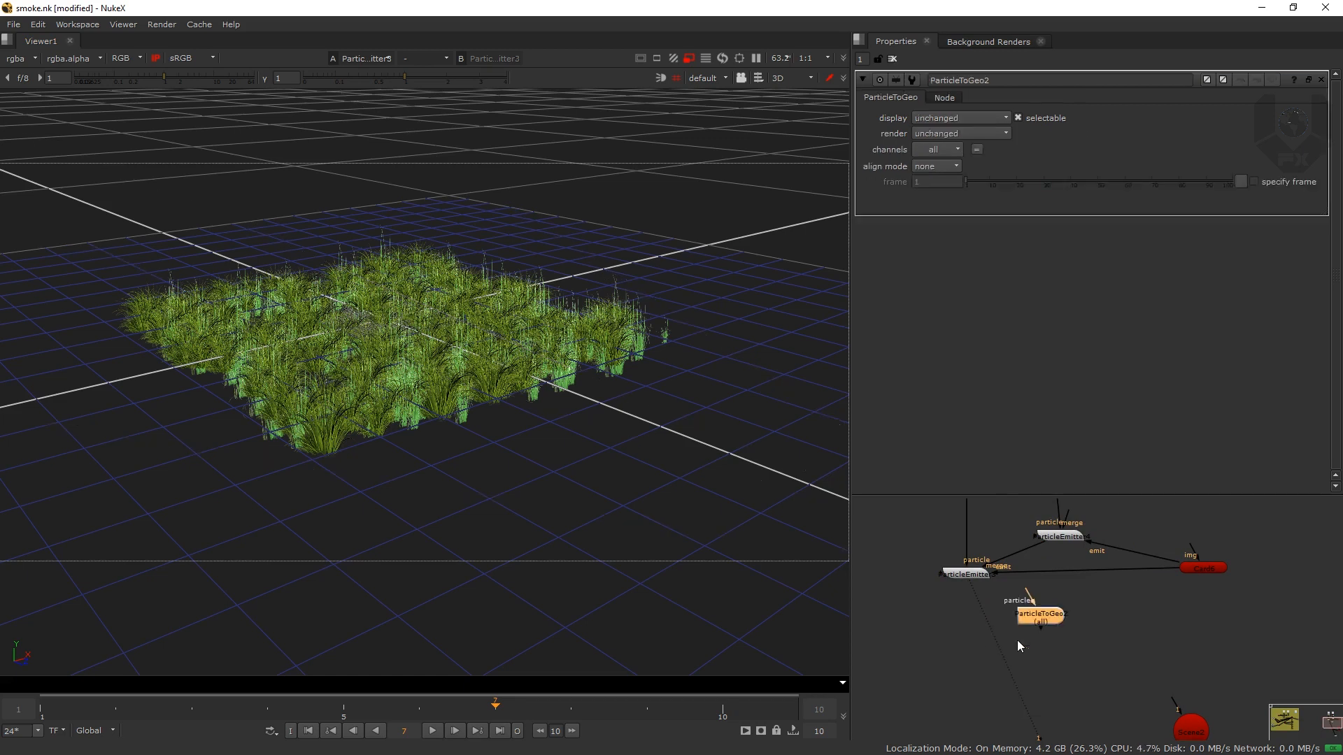
left_click_drag(1036, 615, 970, 614)
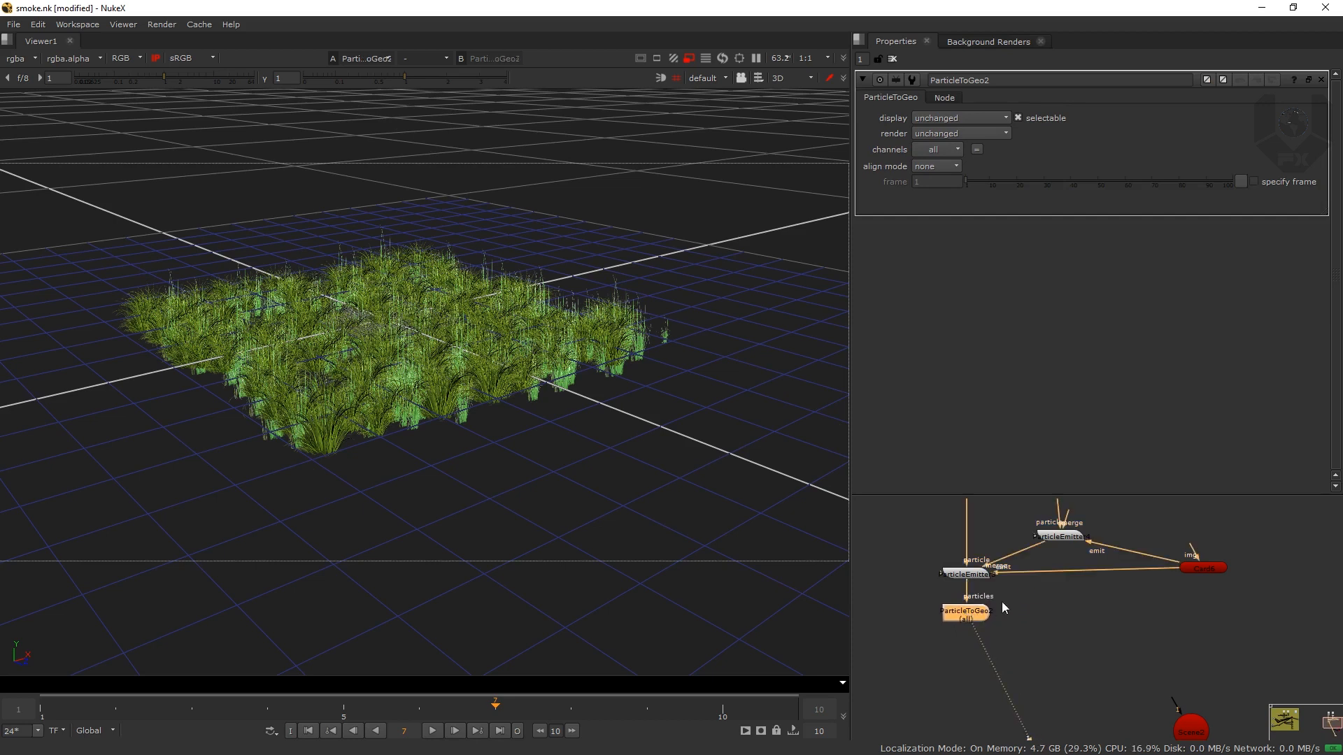
Step: Enable specify frame on the ParticleToGeo node, set the frame to 7, and examine the frozen grass field
left_click(1253, 181)
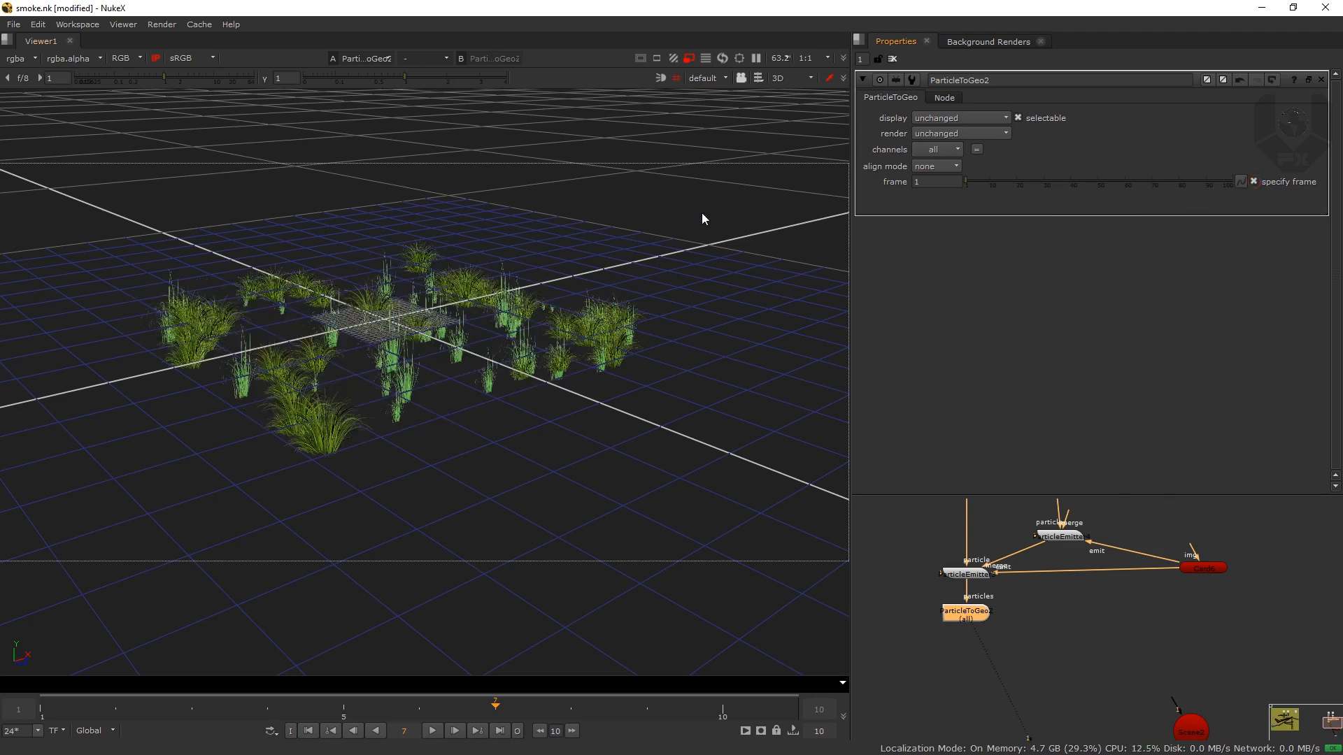
left_click(926, 184)
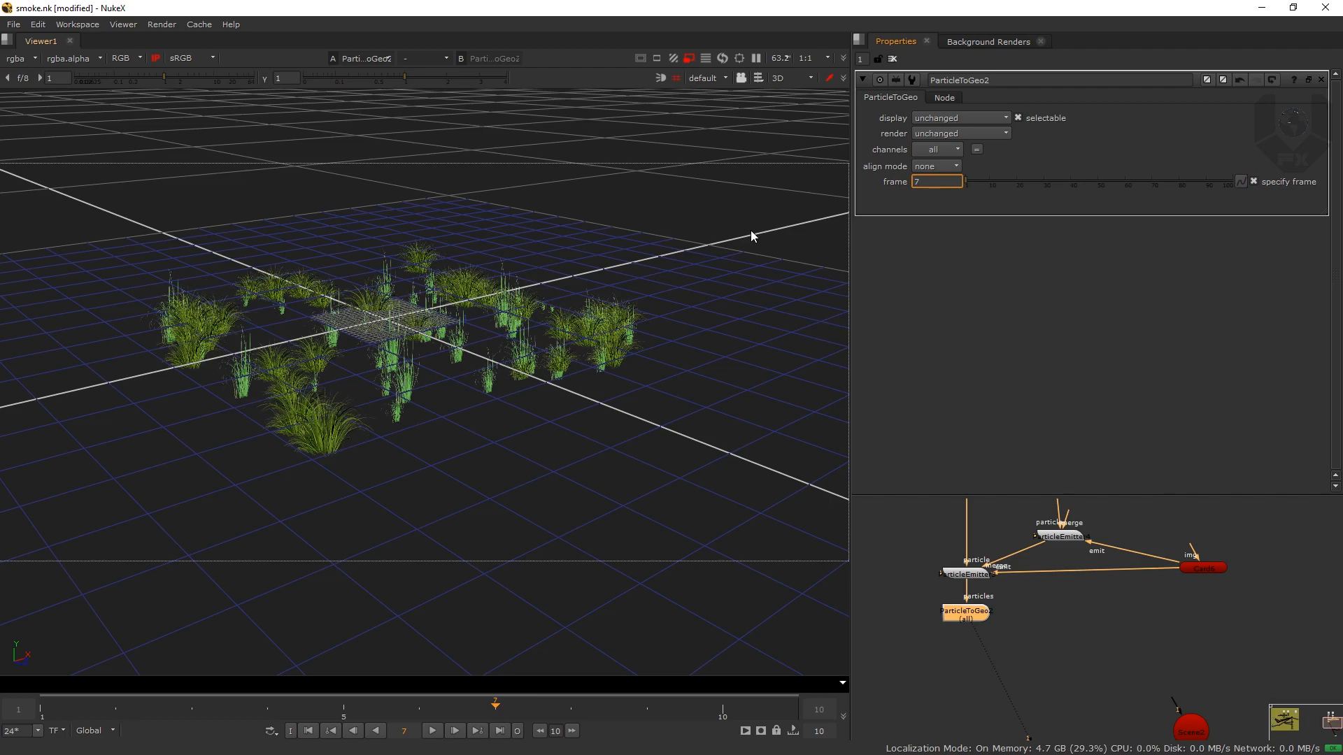
type("7")
key("Return")
left_click(526, 439)
scroll(576, 396, "up", 2)
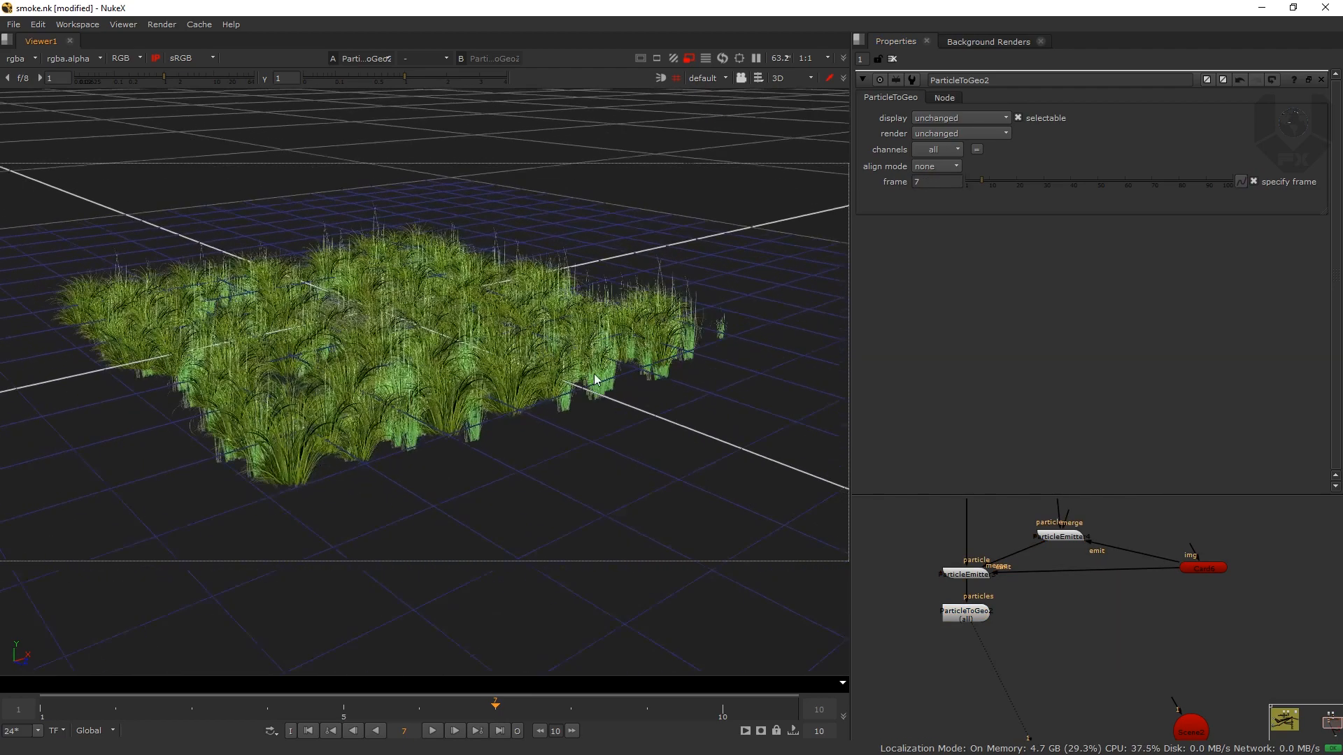
left_click_drag(587, 383, 511, 465)
mouse_move(495, 711)
left_mouse_down()
mouse_move(569, 708)
mouse_move(420, 708)
mouse_move(508, 705)
left_mouse_up()
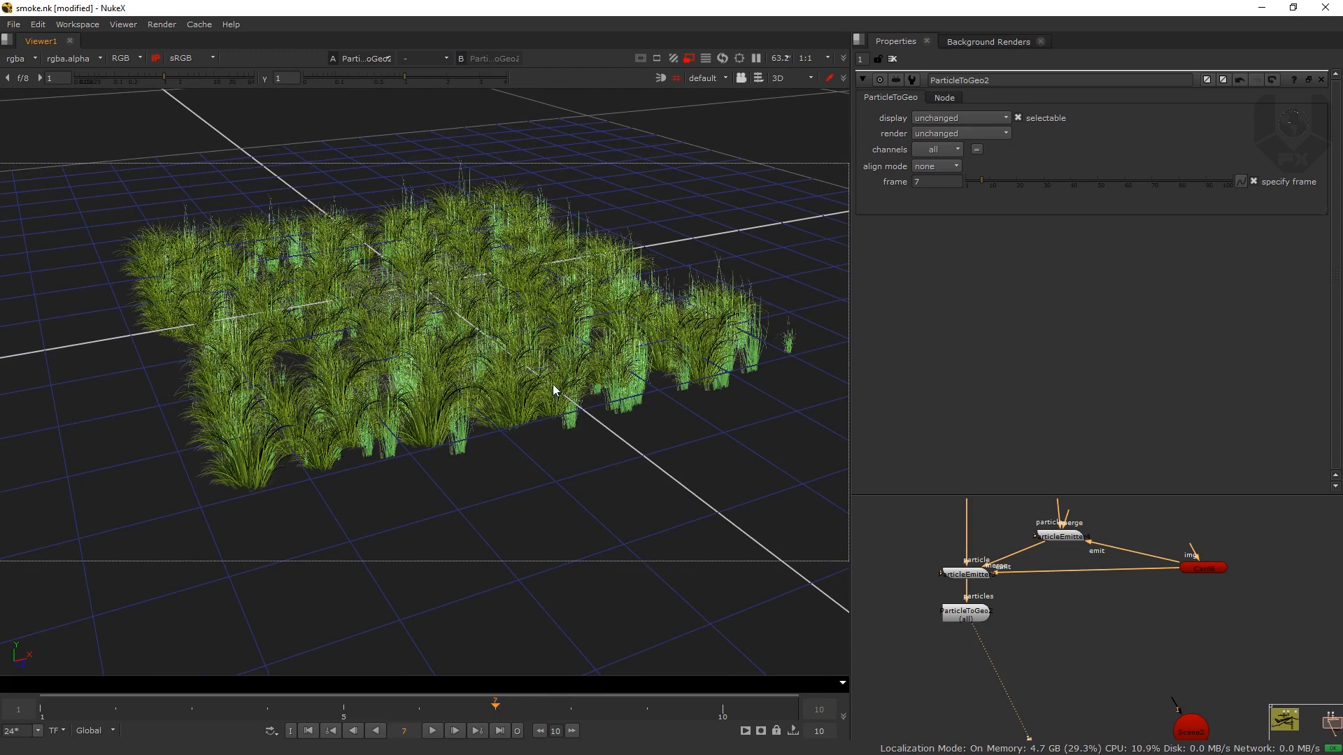
scroll(574, 405, "down", 8)
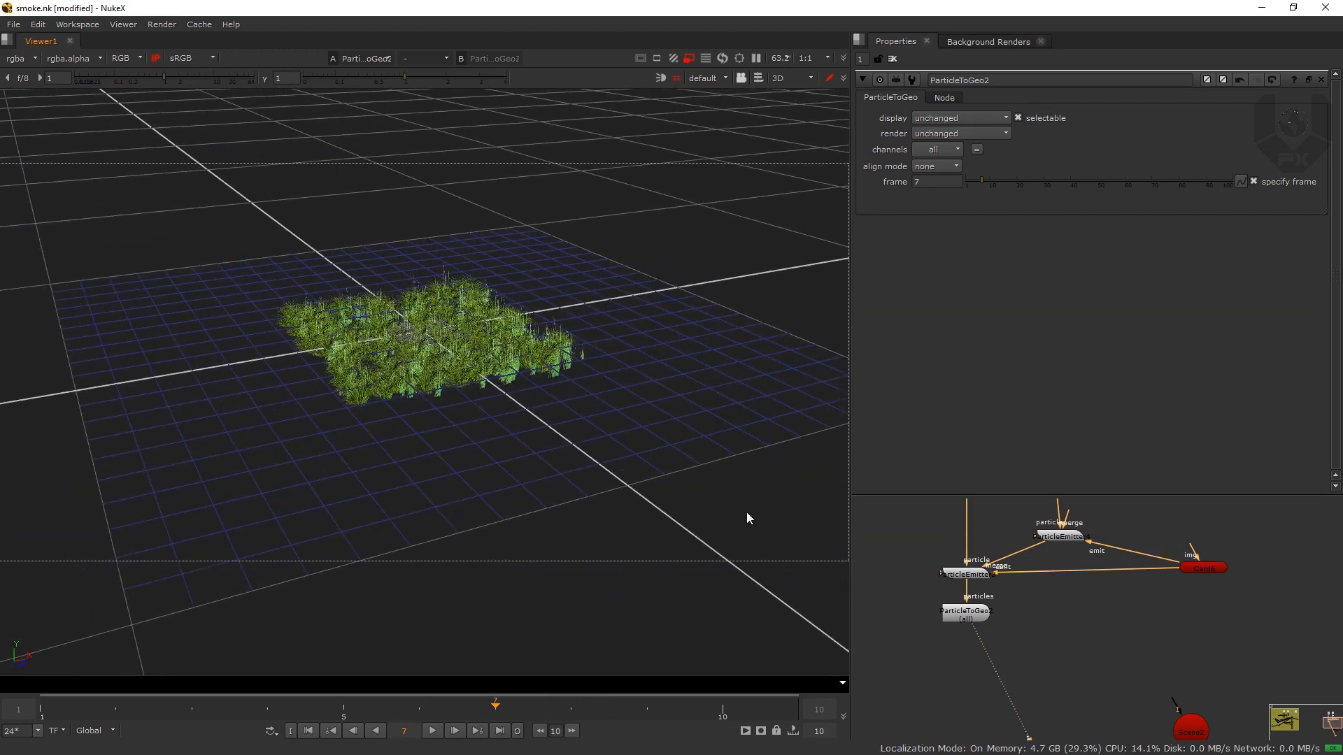
Step: Connect the ParticleToGeo output to the Scene node and show the ScanlineRender in the viewer
scroll(1064, 581, "down", 4)
scroll(1115, 636, "up", 3)
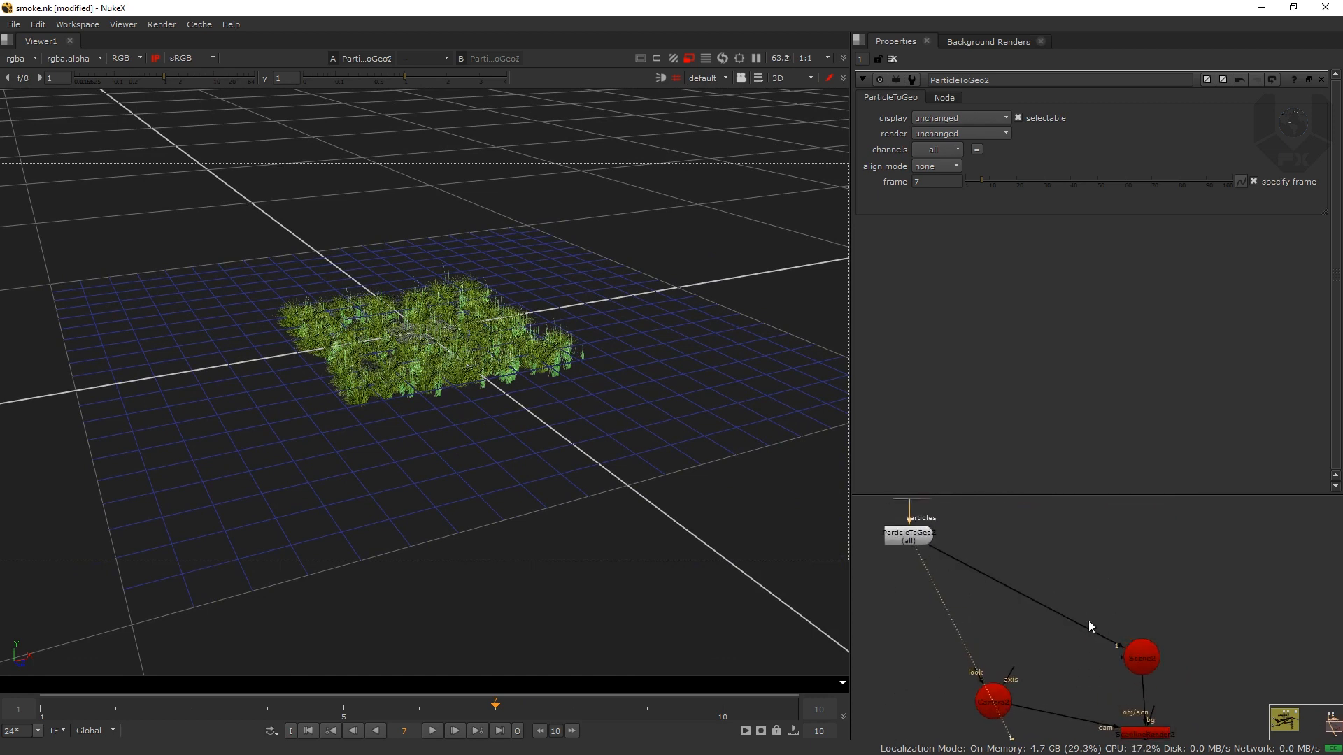
left_click_drag(1013, 621, 1002, 520)
left_click(1147, 635)
key("1")
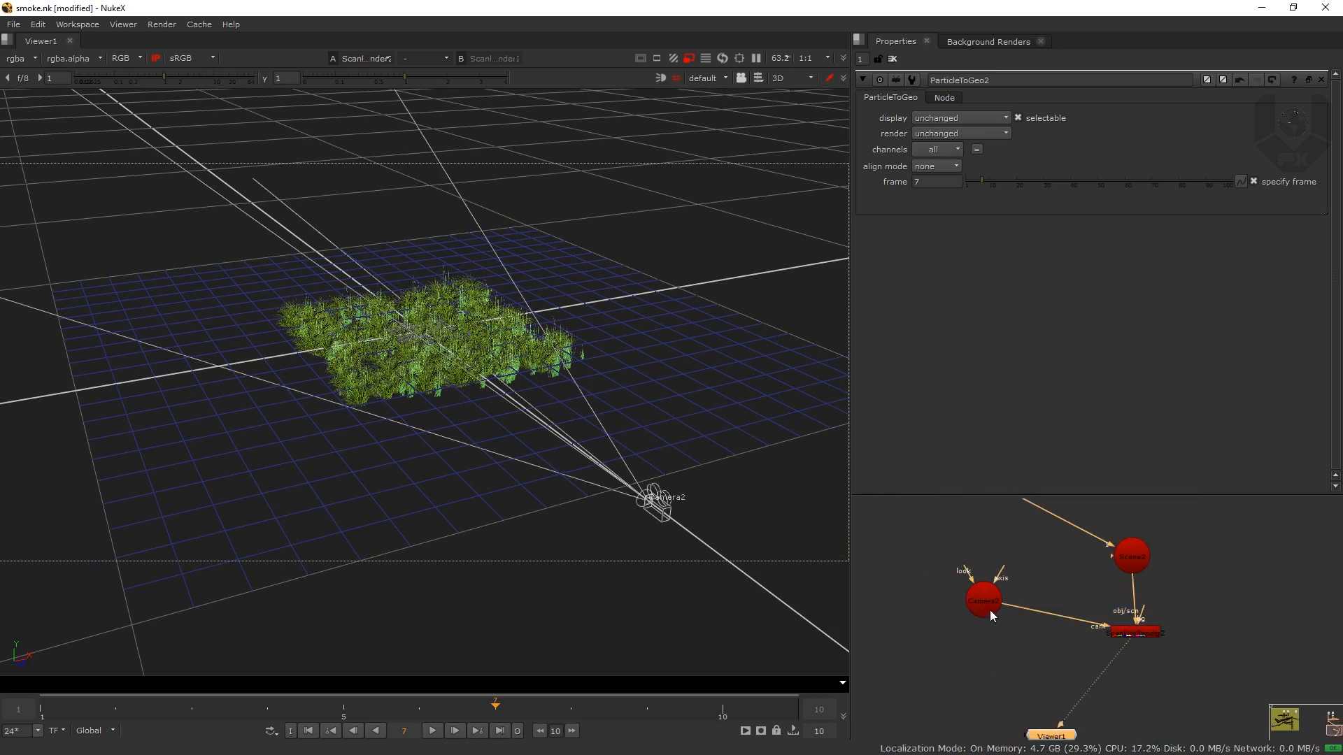
Step: Line up the Camera2 node beside the ScanlineRender, look through Camera2 and lock the 3D view to it
left_click_drag(988, 610, 963, 642)
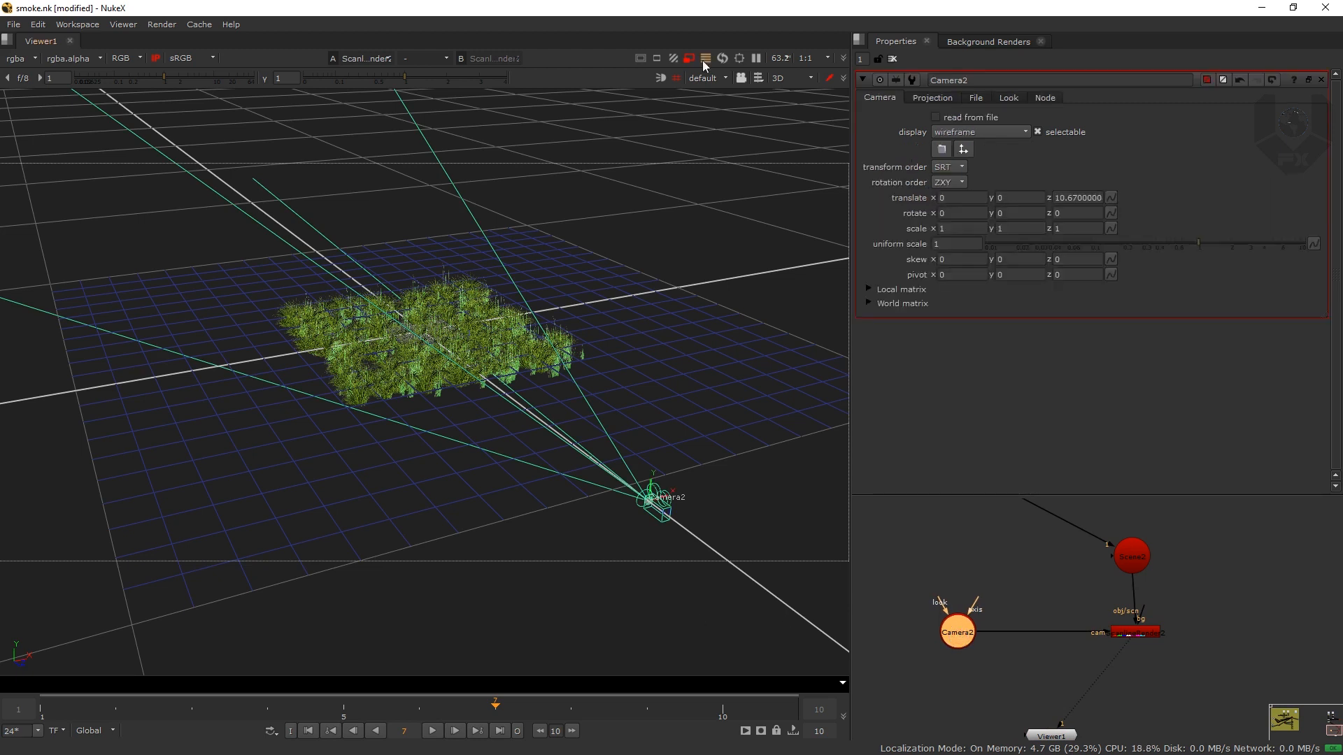
left_click(708, 78)
left_click(717, 108)
left_click(742, 79)
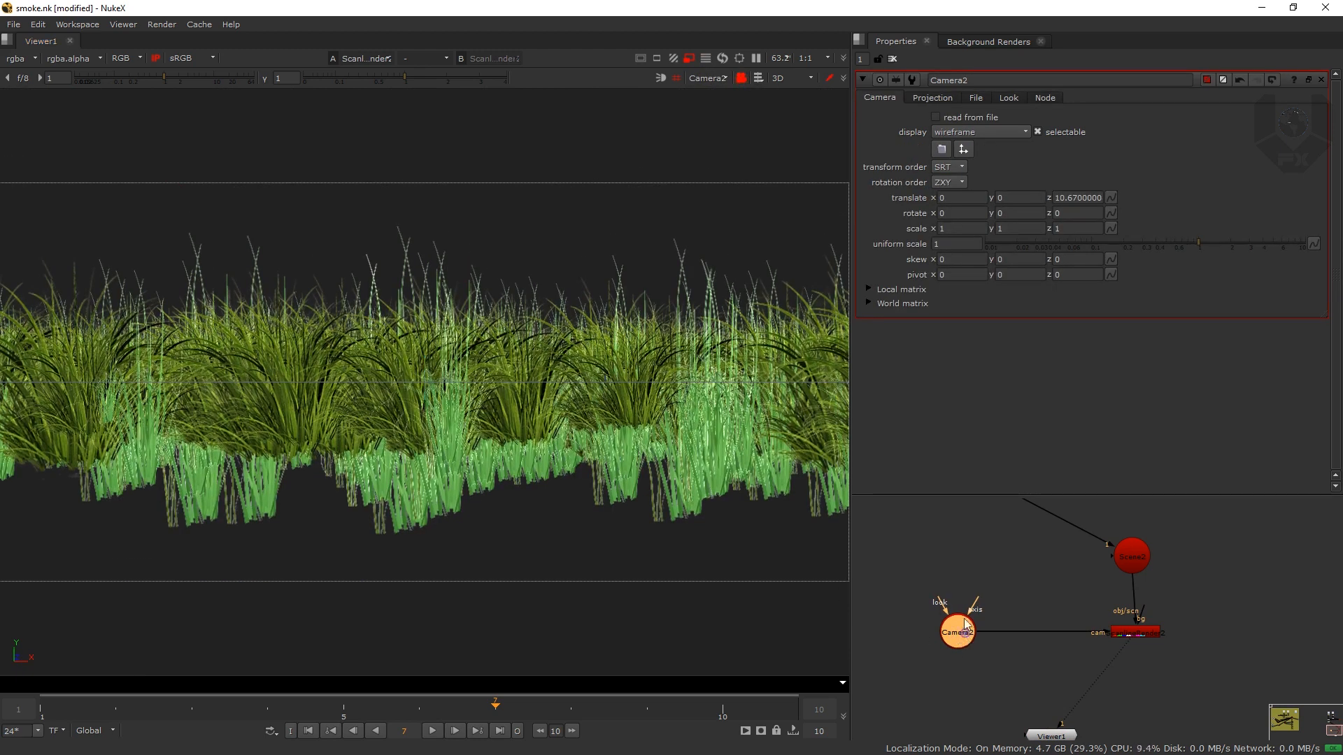
Step: Move the camera closer to the grass, to a translation of about X 0.305, Y 0.26, Z 5.54
mouse_move(963, 197)
left_mouse_down()
mouse_move(1082, 203)
mouse_move(624, 240)
mouse_move(371, 315)
mouse_move(929, 198)
mouse_move(988, 200)
left_mouse_up()
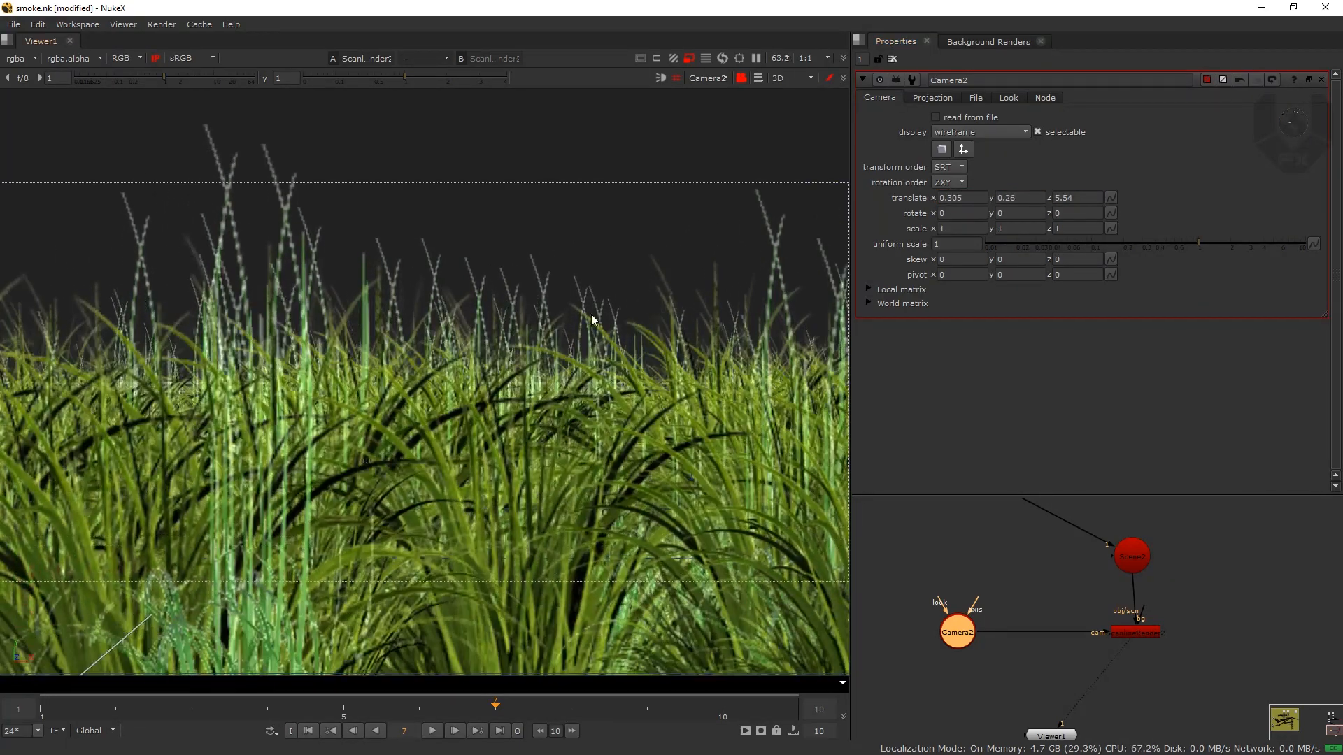
left_click(405, 383)
scroll(420, 386, "down", 1)
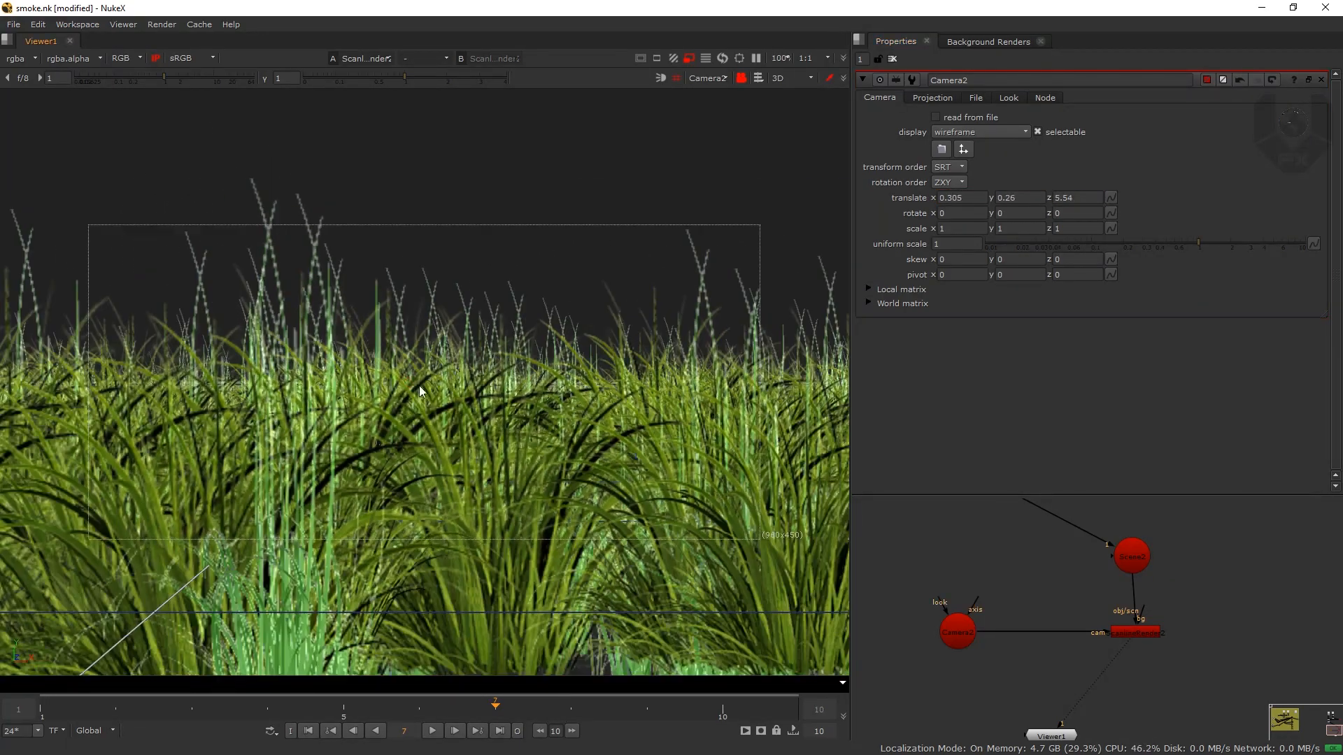
Step: Set the camera's focal length to 35
left_click(933, 98)
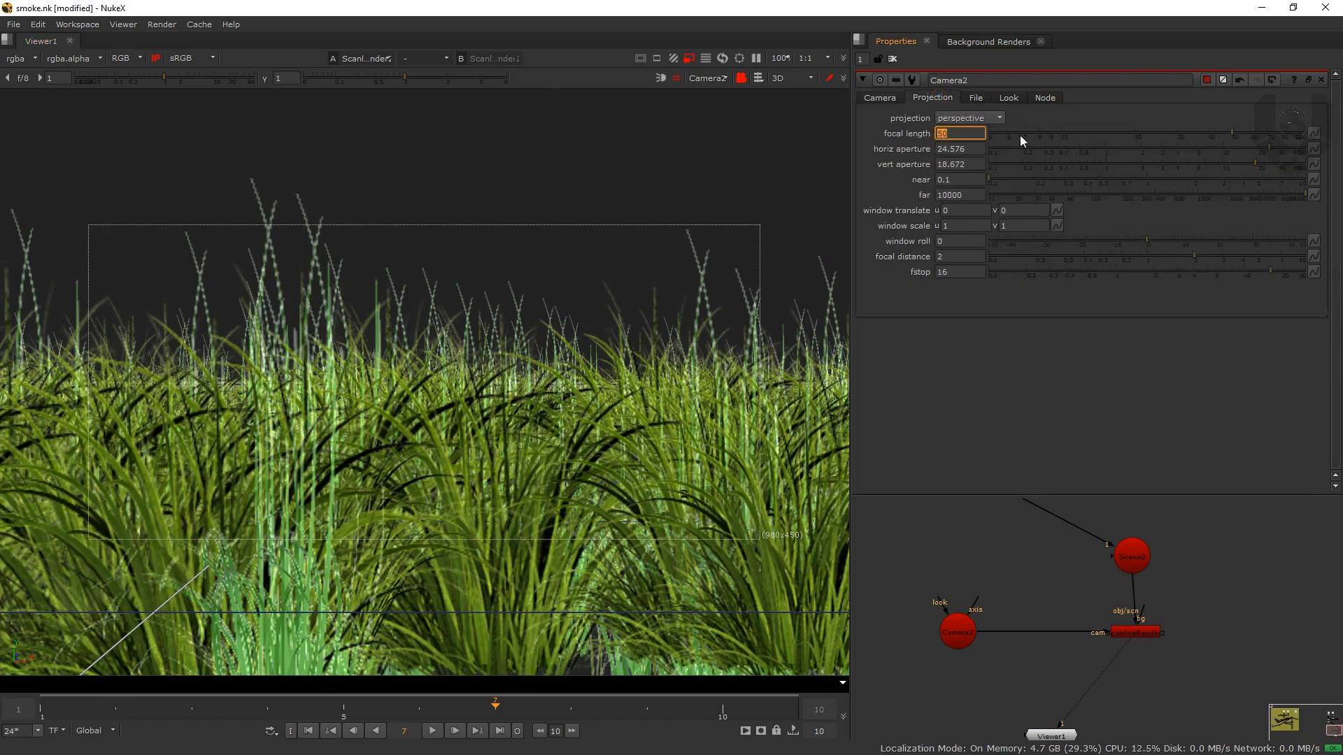
type("35")
key("Return")
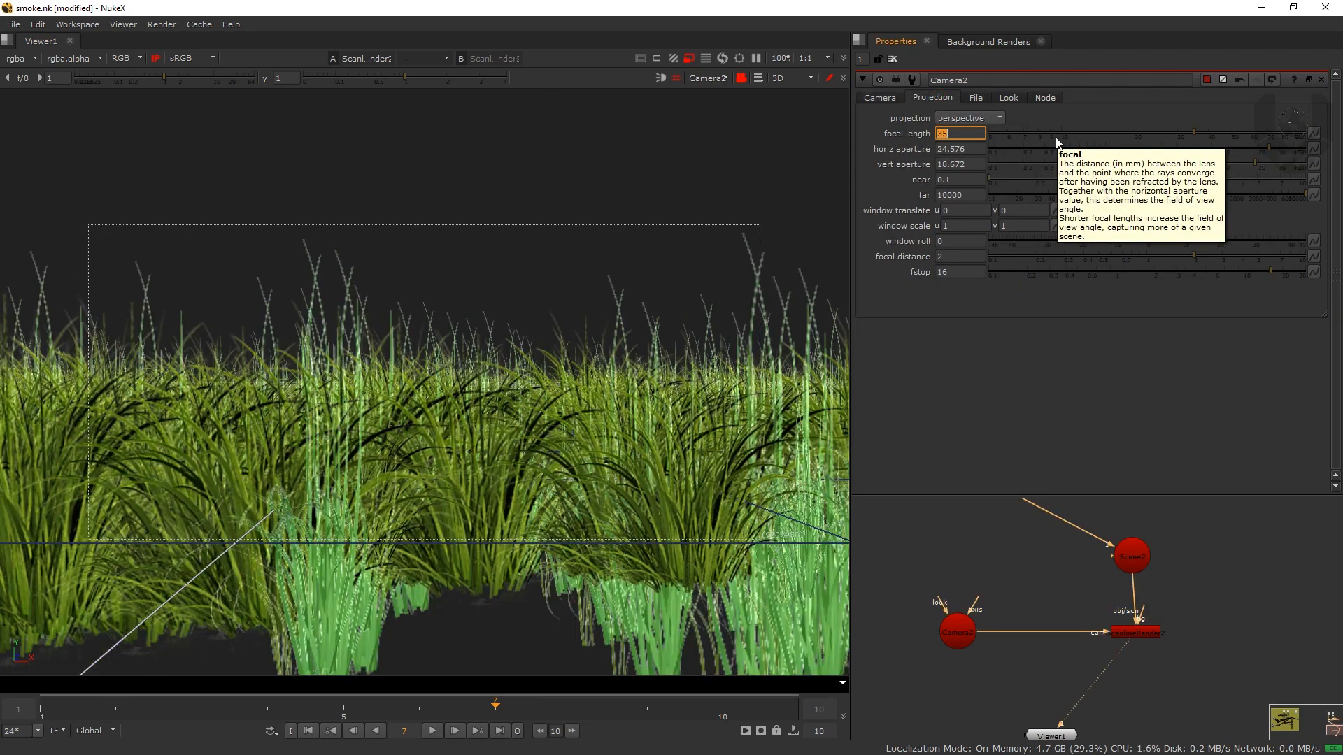
Step: Reframe the camera at about X 0.23, Y 0.54, Z 5.245 and view the rendered 2D image
left_click(882, 98)
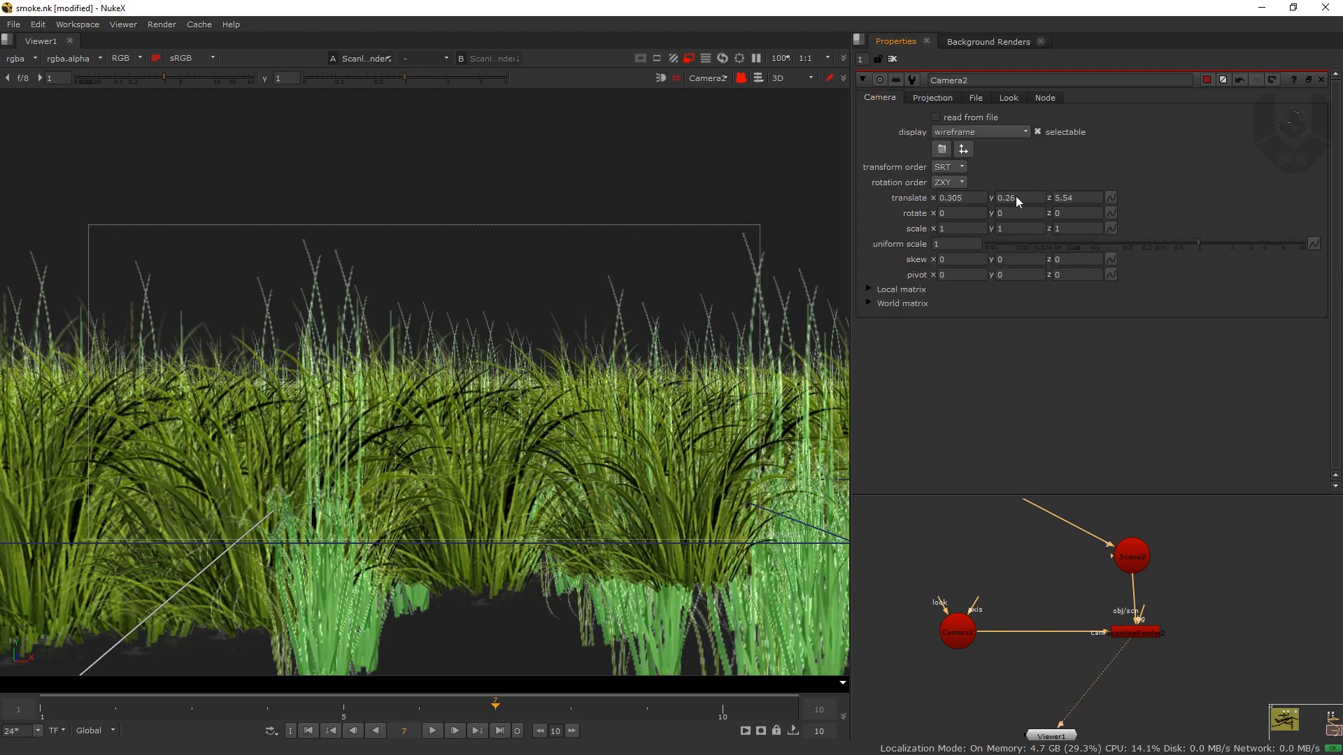
mouse_move(1015, 195)
left_mouse_down()
mouse_move(1000, 198)
mouse_move(1066, 198)
mouse_move(1035, 203)
left_mouse_up()
left_click_drag(953, 201, 940, 202)
key("Tab")
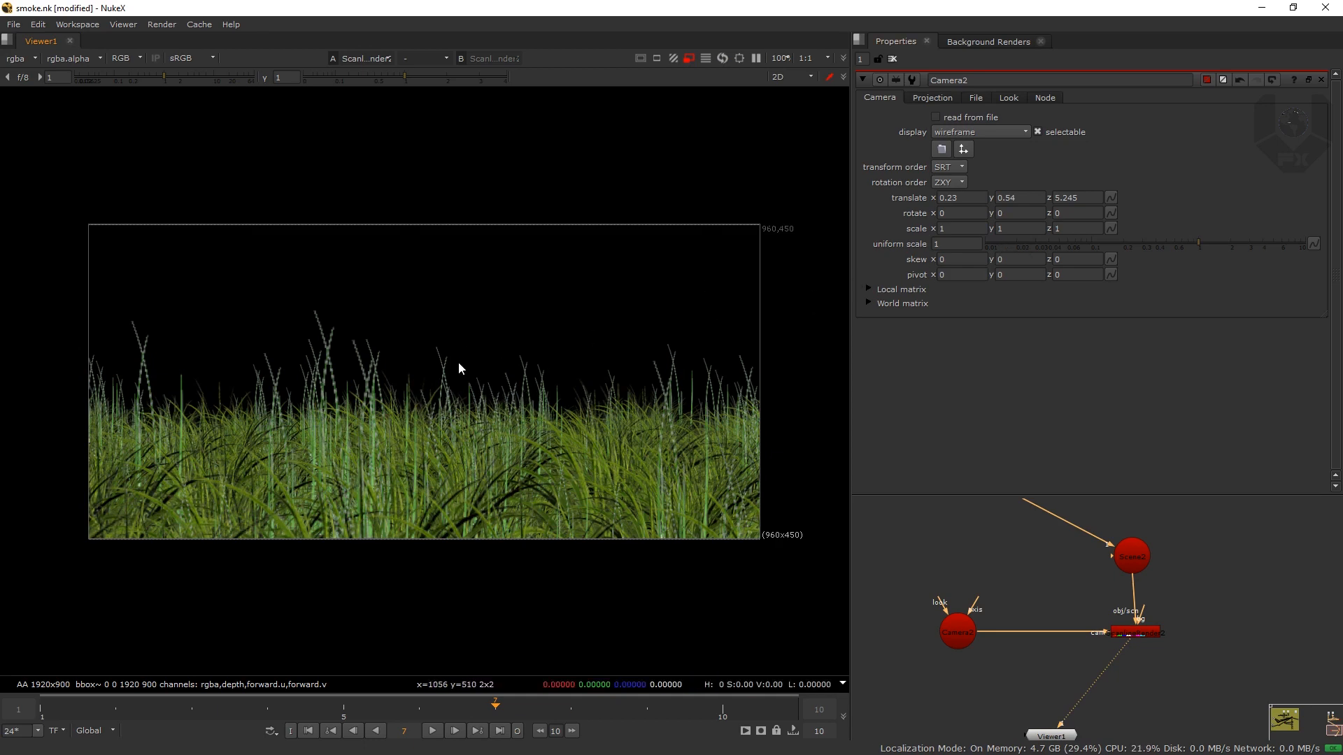
Step: Return to the 3D view and try rotating the camera and moving it along Z, undoing each change
key("Tab")
left_click_drag(954, 217, 786, 246)
key("ctrl+z")
left_click_drag(1022, 214, 1121, 236)
key("ctrl+z")
left_click_drag(1074, 198, 897, 242)
key("ctrl+z")
key("ctrl+z")
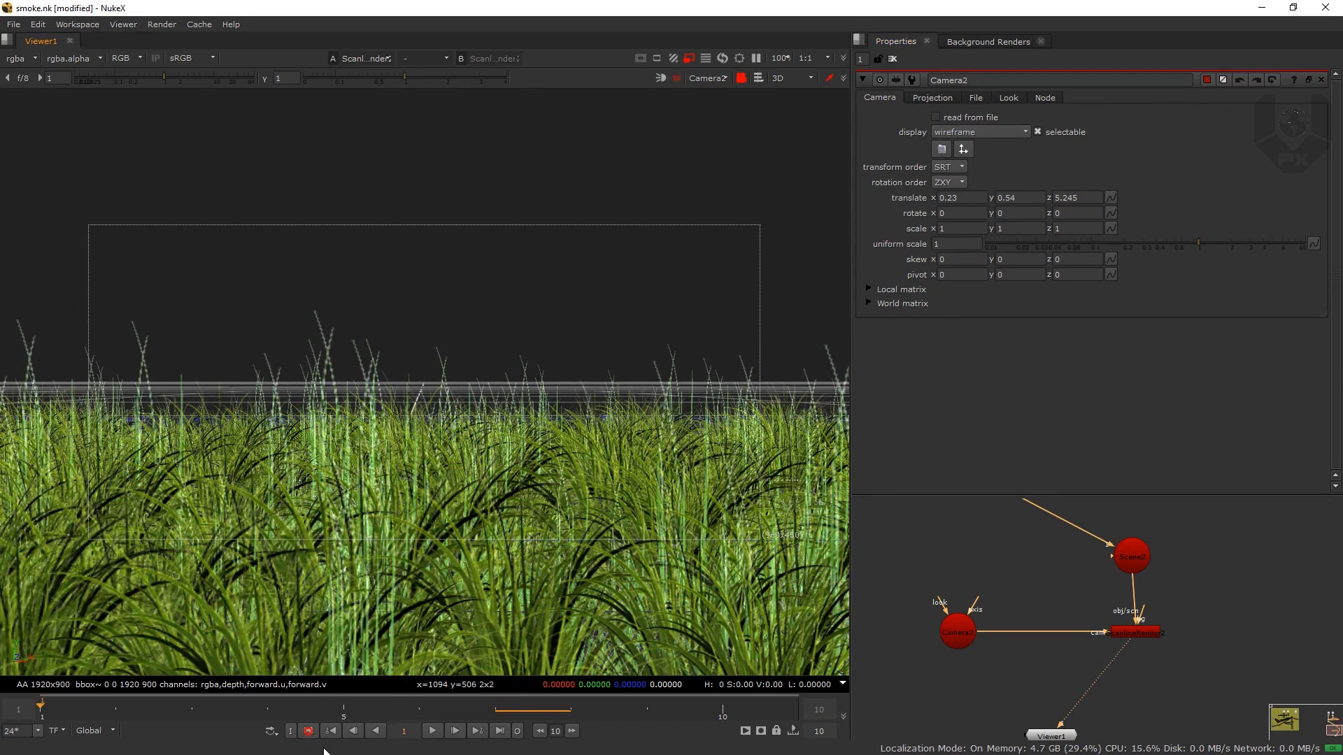
Step: Keyframe the camera's translation at frame 1, and move it forward to about Z 3.09 at frame 10
left_click(1112, 197)
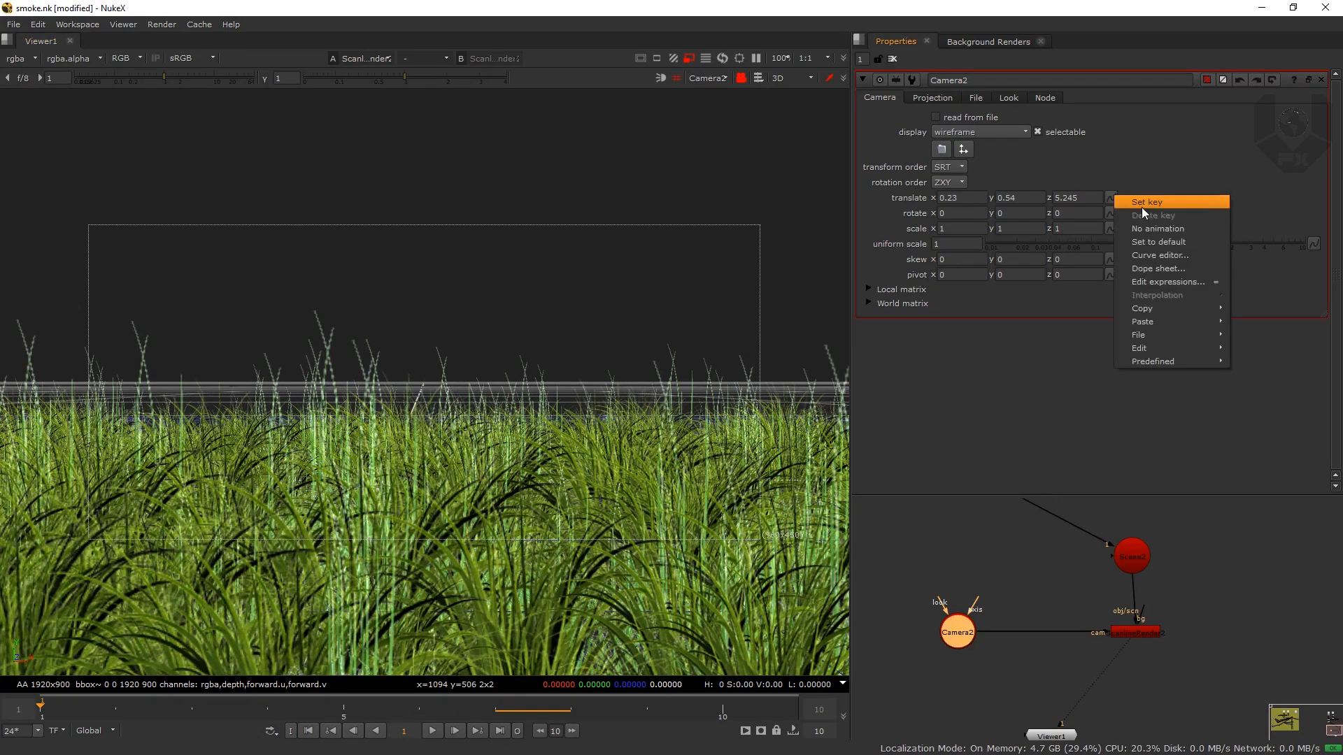
left_click(1137, 204)
left_click(499, 731)
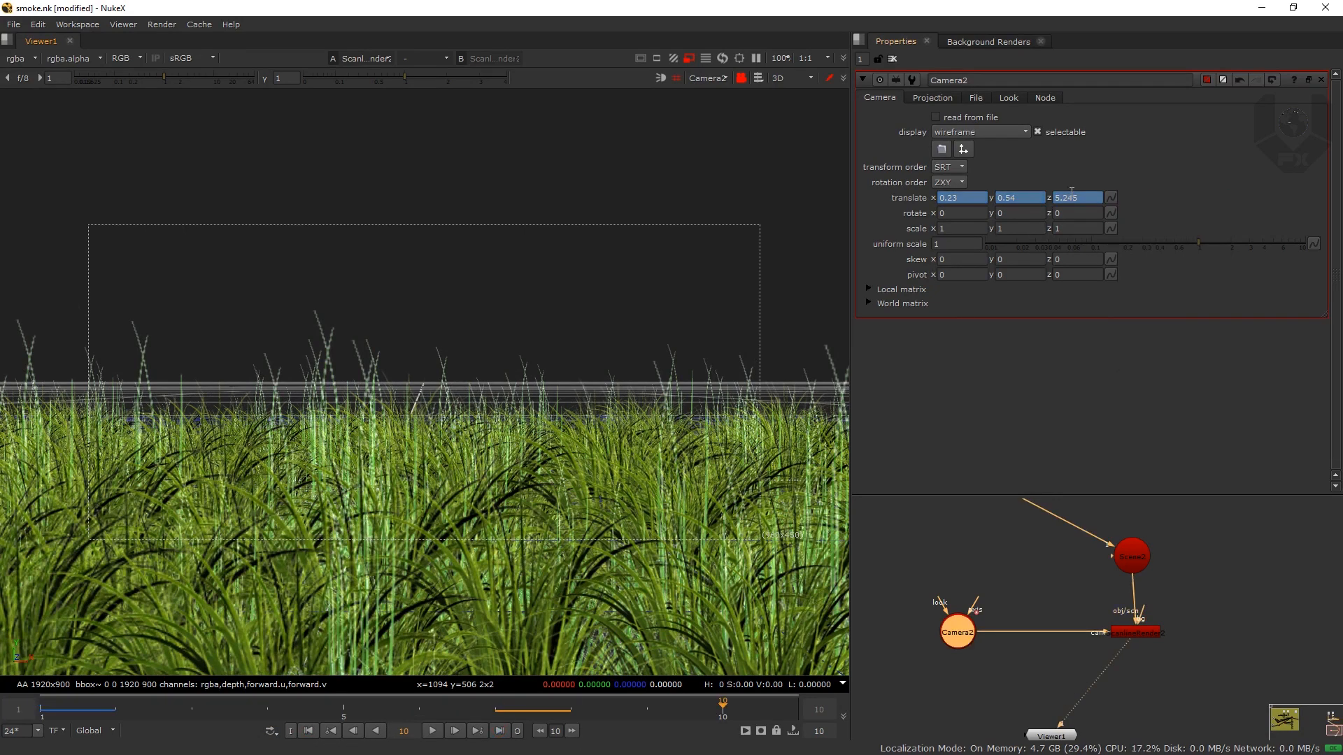
left_click_drag(1072, 191, 837, 276)
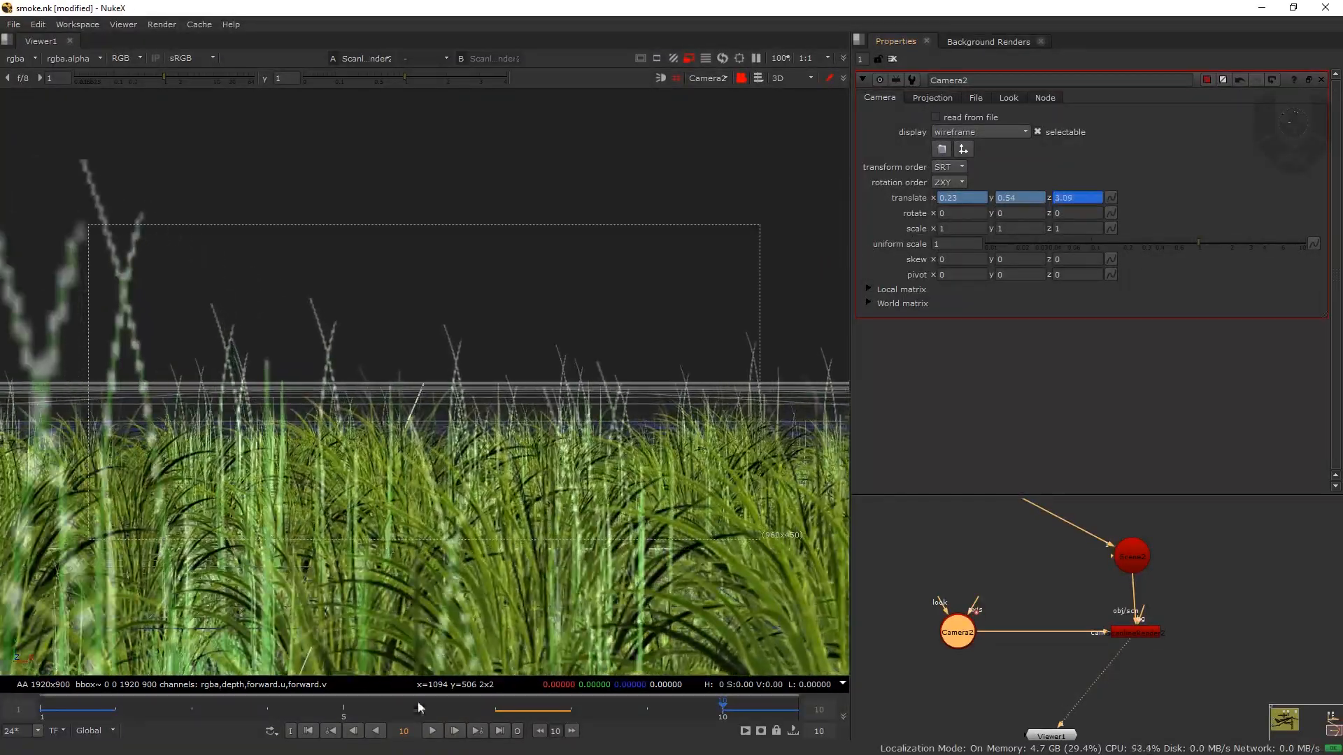
Step: Play back the camera move, and set the camera's Z translation at frame 10 to about 4.11
left_click(431, 737)
left_click(431, 734)
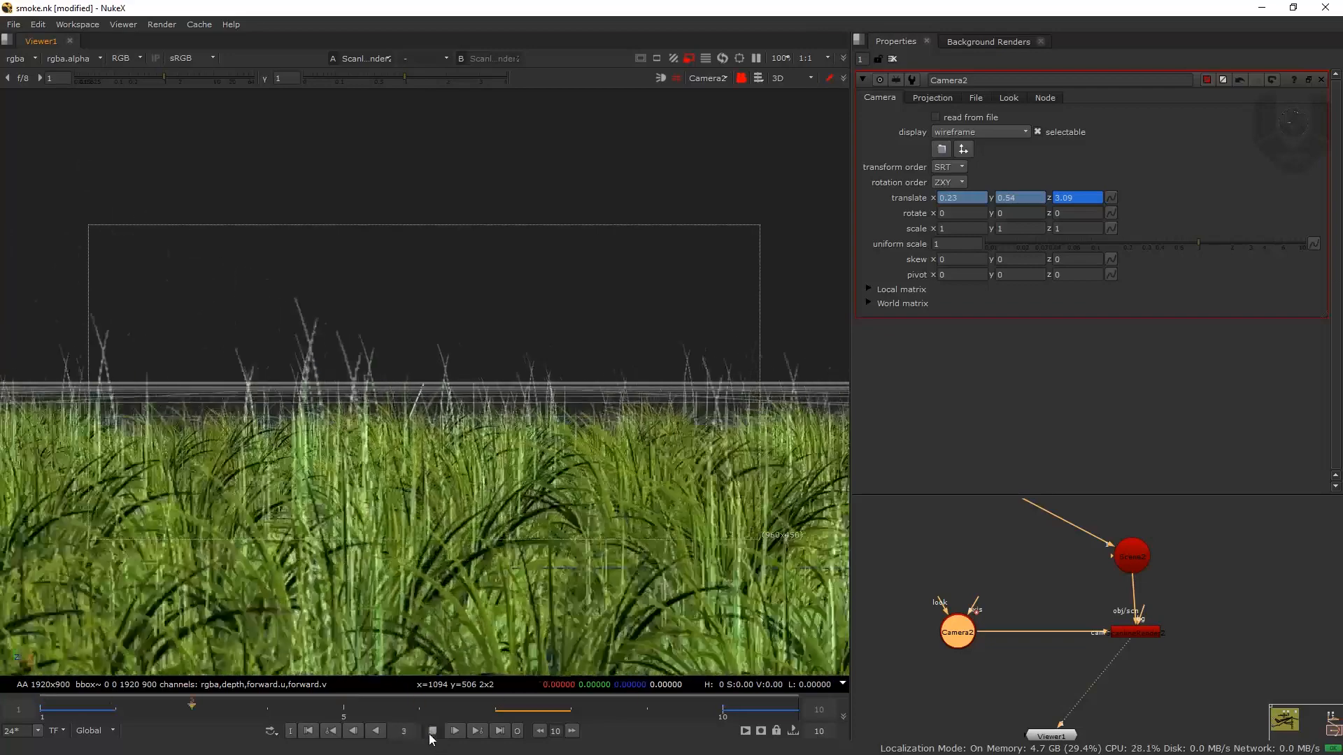
left_click(311, 736)
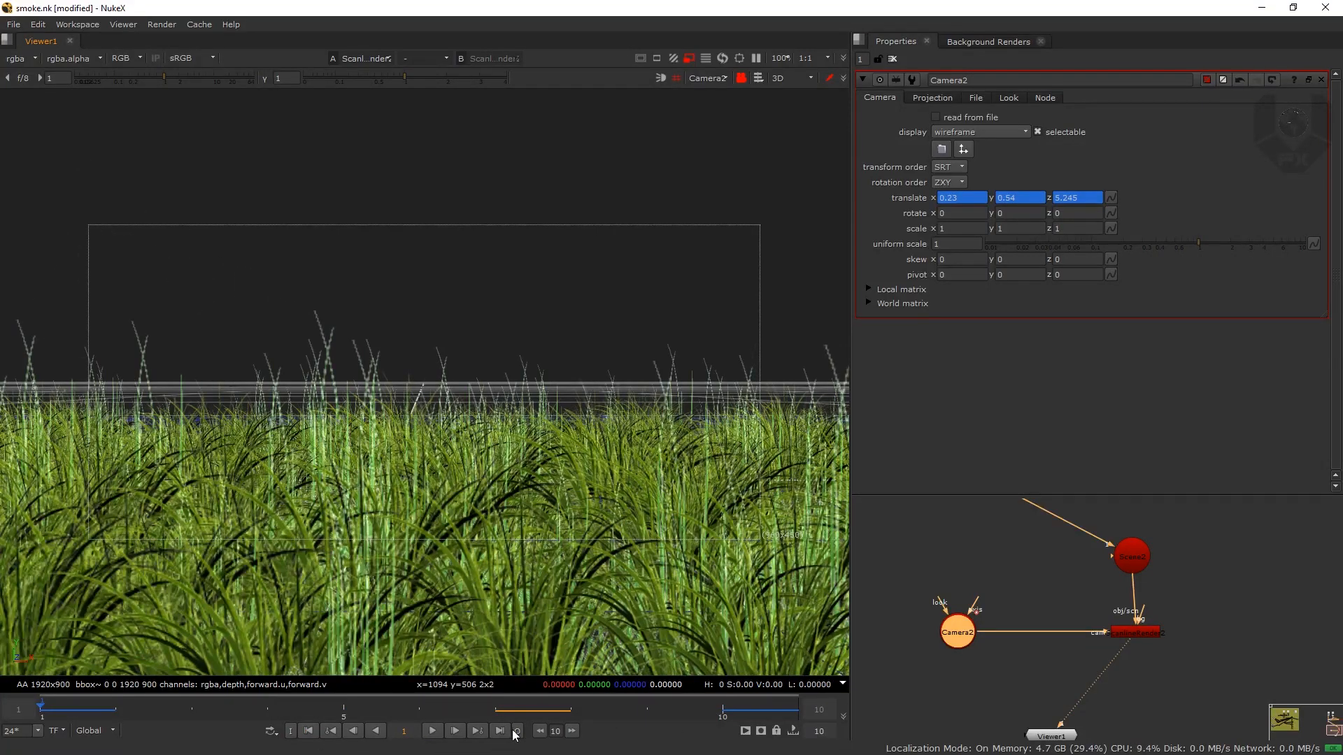
left_click(499, 731)
left_click_drag(1061, 199, 1260, 175)
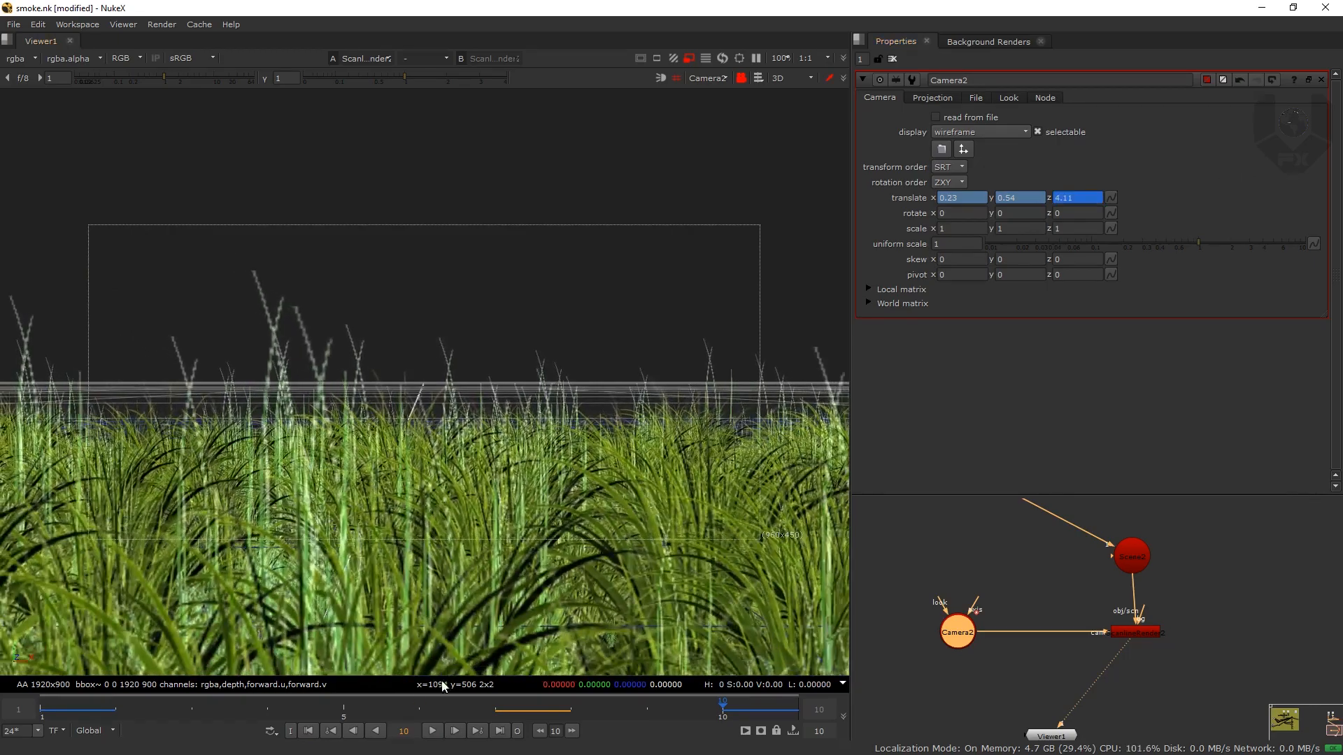
Step: Play back the camera move through frames 1 to 10, and return to frame 1
left_click(432, 731)
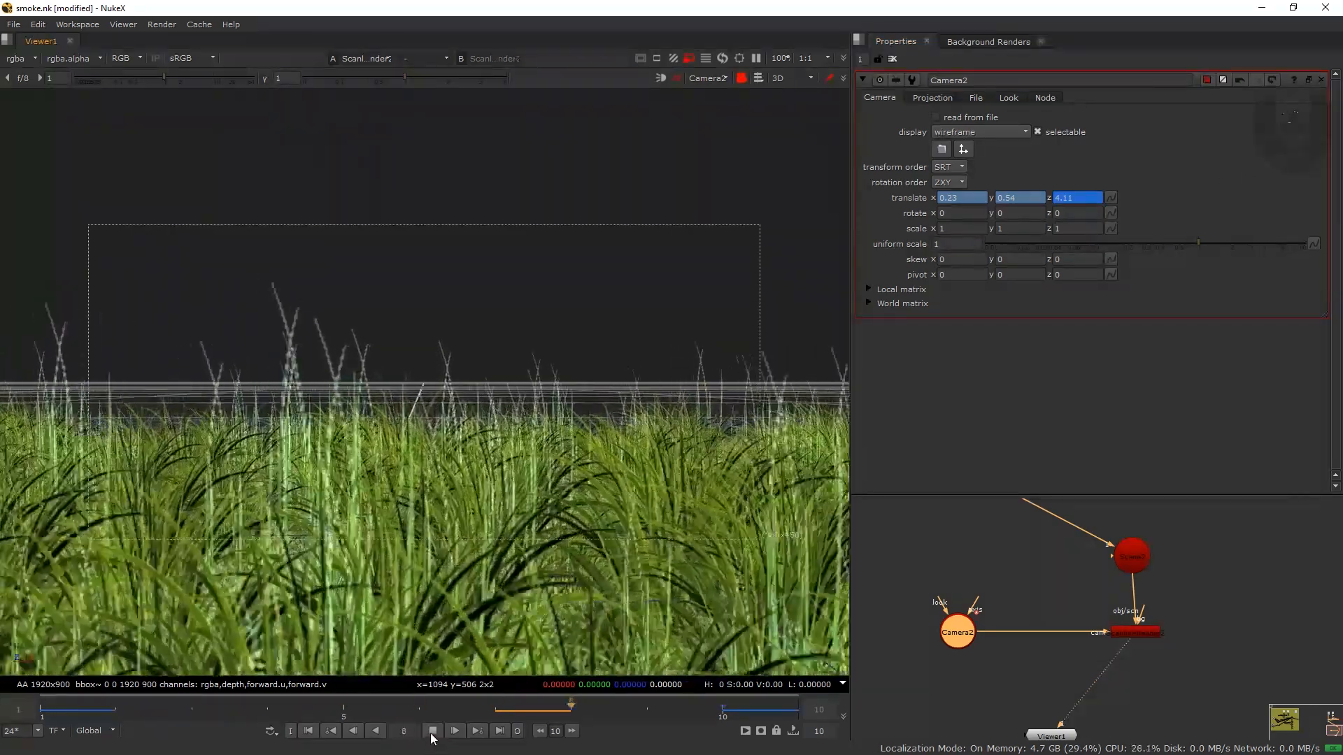
left_click(432, 731)
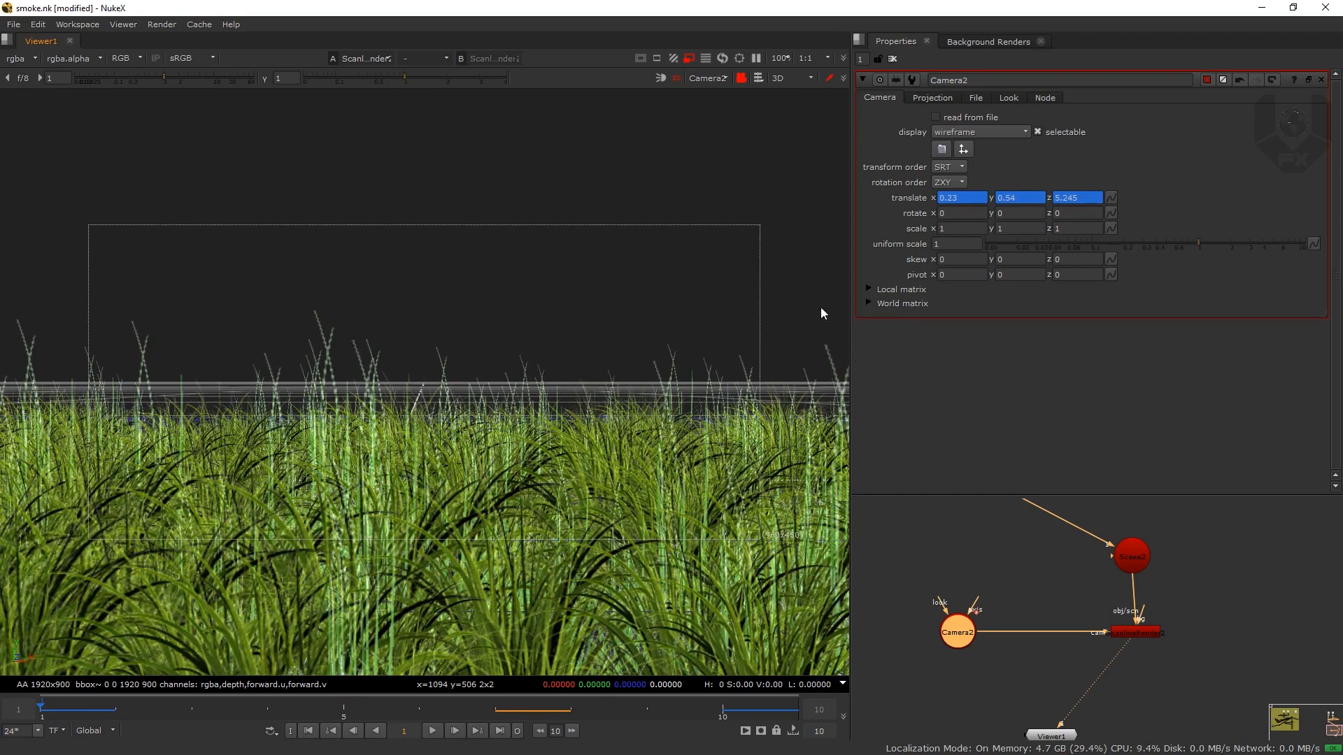
left_click(501, 731)
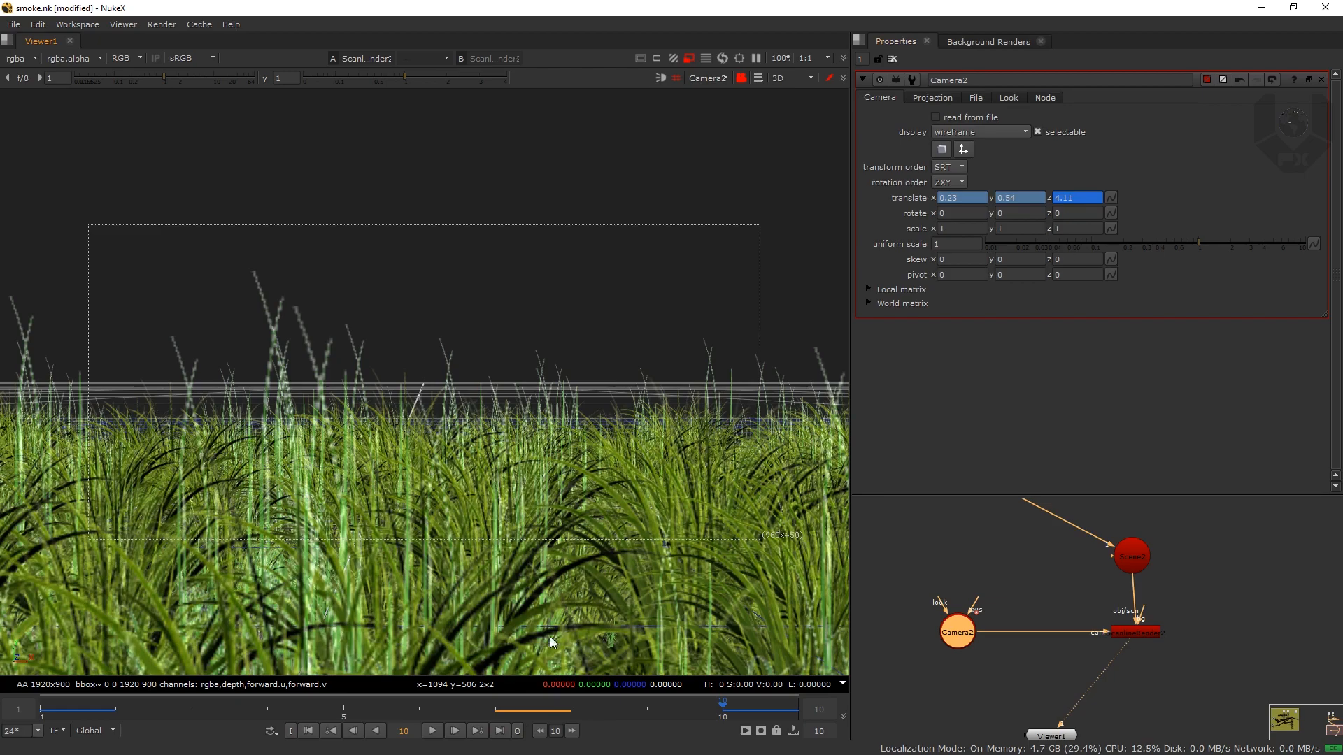
left_click(432, 731)
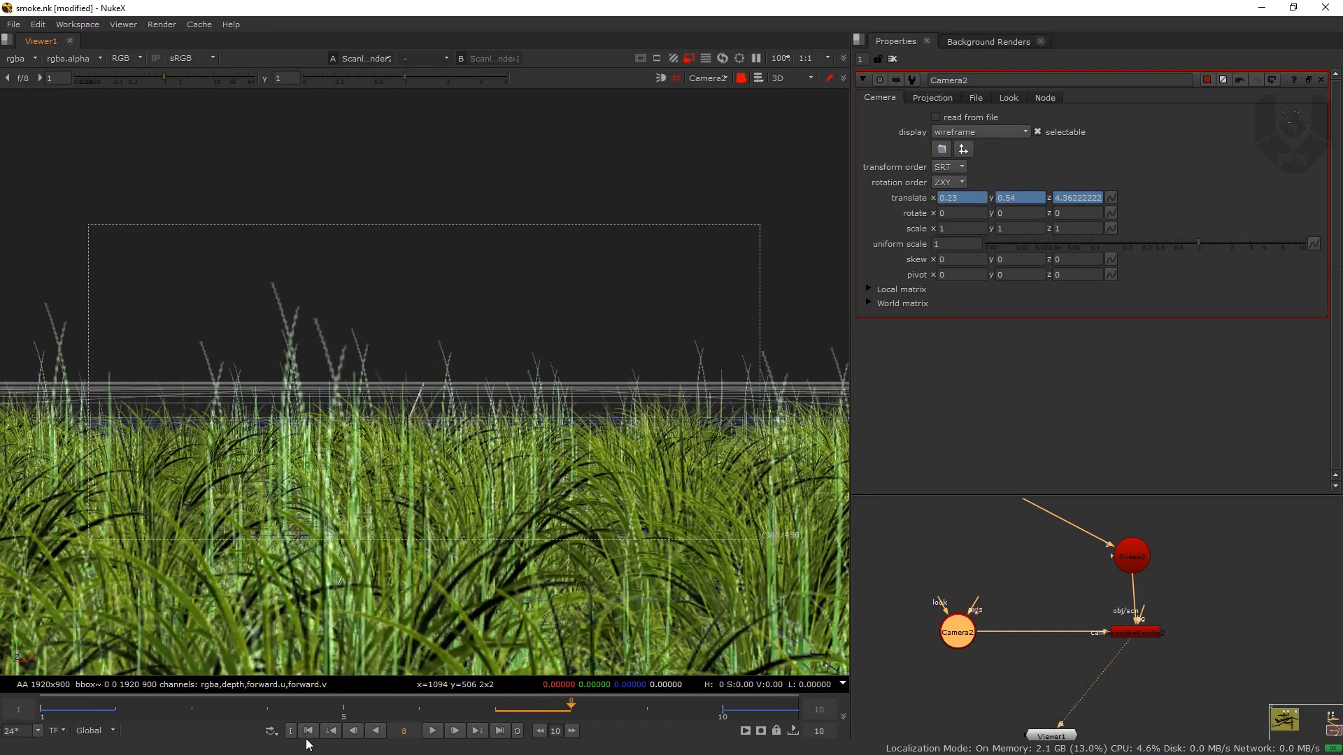
left_click(331, 732)
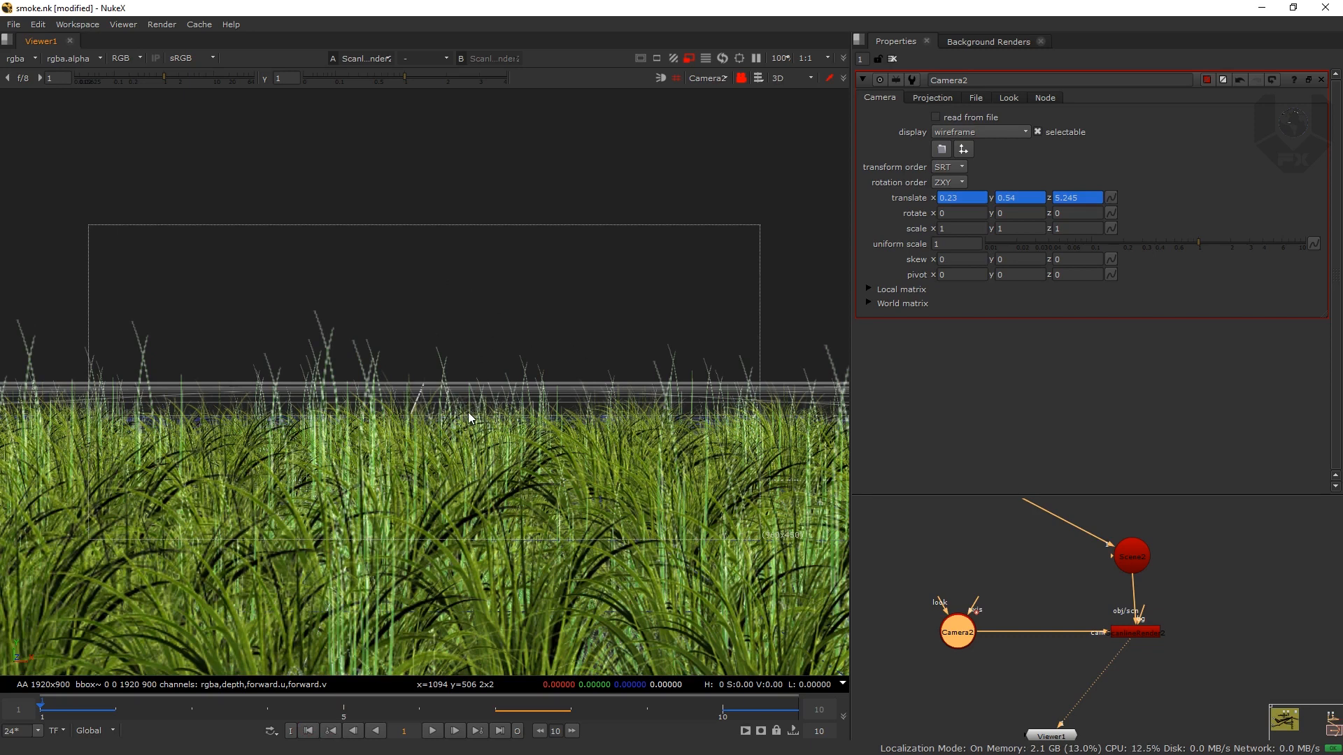
Step: Unlock the 3D view from Camera2 and switch it to the default perspective overlooking the grass field
left_click(740, 78)
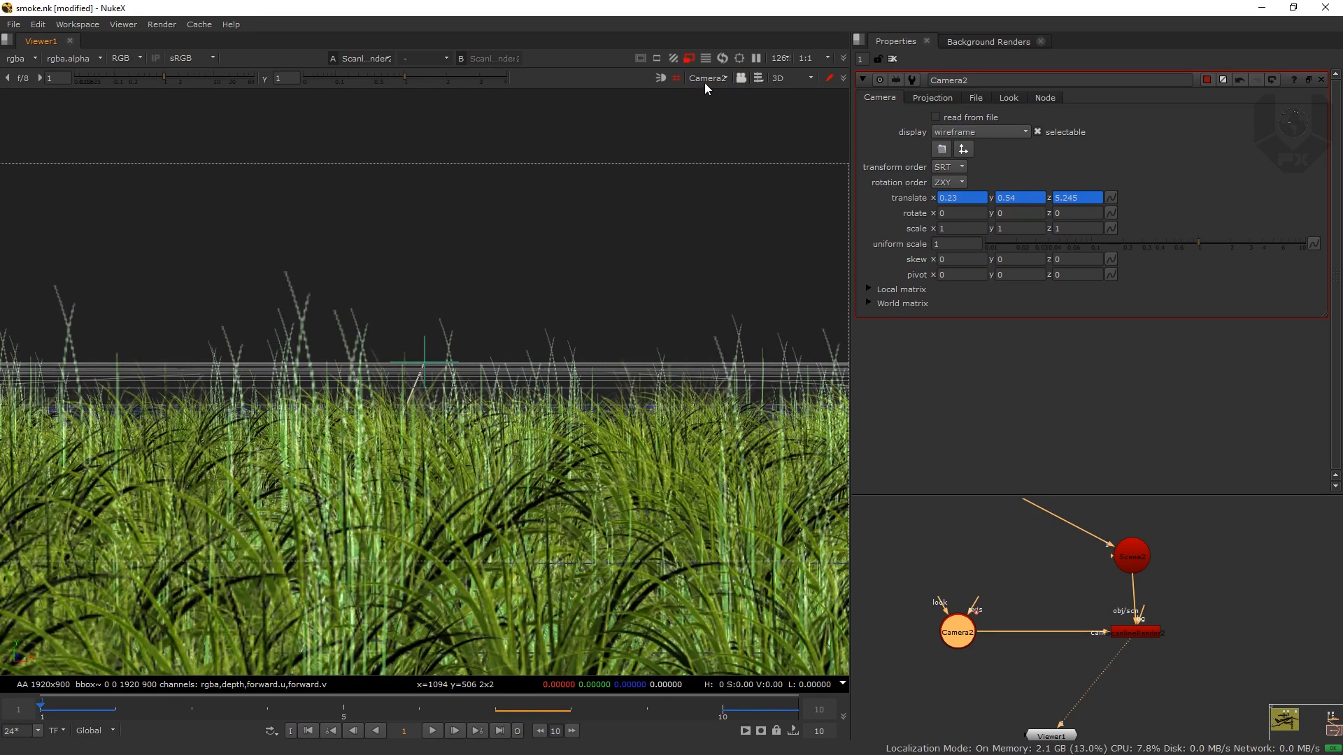
left_click(705, 78)
left_click(715, 95)
scroll(414, 343, "up", 4)
left_click_drag(434, 341, 415, 418)
Step: Copy the 272318_grass-flower PNG Read node from the older node setup and paste it beside the current camera and Scene nodes
left_click_drag(985, 561, 1033, 613)
scroll(1032, 611, "down", 3)
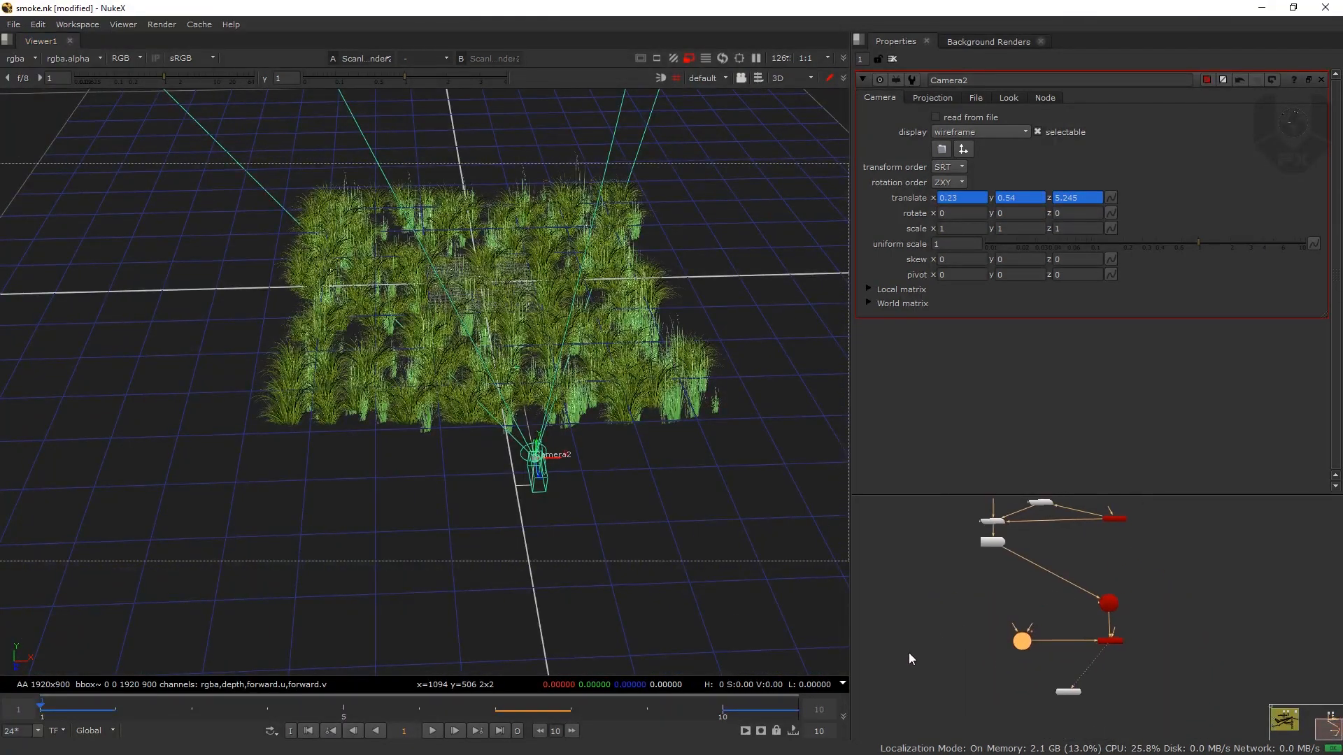
left_click_drag(908, 652, 923, 570)
scroll(1089, 636, "up", 3)
left_click_drag(1177, 626, 979, 631)
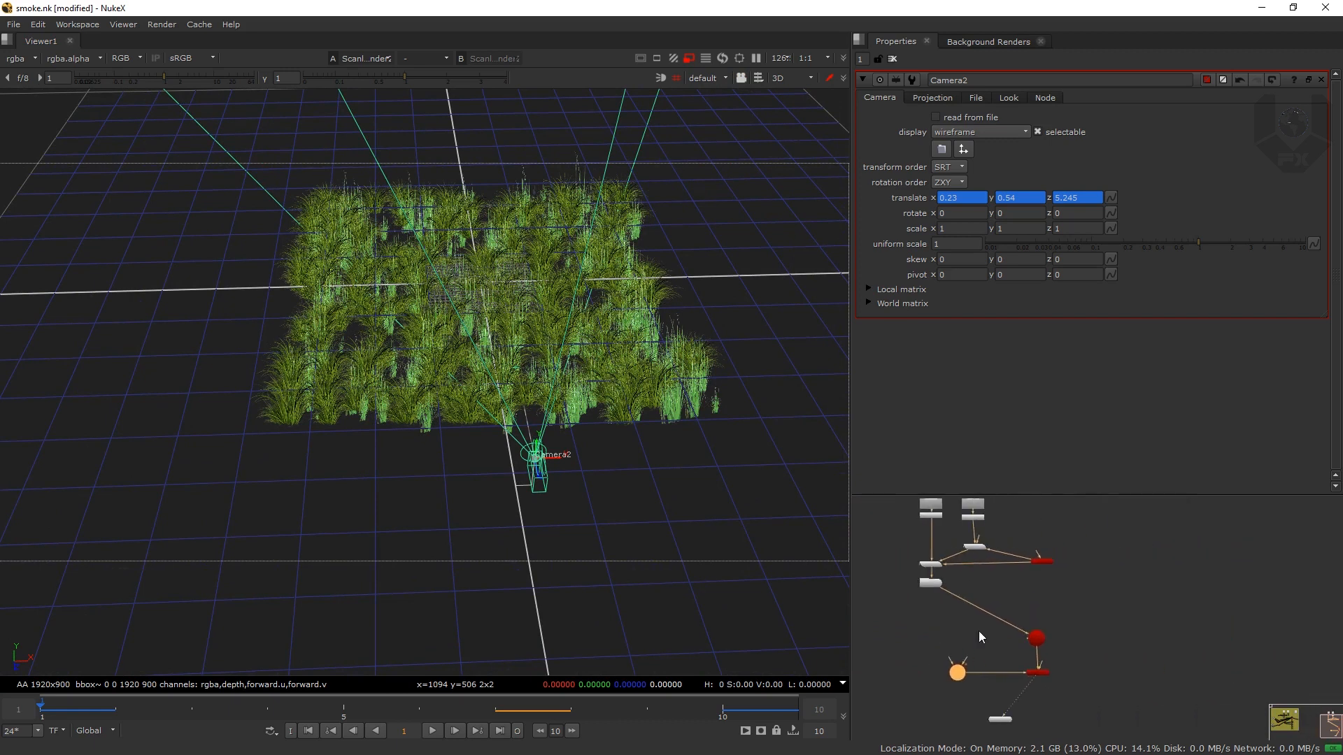
scroll(979, 631, "up", 3)
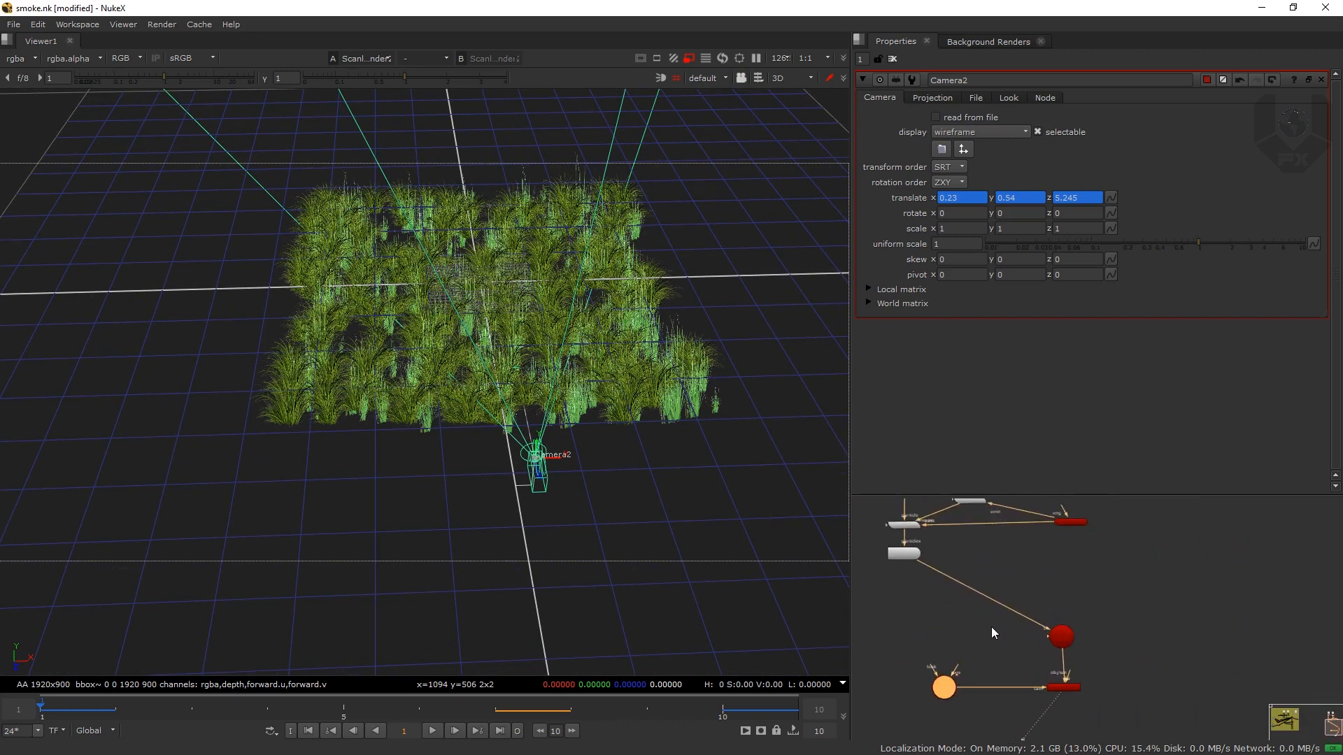
left_click_drag(905, 602, 1326, 615)
left_click_drag(910, 571, 1136, 558)
left_click_drag(1247, 524, 1126, 543)
scroll(1126, 543, "up", 4)
left_click_drag(880, 552, 1146, 537)
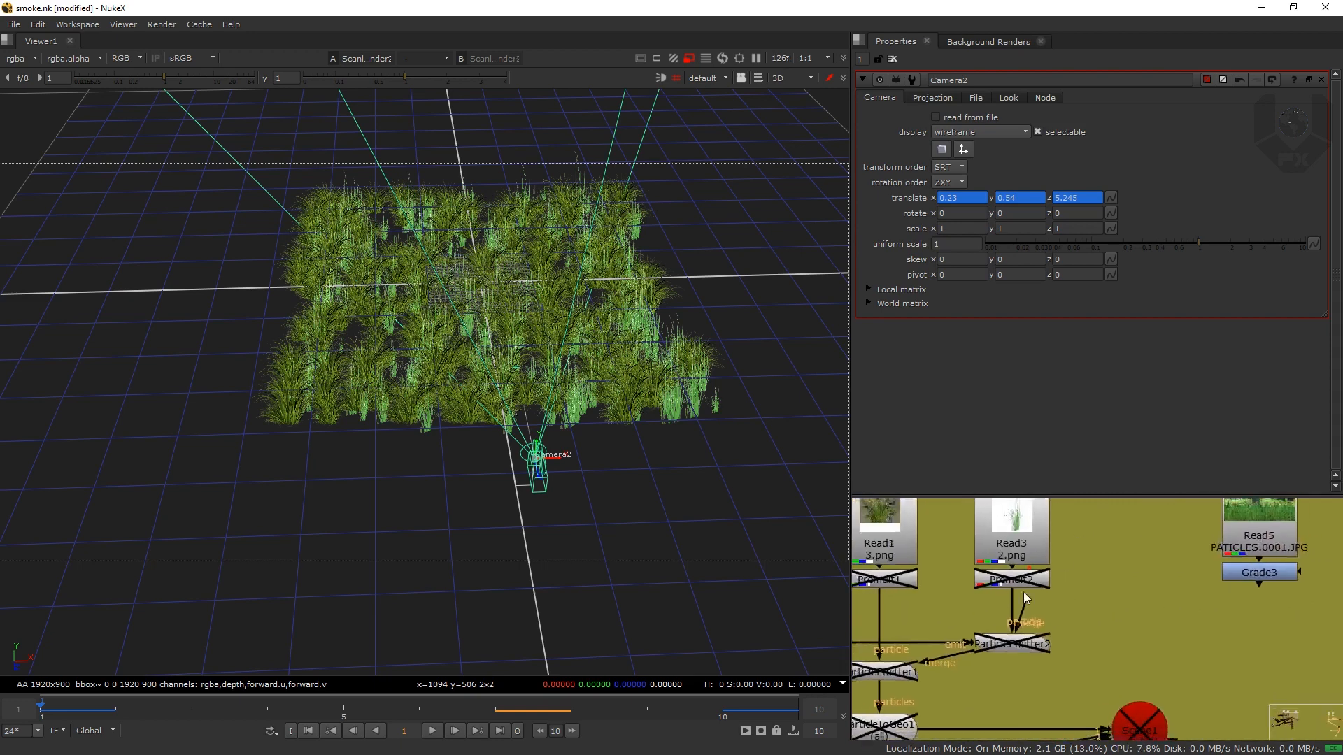
scroll(902, 594, "down", 4)
left_click_drag(878, 616, 1108, 542)
left_click_drag(940, 614, 993, 571)
scroll(997, 570, "up", 3)
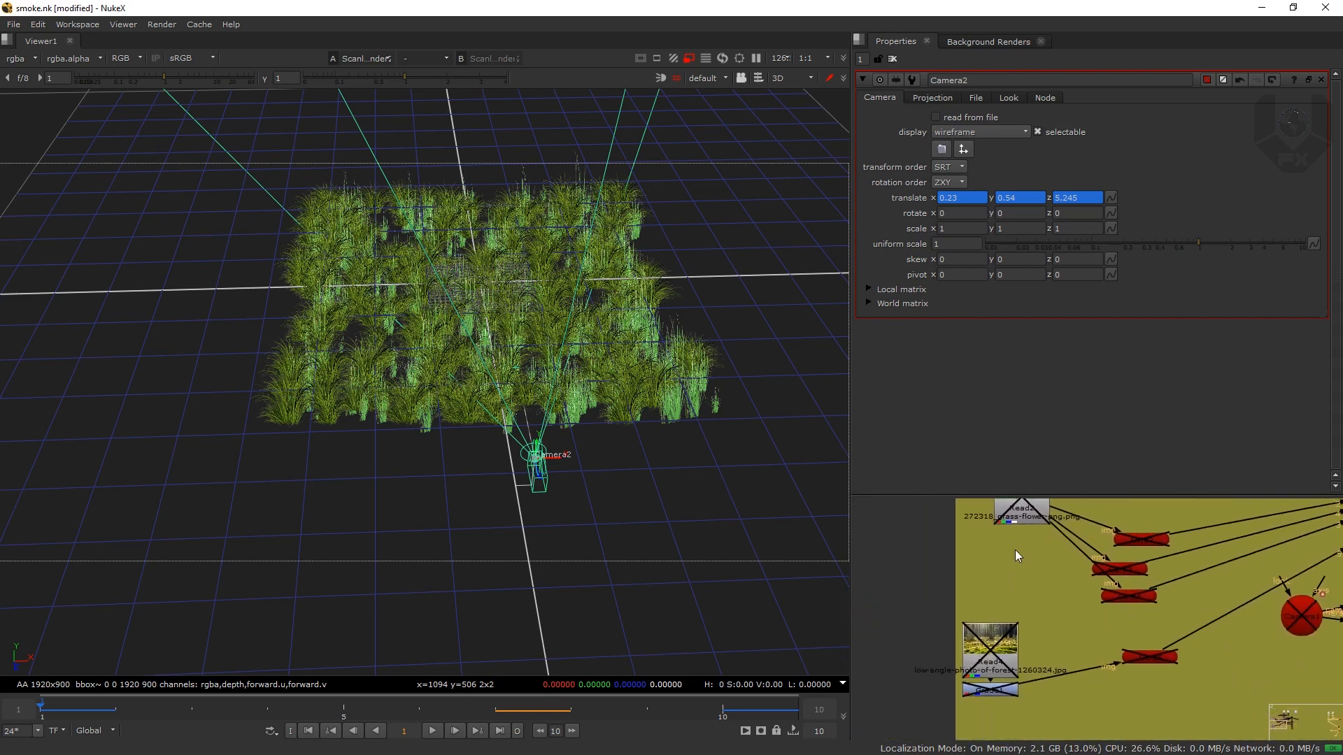
left_click(1001, 605)
left_click_drag(1041, 607, 859, 578)
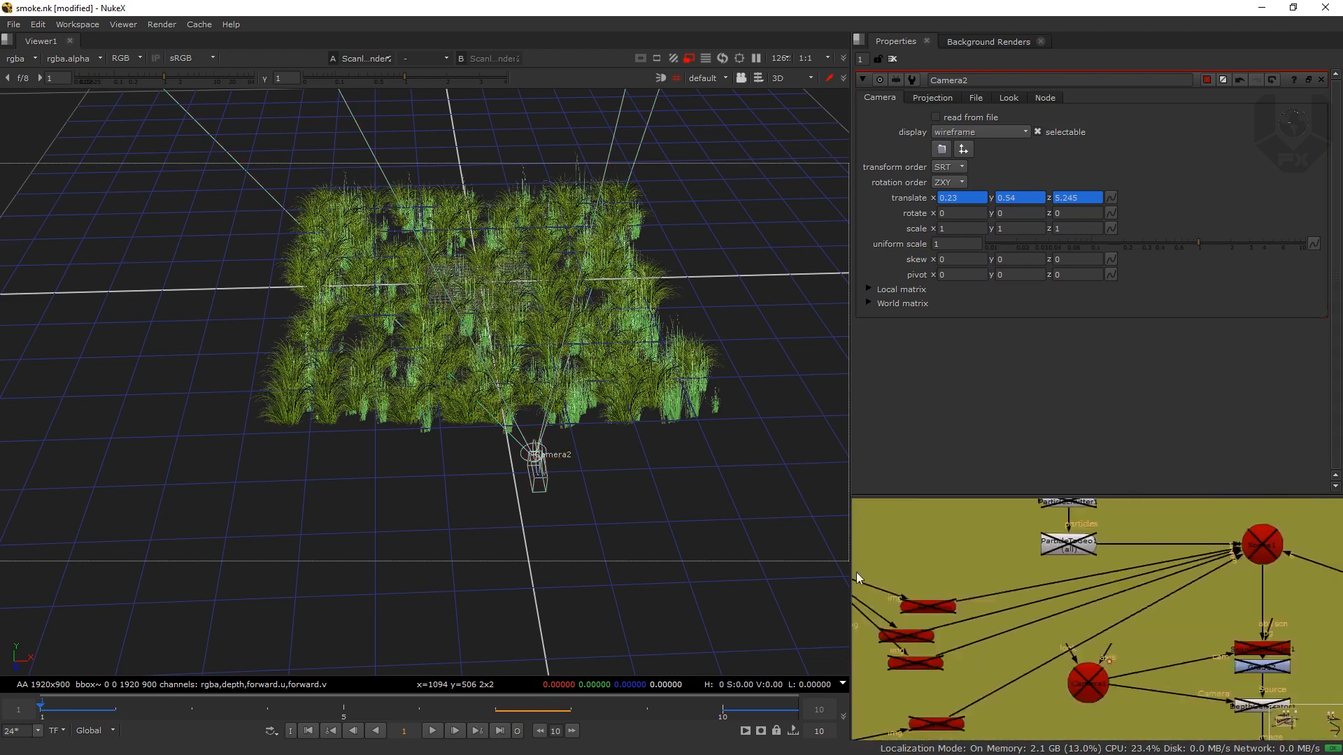
scroll(1164, 584, "down", 7)
left_click_drag(1204, 568, 884, 570)
scroll(1059, 633, "up", 4)
left_click(963, 609)
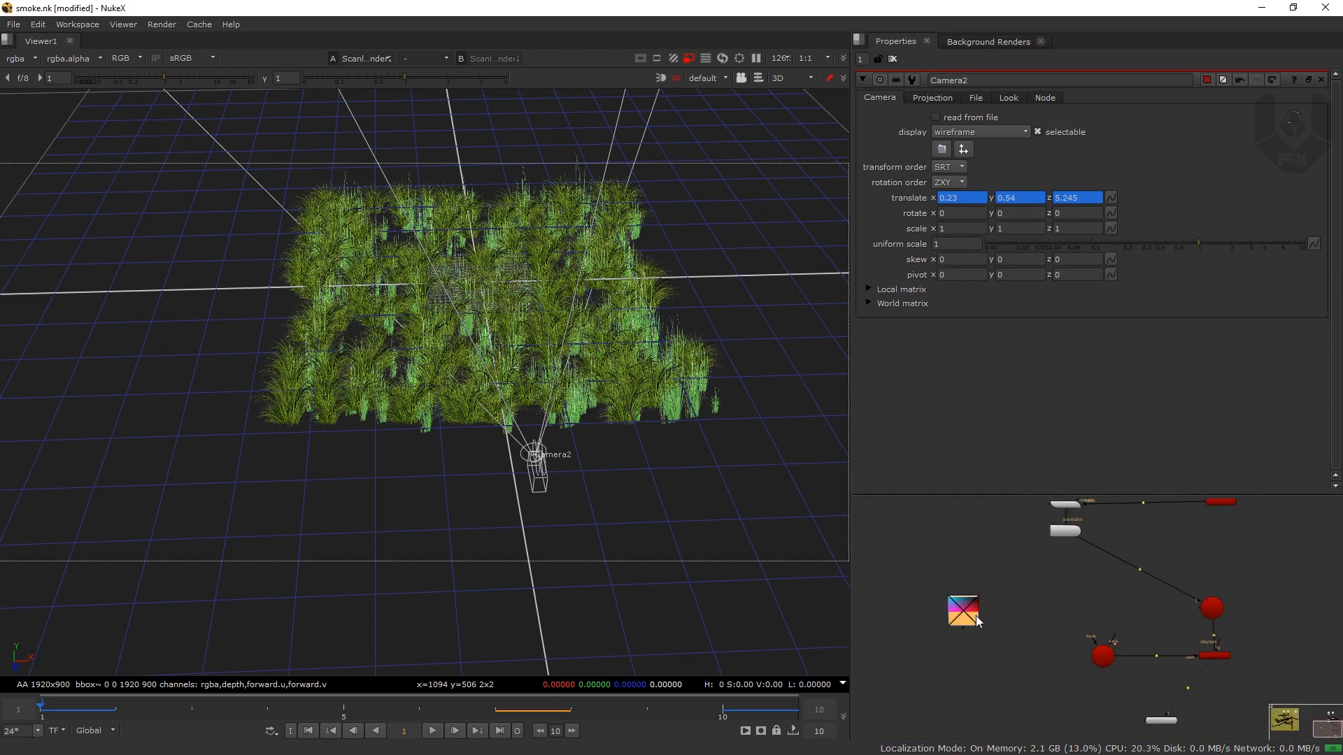
Step: View the pasted grass-flower image, and return the viewer to the ScanlineRender output
scroll(977, 619, "up", 2)
key("1")
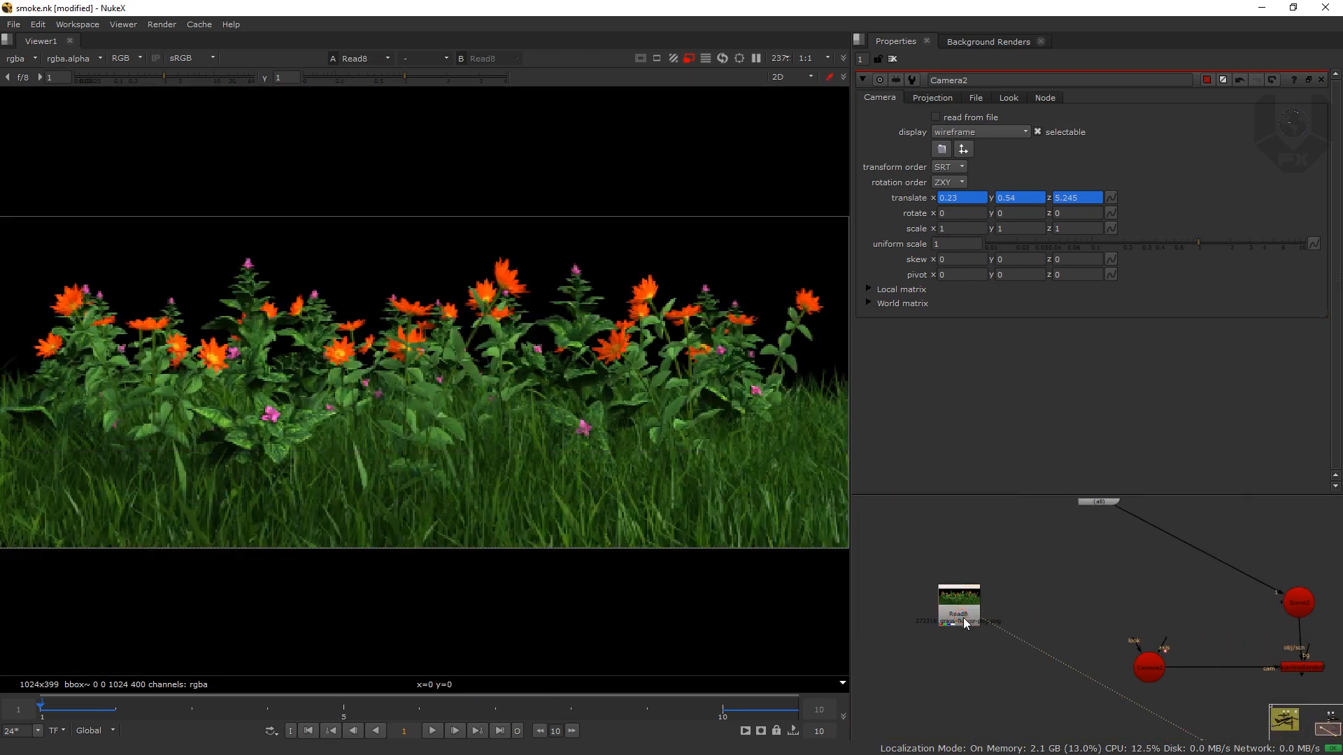
scroll(446, 398, "down", 3)
scroll(543, 384, "up", 3)
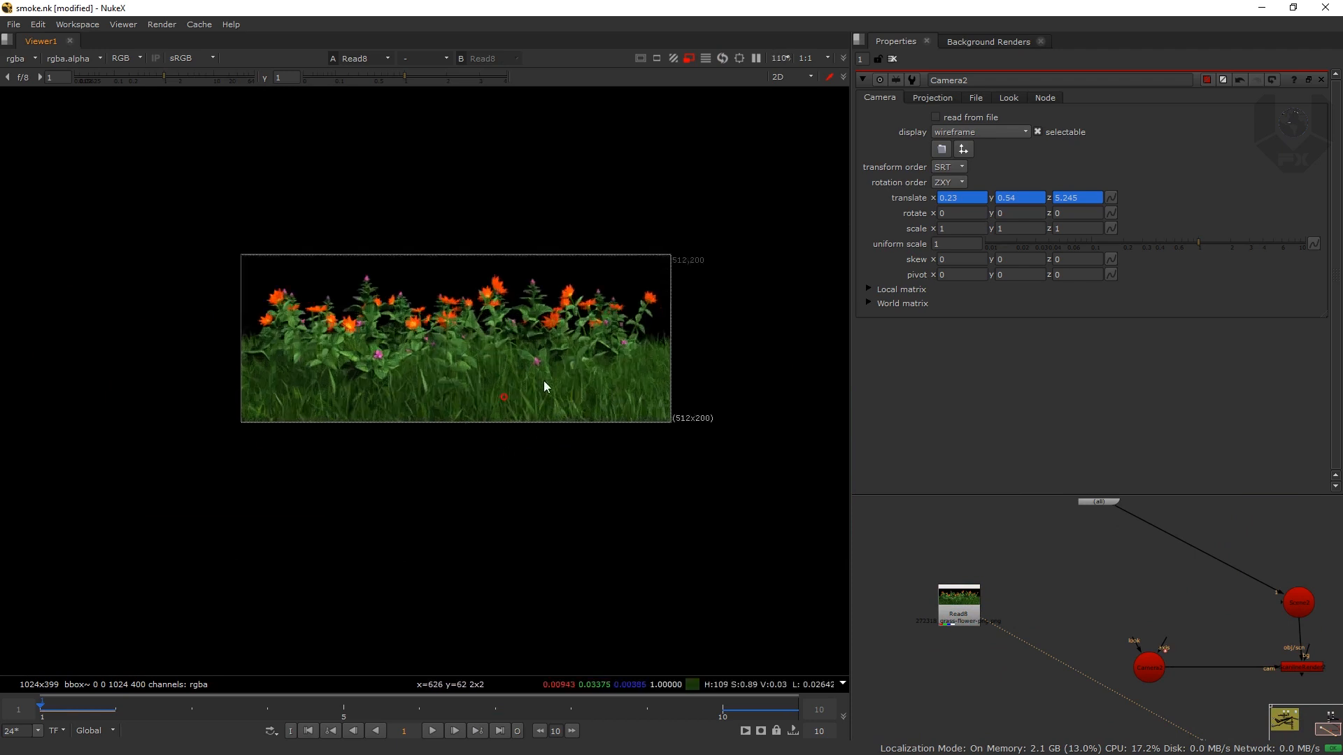
left_click_drag(994, 621, 961, 606)
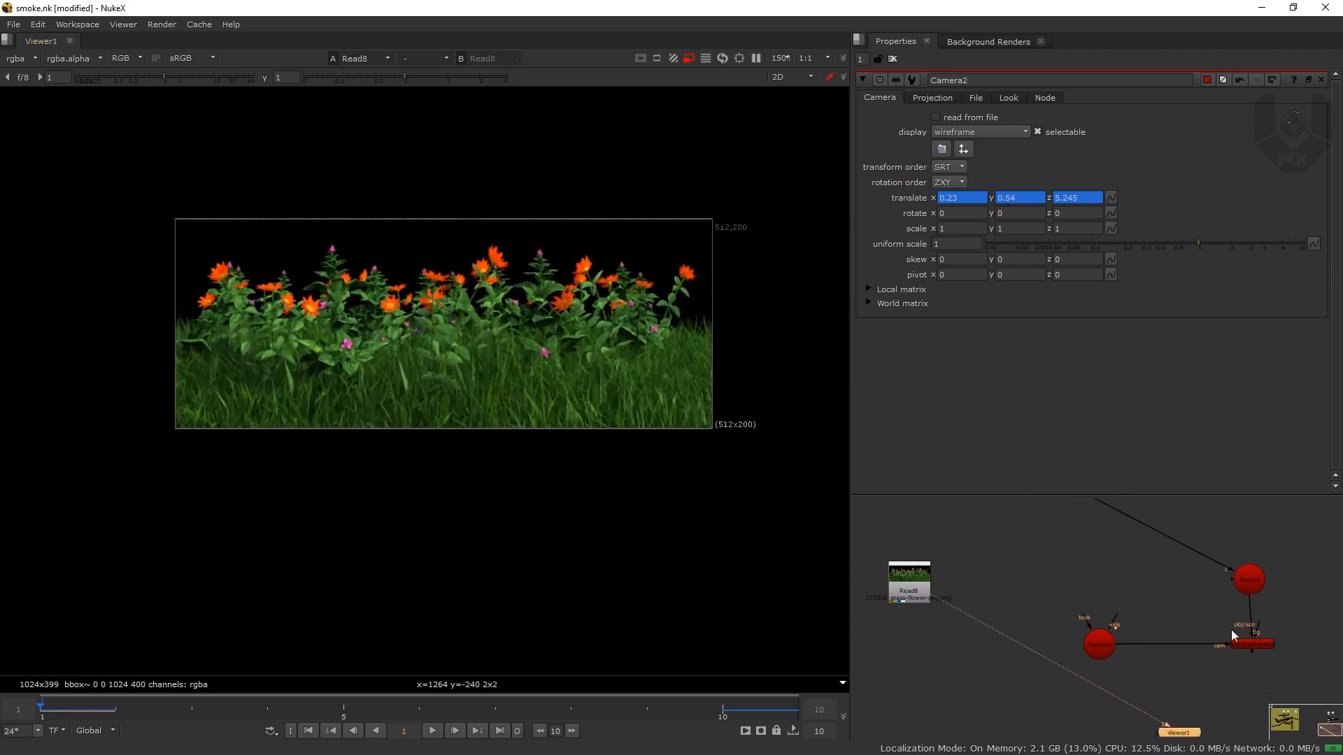
left_click(1251, 647)
key("1")
Step: Add a Card node fed by the grass-flower Read node, and connect it to the Scene
left_click_drag(913, 589, 906, 577)
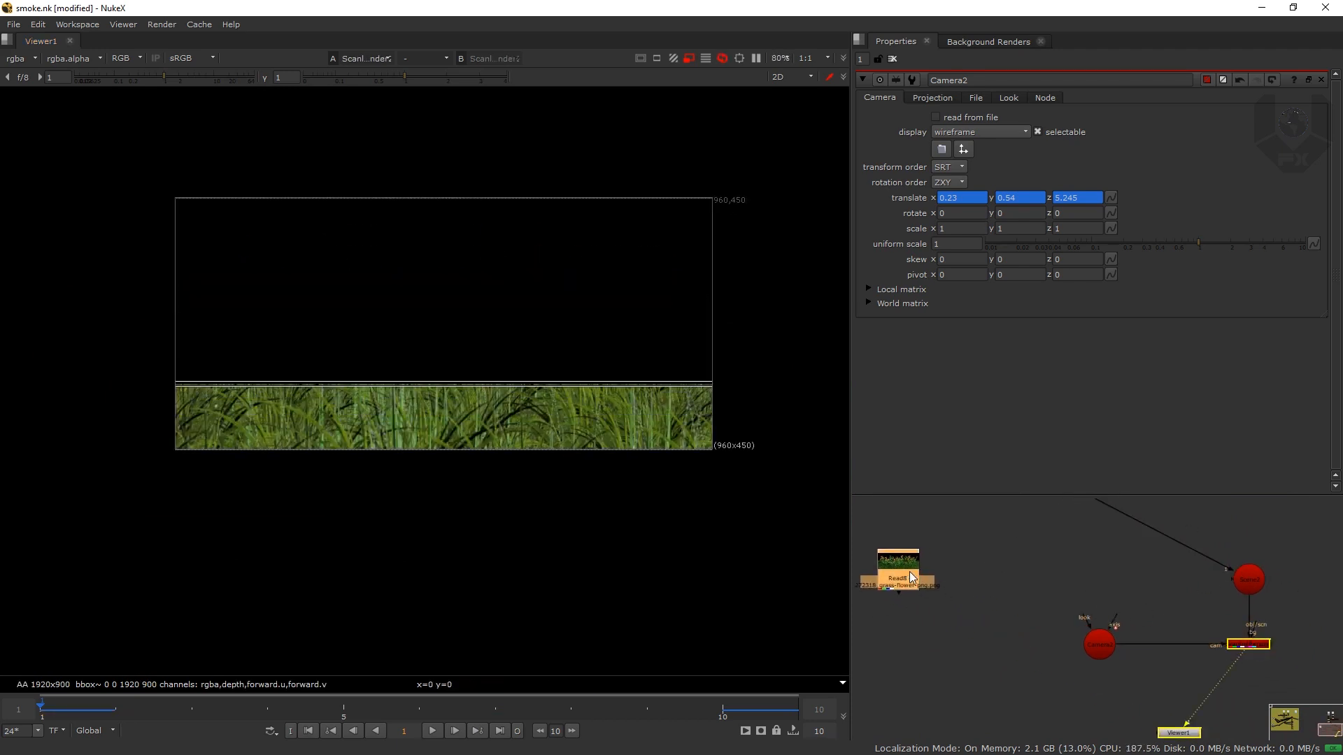
key("Tab")
type("CAR")
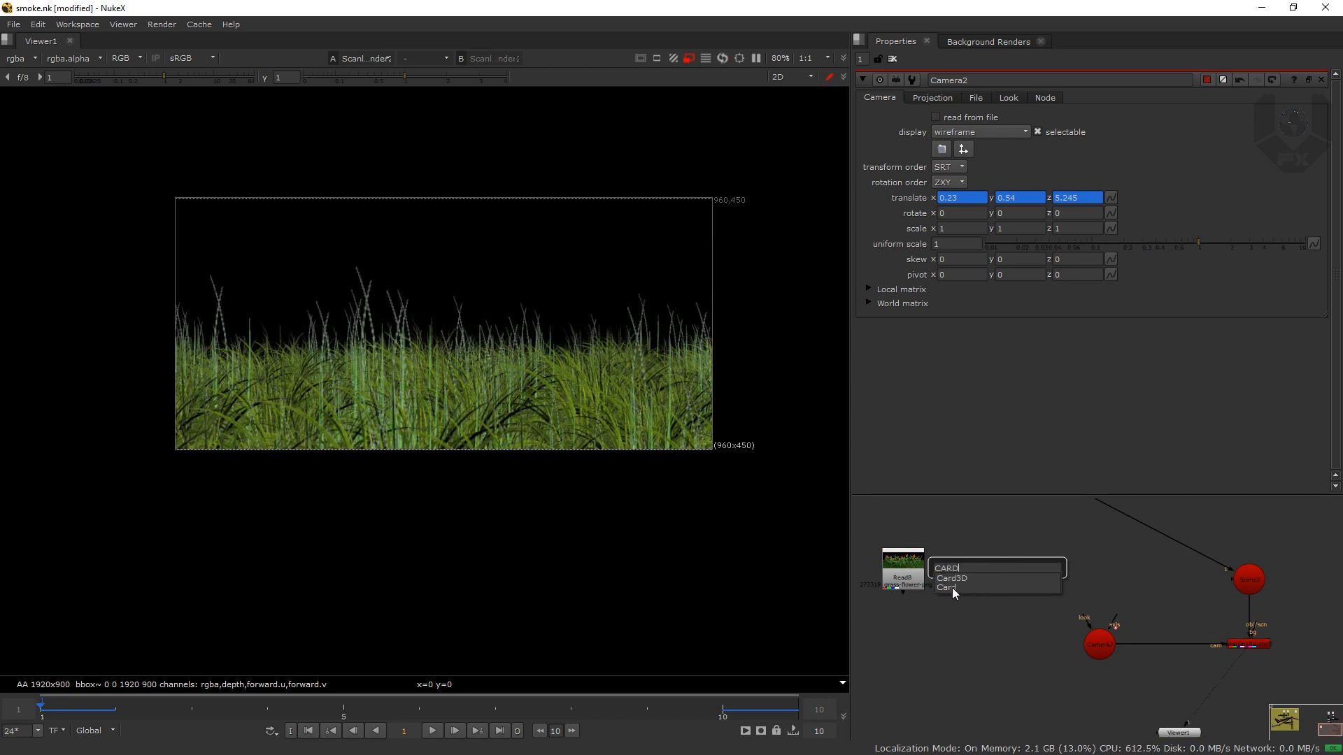
left_click(952, 587)
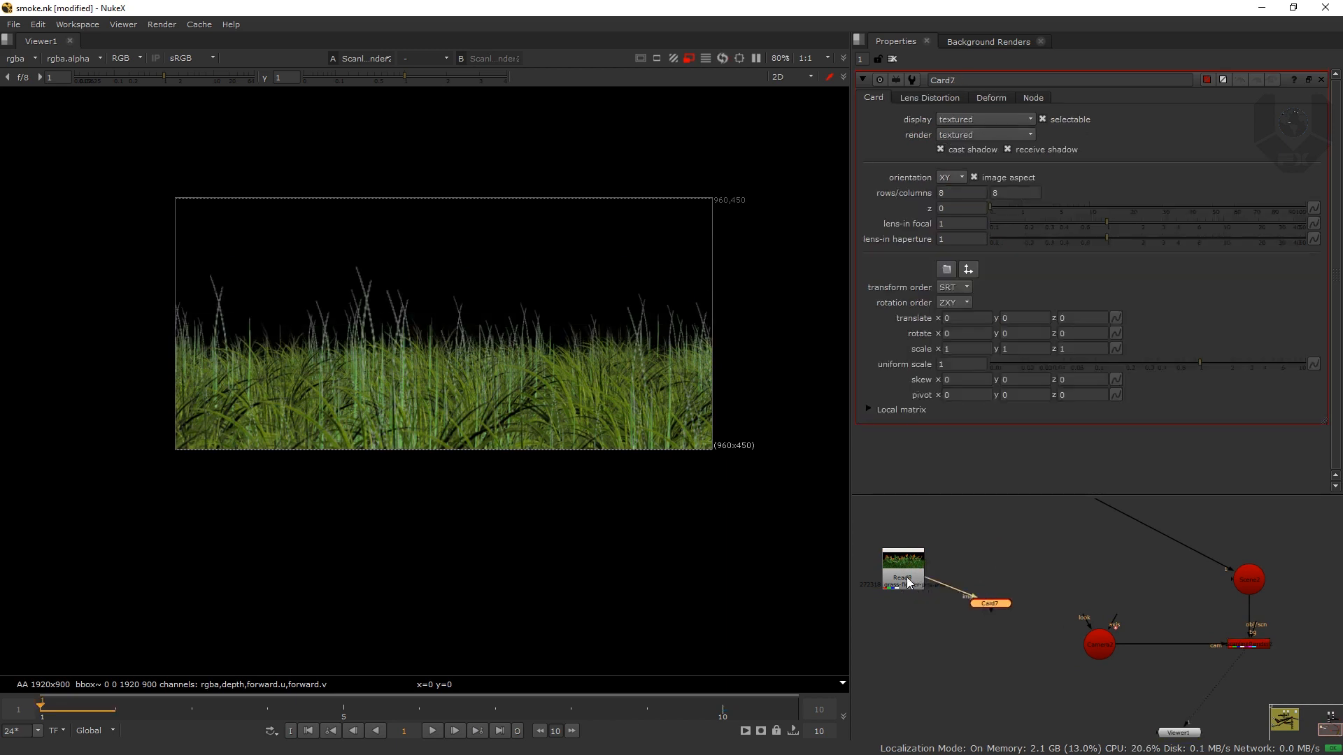
left_click_drag(919, 586, 944, 554)
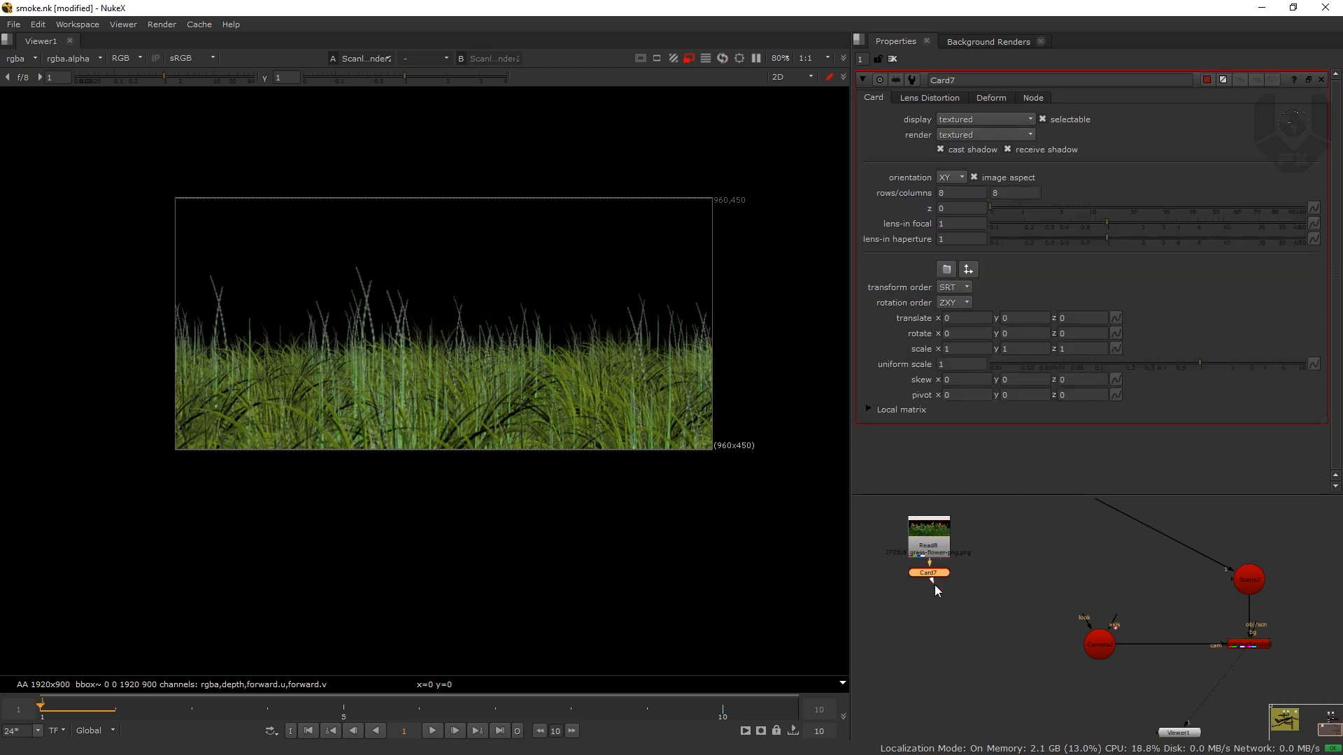
left_click_drag(1232, 584, 1233, 584)
left_click_drag(935, 573, 1027, 540)
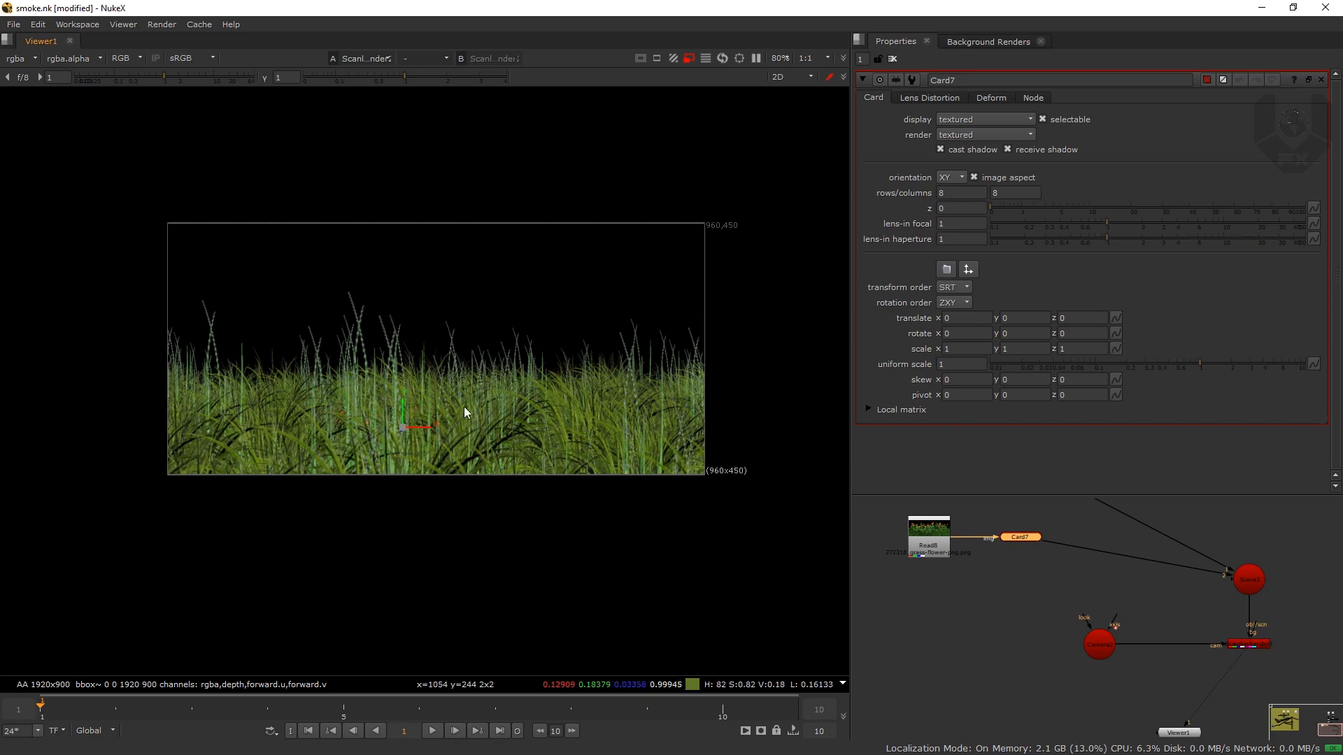
Step: Move the flower card behind the grass field to about Z -4.37, and set its uniform scale to 2.9
key("Tab")
left_click_drag(455, 416, 165, 130)
scroll(484, 413, "up", 3)
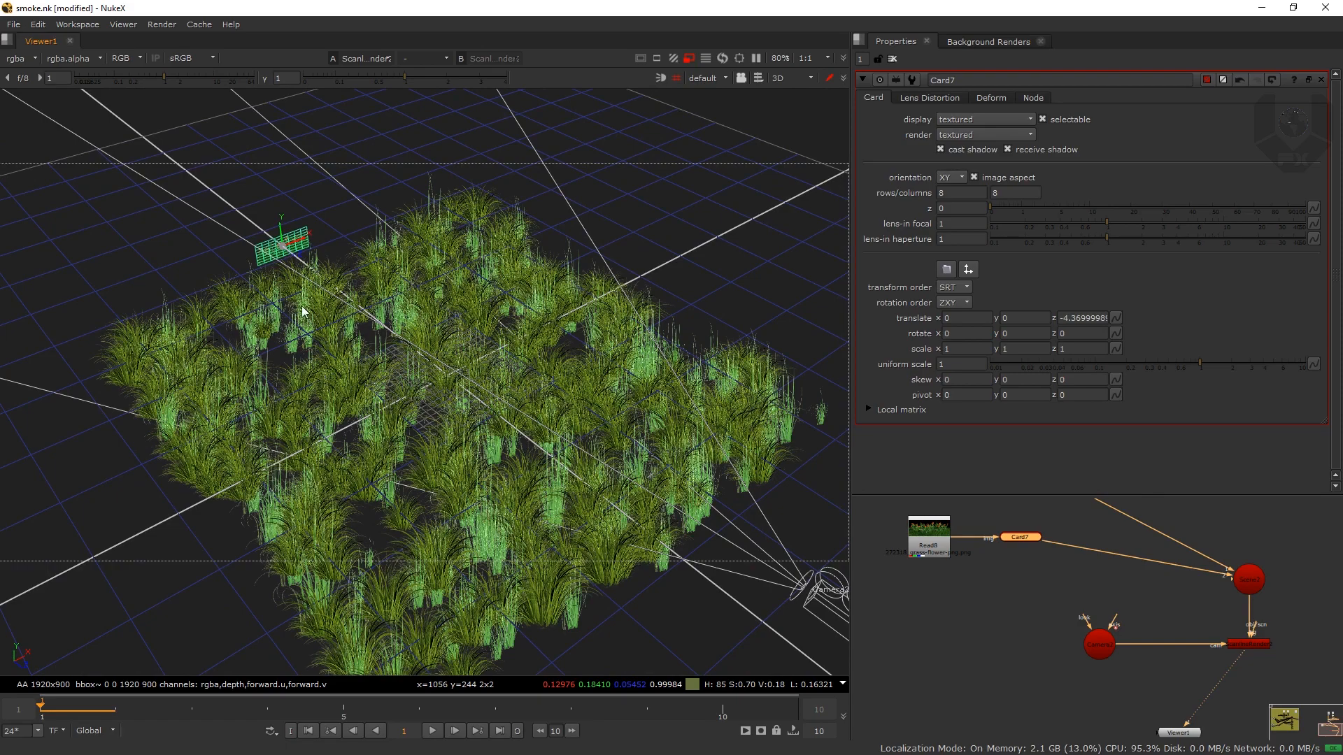
scroll(308, 312, "up", 3)
left_click_drag(317, 312, 501, 266)
left_click_drag(1197, 362, 1249, 358)
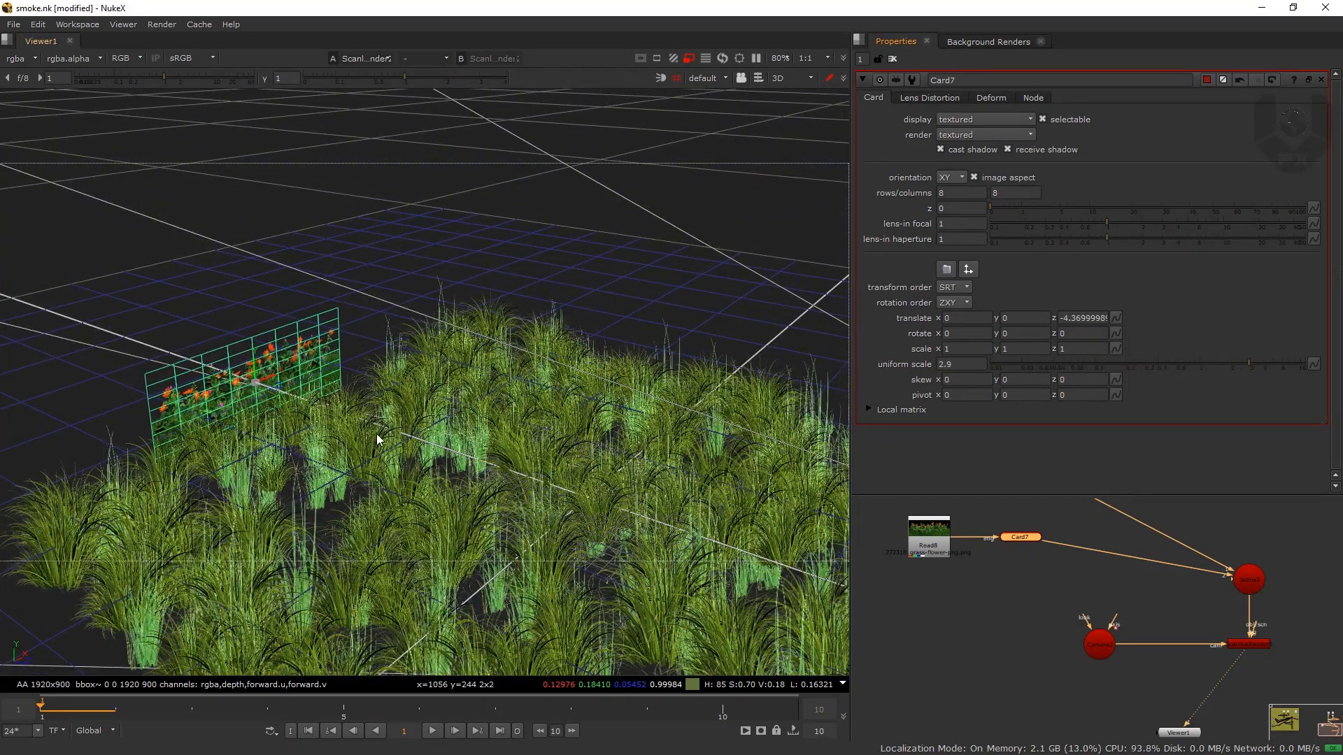
Step: Looking through Camera2, reposition the flower card on the horizon at about X 2.435, Y 0.275, Z -4.26
left_click(719, 108)
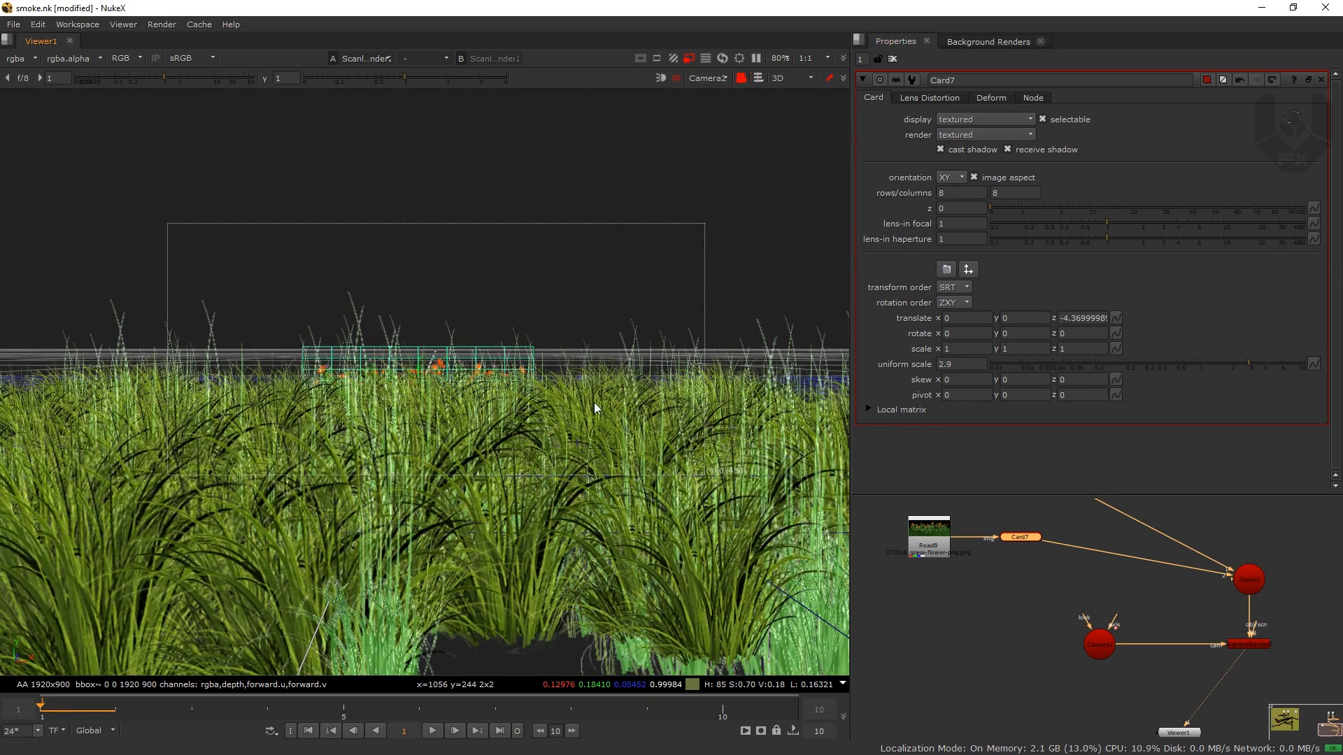
left_click_drag(1027, 314, 1092, 319)
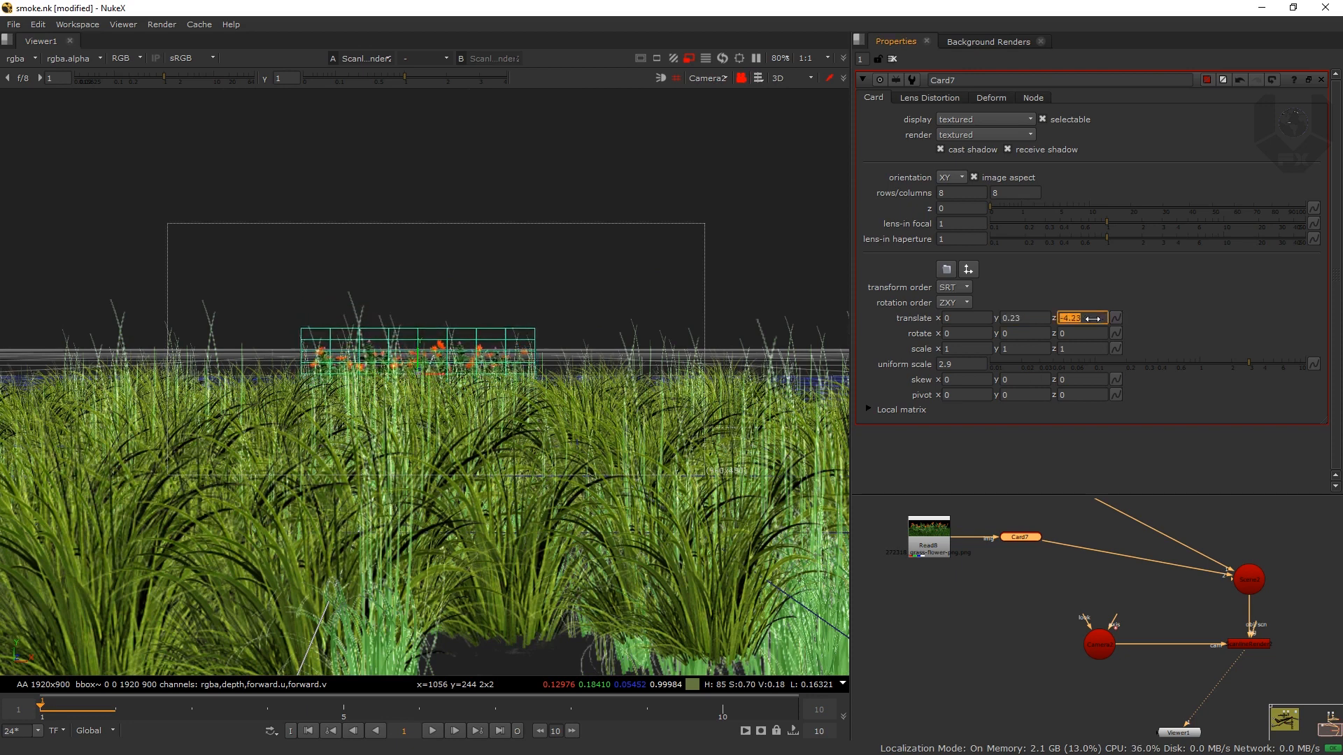
left_click_drag(956, 320, 1321, 318)
left_click_drag(617, 372, 617, 362)
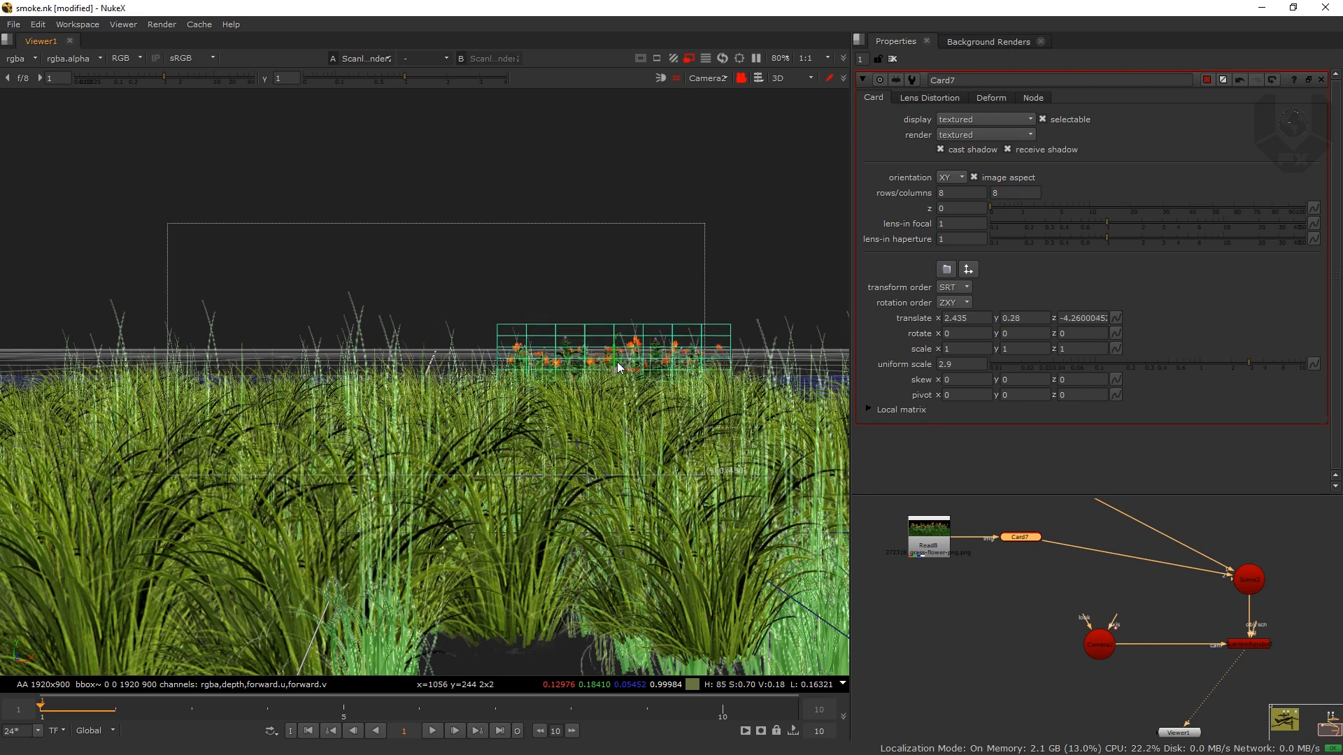
Step: Check the flower card in the rendered 2D image, and raise it to Y 0.345
scroll(587, 364, "up", 2)
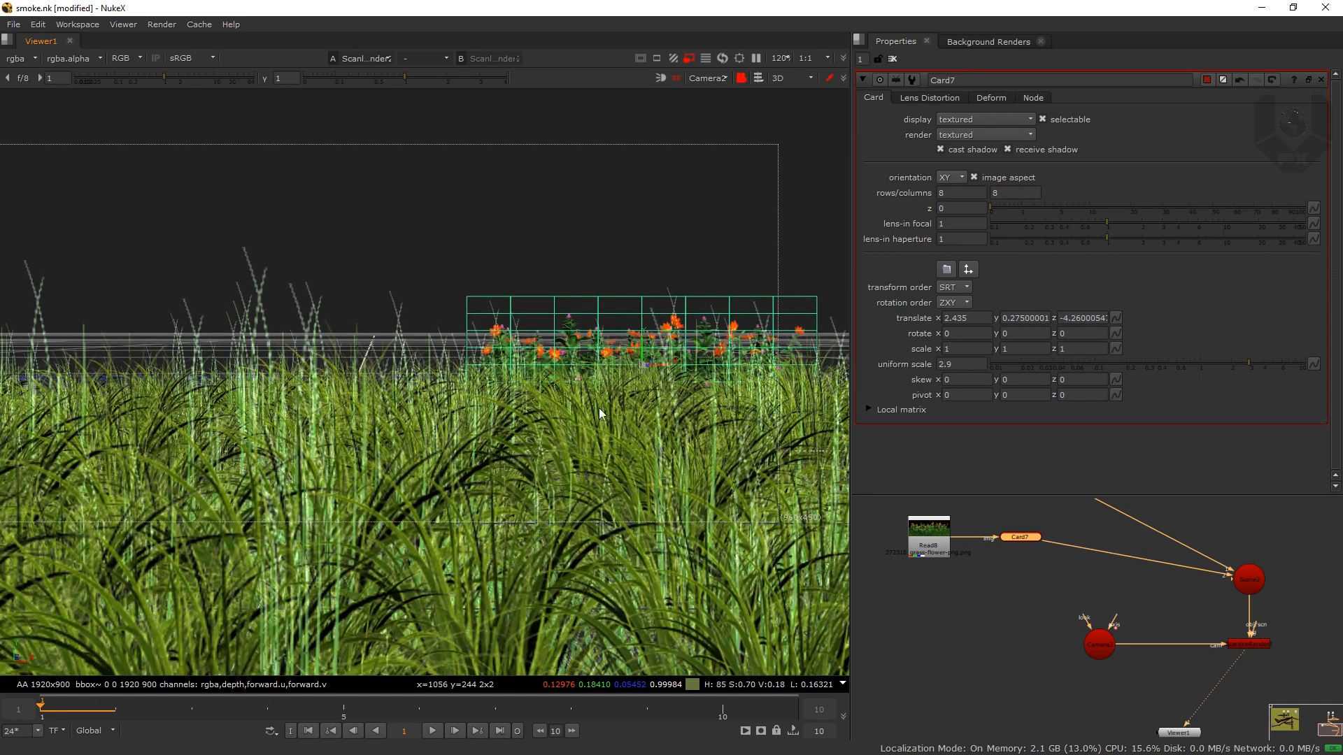
key("Tab")
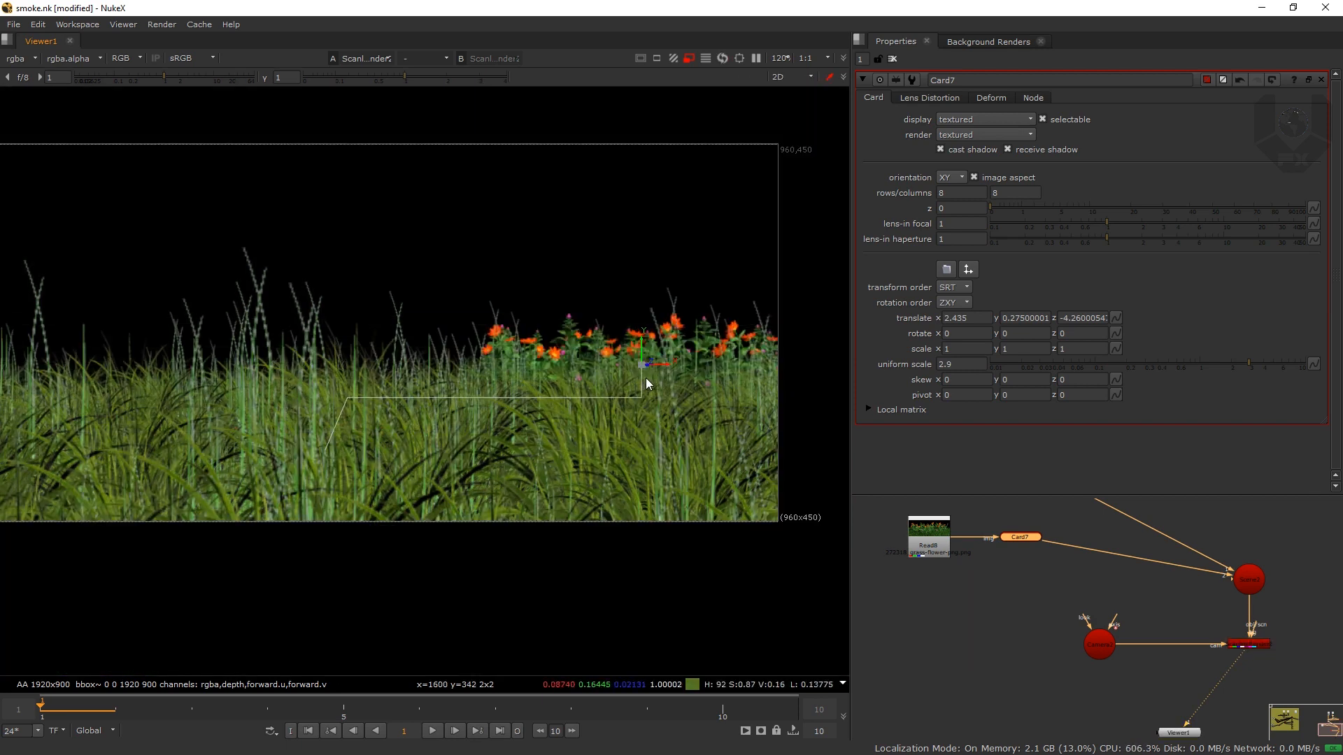
left_click_drag(641, 355, 644, 345)
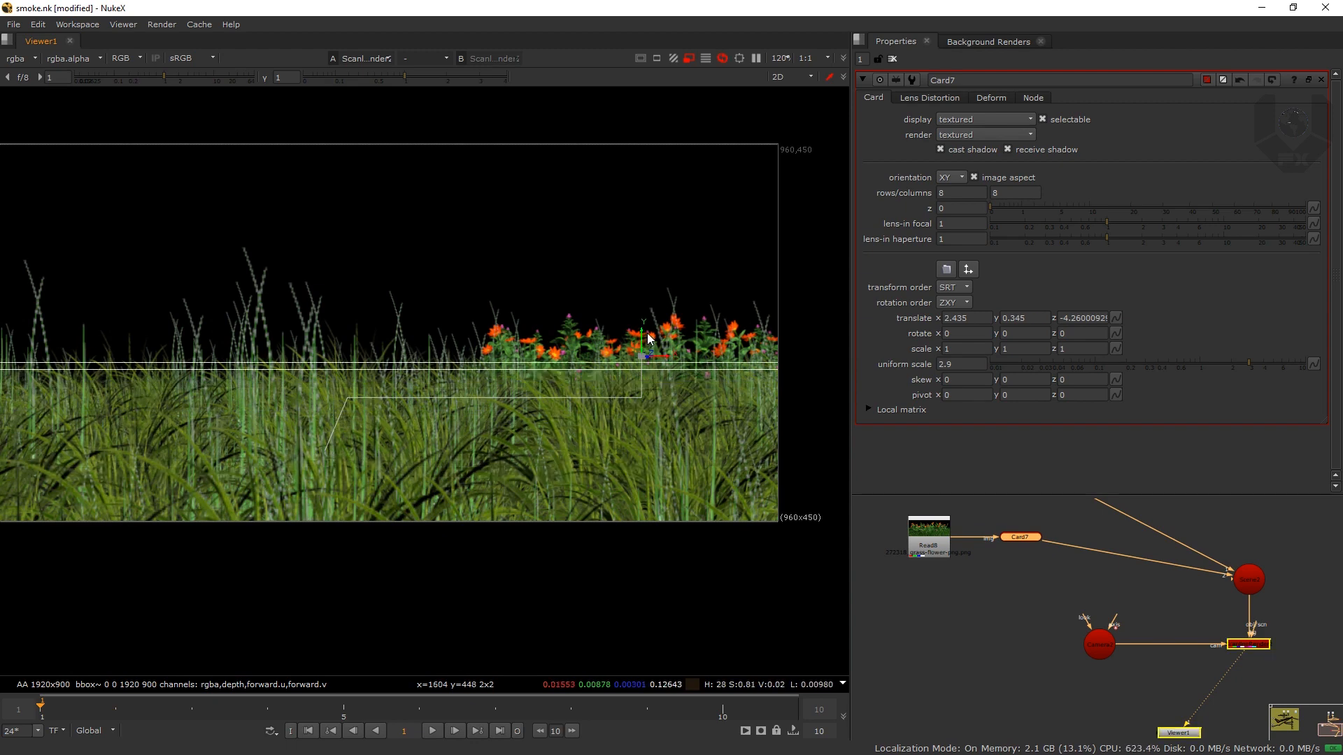
key("Tab")
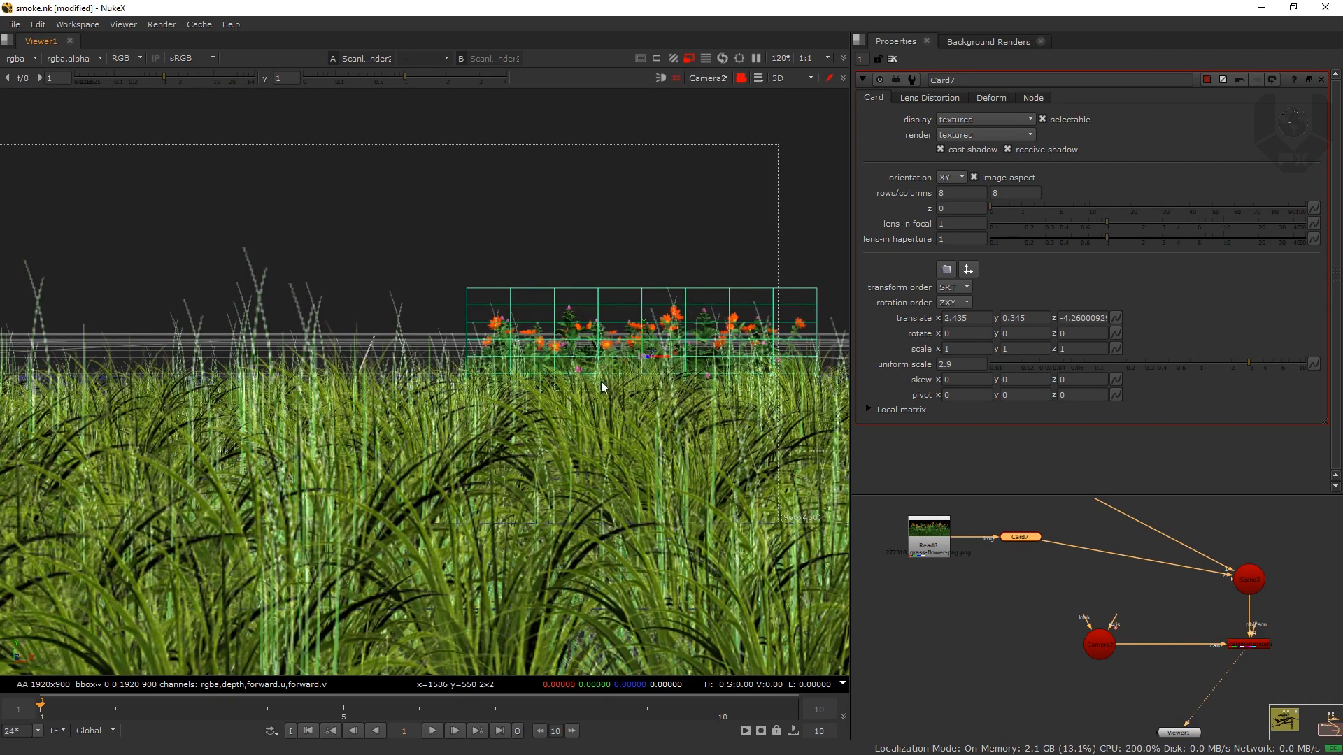
Step: Switch back to the default perspective, unlocked from Camera2, and frame the flower card behind the grass
left_click(707, 79)
left_click(723, 92)
left_click(743, 81)
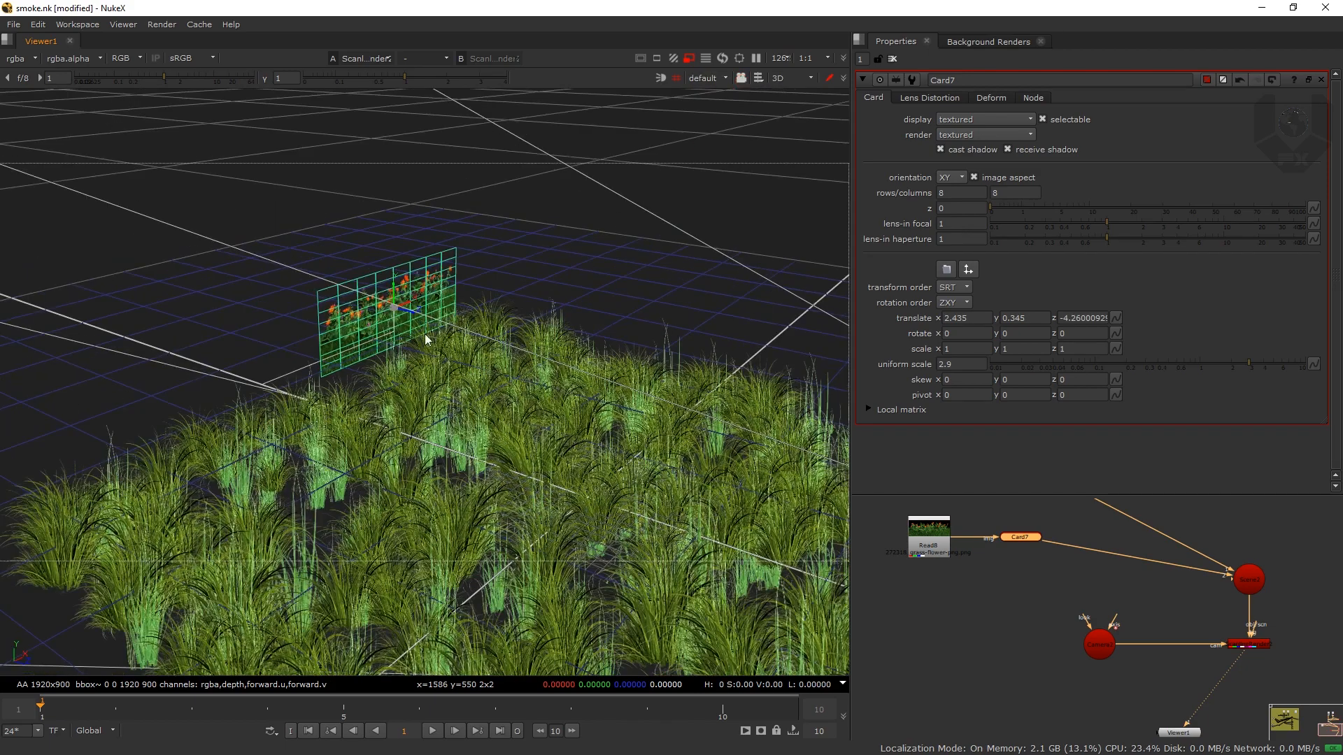
left_click_drag(381, 370, 421, 354)
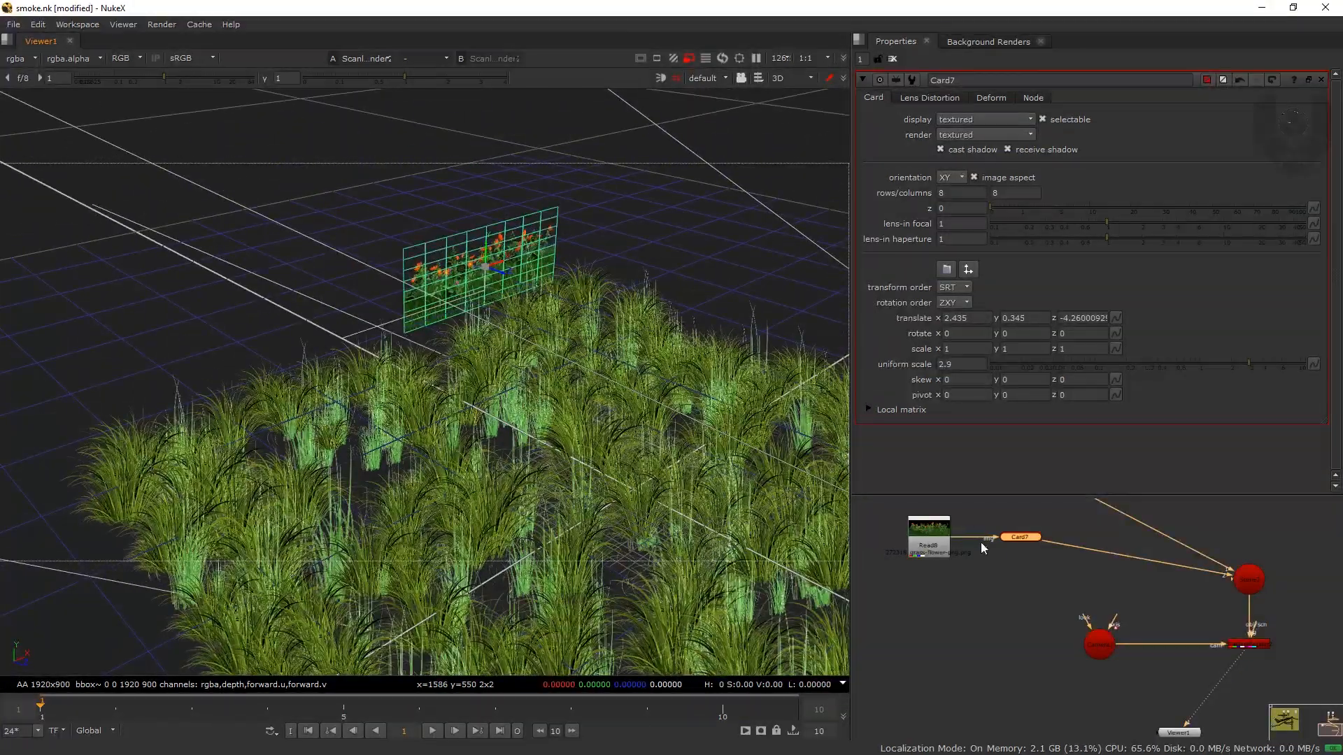
Step: Duplicate the flower card, wire the copy between the grass-flower image and the Scene, and move it to about X 0.14, Z -4.93
key("ctrl+c")
left_click(1003, 583)
key("ctrl+v")
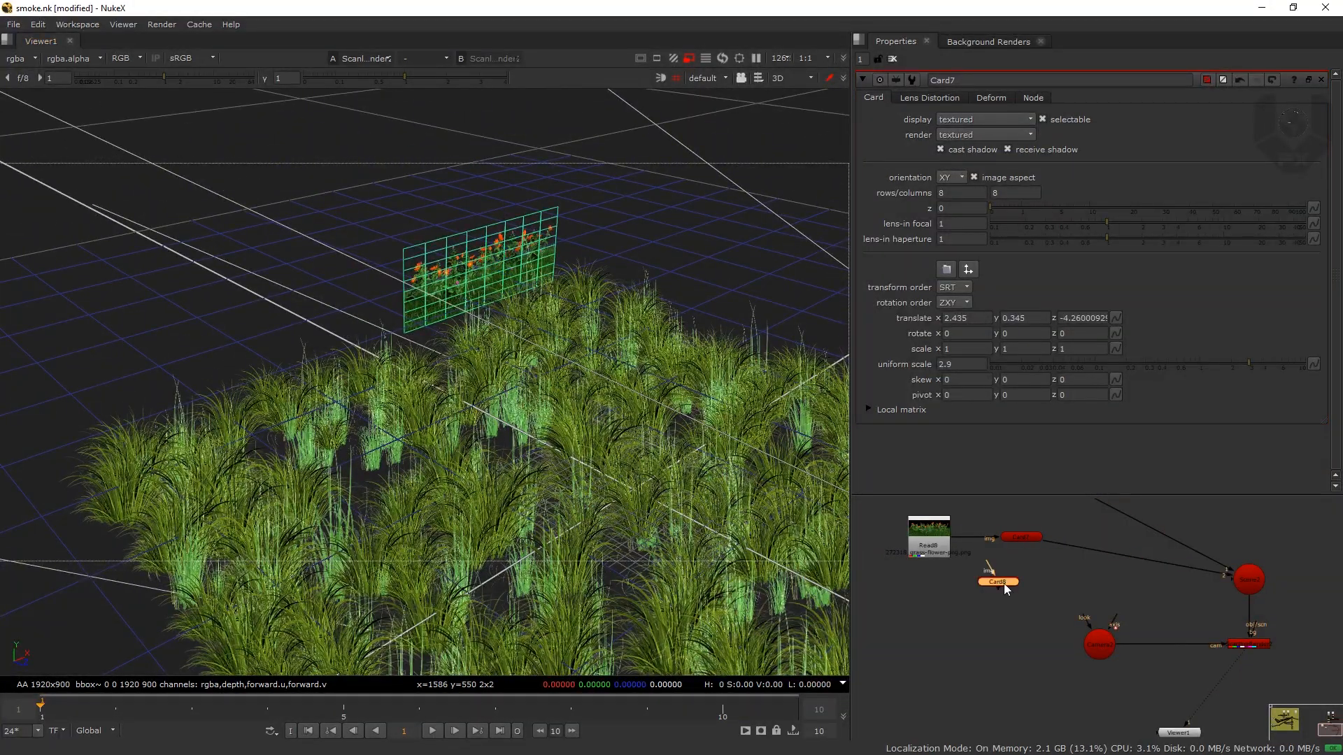
mouse_move(1005, 584)
left_mouse_down()
mouse_move(1240, 581)
mouse_move(1022, 579)
left_mouse_up()
left_click_drag(943, 565, 939, 553)
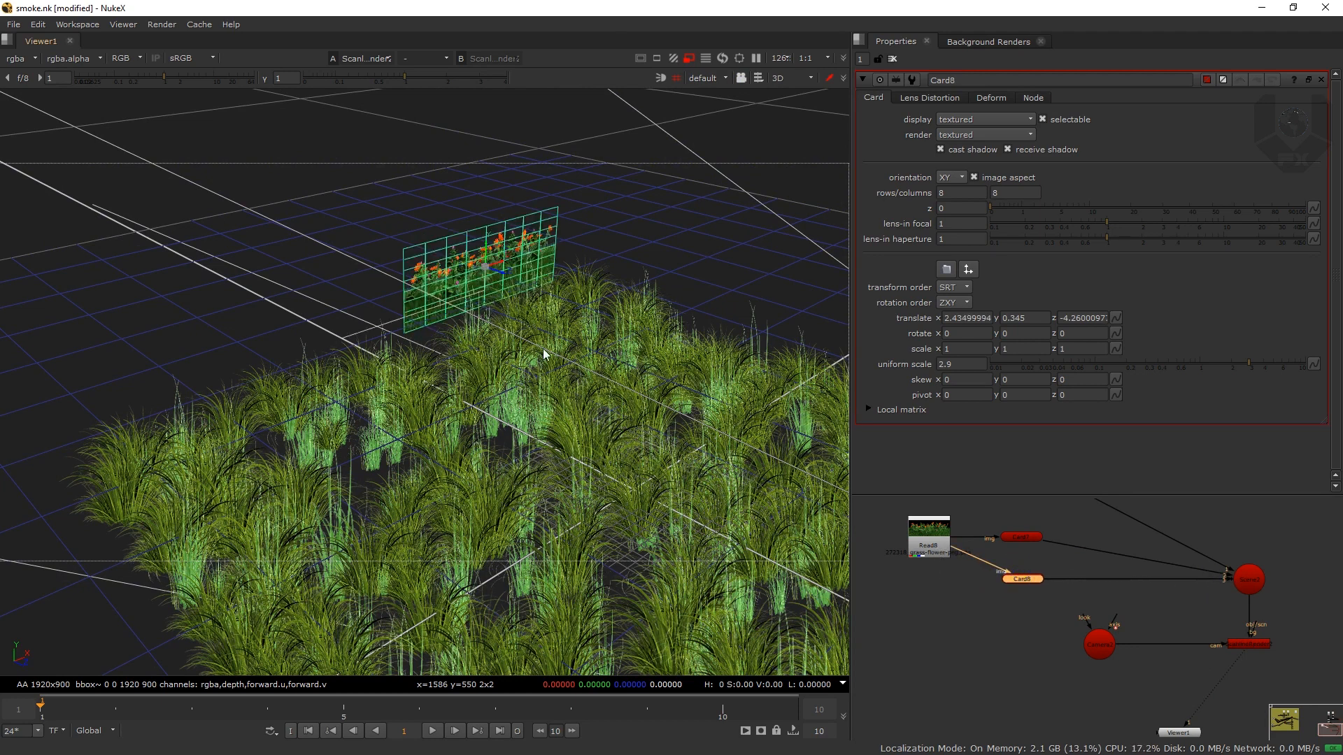
left_click_drag(498, 264, 383, 299)
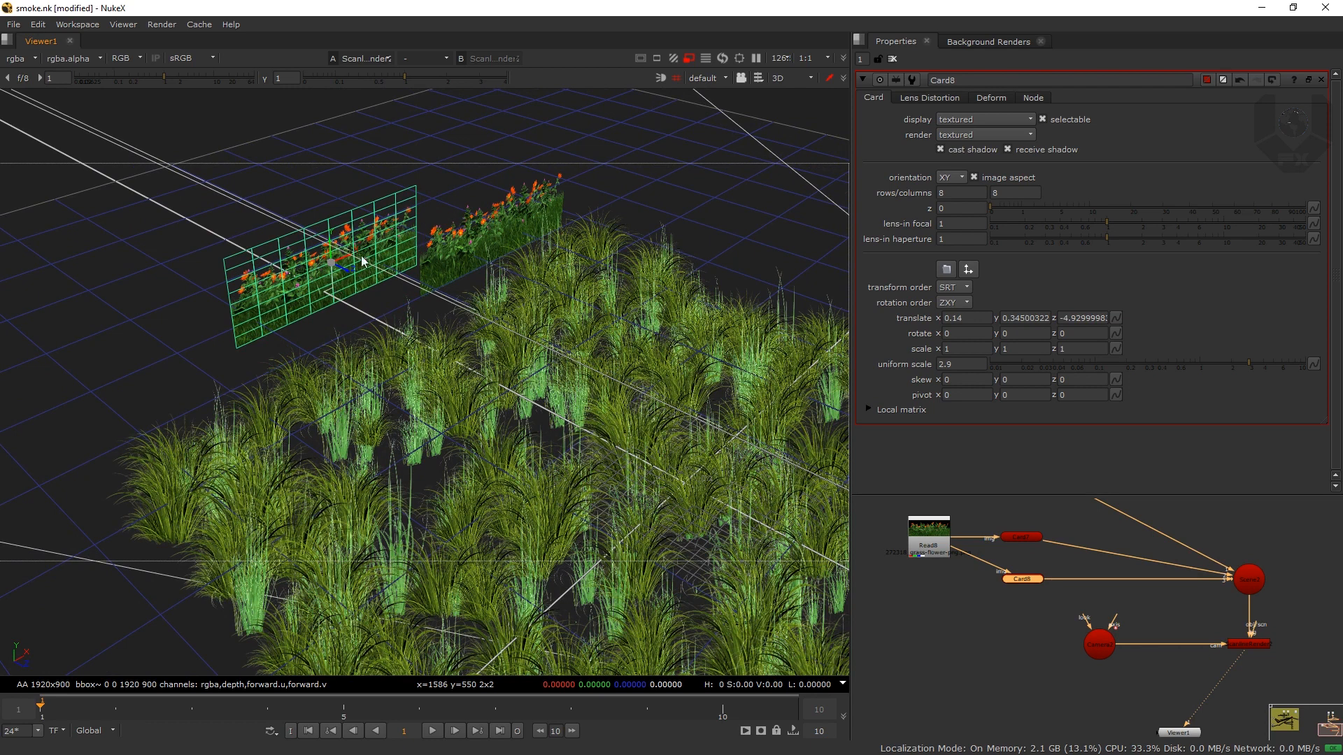
Step: Set the second flower card's uniform scale to 3.05, duplicate it, and wire the copy between the grass-flower image and the Scene
left_click_drag(1249, 362, 1251, 362)
left_click_drag(1030, 584, 1249, 581)
left_click(1012, 598)
left_click_drag(944, 556, 942, 554)
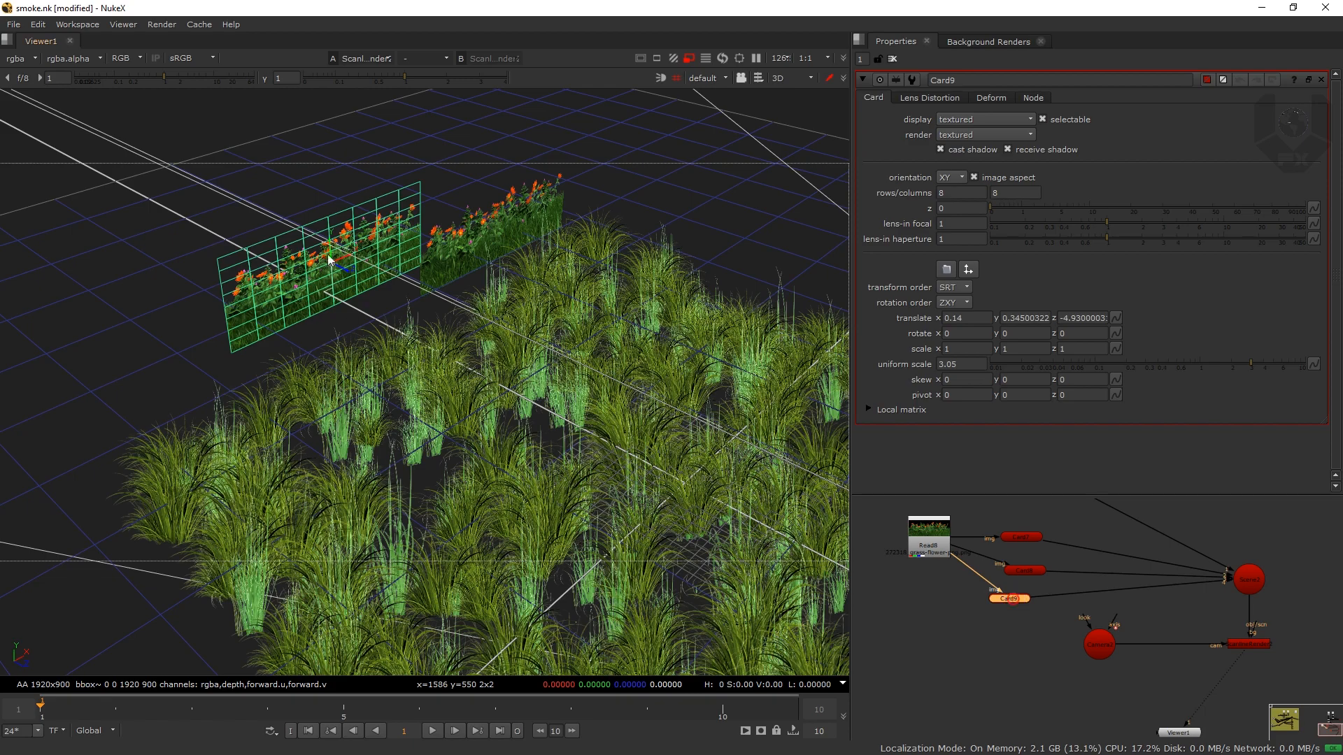
Step: Move the third flower card along the meadow's back edge to about X -2.09, Z -4.51, extending the flower row
left_click_drag(344, 261, 218, 382)
scroll(434, 479, "up", 5)
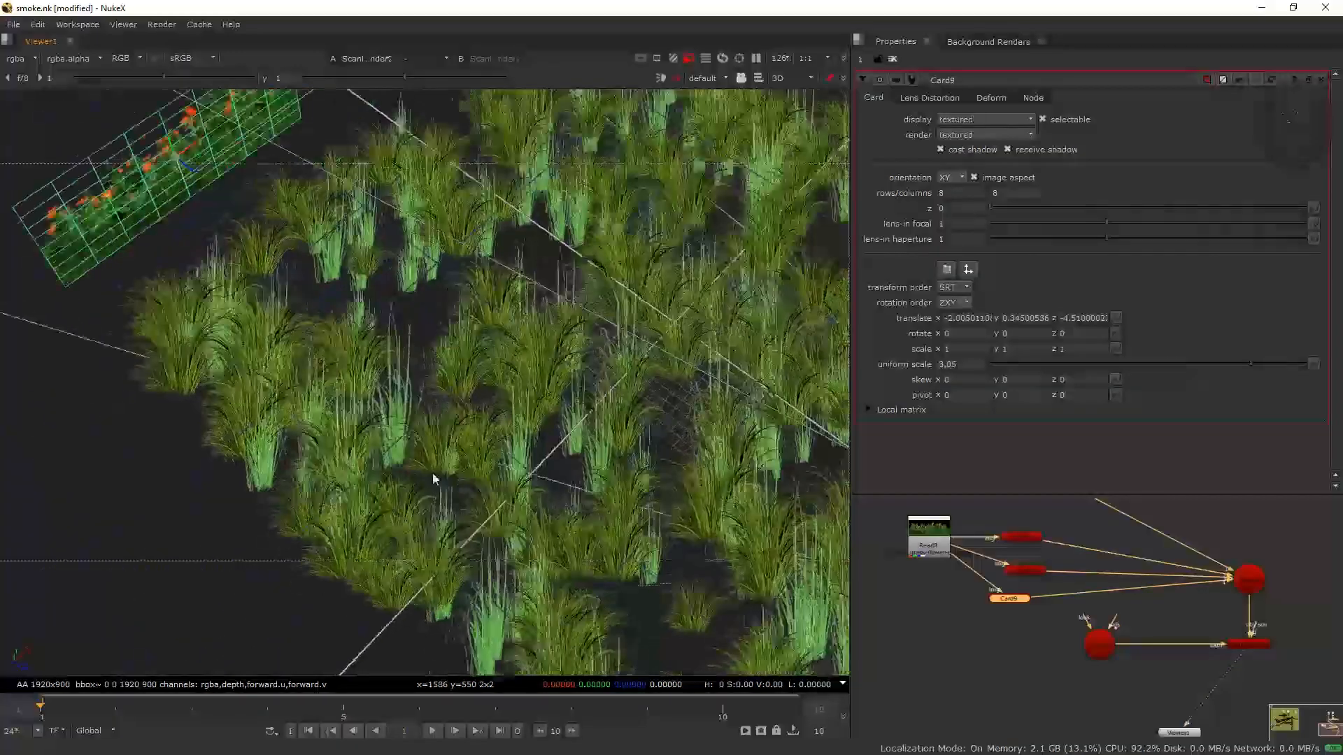
left_click_drag(434, 479, 664, 352)
left_click_drag(443, 371, 534, 283)
scroll(449, 379, "down", 3)
left_click_drag(419, 429, 280, 405)
scroll(546, 383, "up", 2)
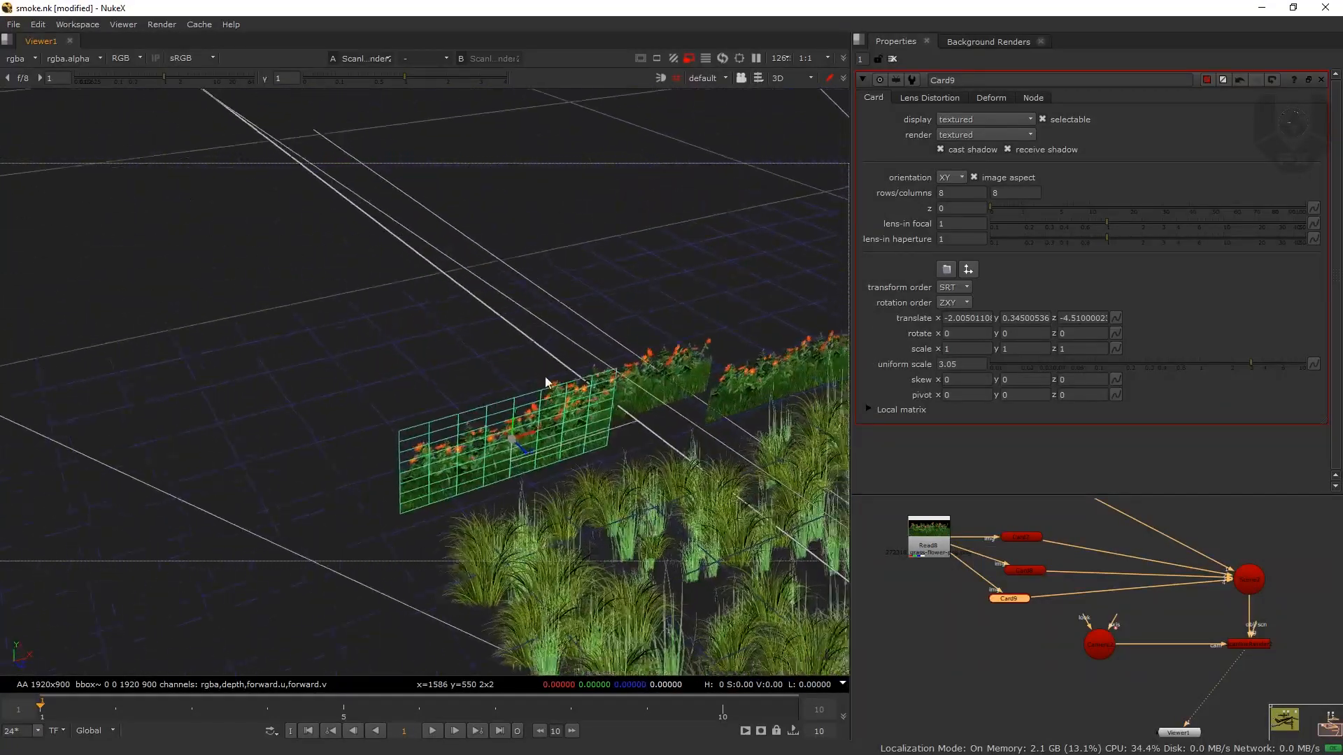
left_click_drag(545, 383, 367, 446)
left_click_drag(390, 386, 317, 386)
Step: Check the third flower card's placement against the camera frustum from above, and adjust its depth to about Z -4.49
scroll(418, 303, "down", 6)
left_click_drag(418, 304, 389, 542)
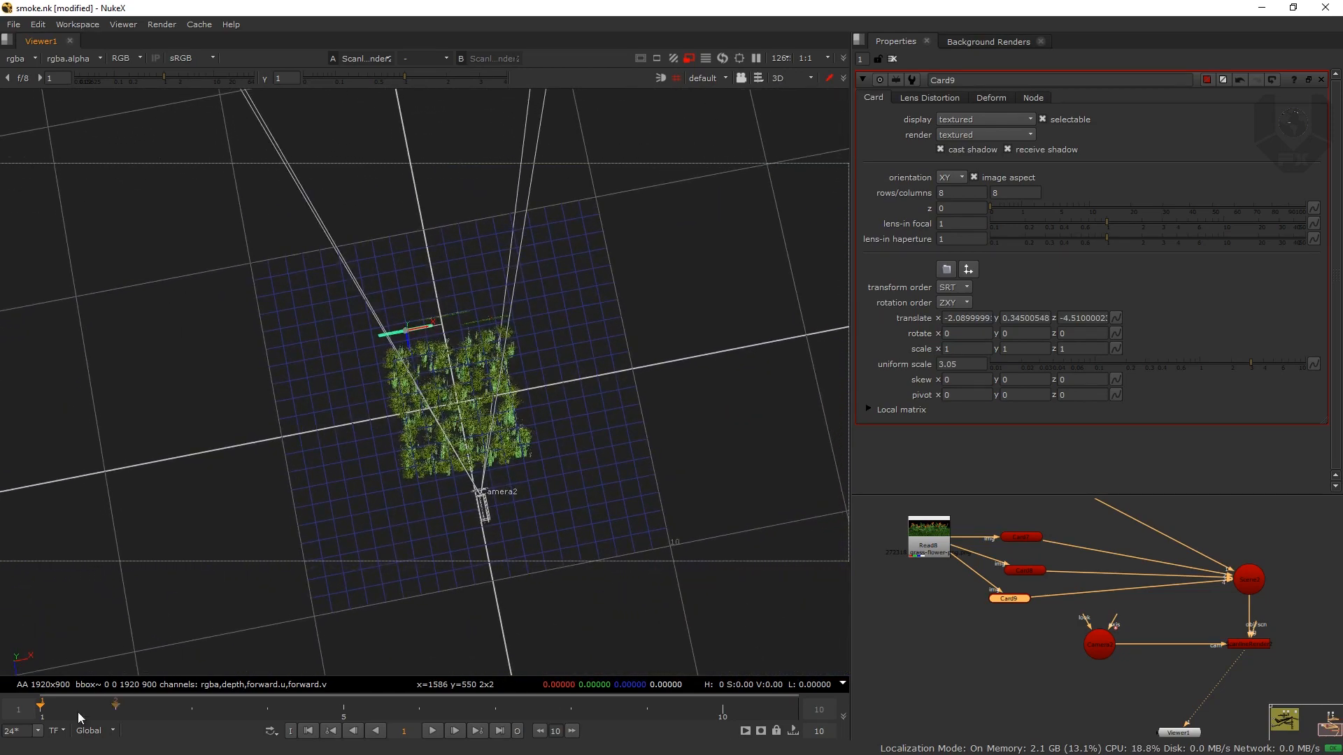
left_click_drag(81, 718, 510, 677)
scroll(423, 347, "up", 5)
left_click_drag(424, 347, 483, 256)
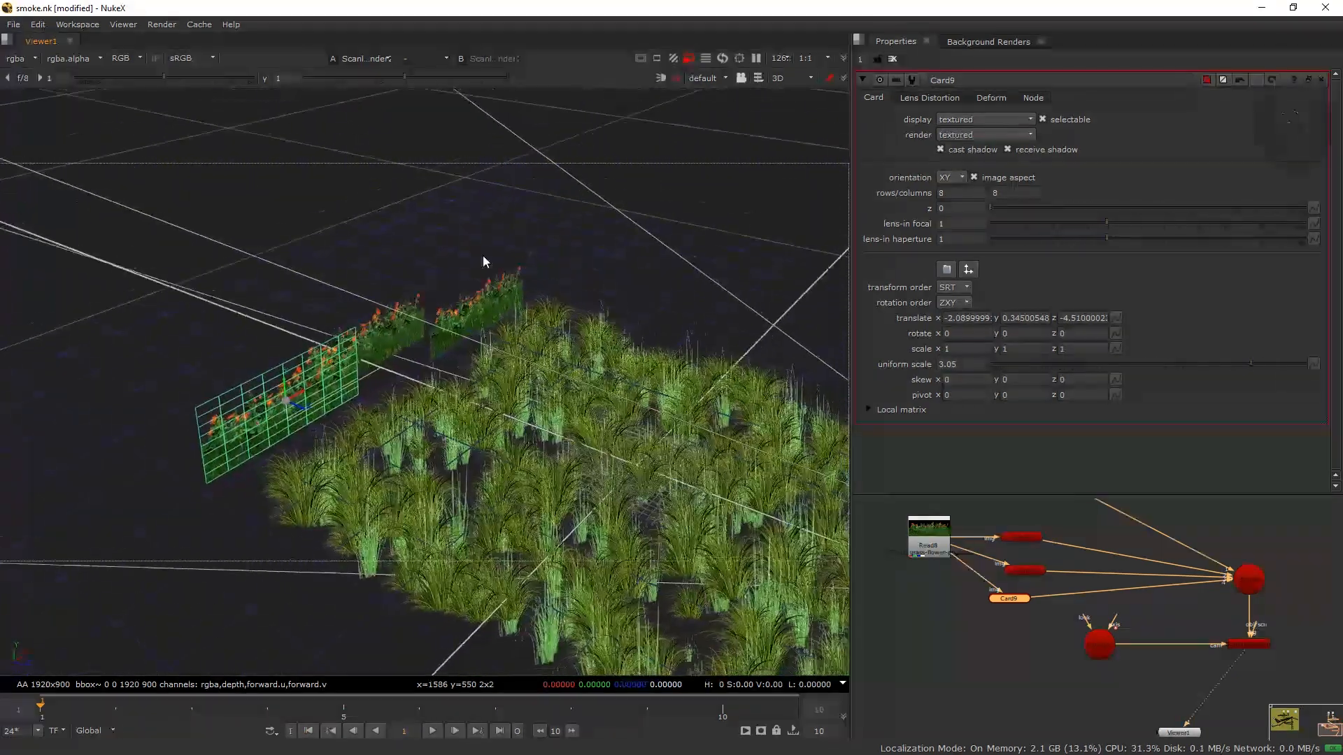
scroll(482, 256, "up", 3)
left_click_drag(251, 421, 253, 423)
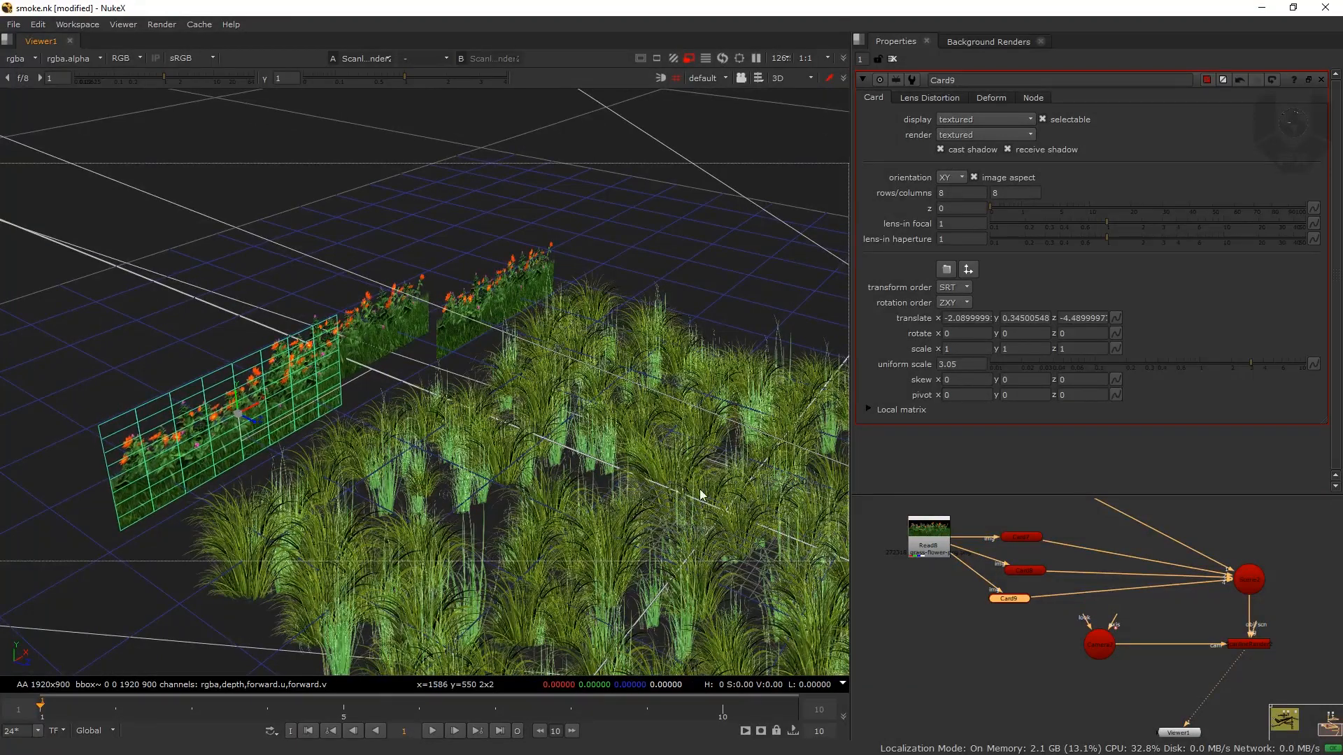
Step: Add a fourth flower card wired between the grass-flower image and the Scene, positioned at about X -1.22, Z -5.56 with uniform scale 3
left_click_drag(1001, 600, 1240, 581)
key("ctrl+v")
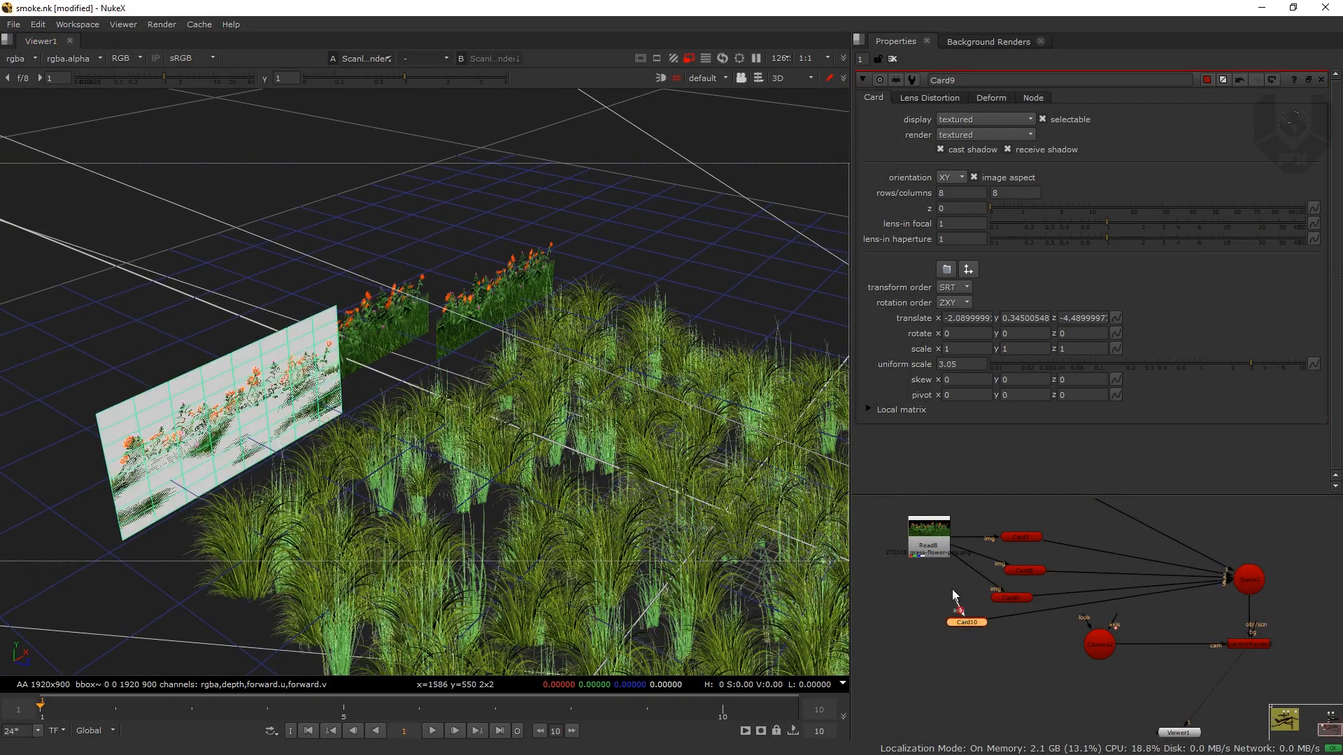
left_click_drag(953, 592, 935, 540)
left_click_drag(250, 415, 342, 336)
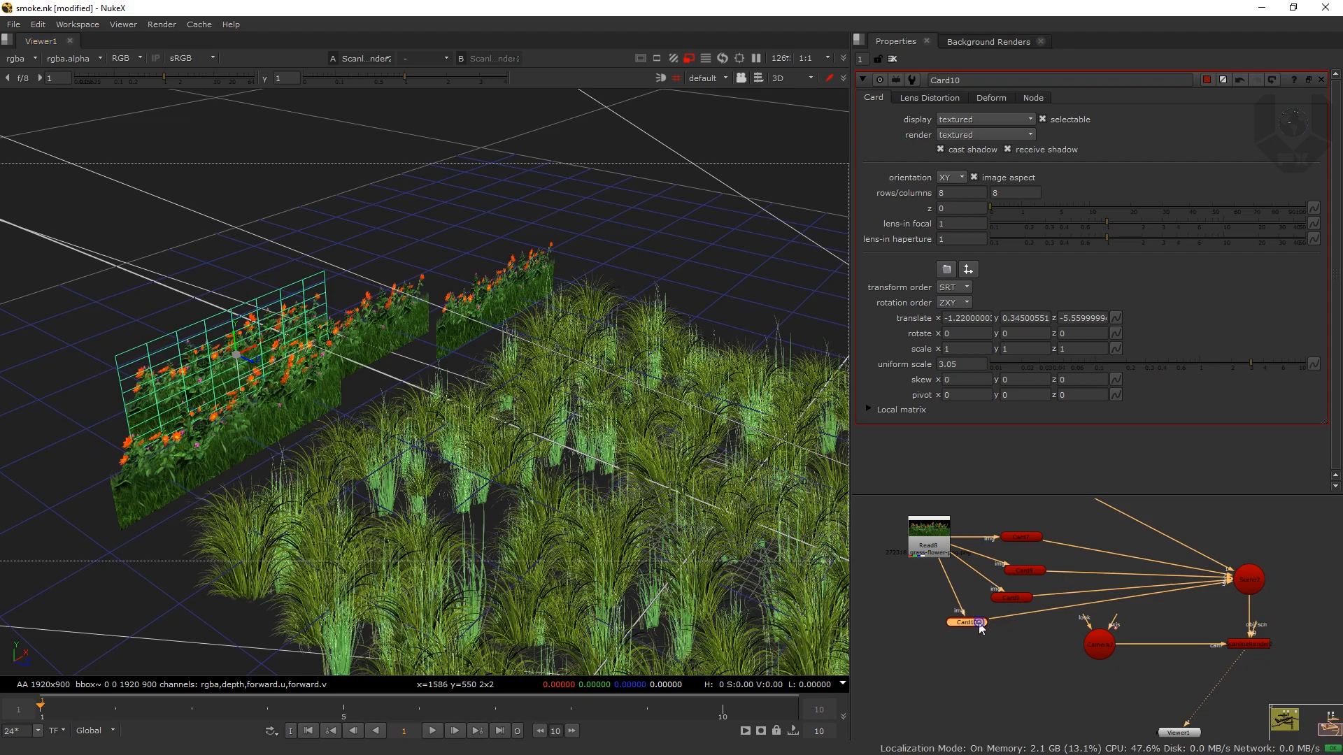
left_click_drag(1236, 363, 1250, 362)
left_click_drag(452, 503, 557, 432)
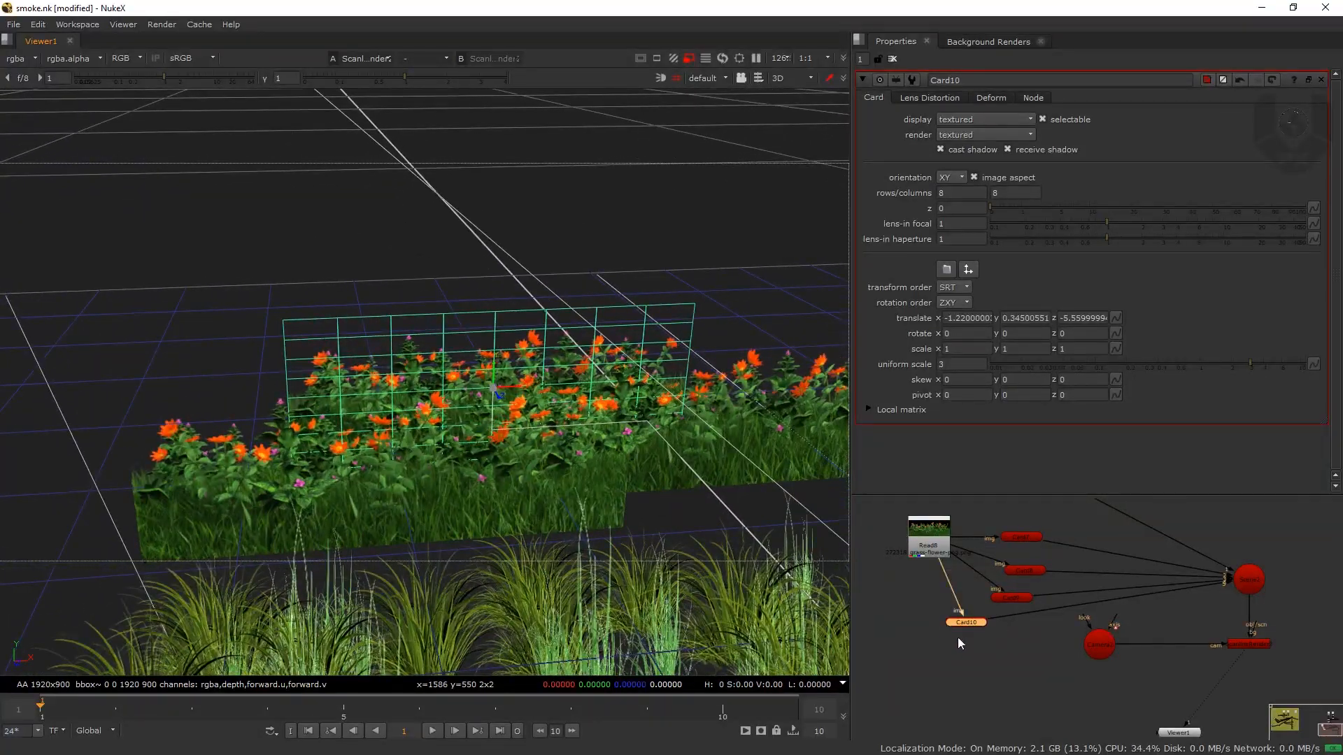
Step: Insert a Grade between the grass-flower image and the fourth flower card, with green gain 1.74 and blue gain 0.95
left_click(936, 648)
key("g")
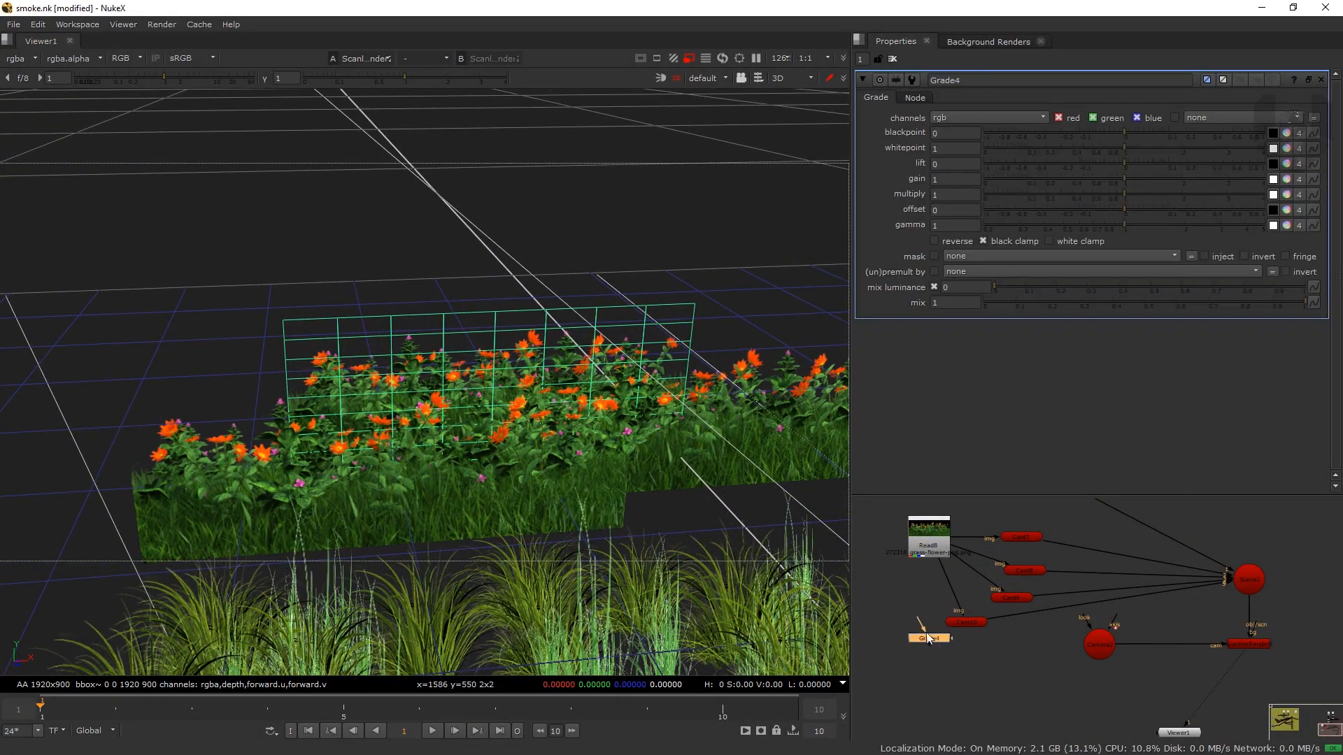
left_click_drag(929, 639, 941, 595)
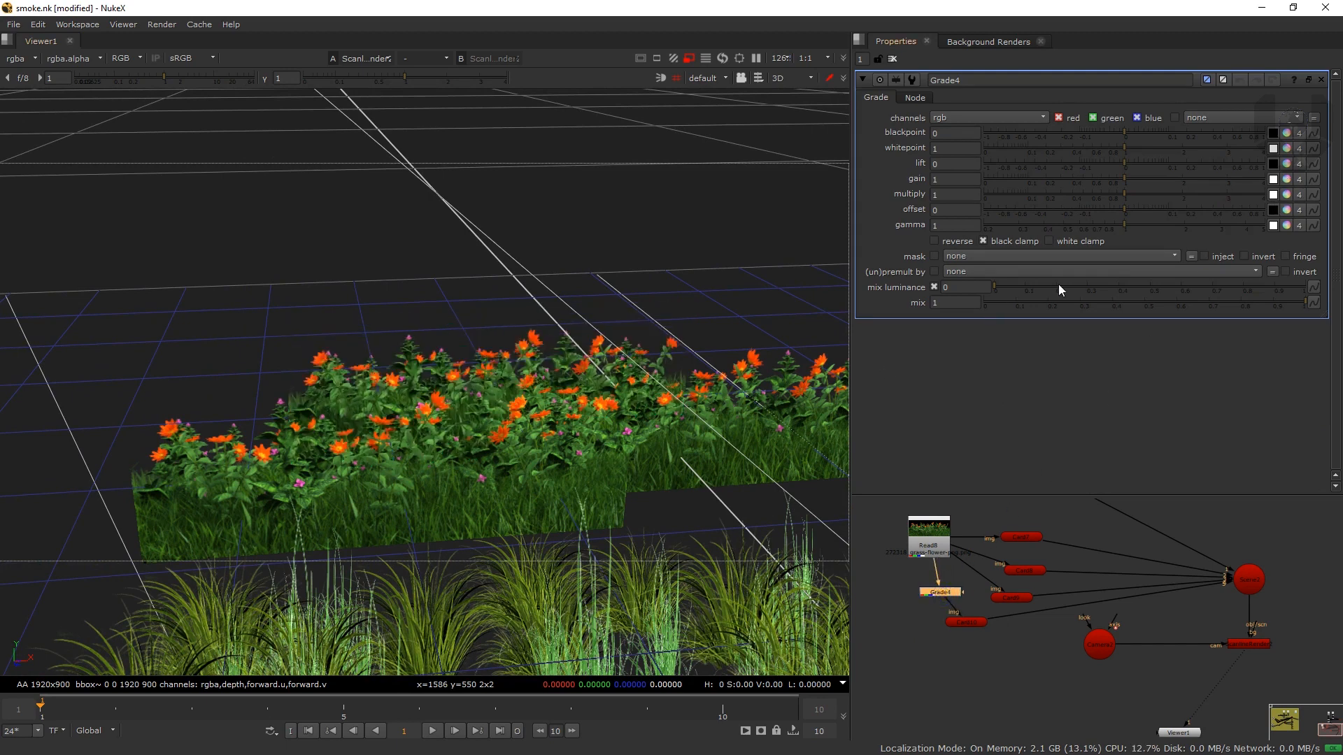
left_click(1287, 180)
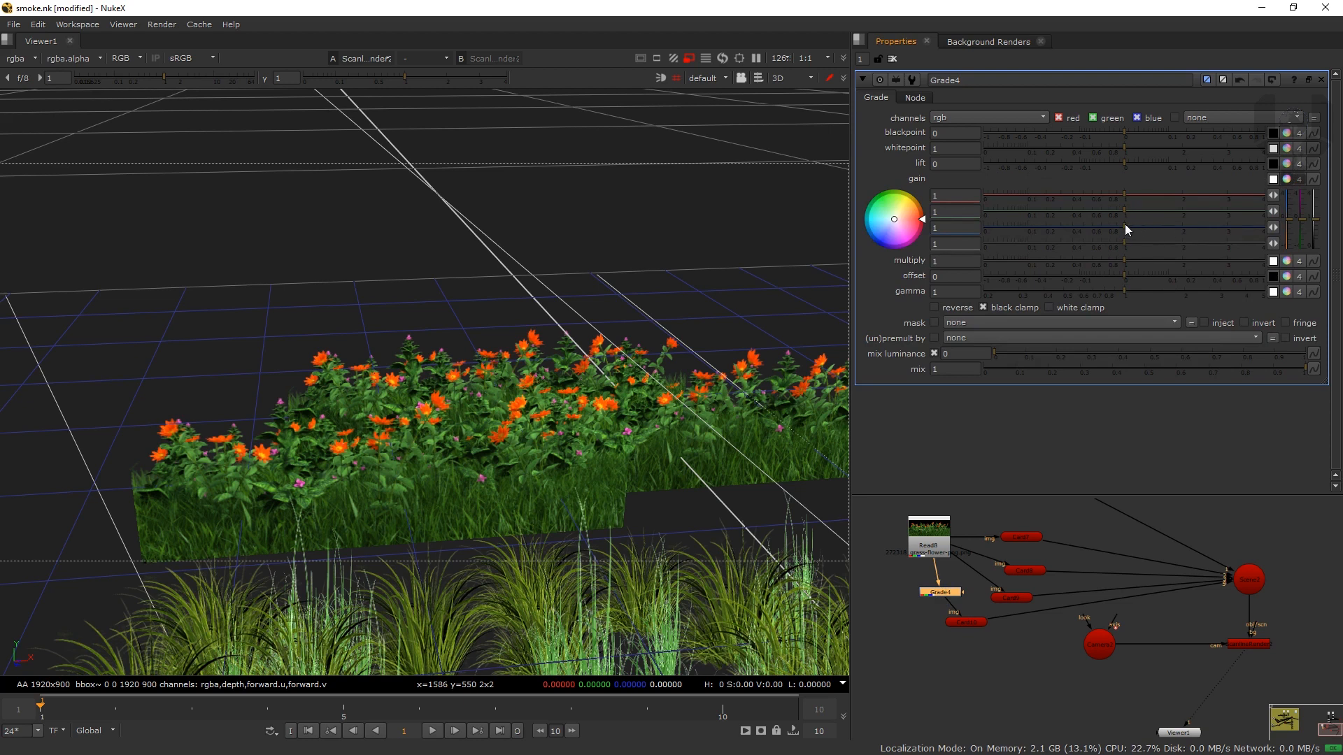
mouse_move(1141, 227)
left_mouse_down()
mouse_move(1069, 228)
mouse_move(1124, 228)
mouse_move(1065, 211)
mouse_move(1190, 210)
mouse_move(1080, 225)
mouse_move(1121, 222)
left_mouse_up()
scroll(506, 497, "down", 3)
left_click_drag(505, 497, 442, 267)
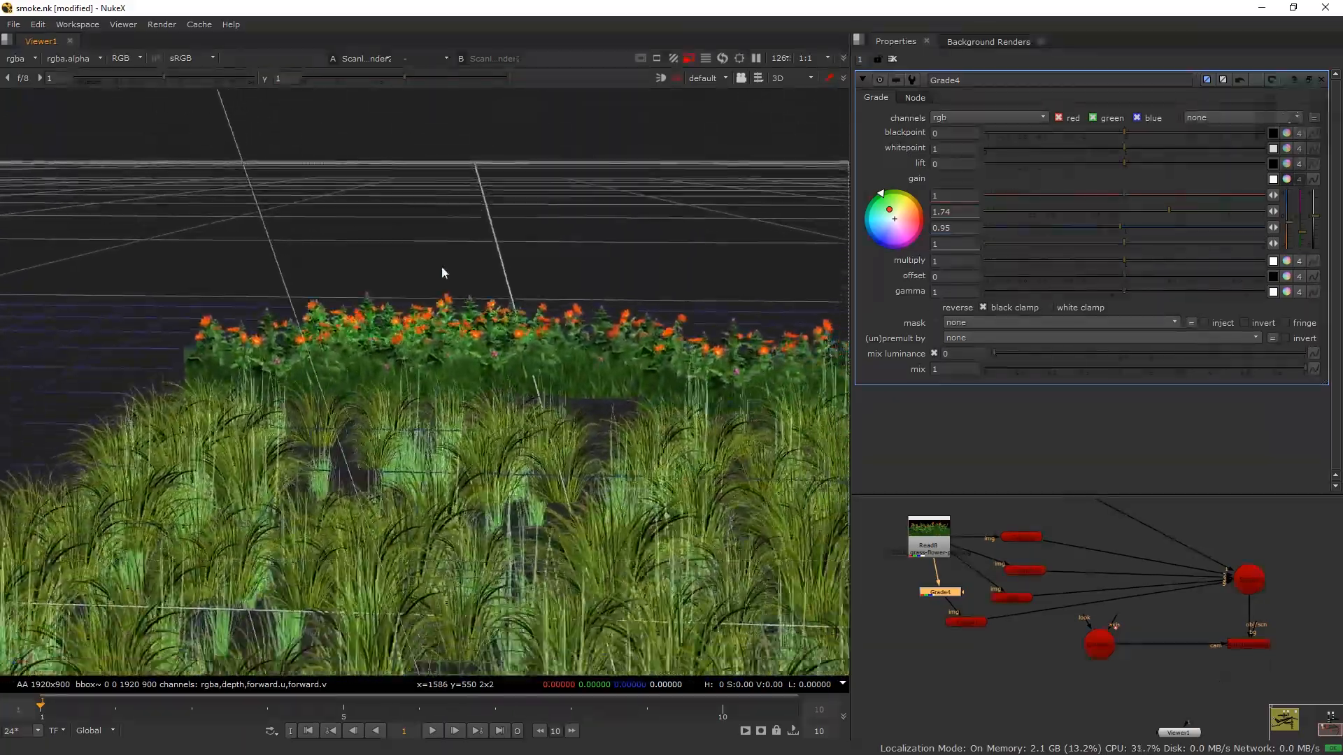
scroll(476, 386, "up", 4)
left_click_drag(495, 364, 551, 354)
scroll(425, 444, "down", 5)
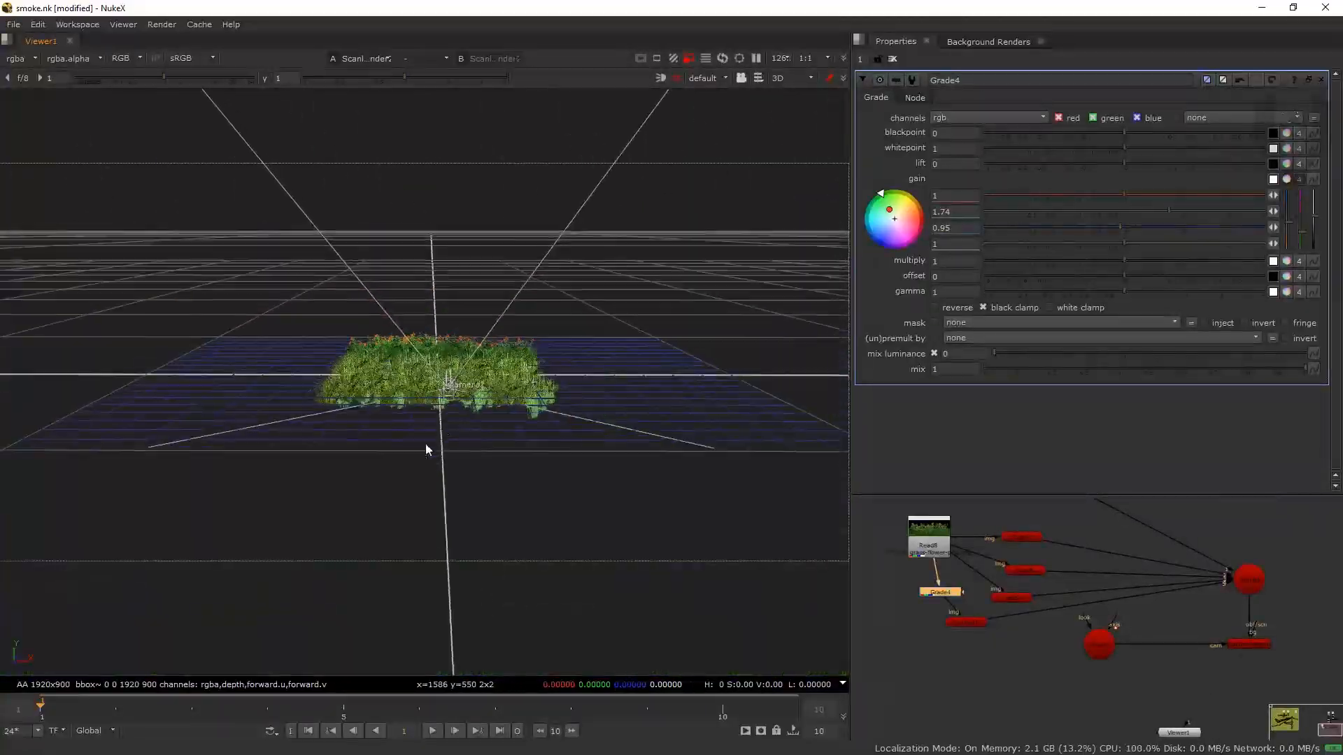
left_click_drag(425, 444, 534, 468)
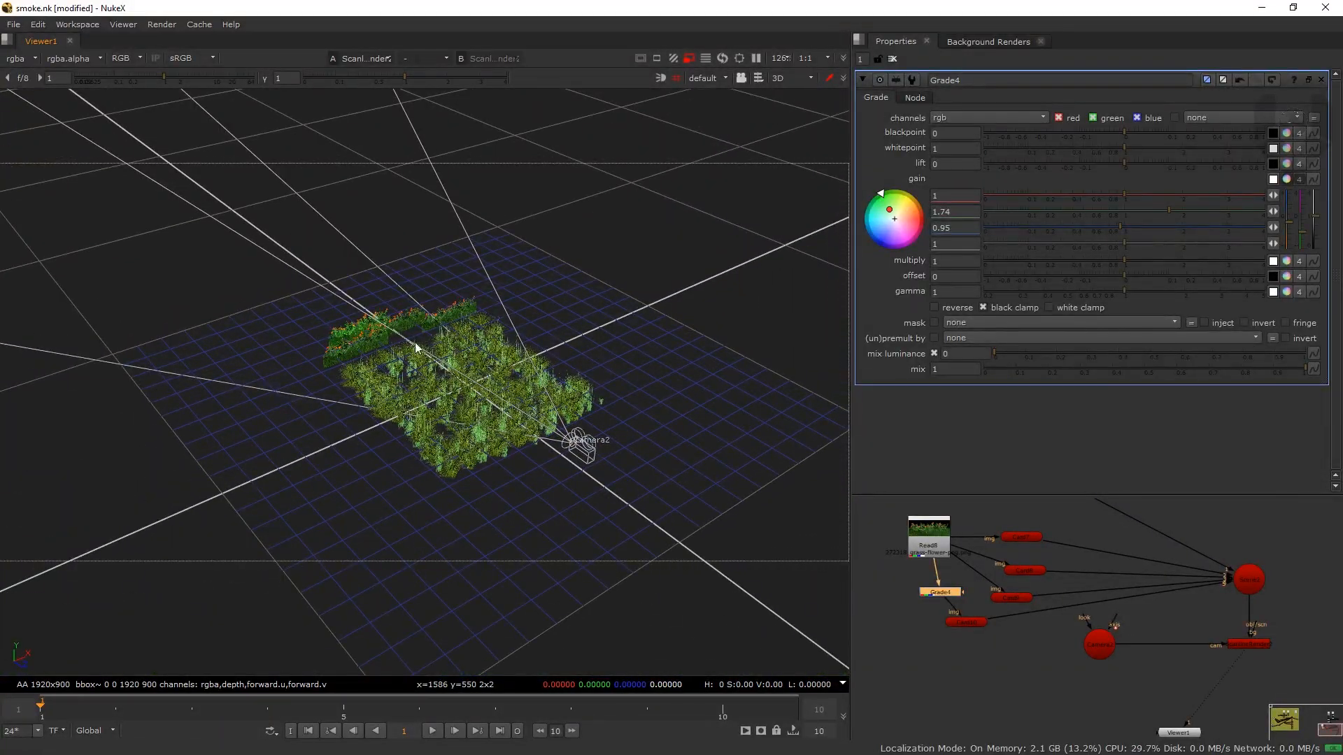
Step: Move the ScanlineRender, its camera and the Viewer node farther down in the node graph, away from the flower cards
left_click_drag(1031, 555, 971, 539)
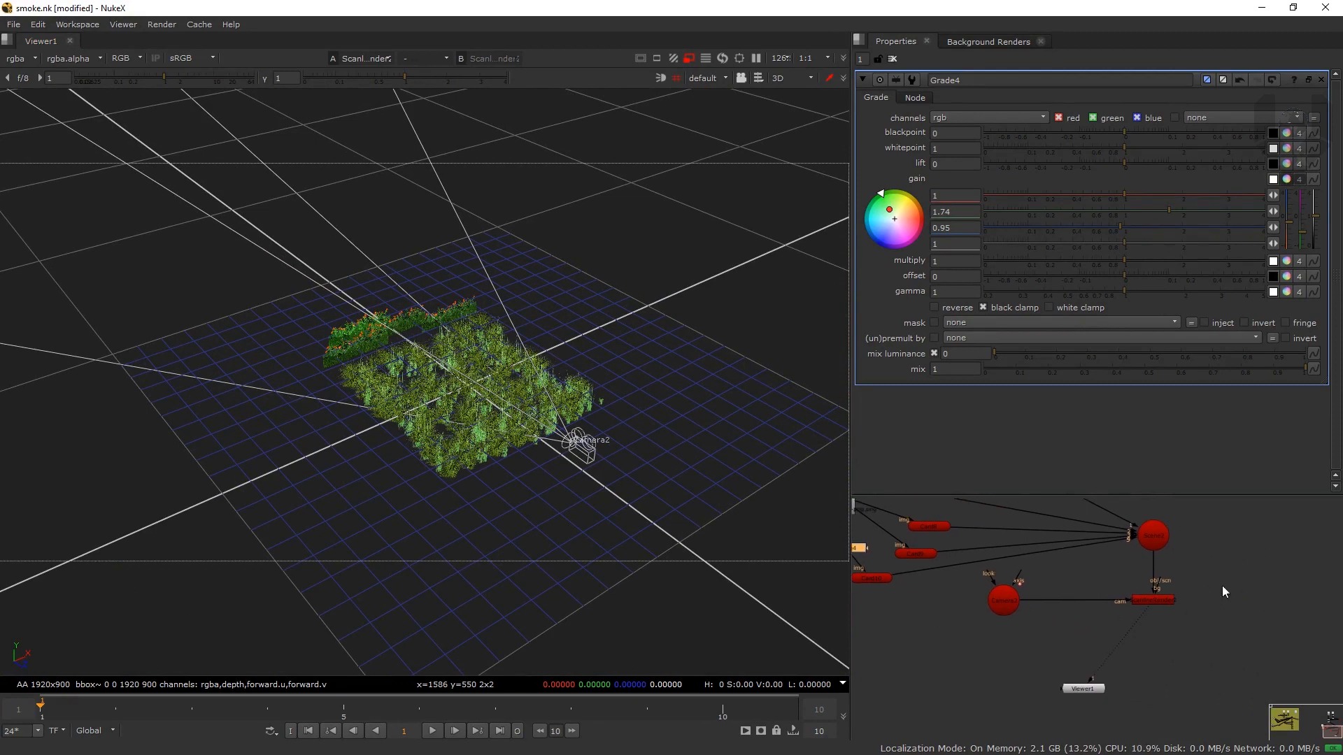
left_click(1154, 600)
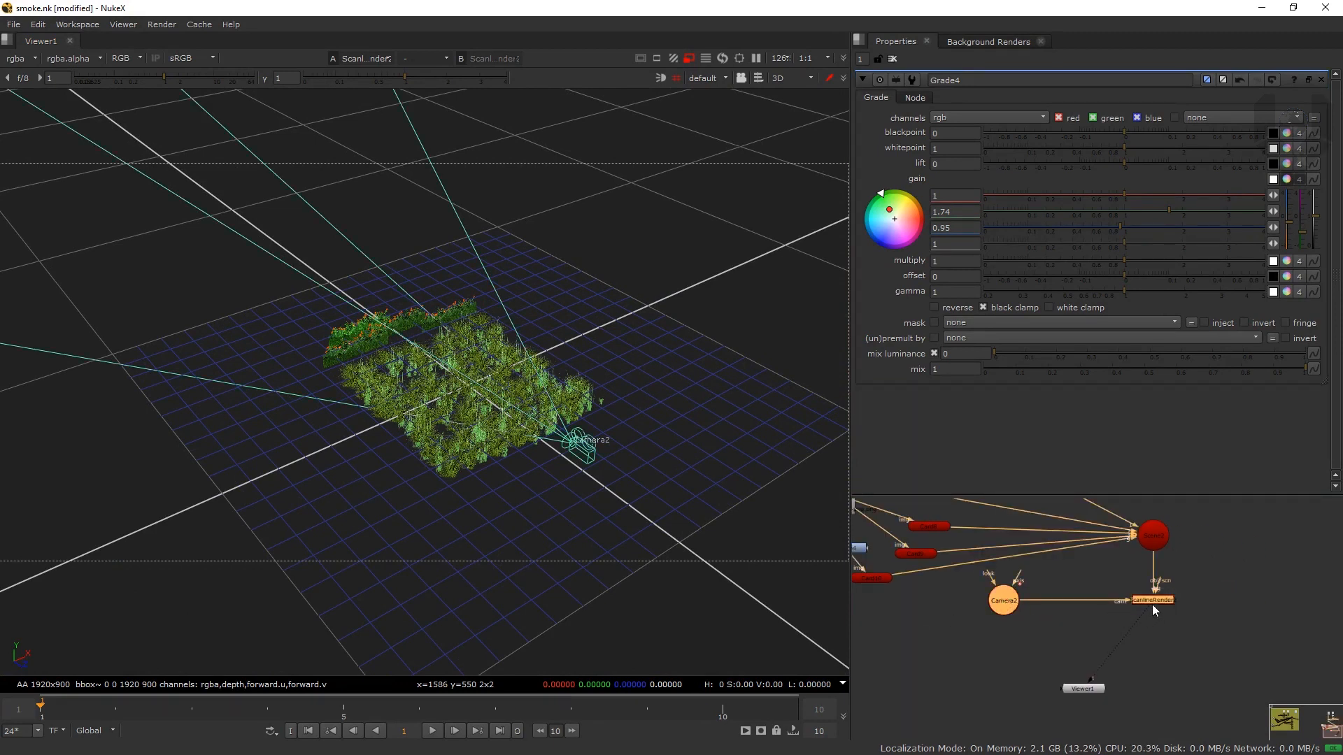
left_click_drag(1151, 604, 1157, 644)
left_click_drag(1083, 688, 1168, 734)
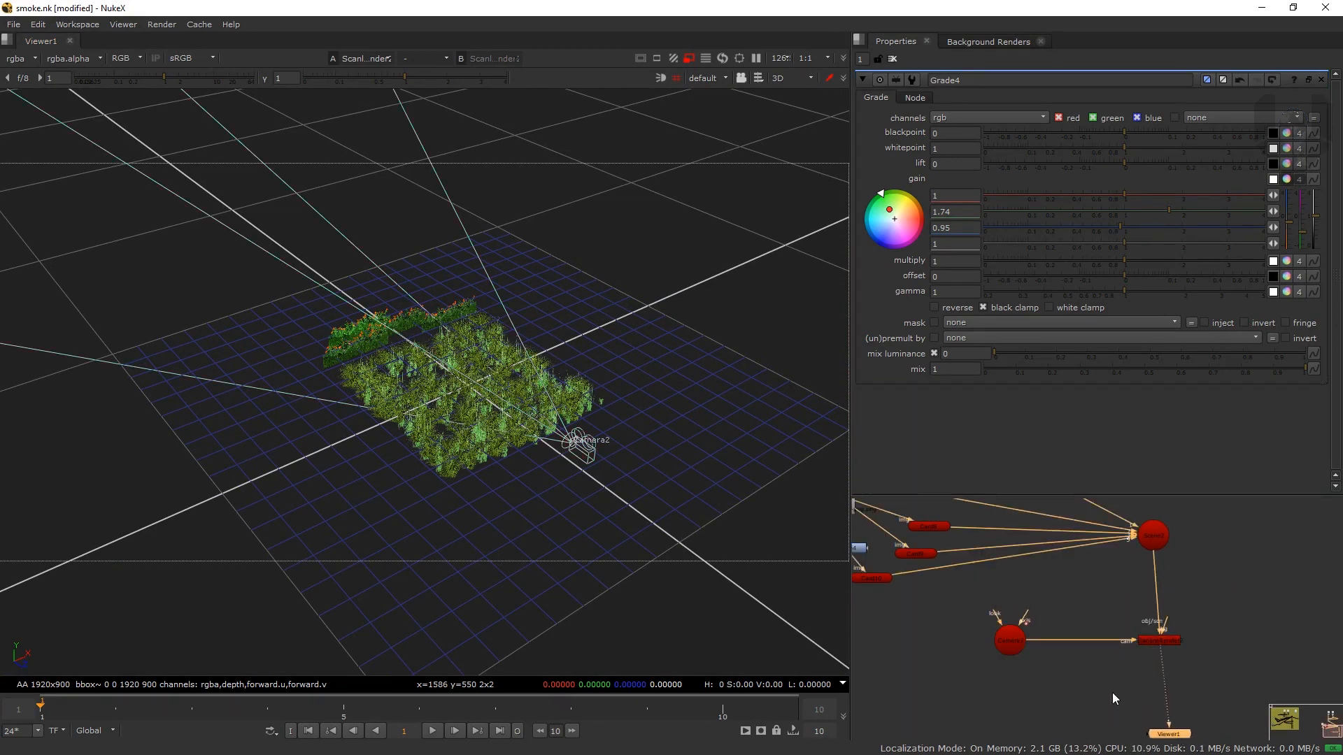
Step: Copy the forest photo's Read node from the master COMP backdrop and paste it below the flower card branch
left_click_drag(940, 628, 1059, 594)
scroll(1059, 594, "down", 5)
left_click_drag(966, 603, 1079, 625)
left_click_drag(893, 597, 1067, 641)
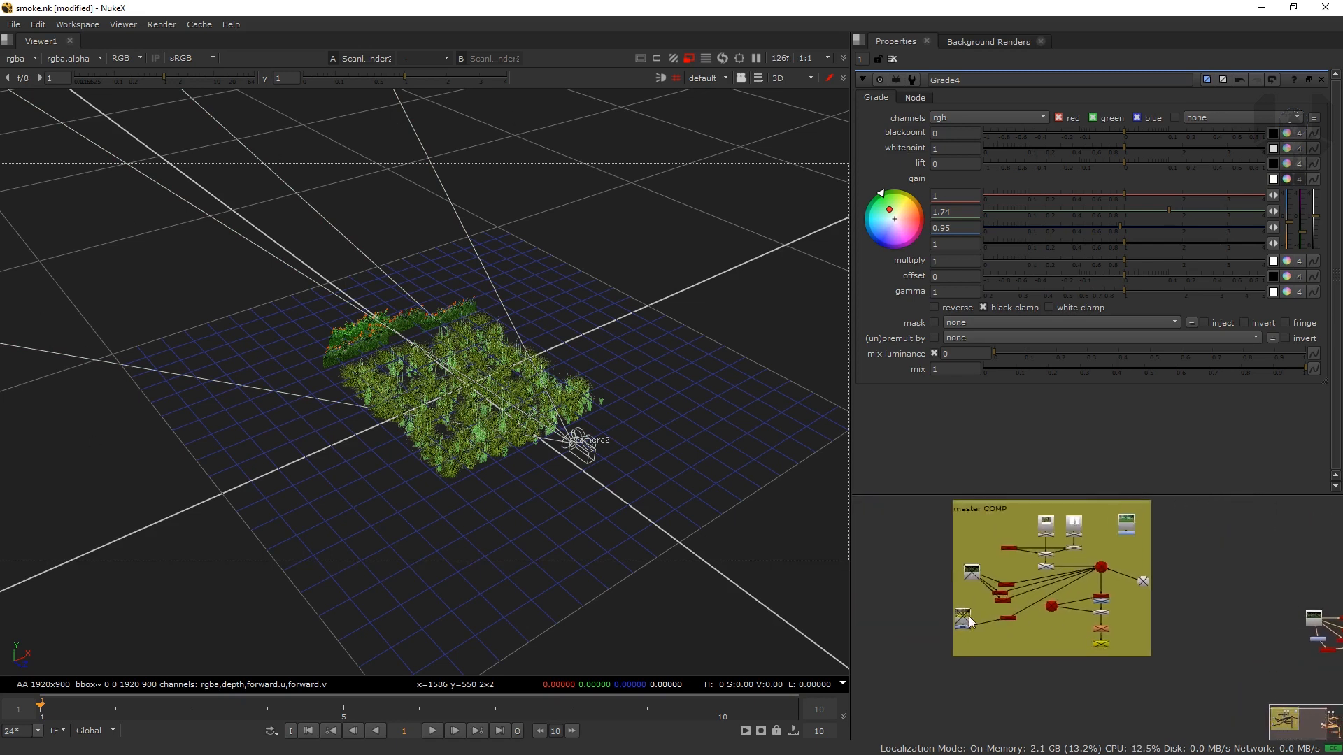
scroll(970, 622, "up", 5)
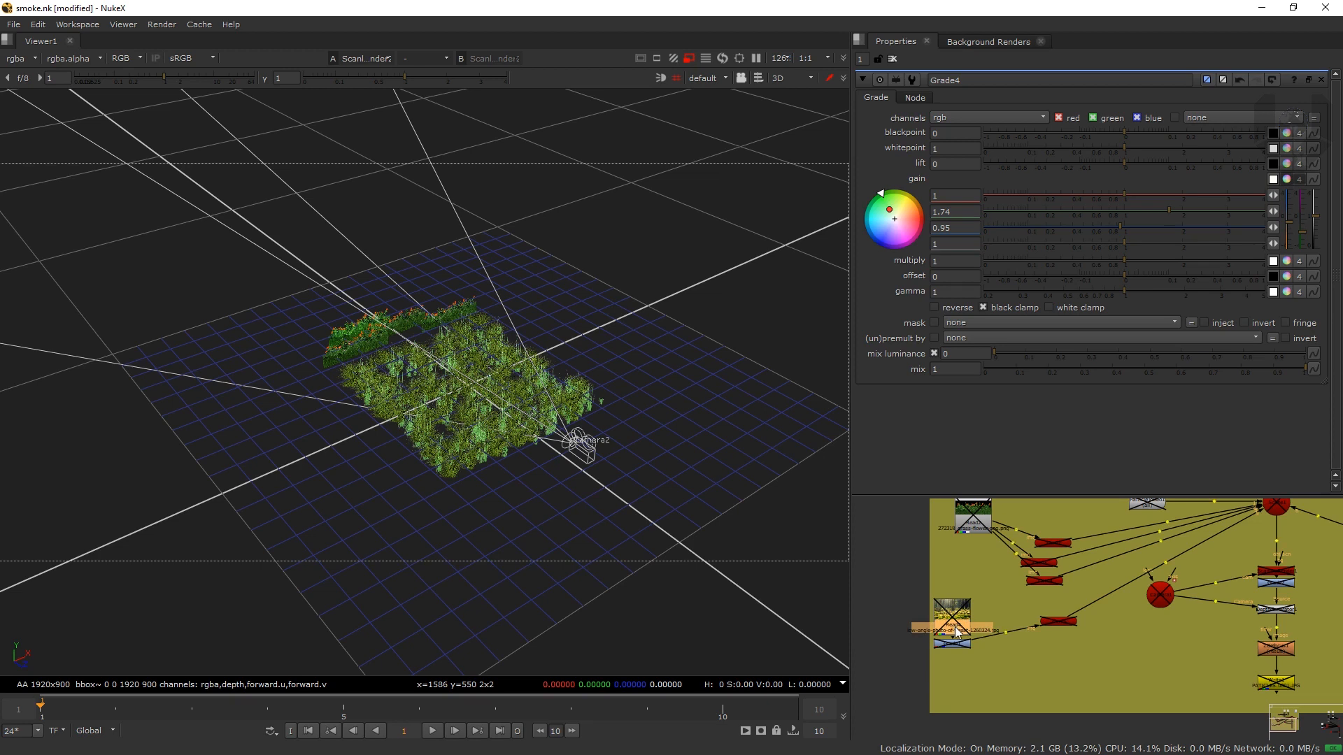
left_click_drag(955, 632, 924, 633)
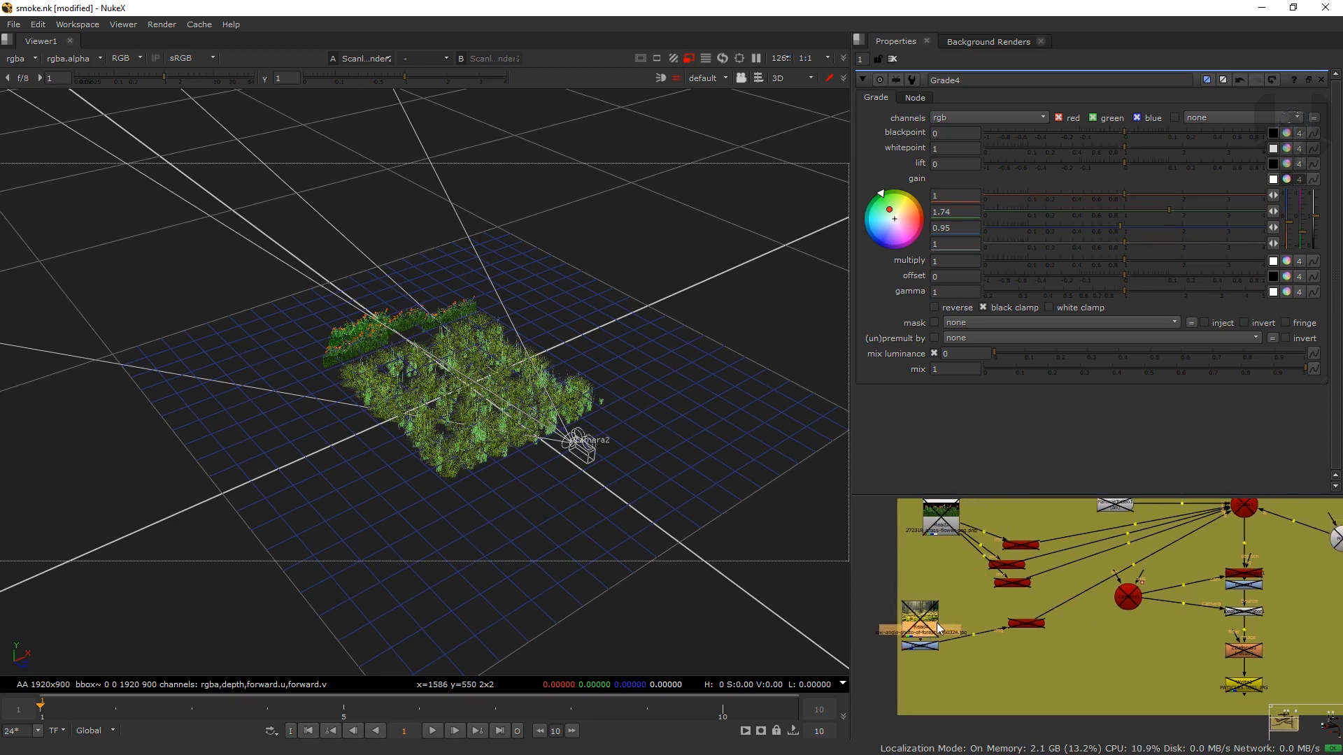
left_click_drag(1172, 599, 1043, 577)
scroll(1043, 577, "down", 5)
left_click_drag(1115, 599, 976, 638)
left_click_drag(1166, 634, 1055, 614)
scroll(1054, 615, "up", 5)
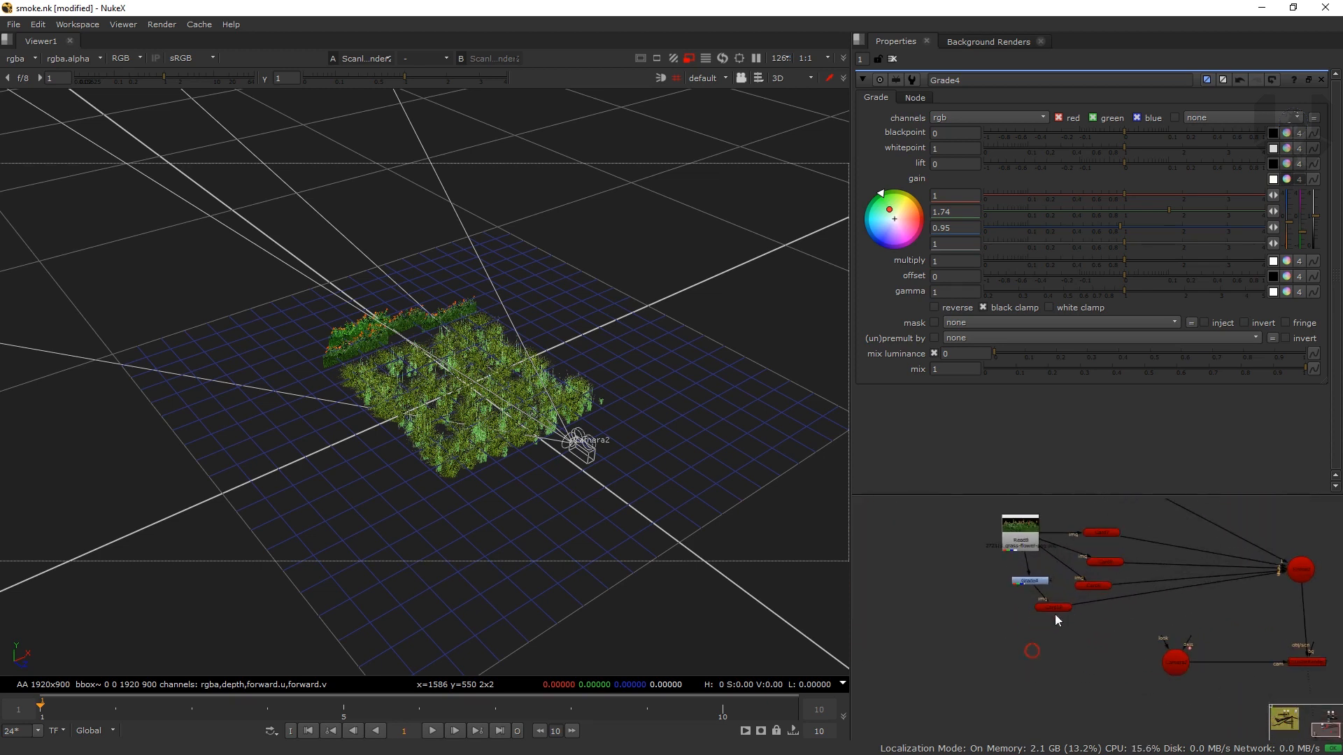
key("ctrl")
left_click_drag(982, 691, 993, 669)
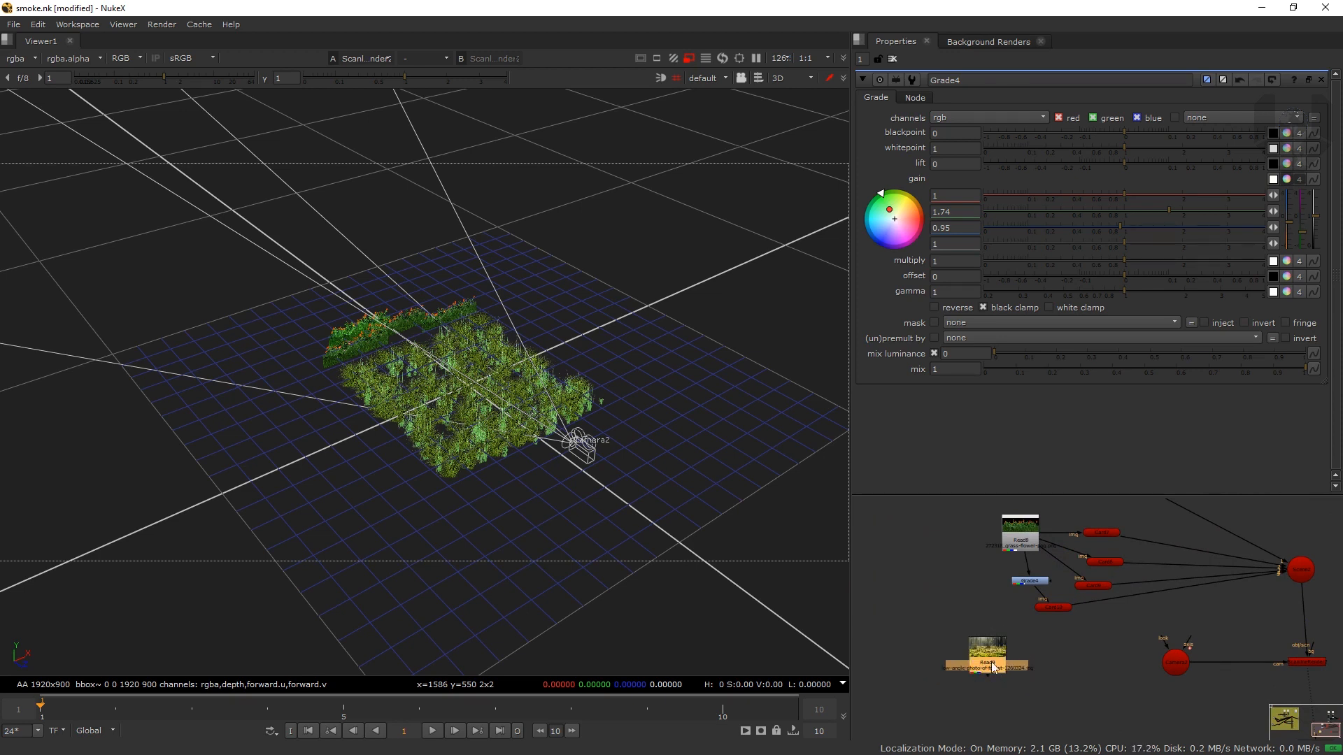
left_click_drag(993, 668, 979, 651)
Step: Duplicate the fourth flower card, wire the copy between the forest photo and the Scene, and open its properties
left_click(1031, 645)
left_click(1053, 611)
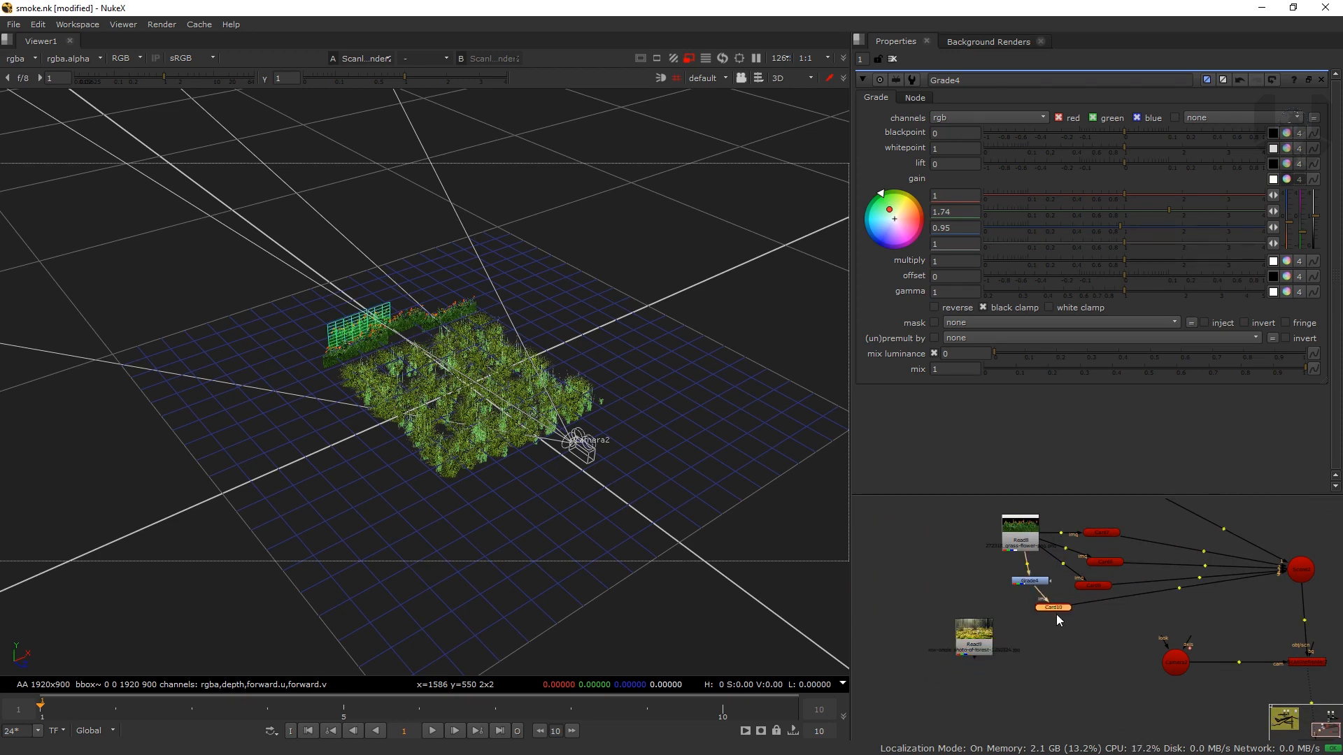
left_click(1065, 638)
left_click_drag(1067, 643, 984, 632)
double_click(1062, 652)
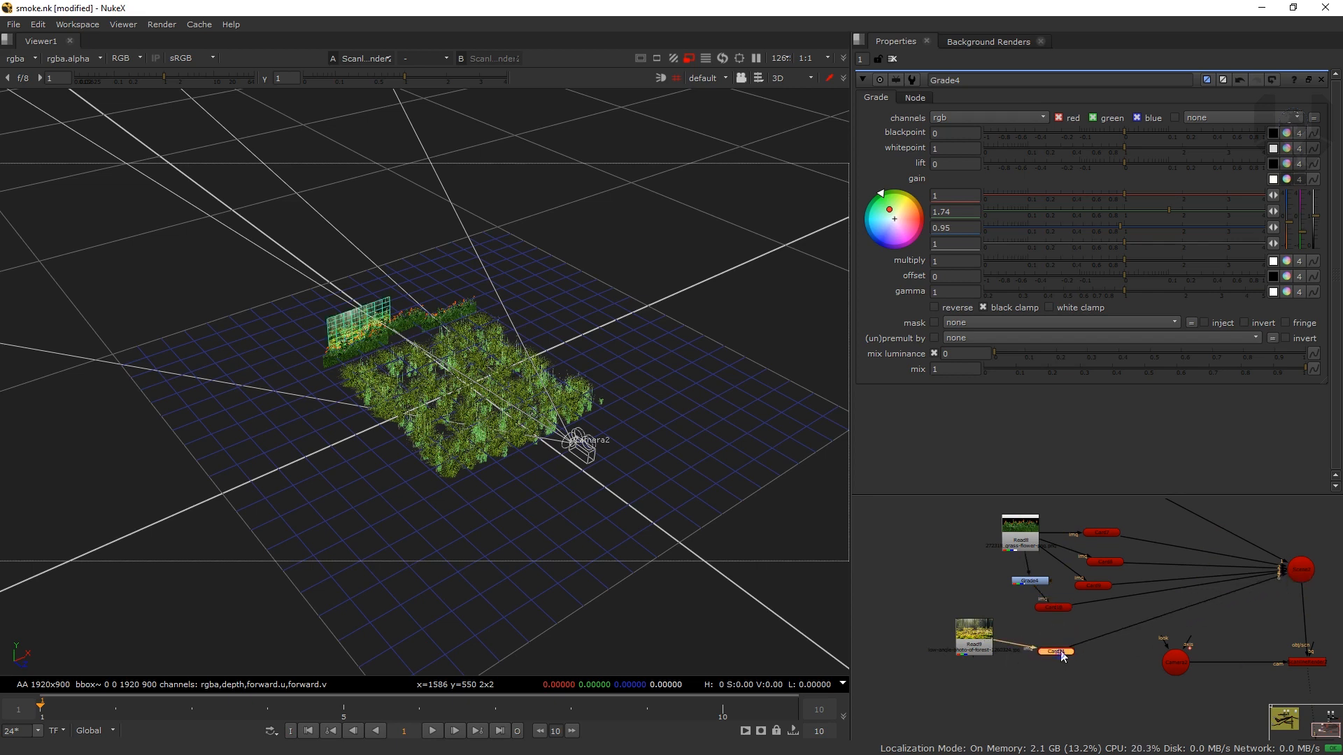
Step: Place the forest card behind the flowers at about X 0.62, Z -8.46, and enlarge its uniform scale to 10
left_click_drag(370, 341, 317, 271)
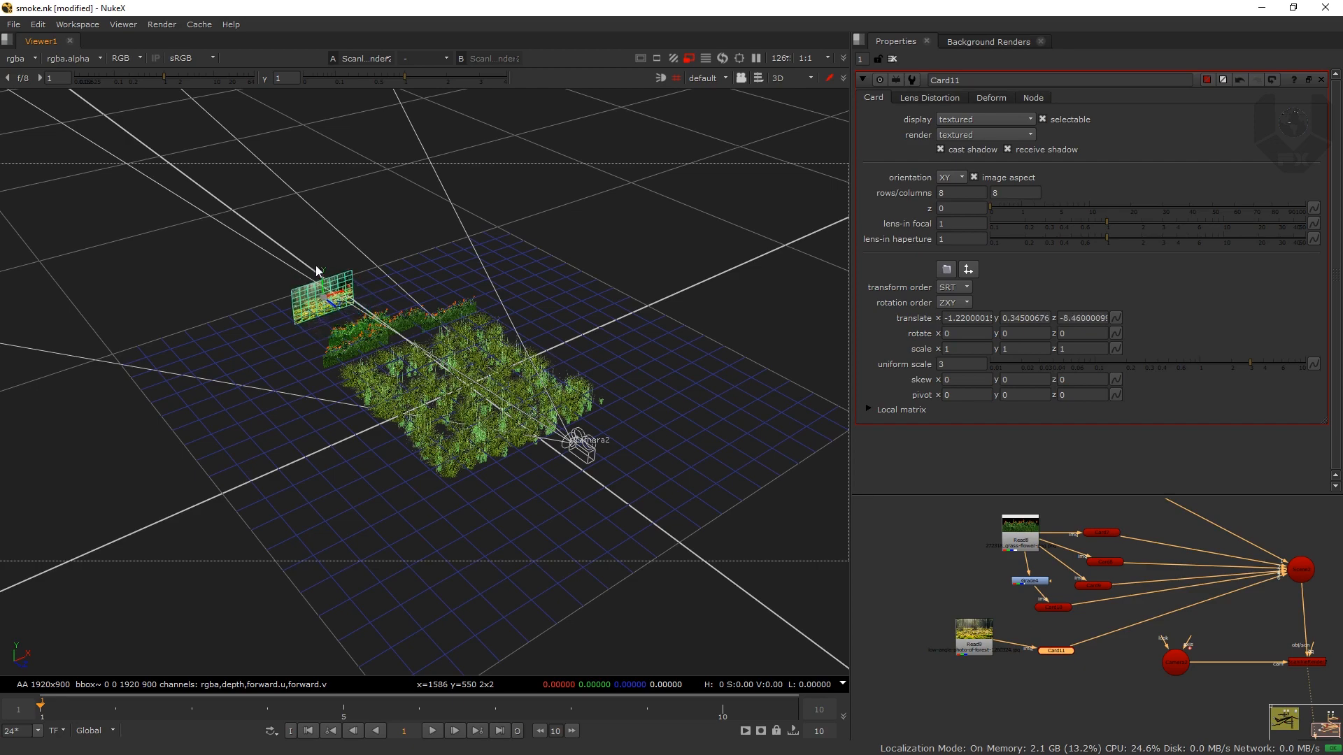
left_click_drag(1238, 354, 1294, 360)
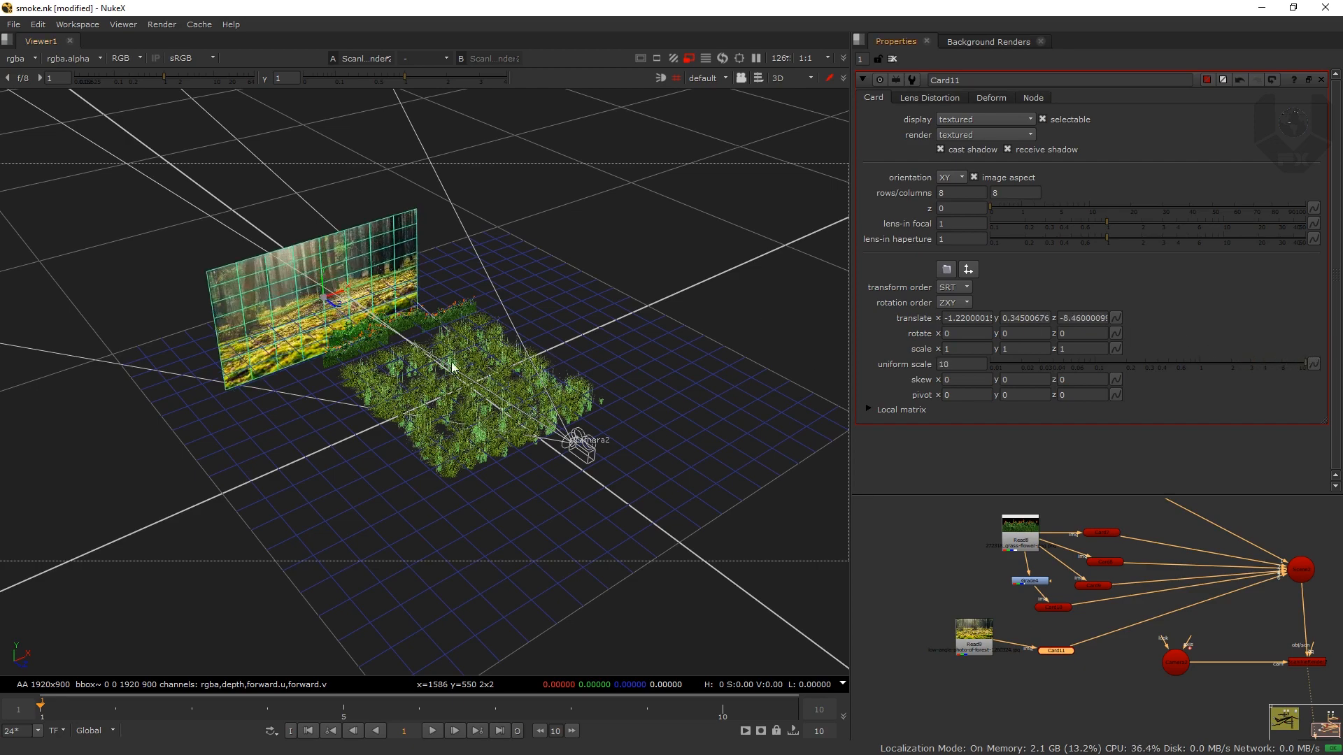
scroll(452, 363, "up", 4)
mouse_move(465, 308)
left_mouse_down()
mouse_move(354, 324)
mouse_move(374, 292)
mouse_move(443, 297)
left_mouse_up()
Step: Try uniform scale 15 on the forest card, raise it to about Y 2.17, and settle on uniform scale 12
double_click(978, 365)
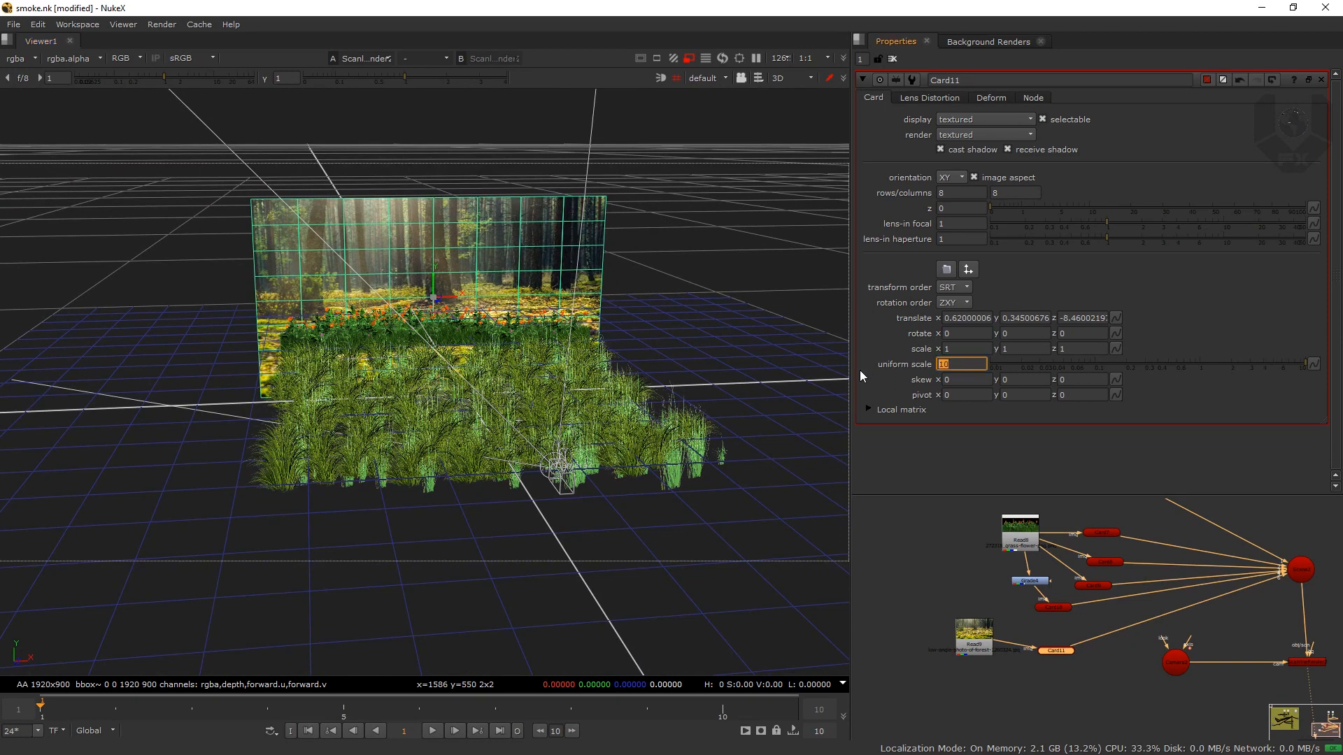
type("15")
key("Return")
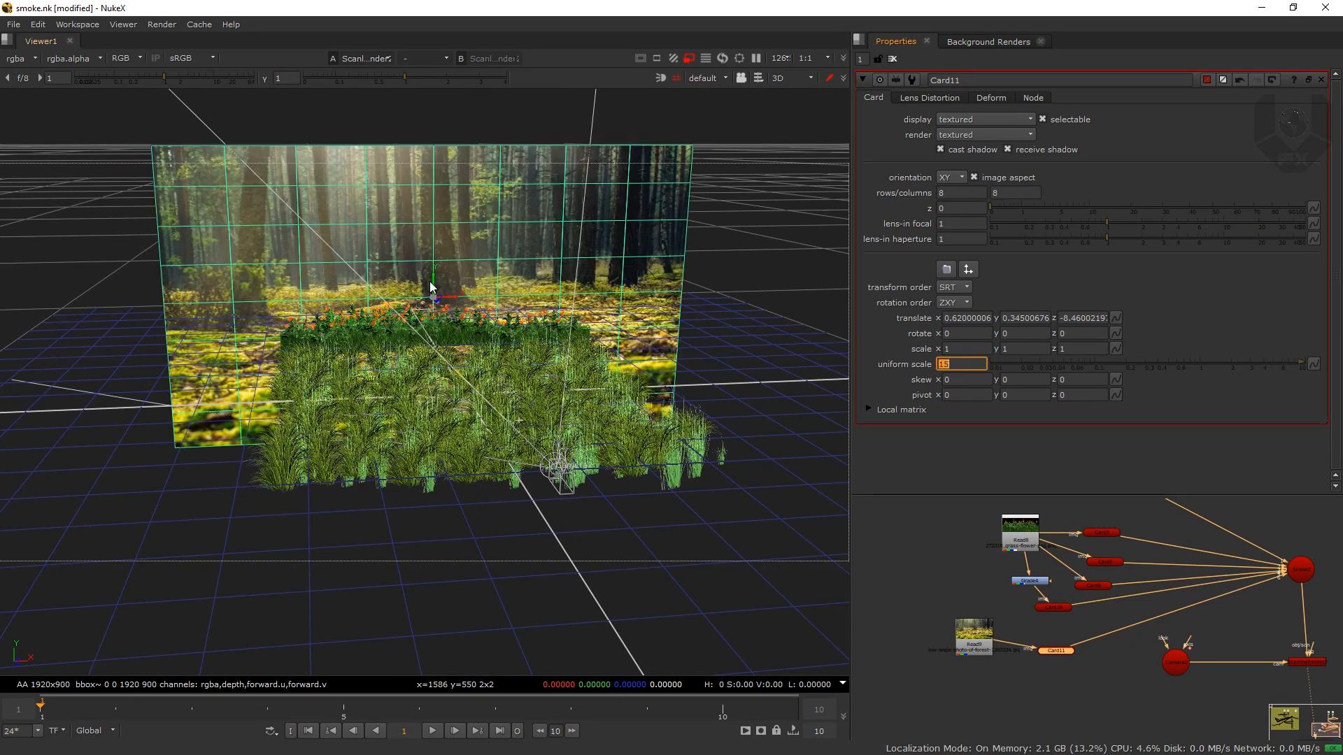
left_click_drag(430, 287, 450, 219)
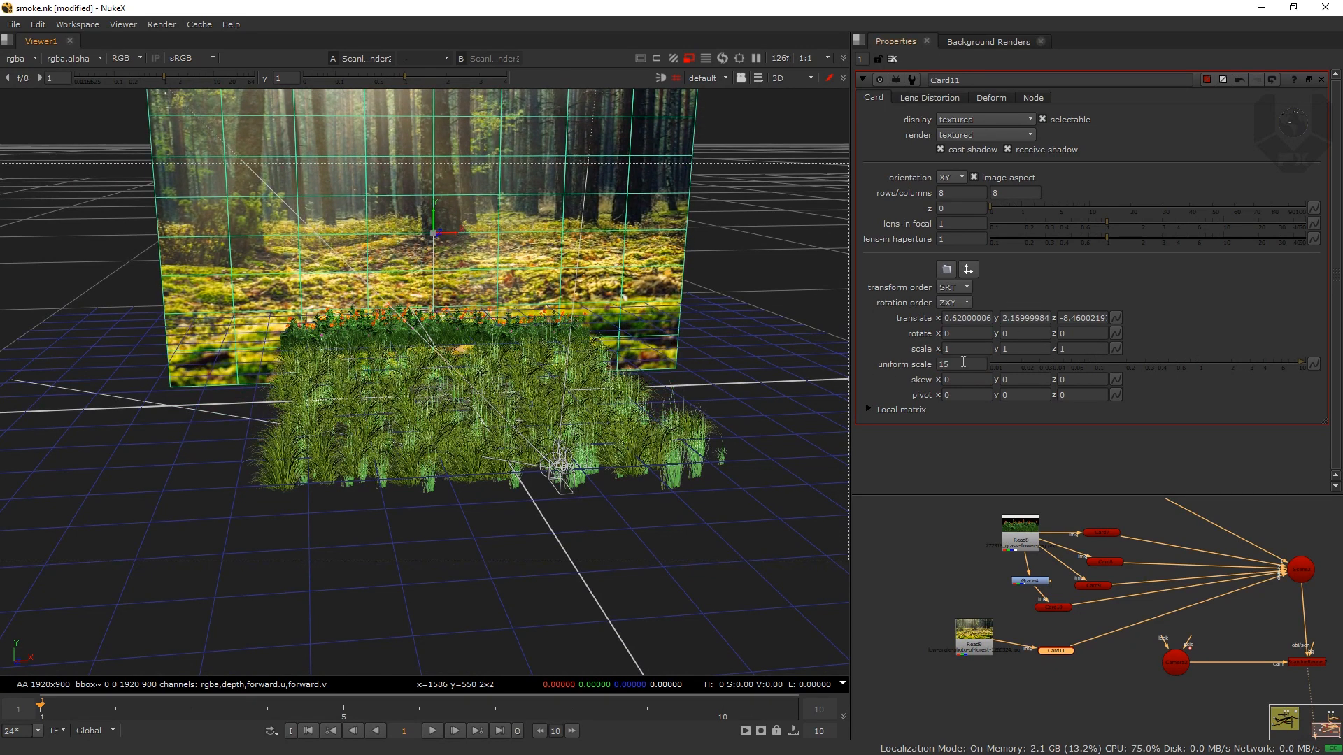
type("12")
key("Return")
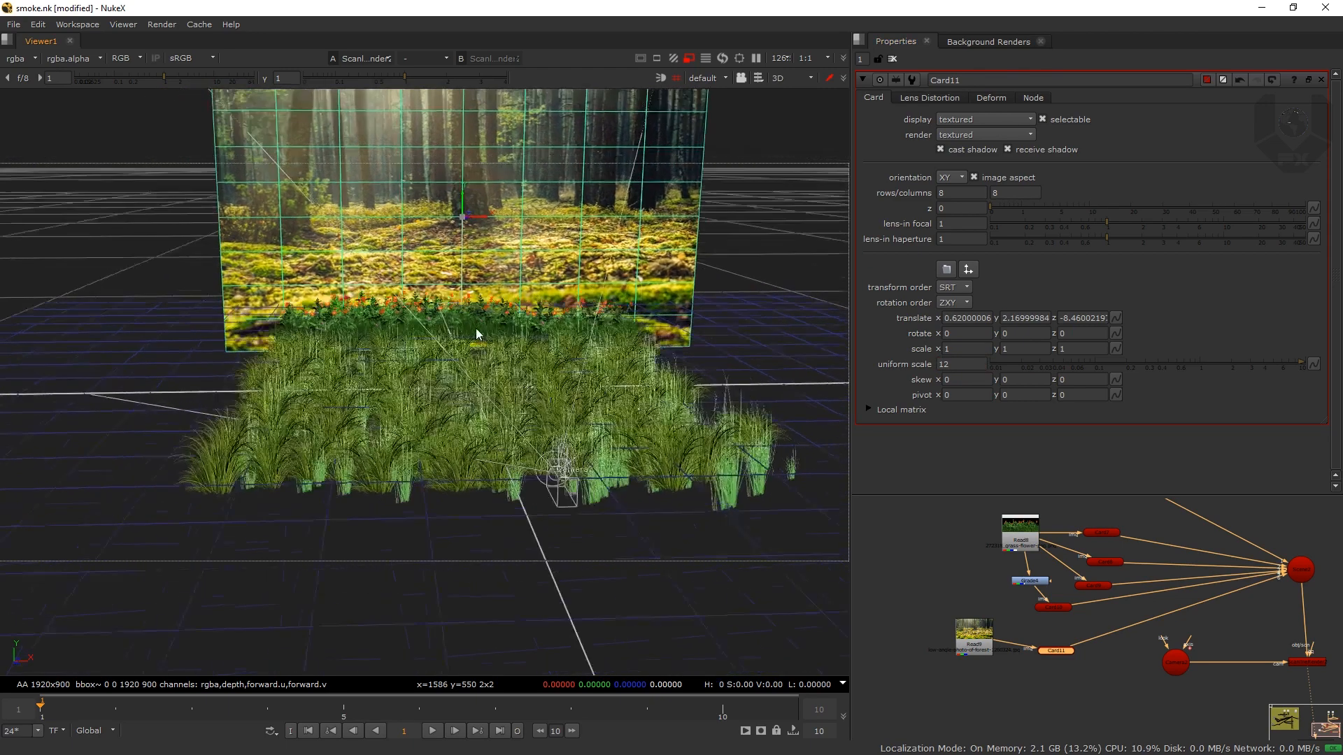
Step: Check the forest backdrop in the rendered 2D image, and open the properties of the forest photo and its card
key("Tab")
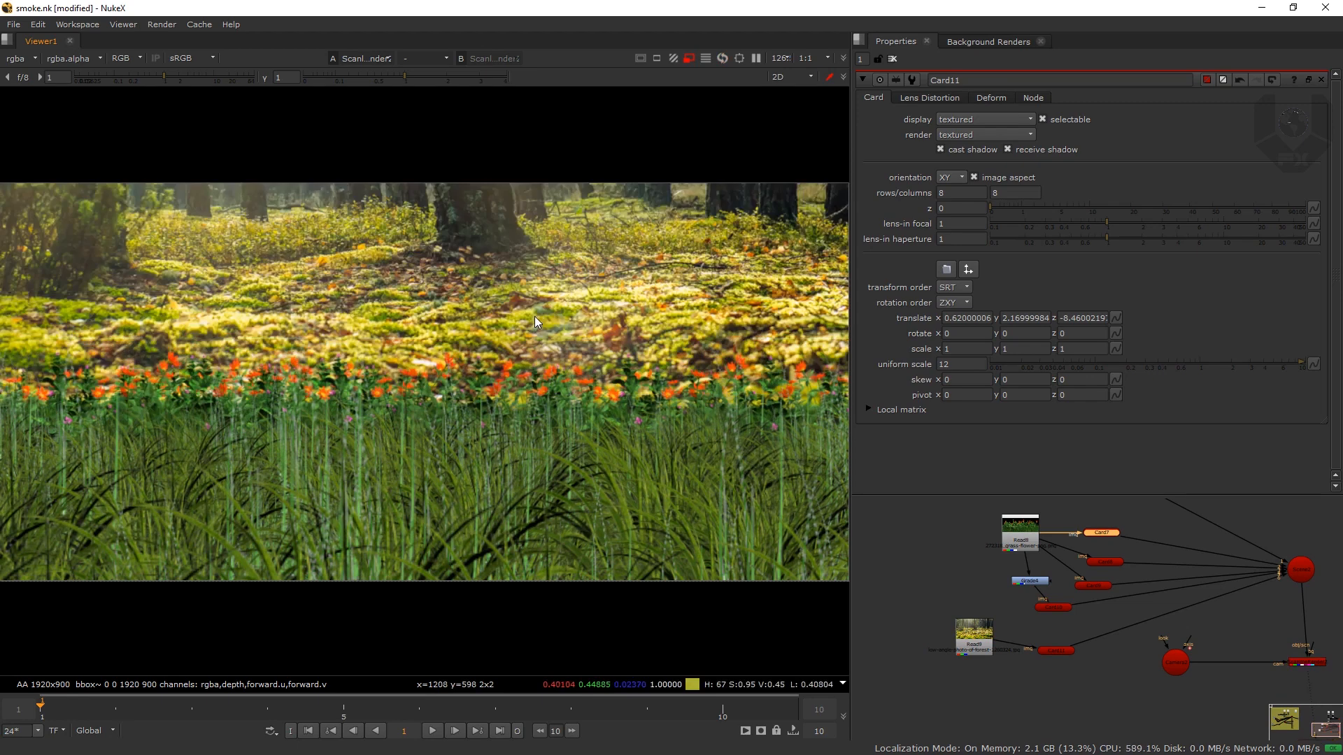
scroll(519, 335, "down", 3)
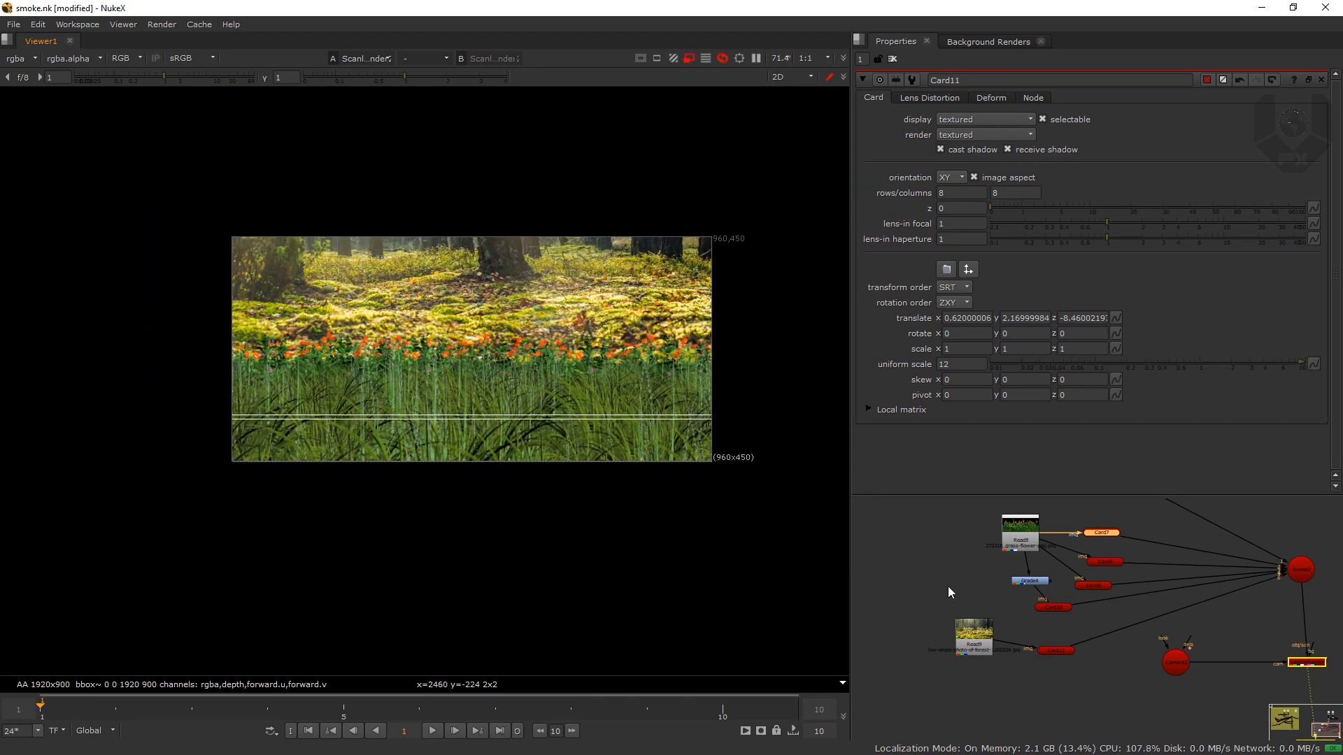
double_click(974, 638)
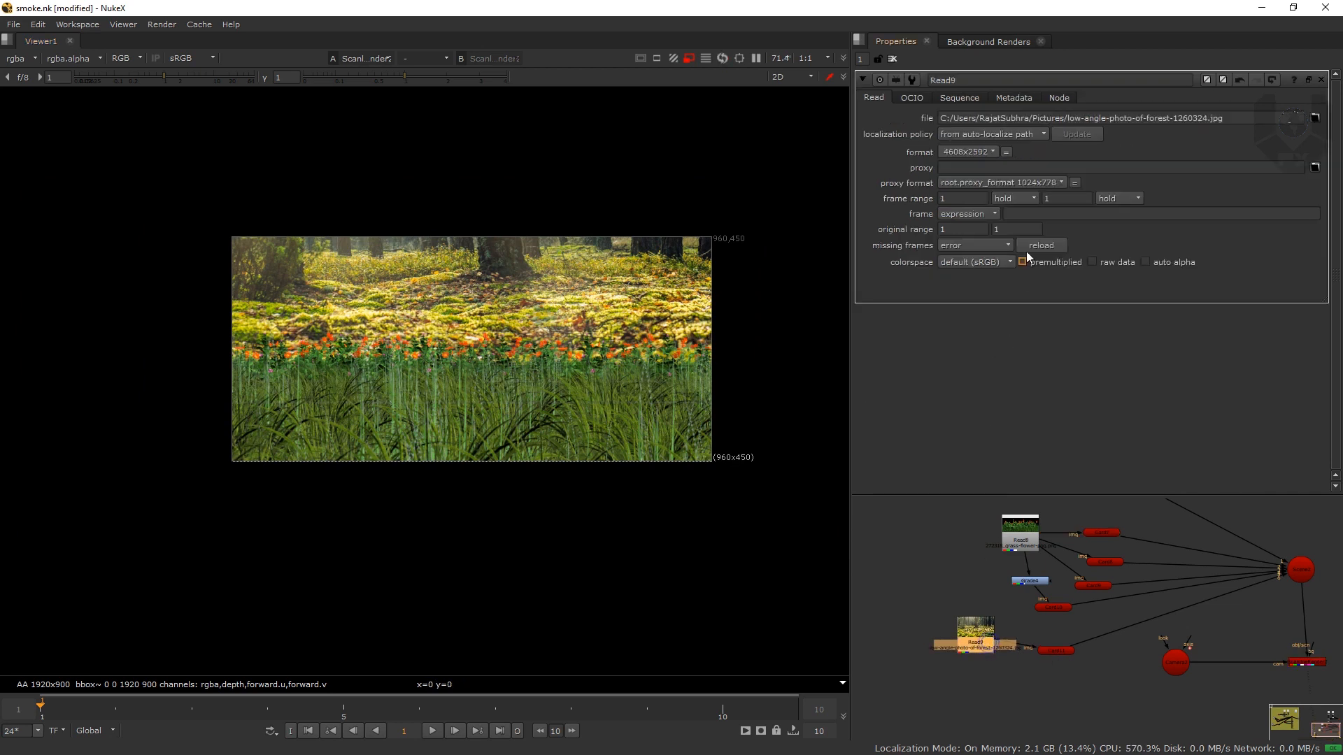
double_click(1058, 652)
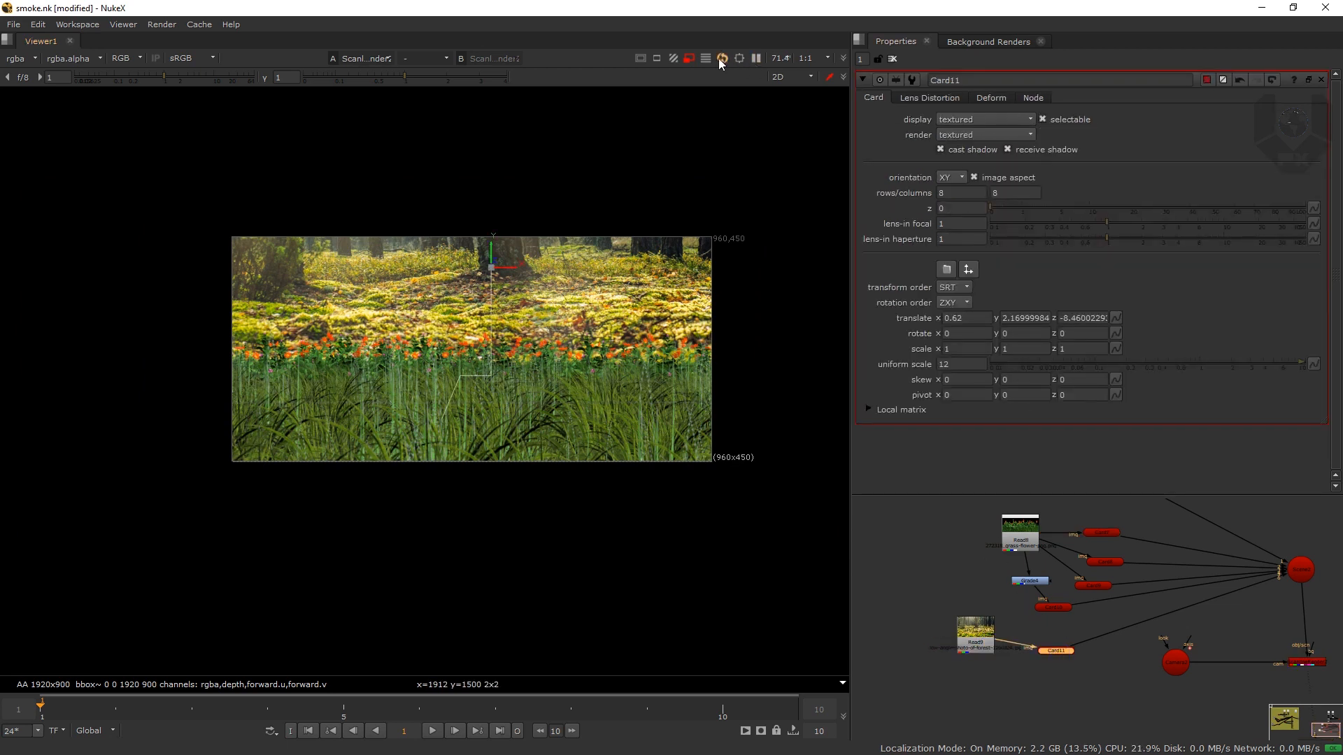
Step: Lower the forest card to Y 1.365 and check the backdrop in the render with the region of interest switched off and on again
left_click(739, 59)
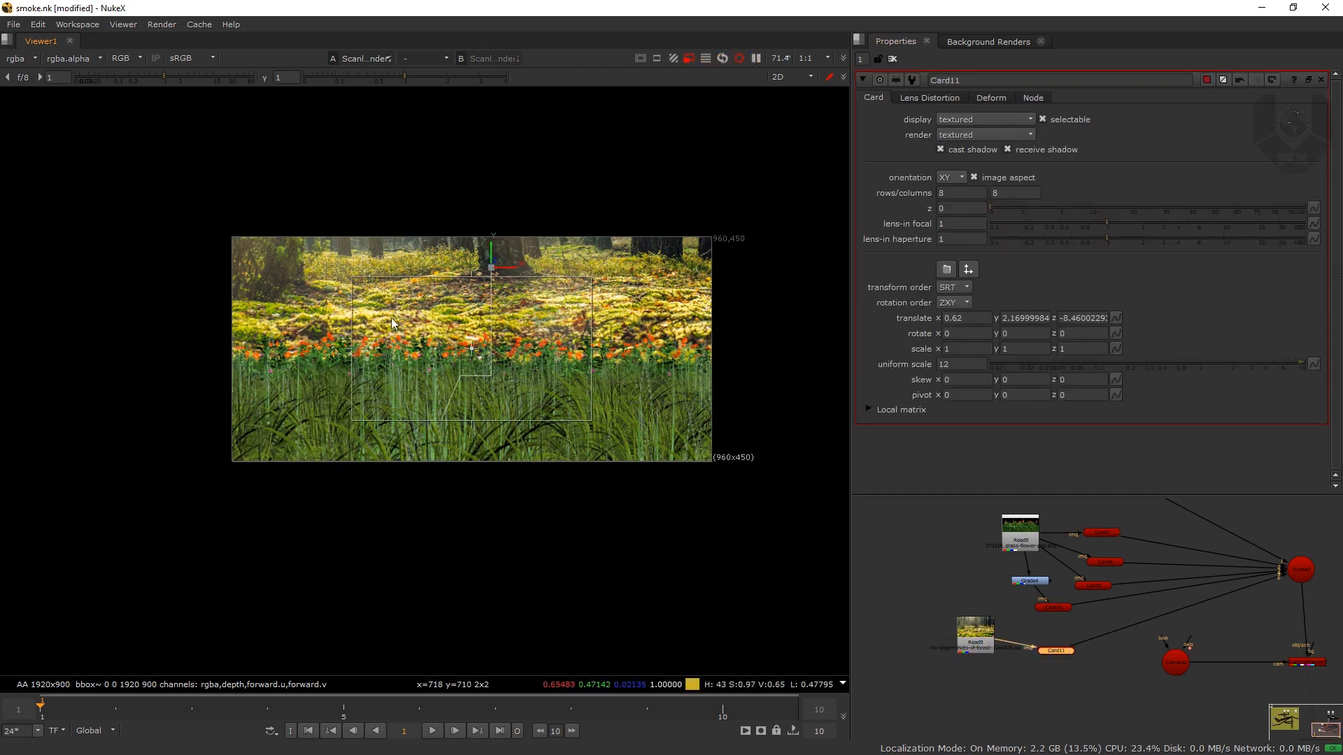
left_click_drag(1028, 320, 1012, 317)
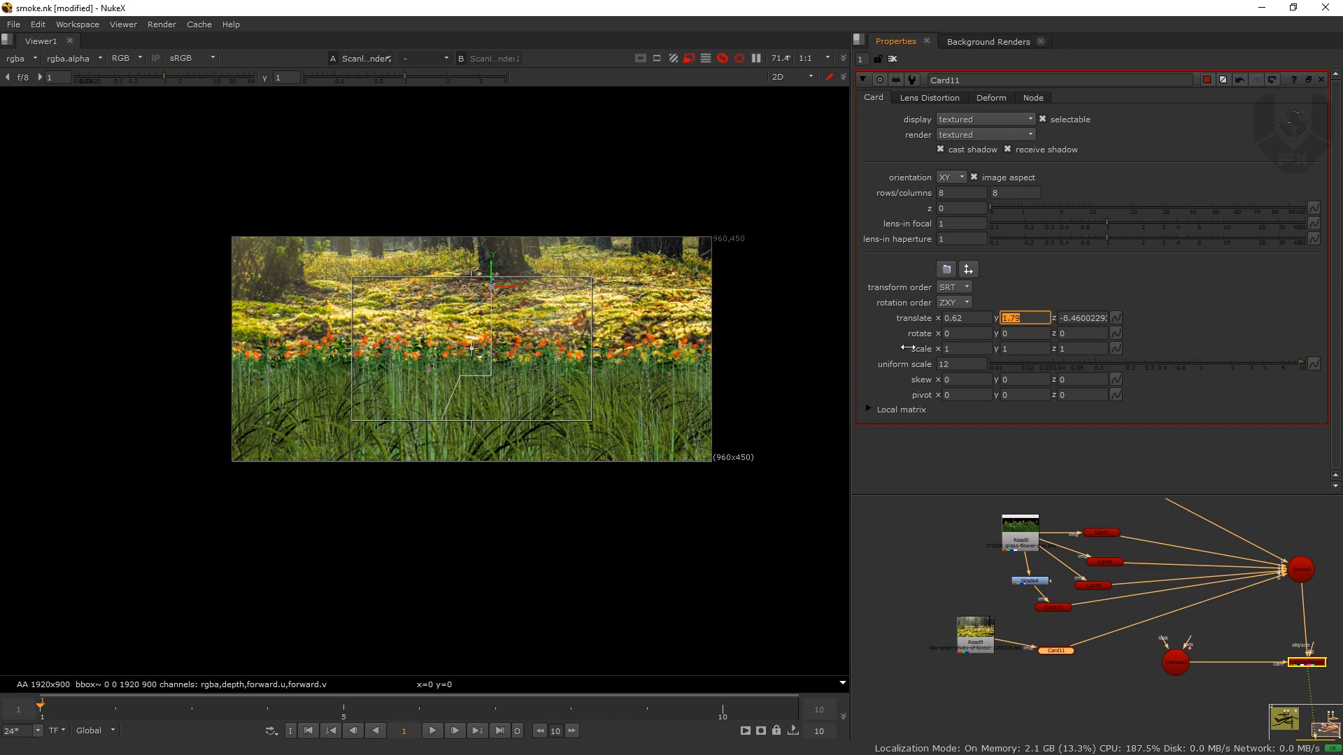
left_click_drag(908, 348, 1010, 323)
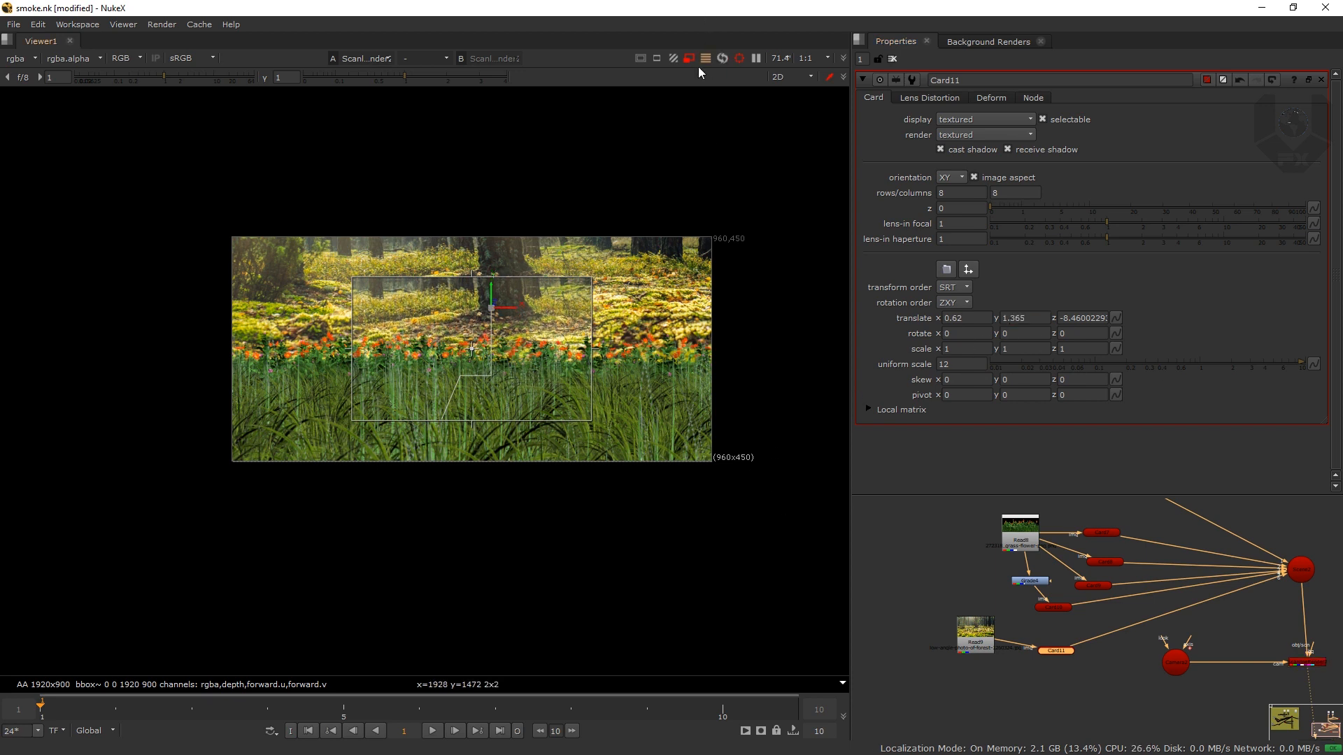
left_click(739, 59)
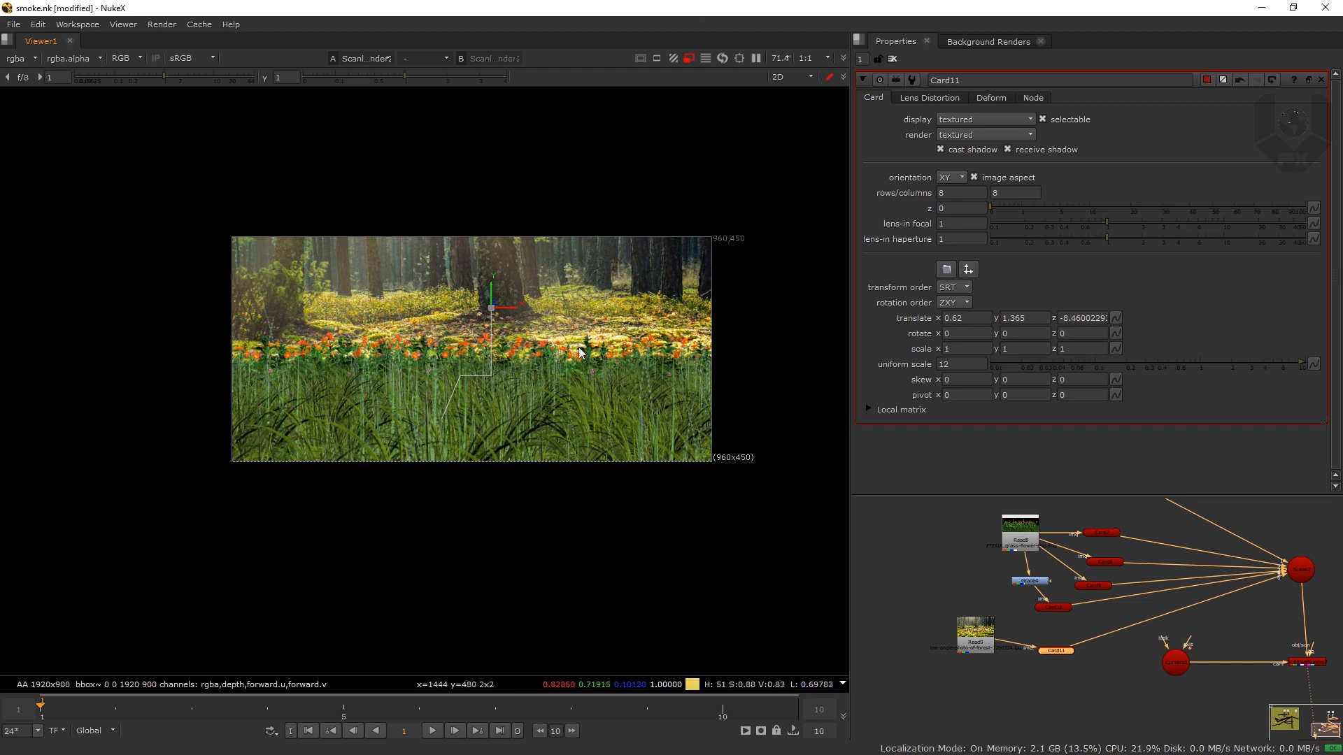
left_click(741, 60)
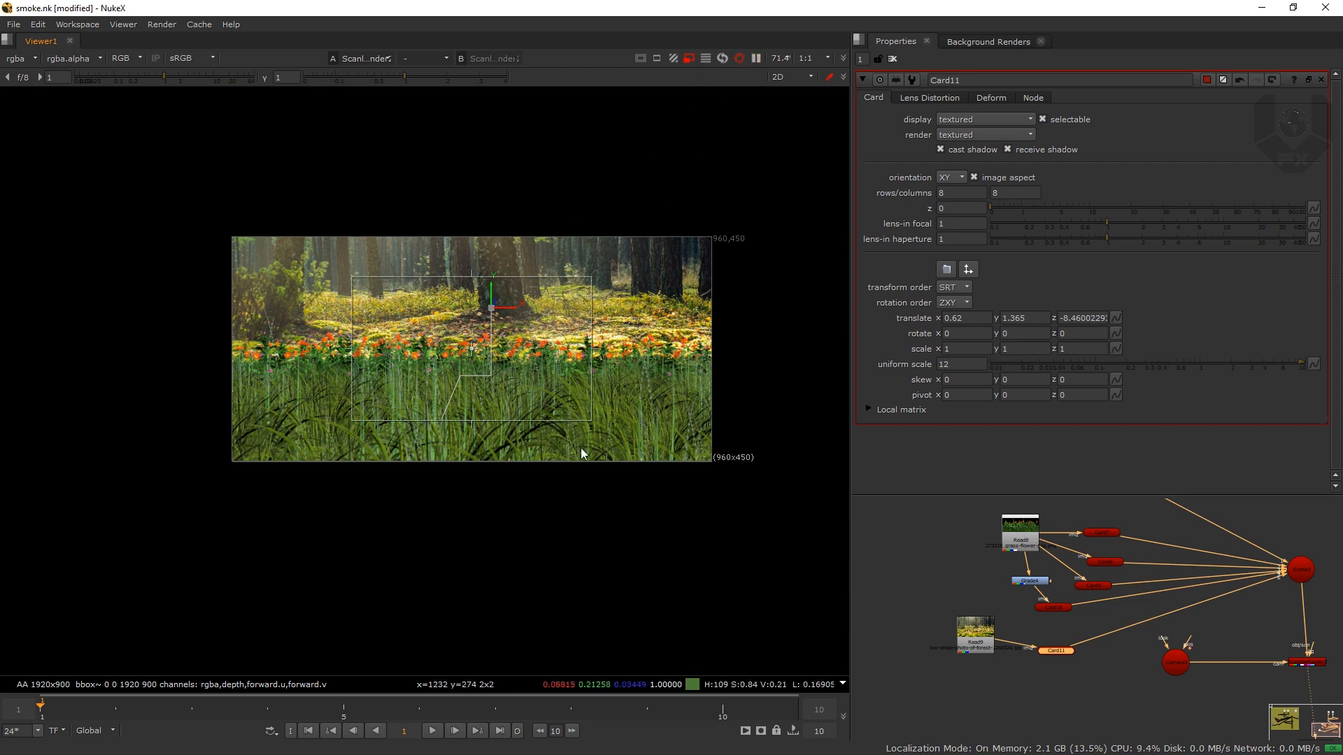
Step: Insert a Grade between the forest photo and its card, with gain set to red 0.72, green 1.1 and blue 1.18
mouse_move(978, 648)
left_mouse_down()
mouse_move(950, 644)
mouse_move(1002, 645)
left_mouse_up()
key("g")
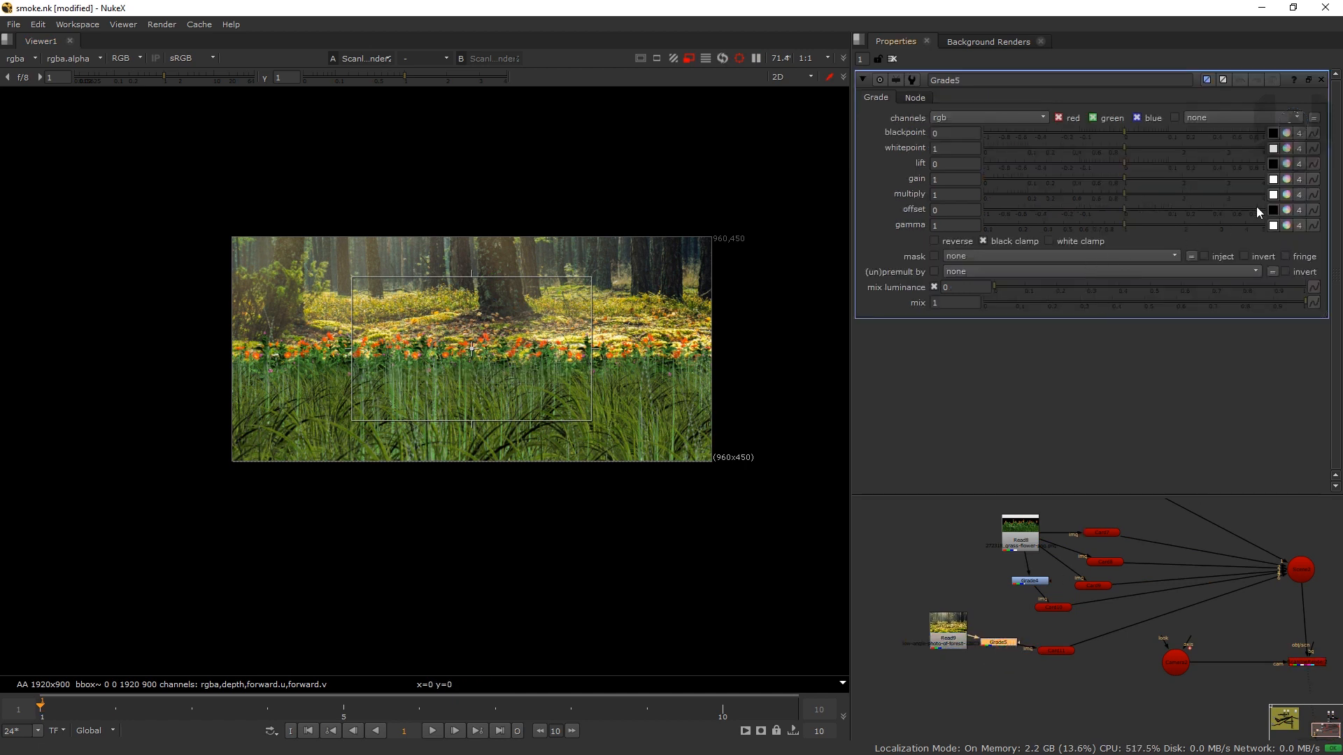
left_click(1286, 180)
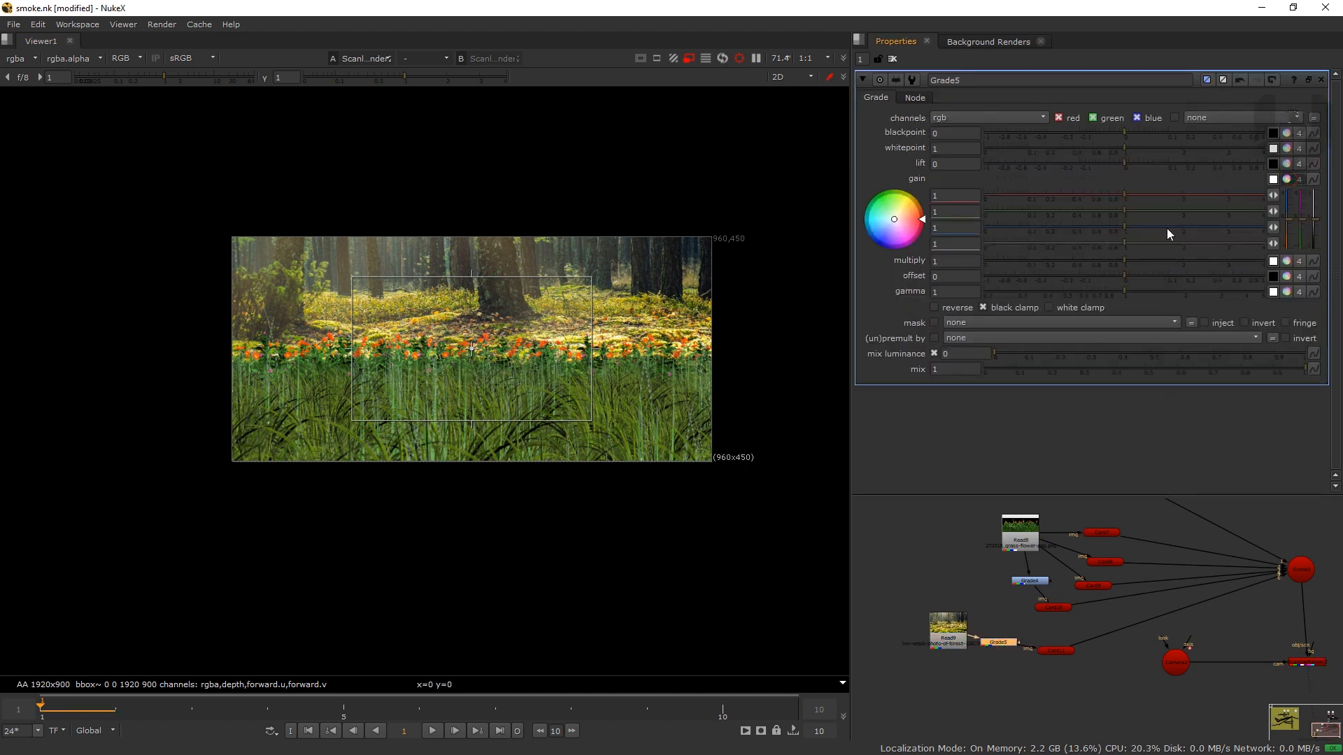
left_click_drag(1125, 197, 1111, 195)
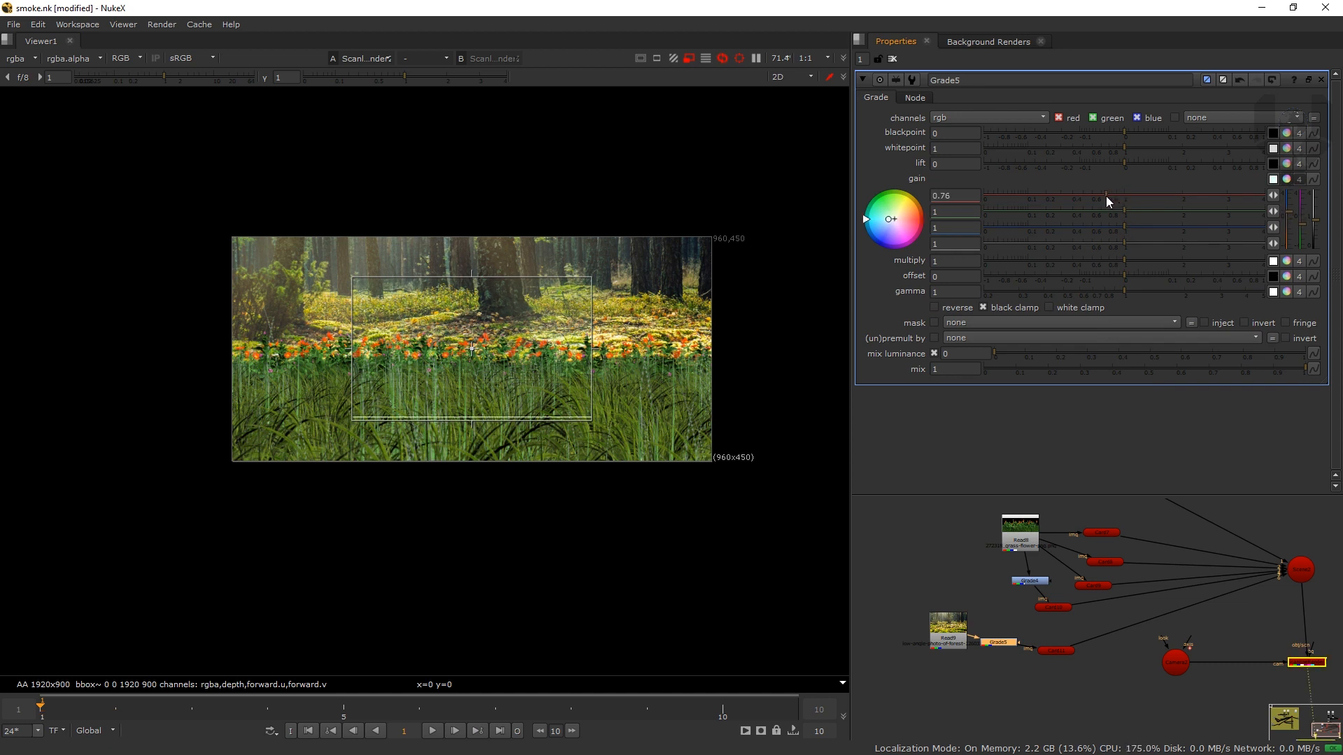
left_click_drag(1124, 223, 1129, 224)
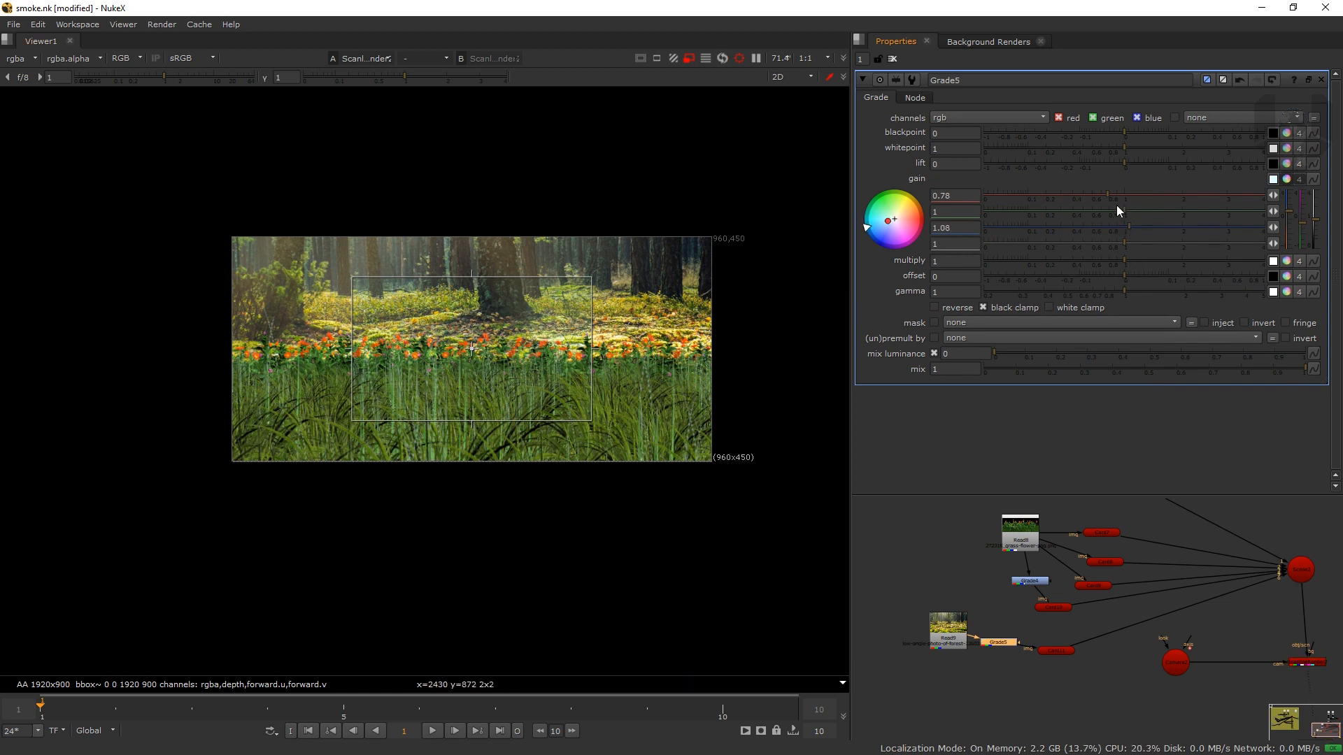
left_click_drag(1131, 226, 1135, 228)
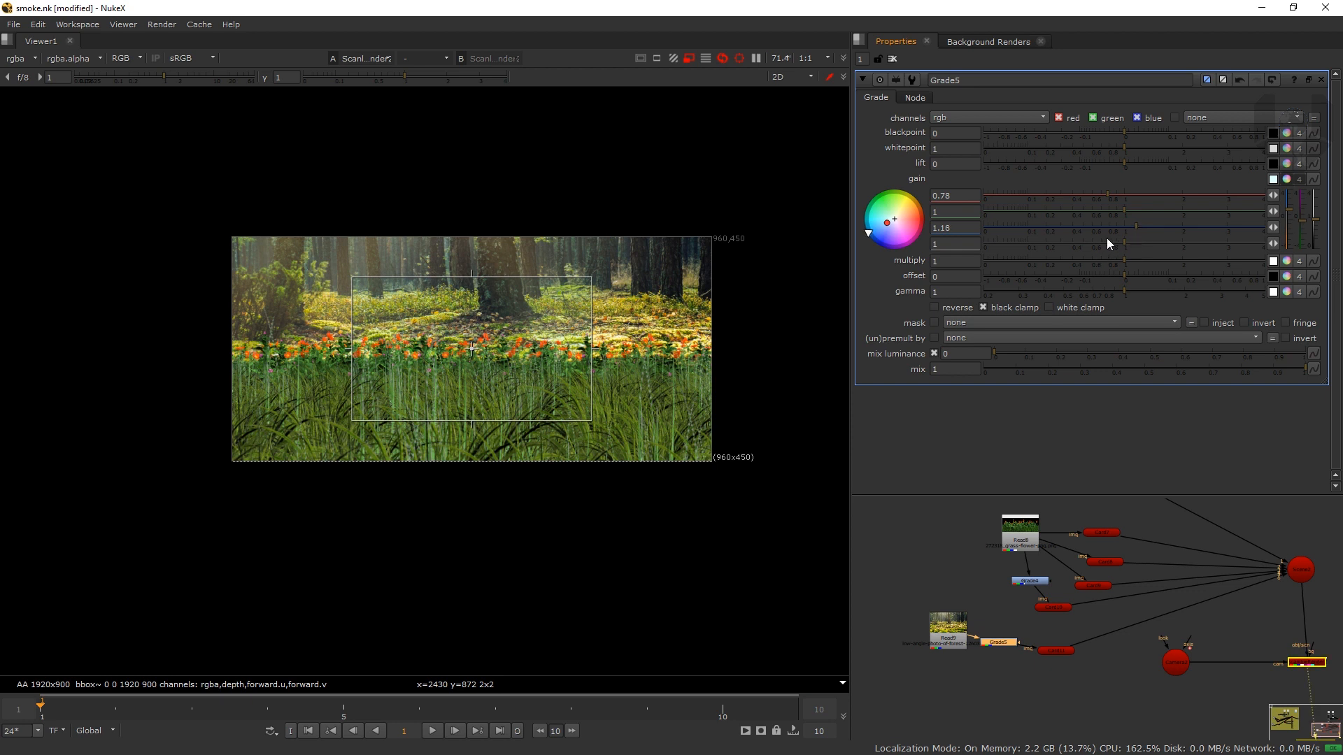
left_click(1131, 212)
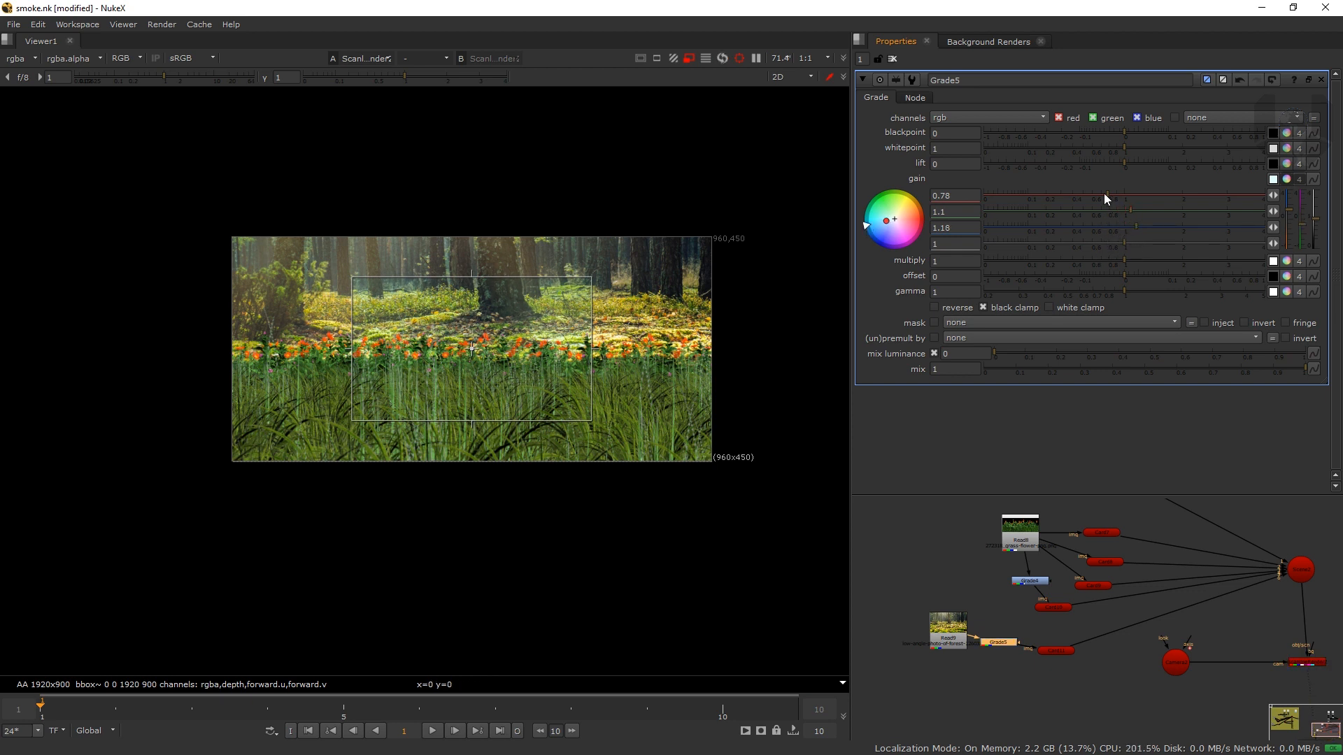
left_click(1104, 195)
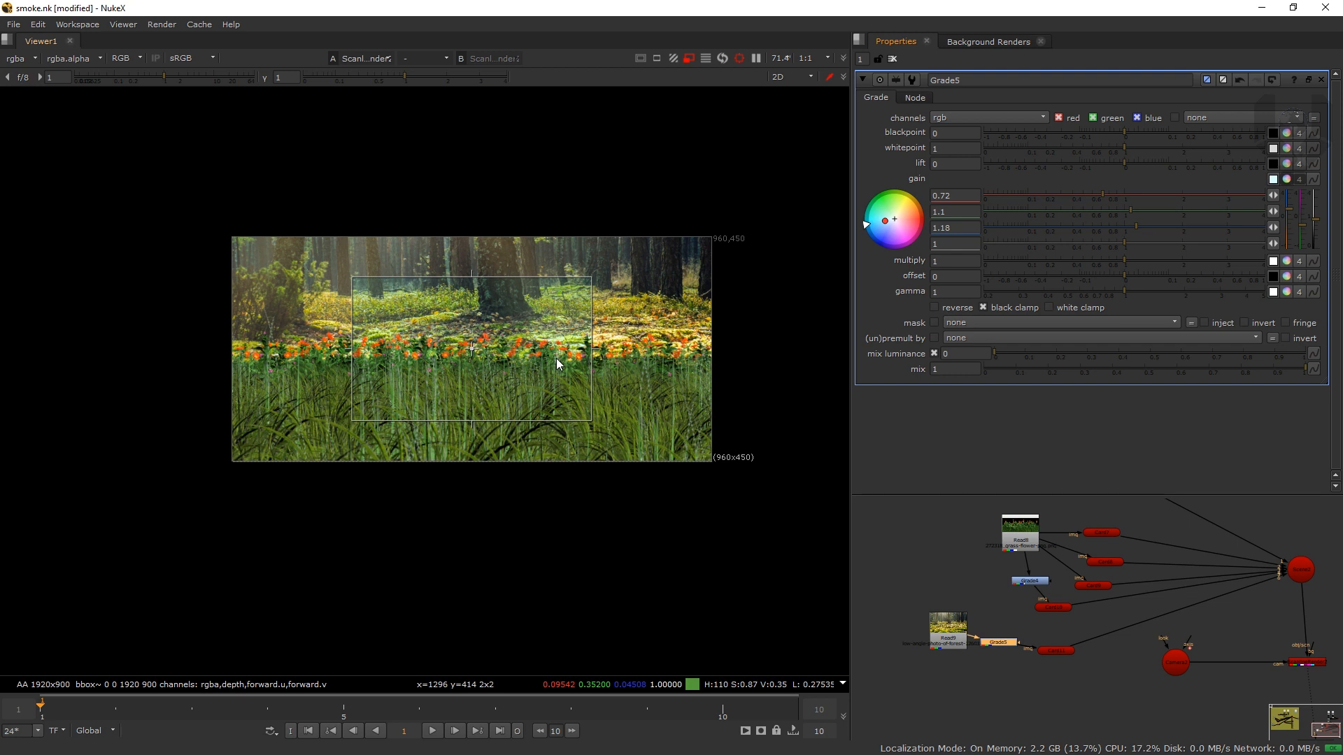
Step: Switch off proxy mode and the region of interest, and examine the full-resolution ScanlineRender output at frame 10
left_click(689, 58)
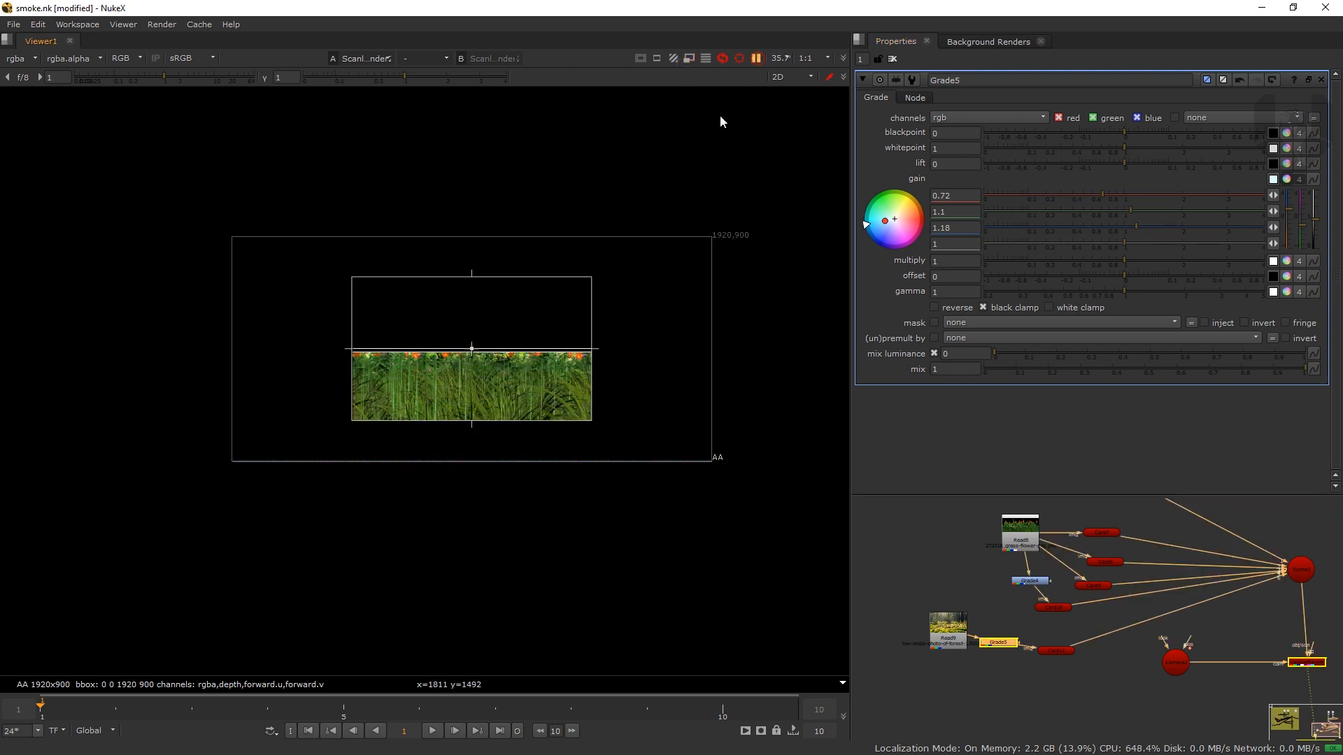
left_click(738, 62)
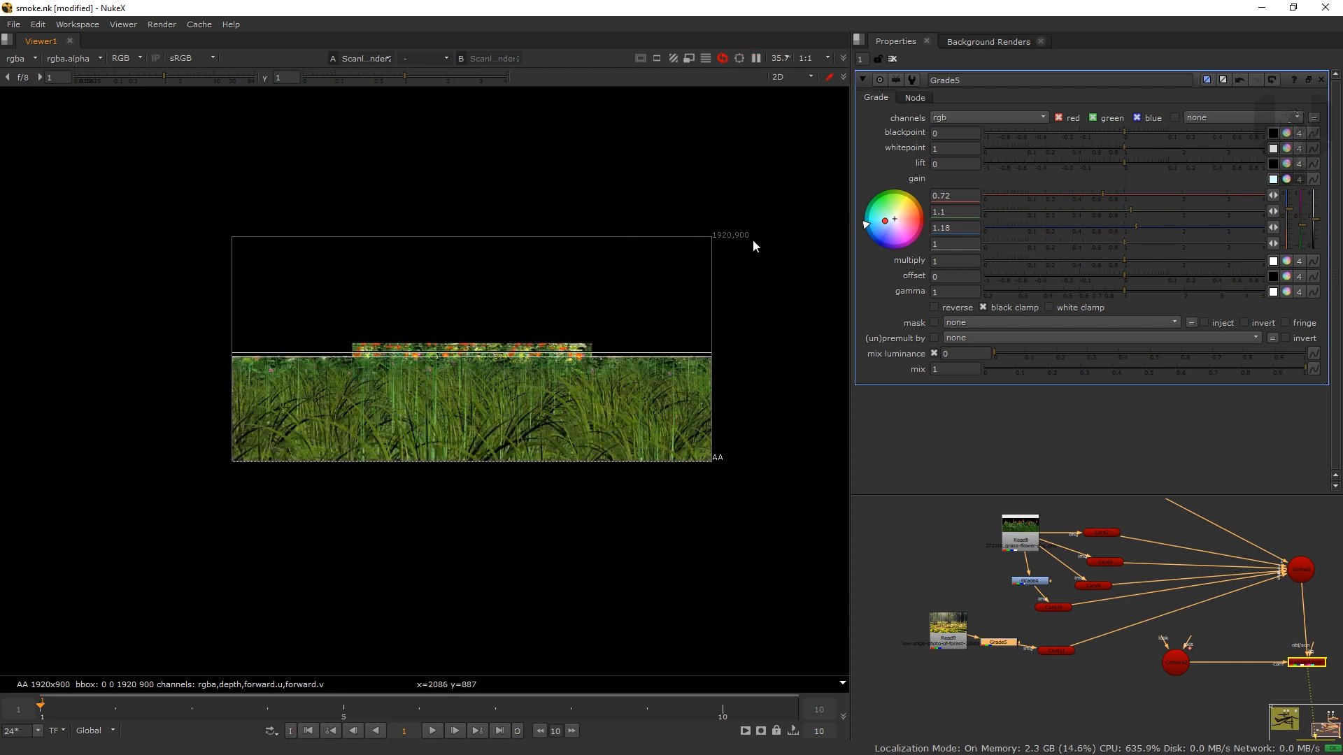
left_click_drag(554, 312, 552, 316)
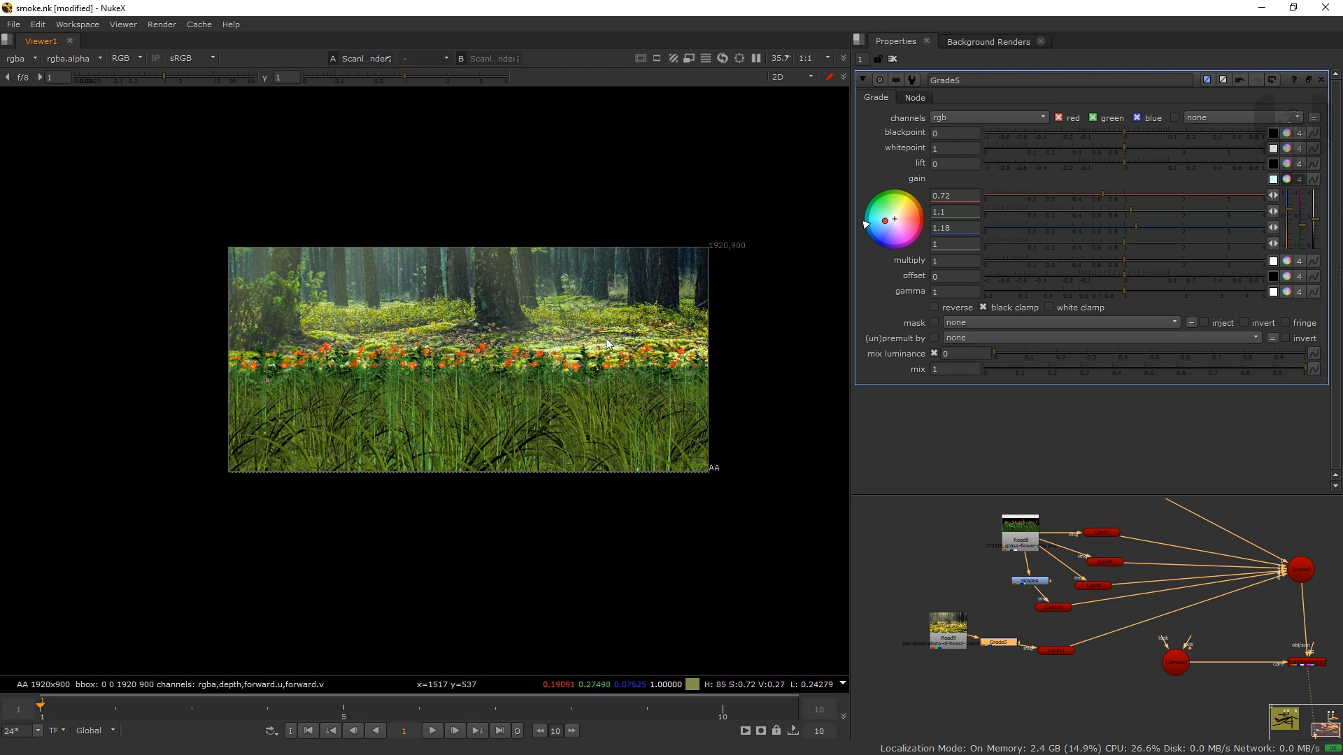
scroll(1035, 503, "down", 5)
scroll(989, 573, "up", 2)
left_click_drag(989, 574, 1025, 572)
scroll(911, 584, "up", 1)
left_click(911, 584)
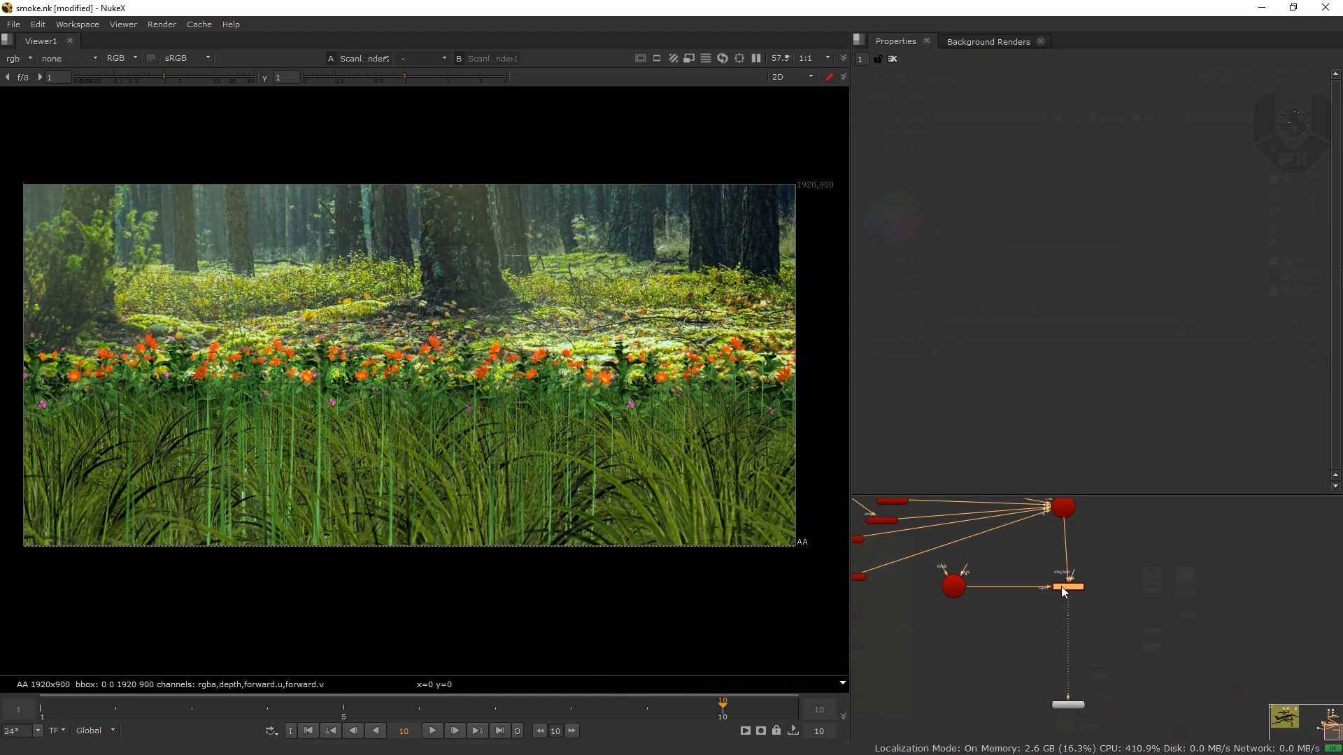
key("f")
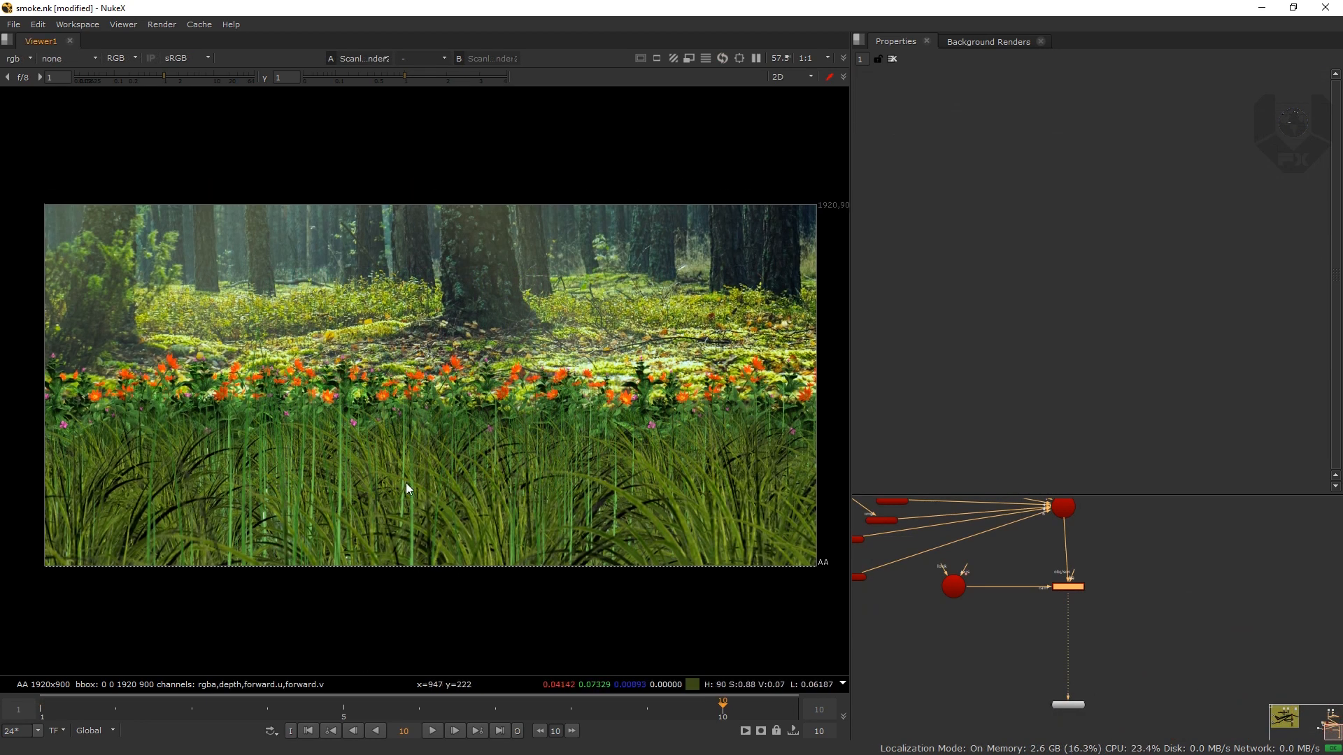
Step: Add a Grade after the ScanlineRender with gain red 0.65, green 1.12 and blue 1.28, and view the result at full resolution
left_click_drag(997, 590, 1126, 623)
scroll(1098, 602, "up", 1)
left_click(1096, 628)
key("g")
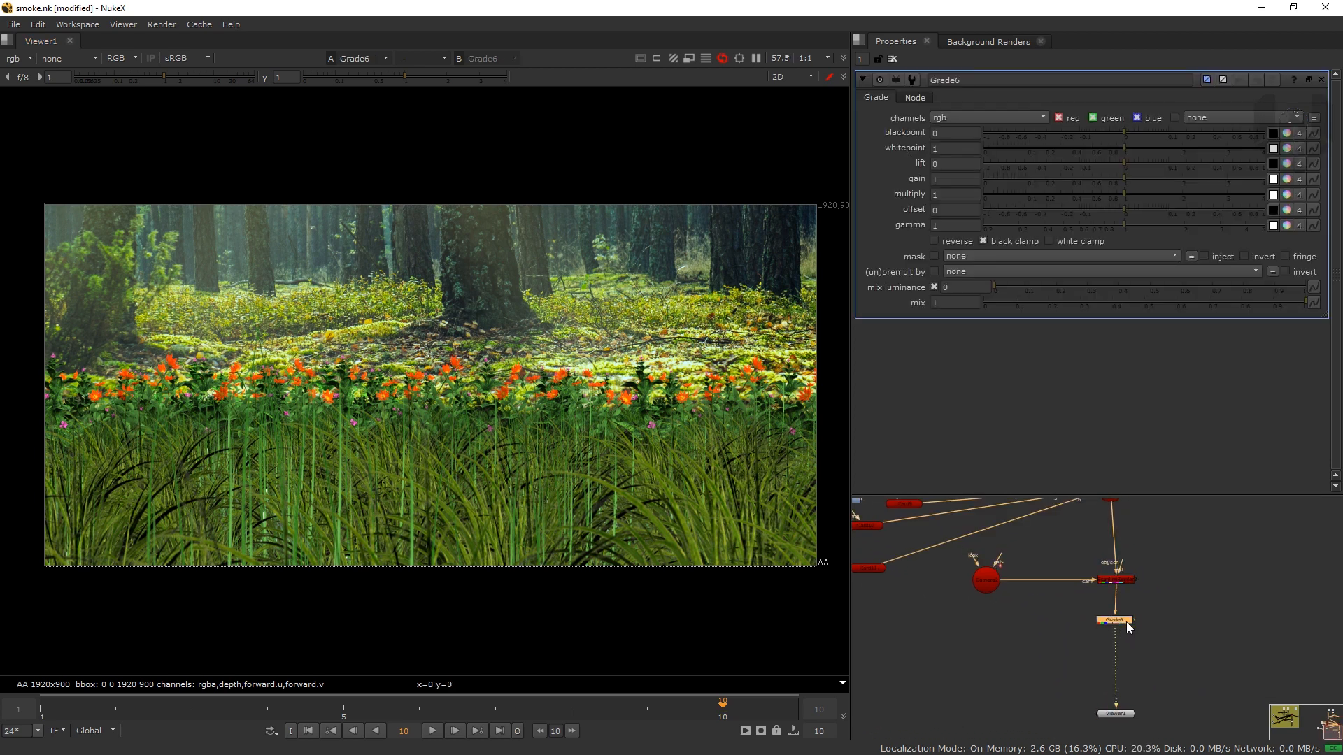
left_click(690, 61)
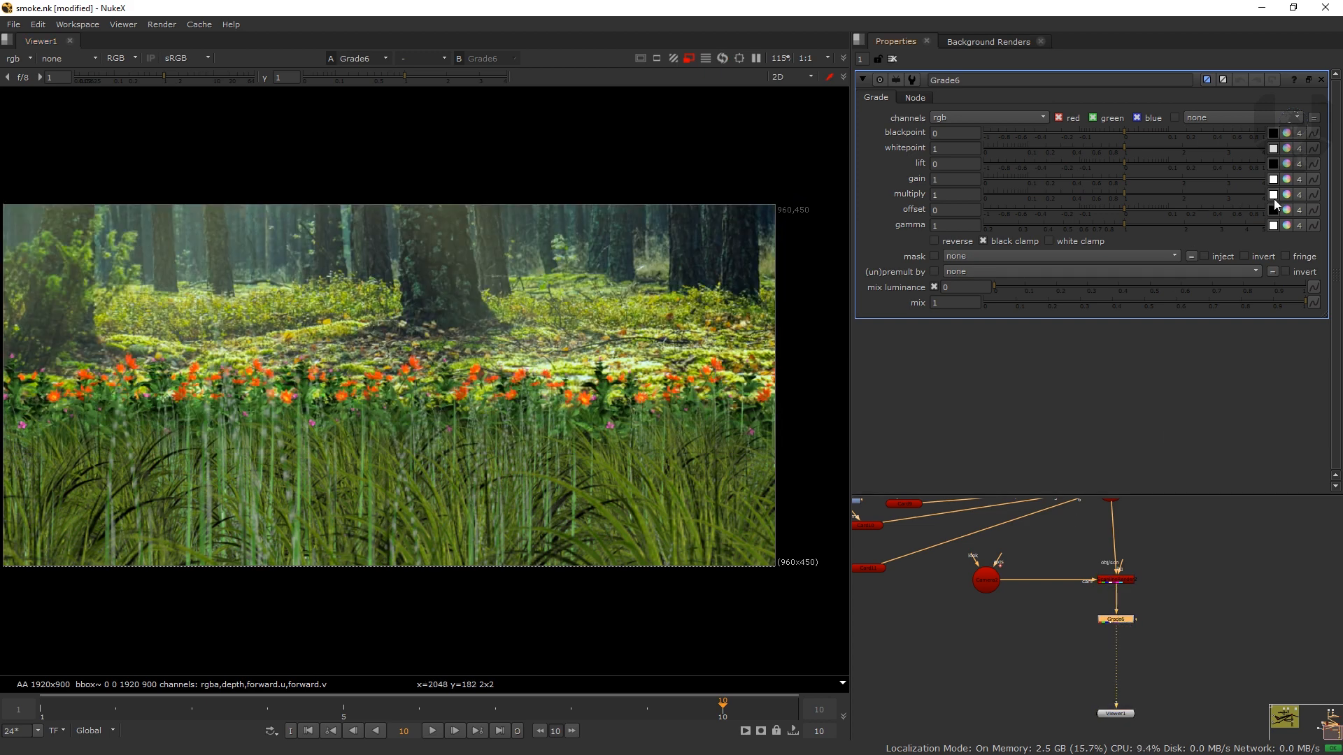
left_click(1286, 179)
mouse_move(1123, 226)
left_mouse_down()
mouse_move(1143, 226)
mouse_move(1097, 191)
mouse_move(1131, 211)
left_mouse_up()
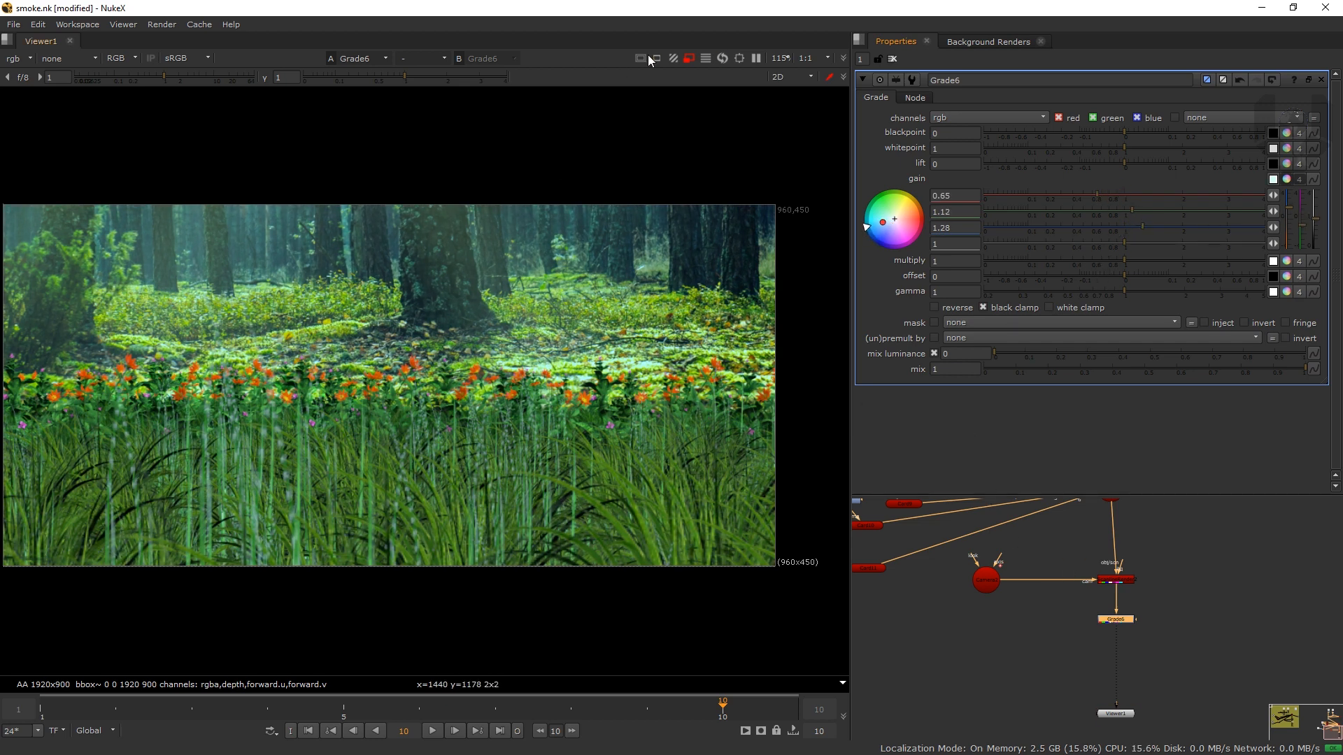
left_click(689, 58)
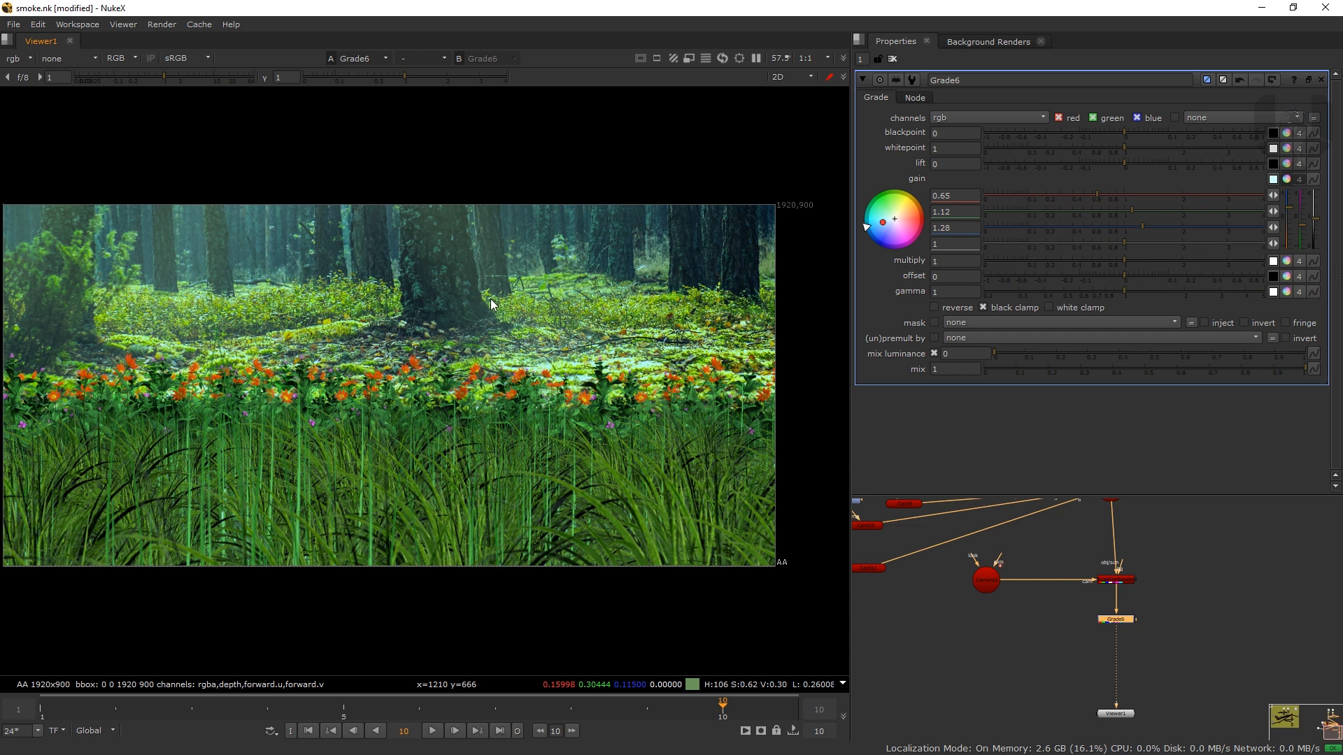
Step: Place the forest photo's Grade below the photo and add a Blur of size 5 after it
left_click_drag(937, 584, 1092, 586)
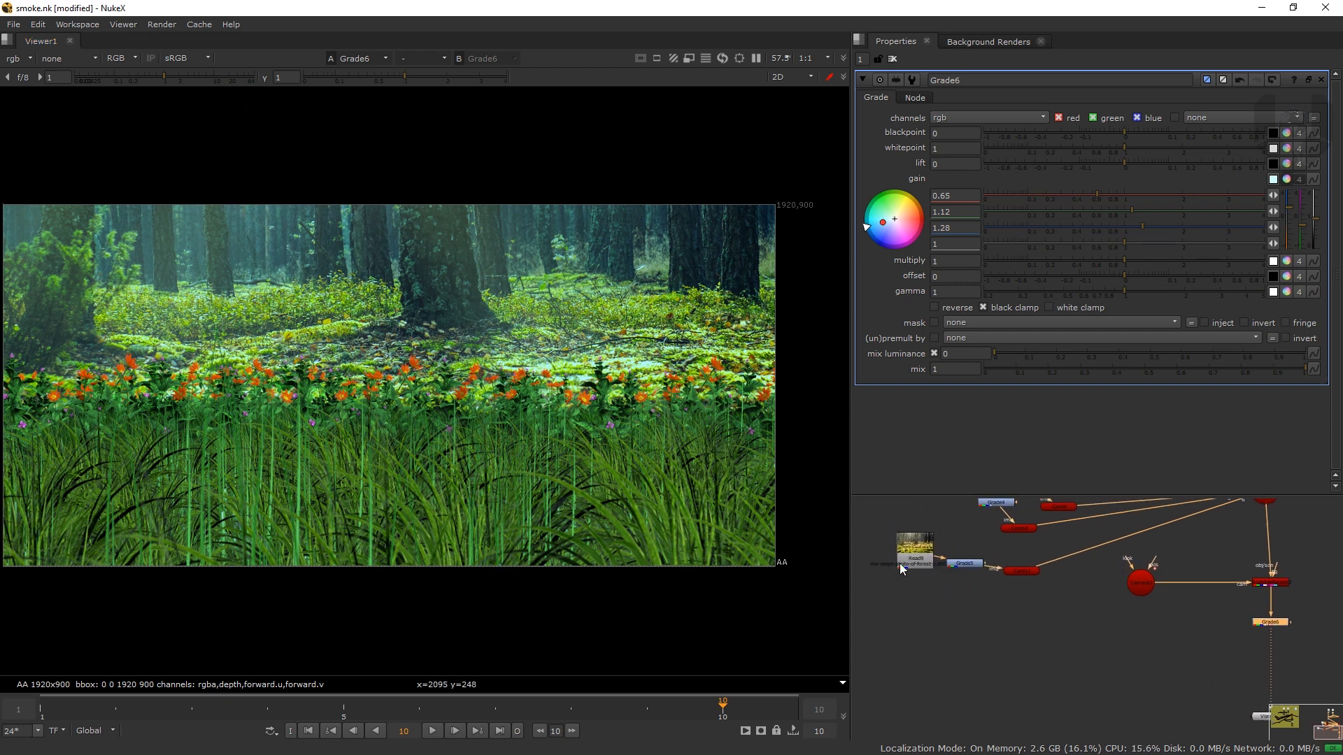
left_click_drag(967, 570, 930, 605)
key("b")
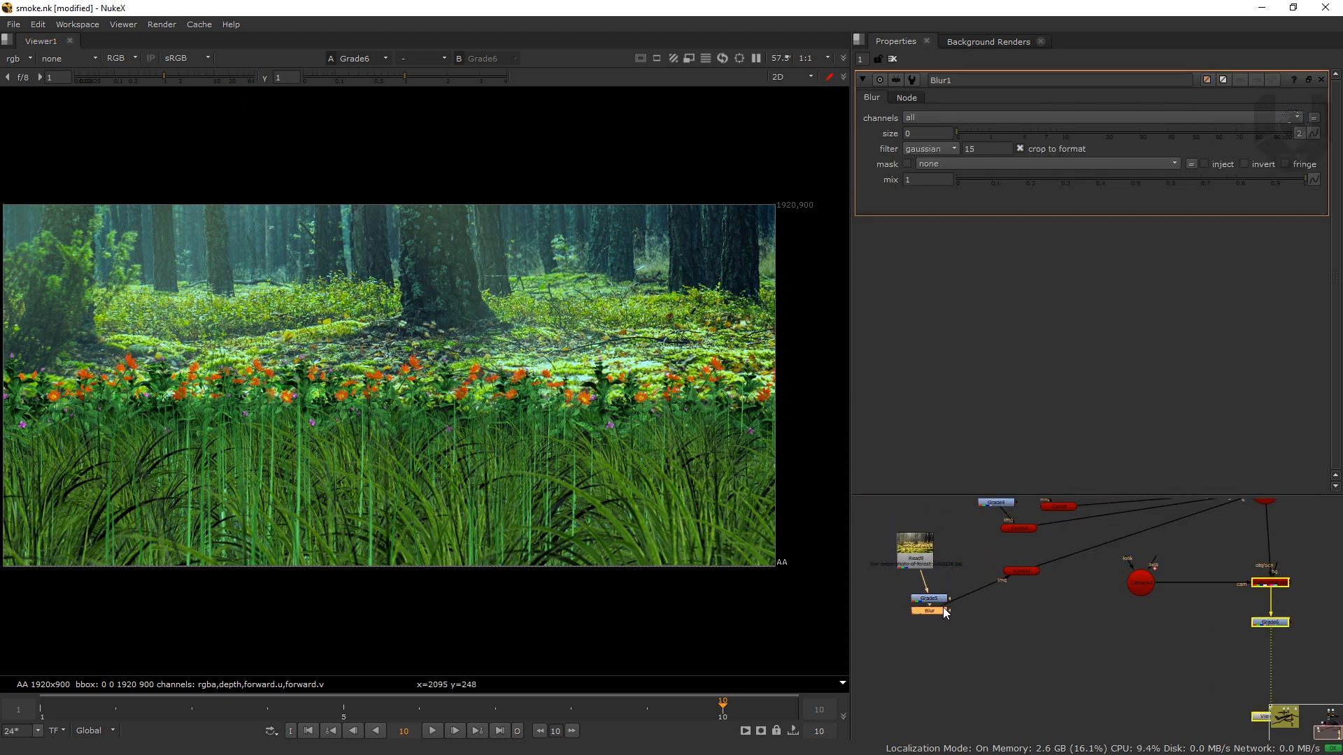
left_click_drag(914, 133, 861, 169)
type("58")
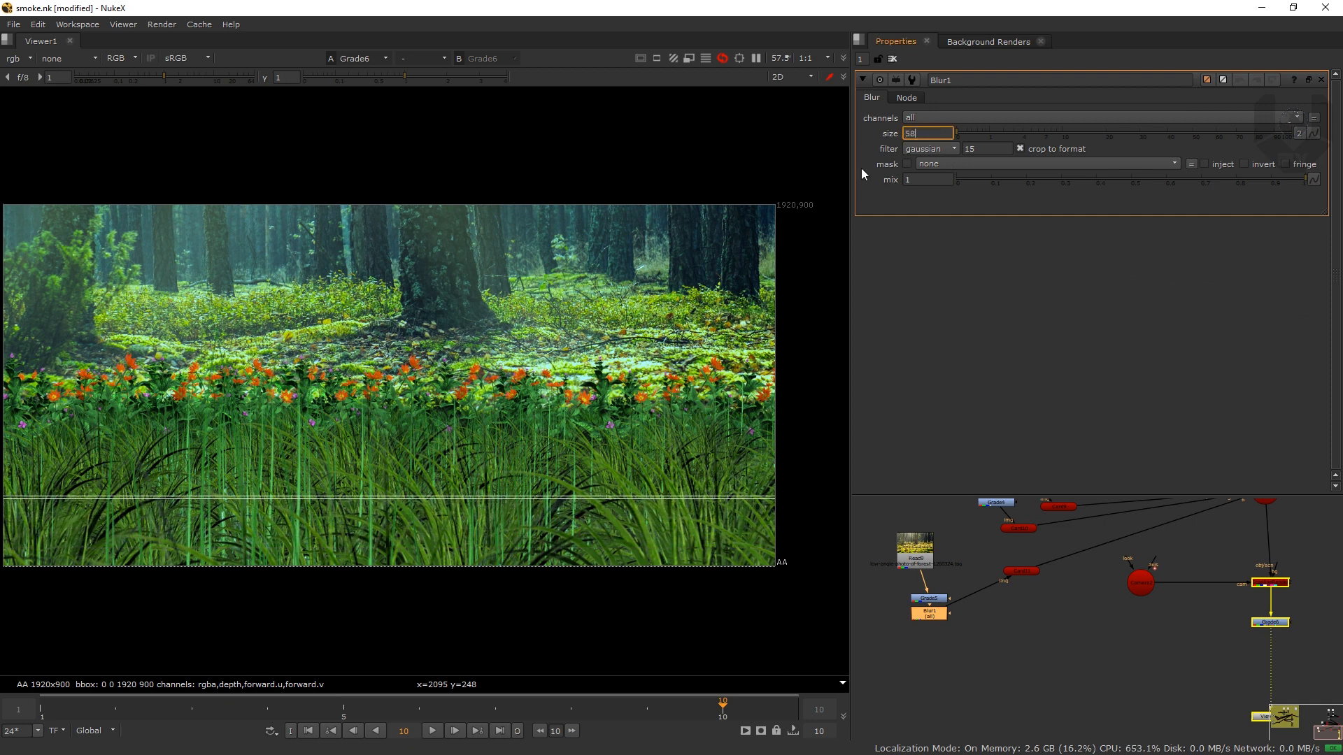
key("BackSpace")
key("Return")
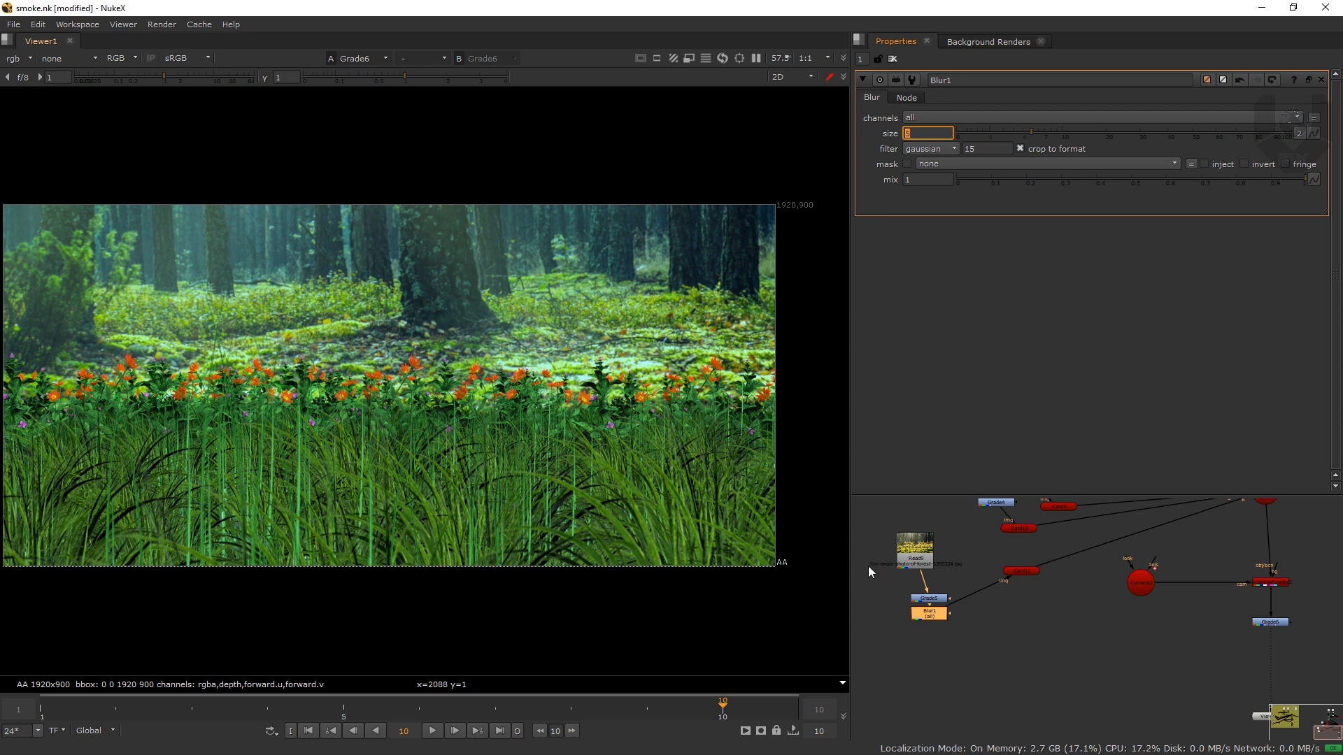
Step: Look over the whole node graph, and examine the grass, flower cards, backdrop and camera in the 3D scene
left_click_drag(1034, 556, 977, 632)
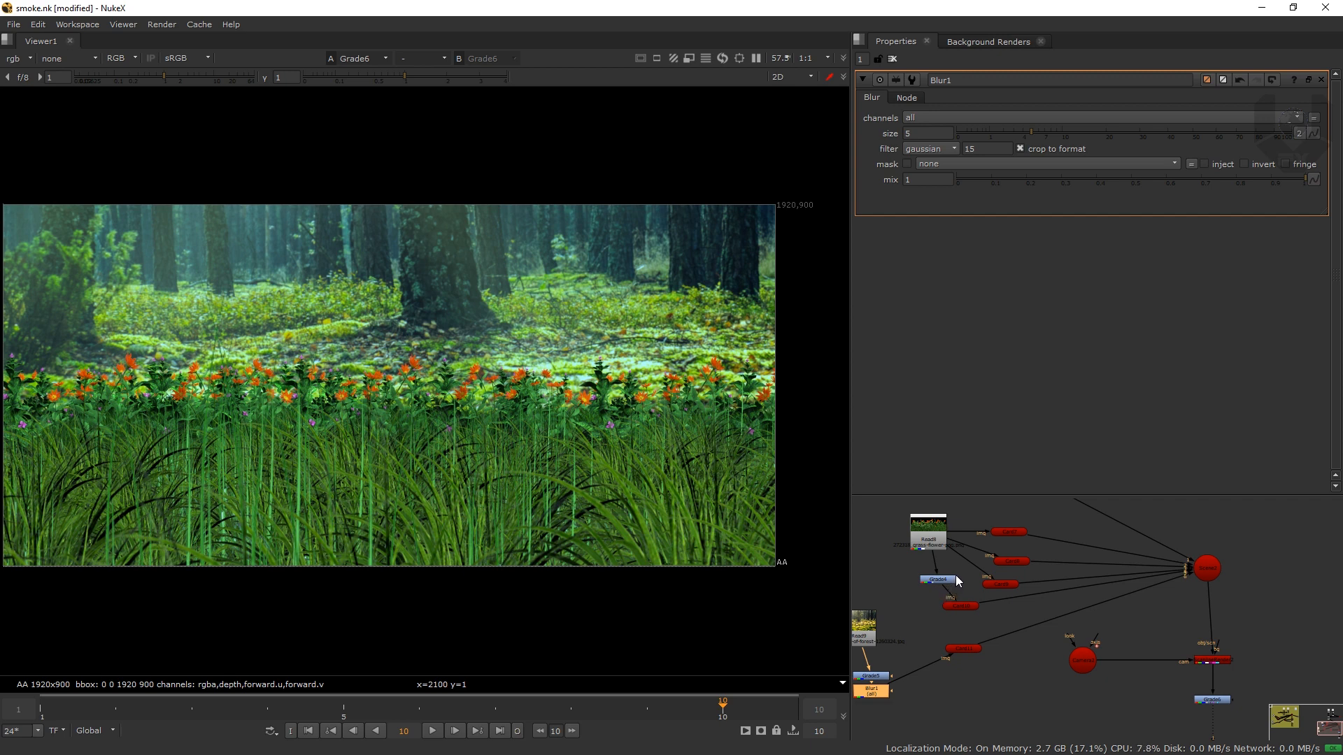
left_click_drag(990, 583, 912, 549)
scroll(1036, 605, "down", 2)
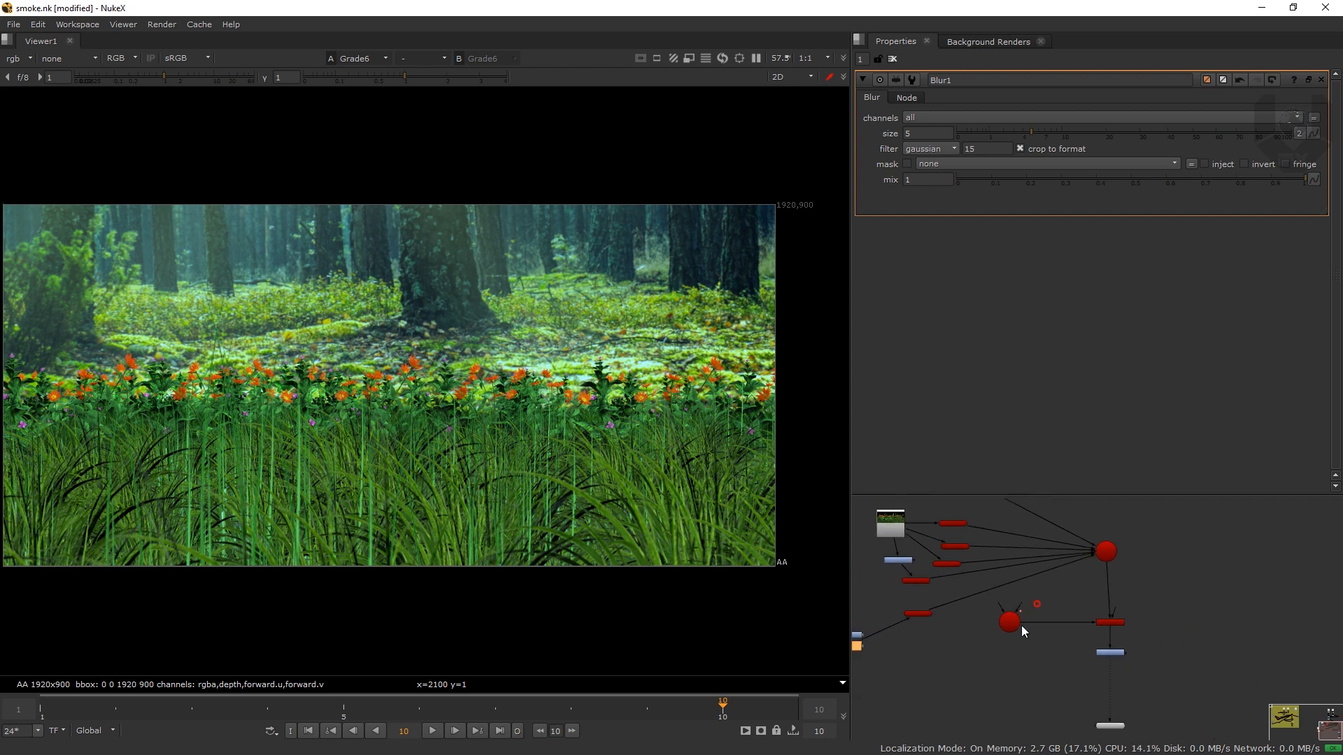
scroll(1021, 599, "down", 1)
left_click_drag(1027, 562, 1013, 606)
scroll(1036, 561, "down", 2)
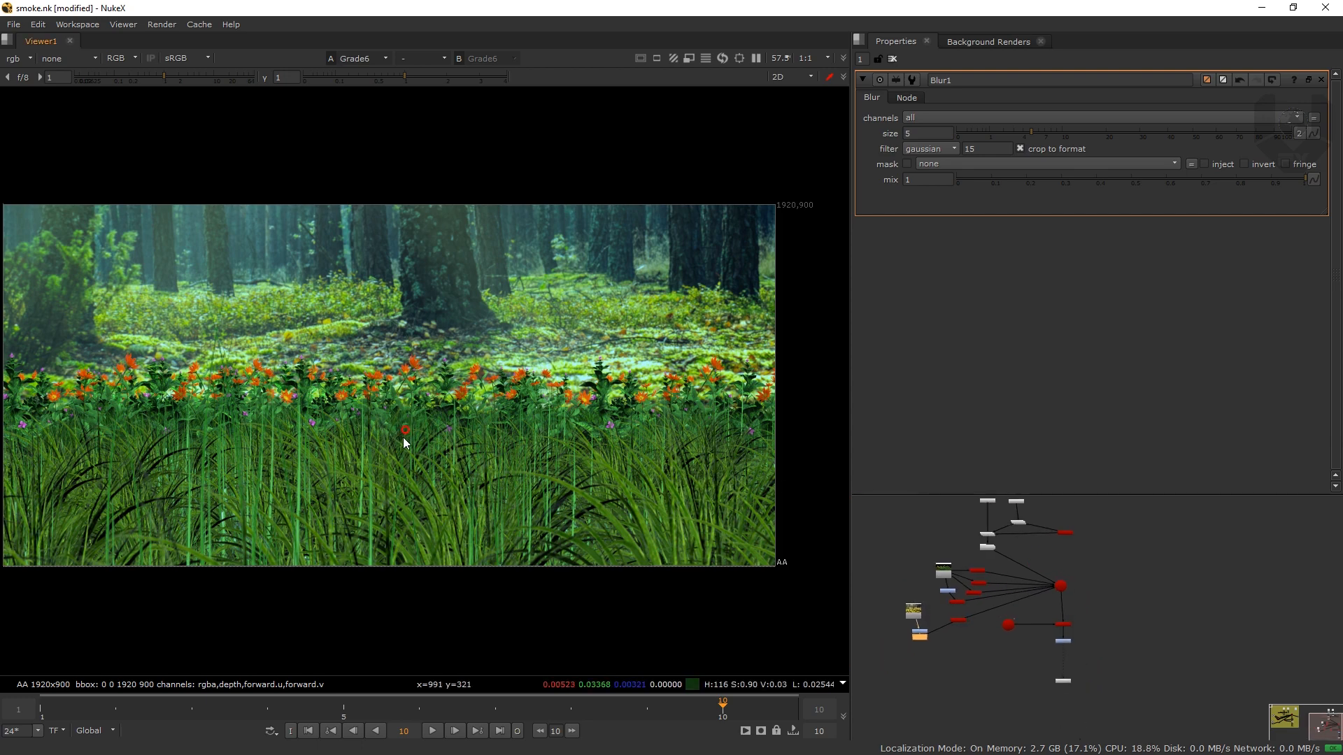
key("Tab")
left_click_drag(464, 472, 294, 533)
left_click_drag(496, 509, 403, 441)
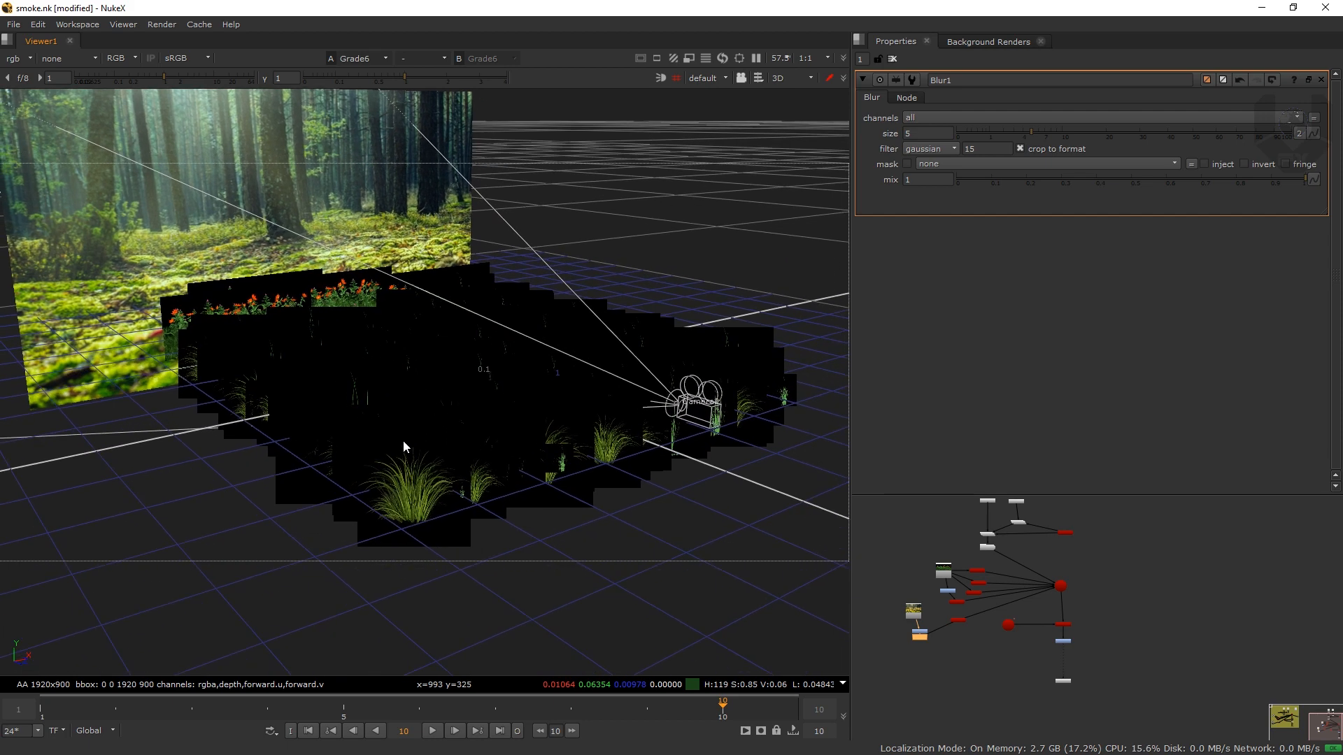
Step: Replace the Viewer with a new one on the final Grade, and inspect the meadow and forest backdrop in 3D
left_click_drag(1090, 670, 1083, 635)
key("Delete")
key("1")
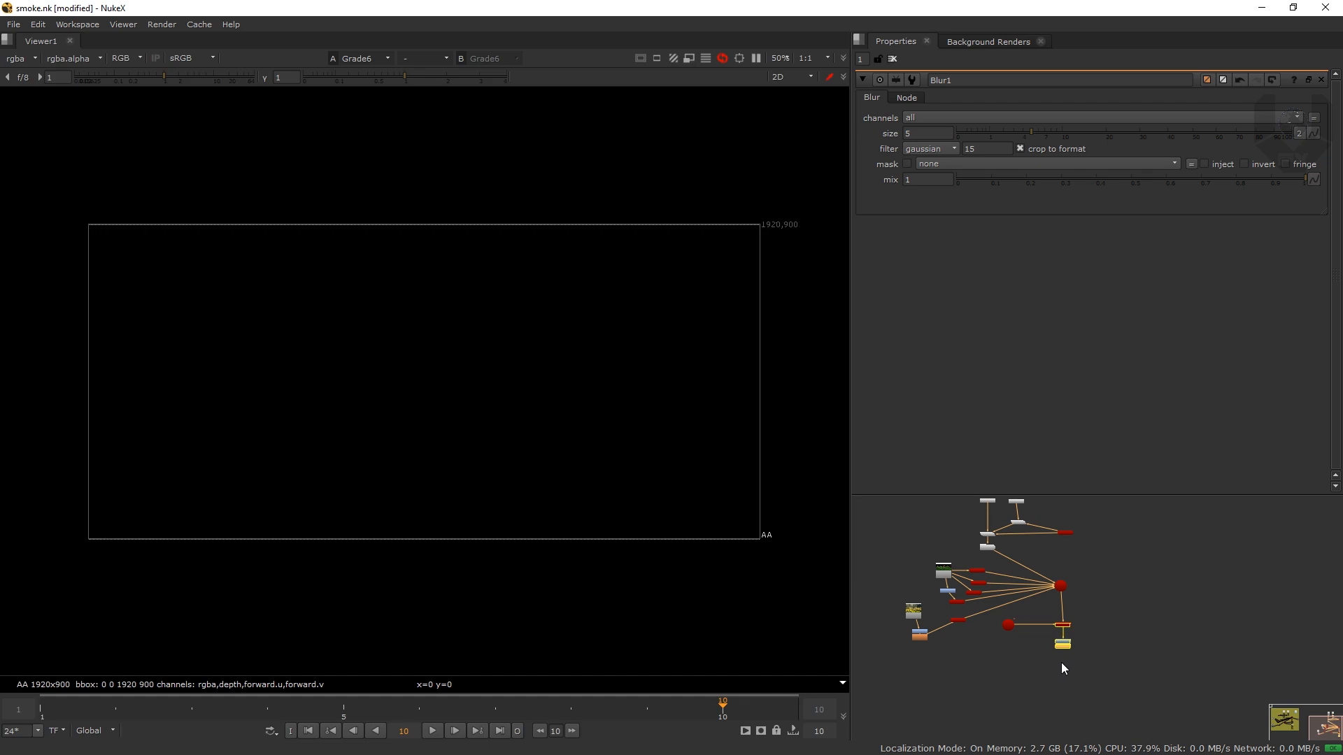
key("Tab")
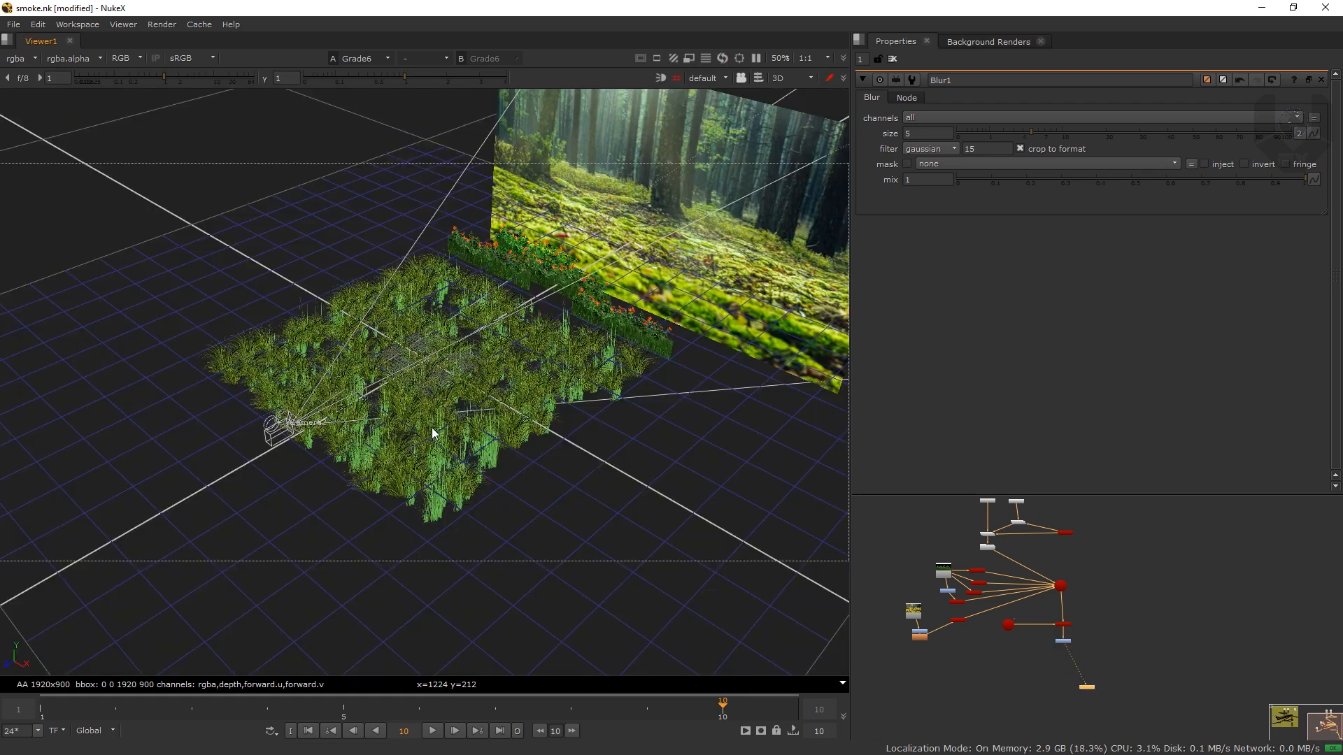
left_click_drag(432, 430, 475, 458)
scroll(425, 422, "up", 3)
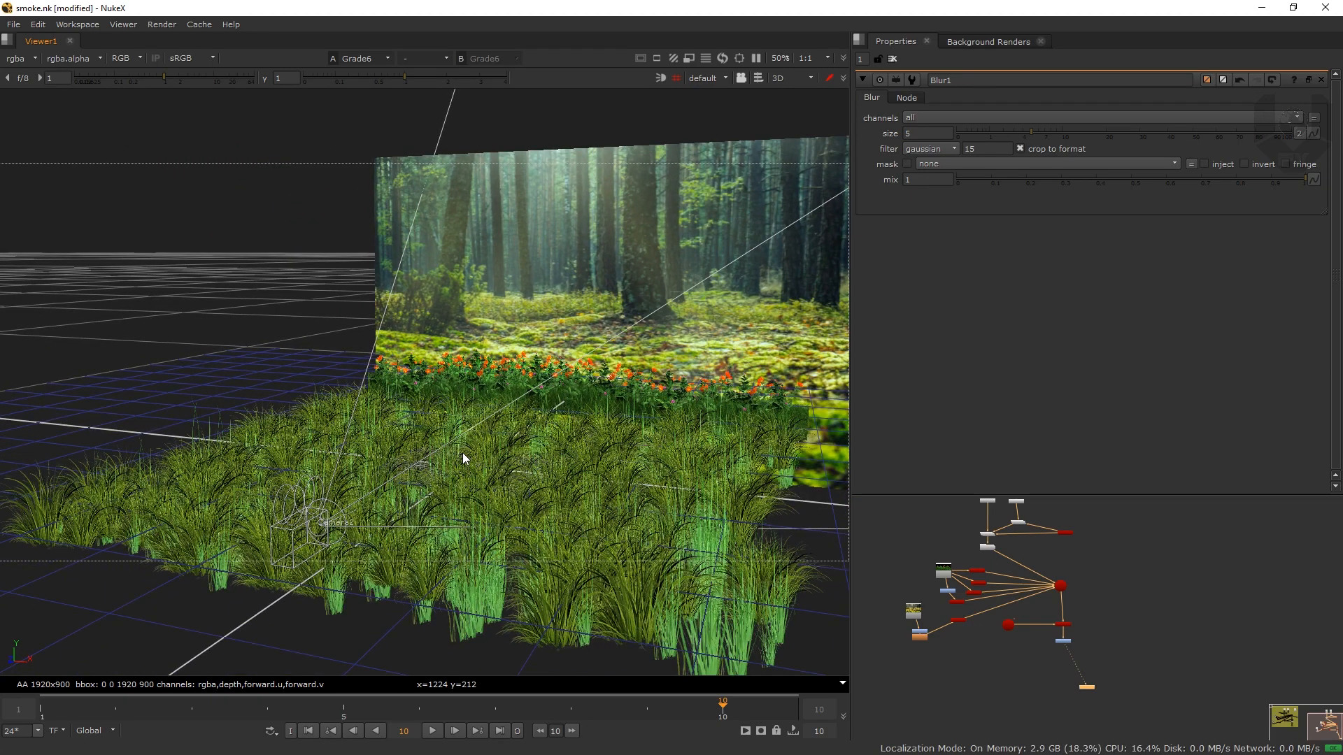